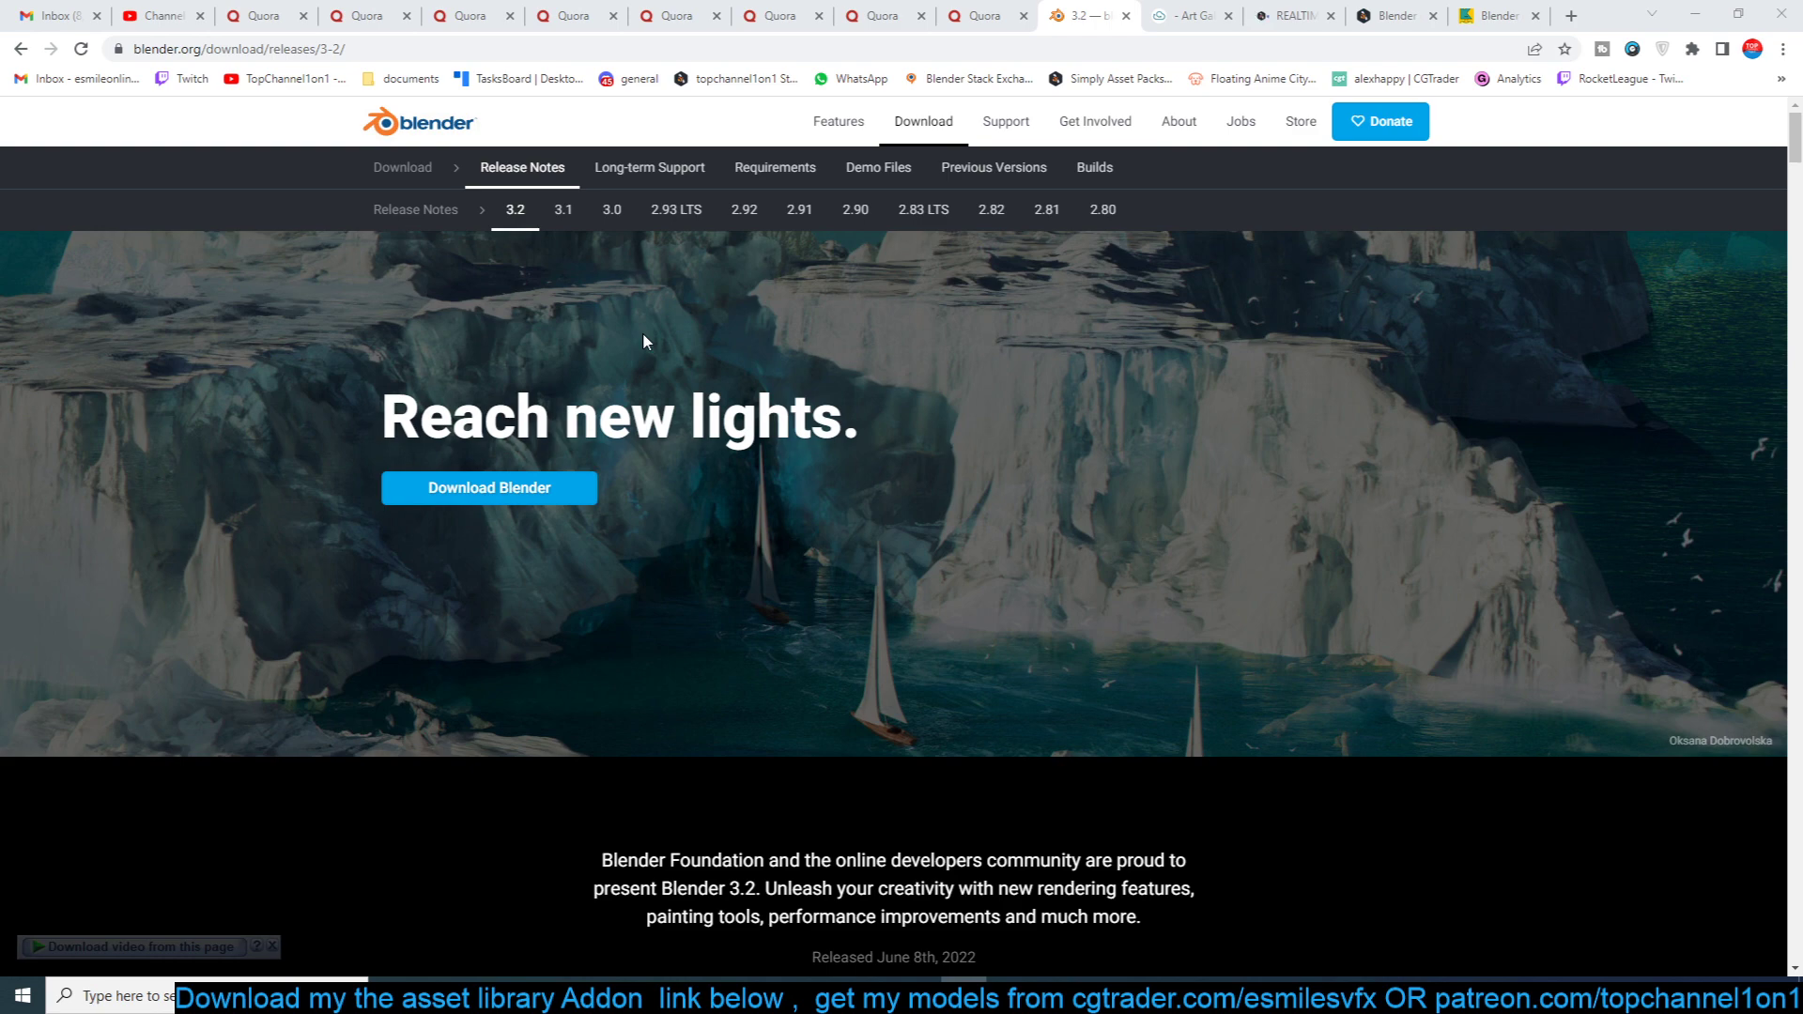
Read the Blender 3.2 release notes from the introduction to the Light Groups section.
{"action": "scroll", "coordinate": [816, 404], "scroll_direction": "down", "scroll_amount": 6}
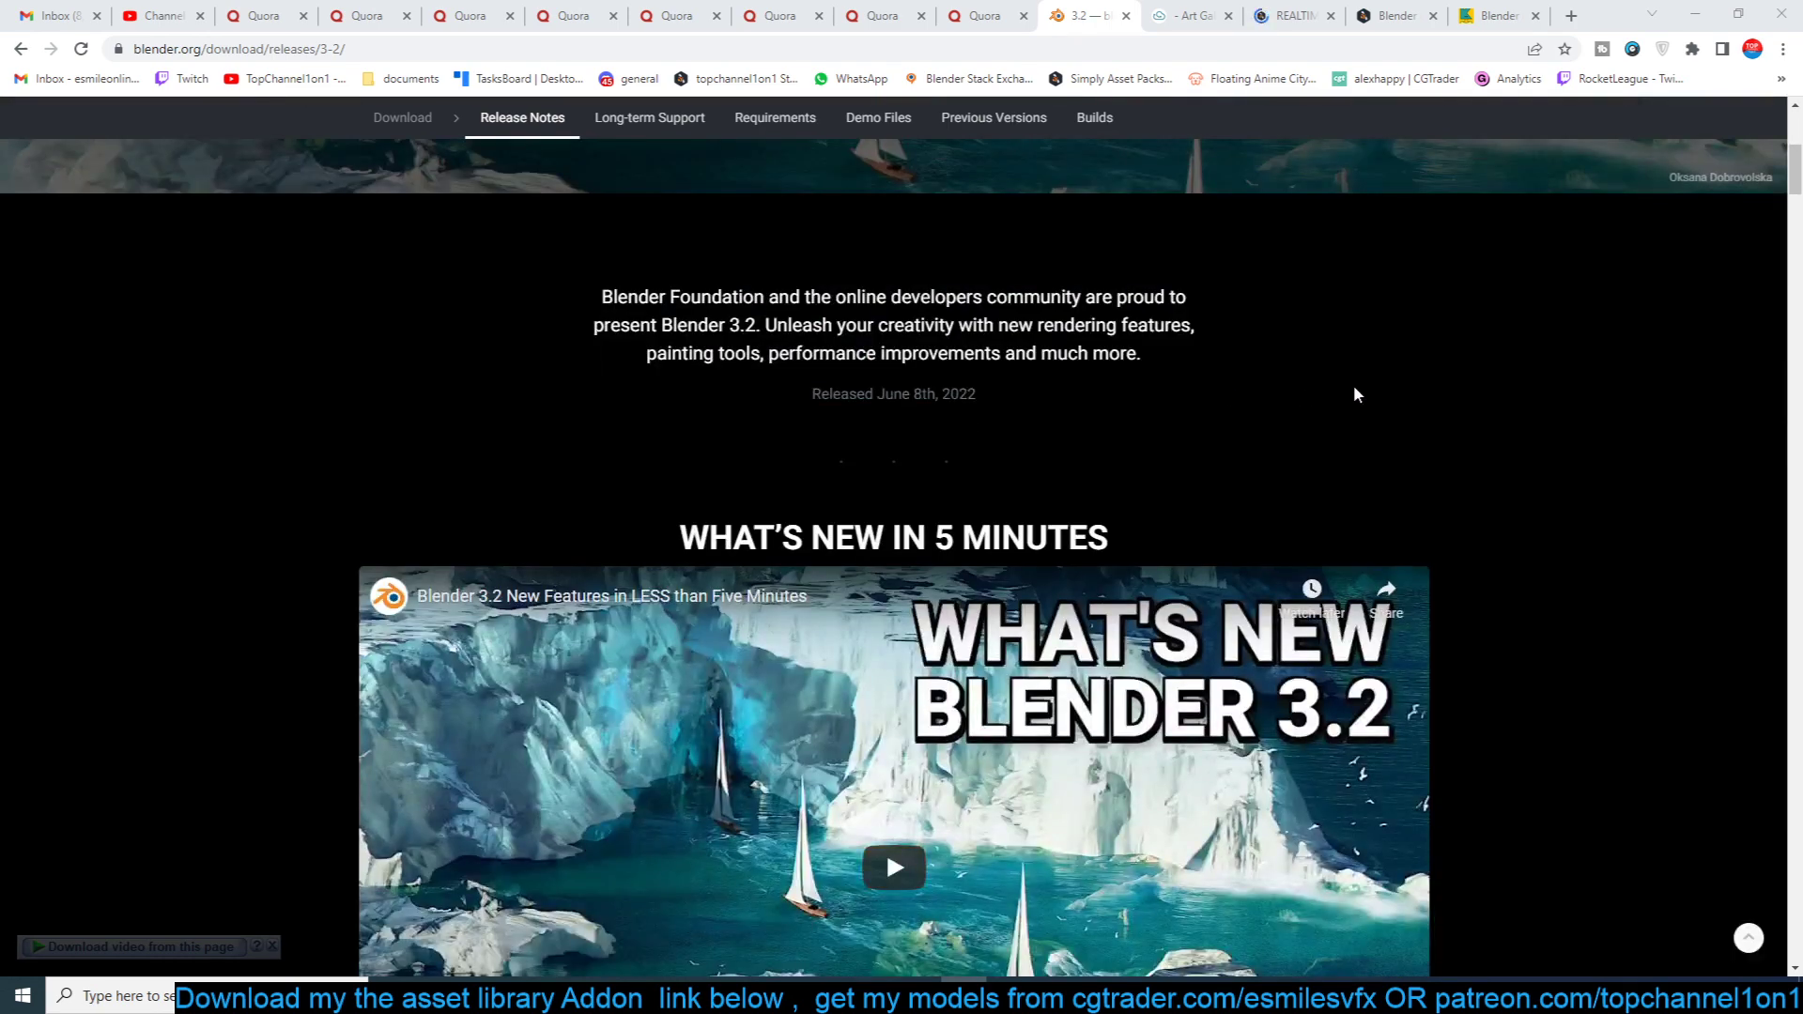
{"action": "scroll", "coordinate": [1409, 390], "scroll_direction": "down", "scroll_amount": 5}
{"action": "scroll", "coordinate": [1469, 393], "scroll_direction": "down", "scroll_amount": 8}
{"action": "scroll", "coordinate": [1469, 392], "scroll_direction": "up", "scroll_amount": 5}
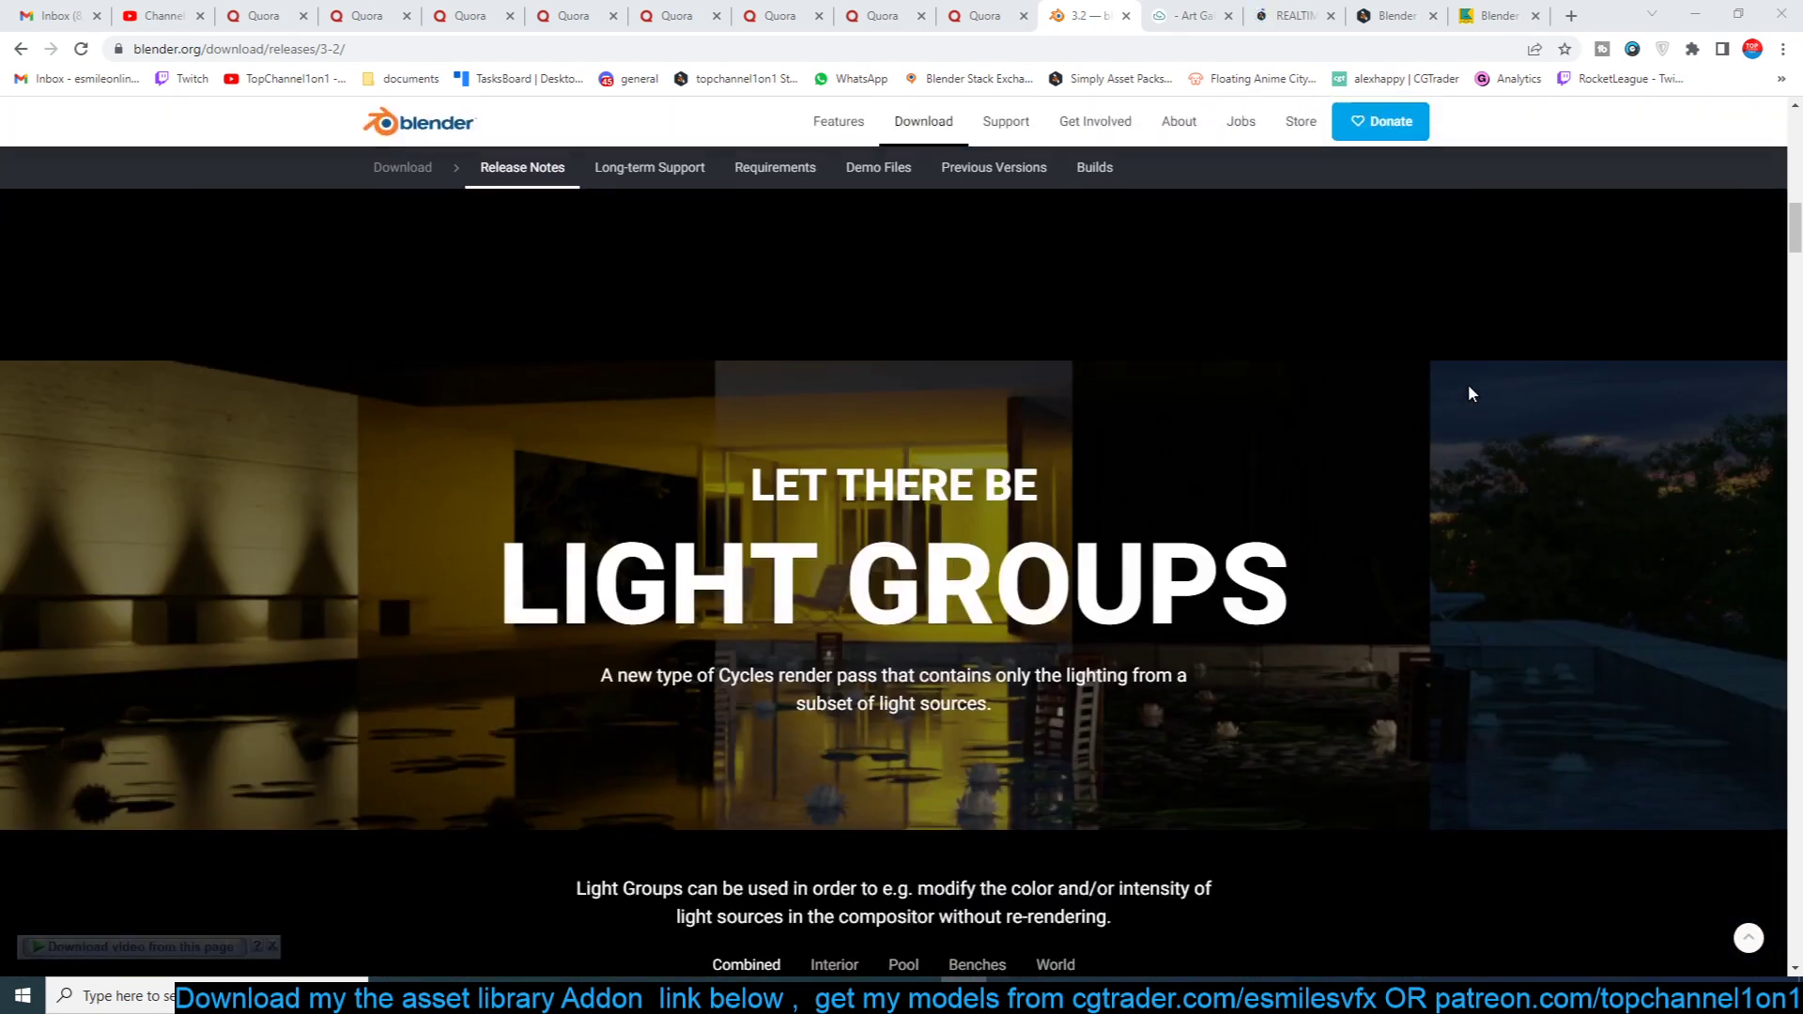
{"action": "scroll", "coordinate": [1467, 392], "scroll_direction": "down", "scroll_amount": 2}
{"action": "scroll", "coordinate": [926, 355], "scroll_direction": "up", "scroll_amount": 3}
{"action": "scroll", "coordinate": [892, 413], "scroll_direction": "down", "scroll_amount": 5}
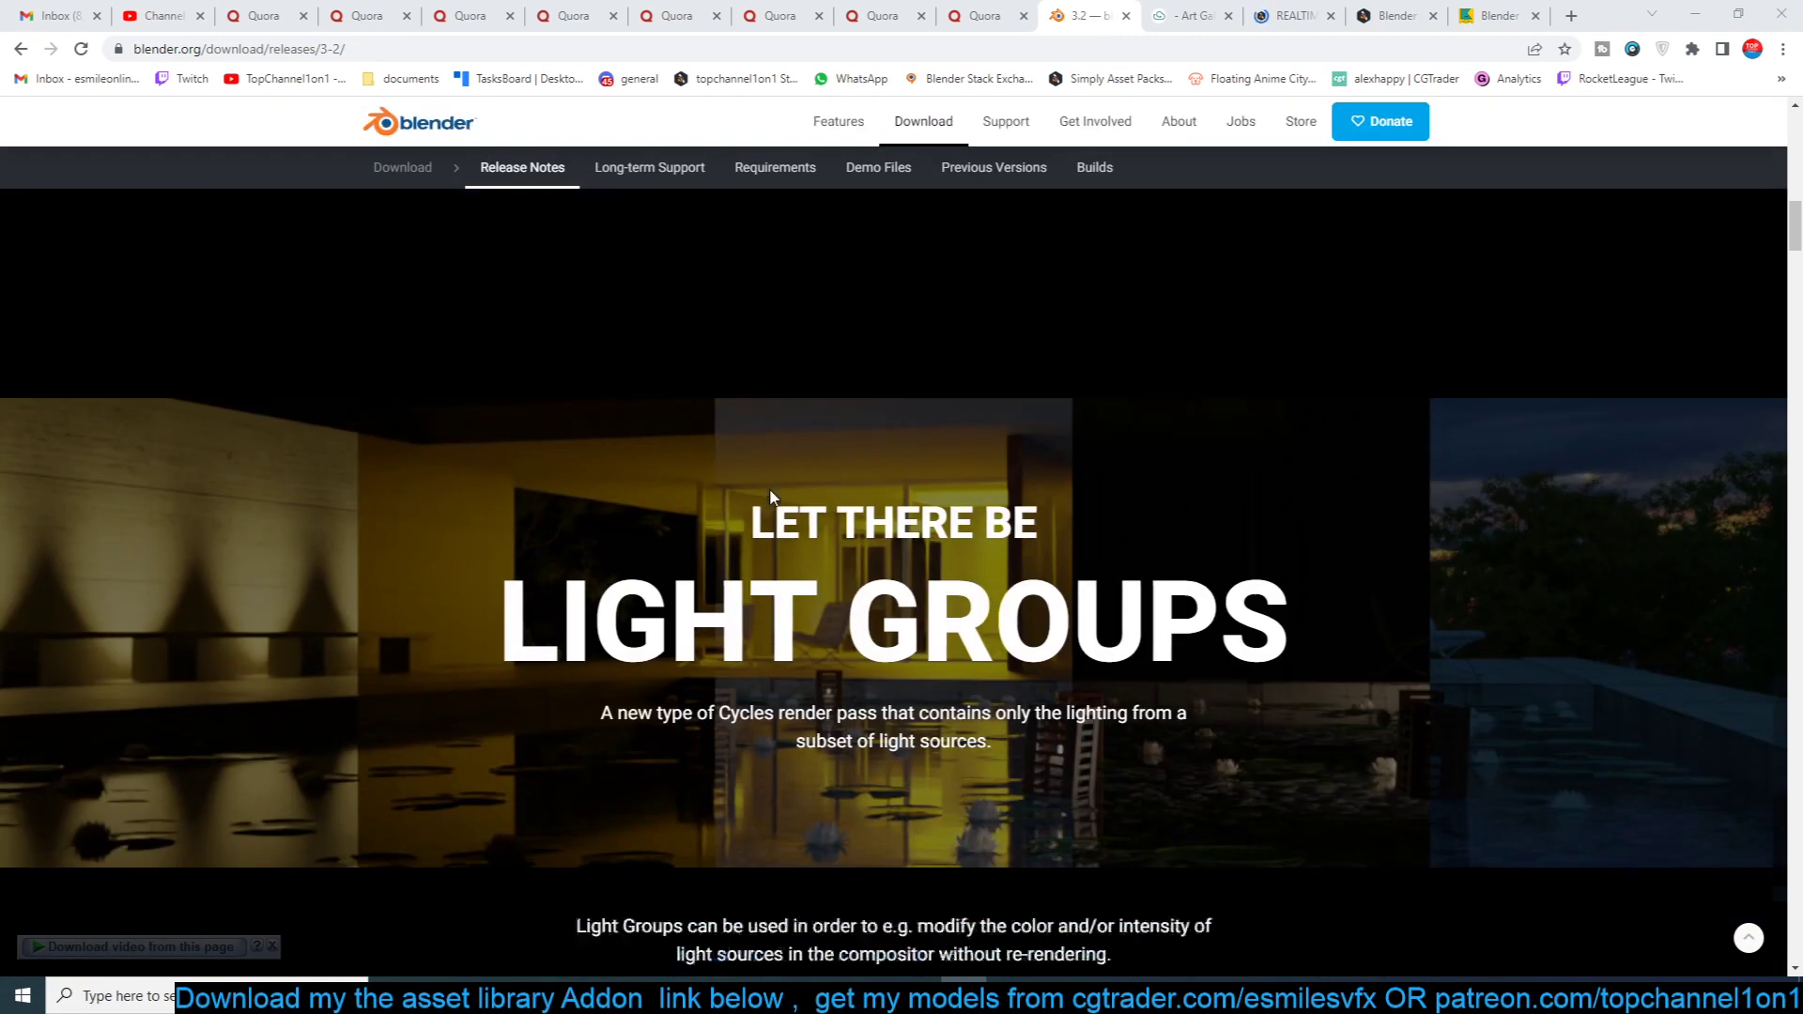
{"action": "scroll", "coordinate": [875, 452], "scroll_direction": "down", "scroll_amount": 3}
{"action": "scroll", "coordinate": [1073, 611], "scroll_direction": "down", "scroll_amount": 1}
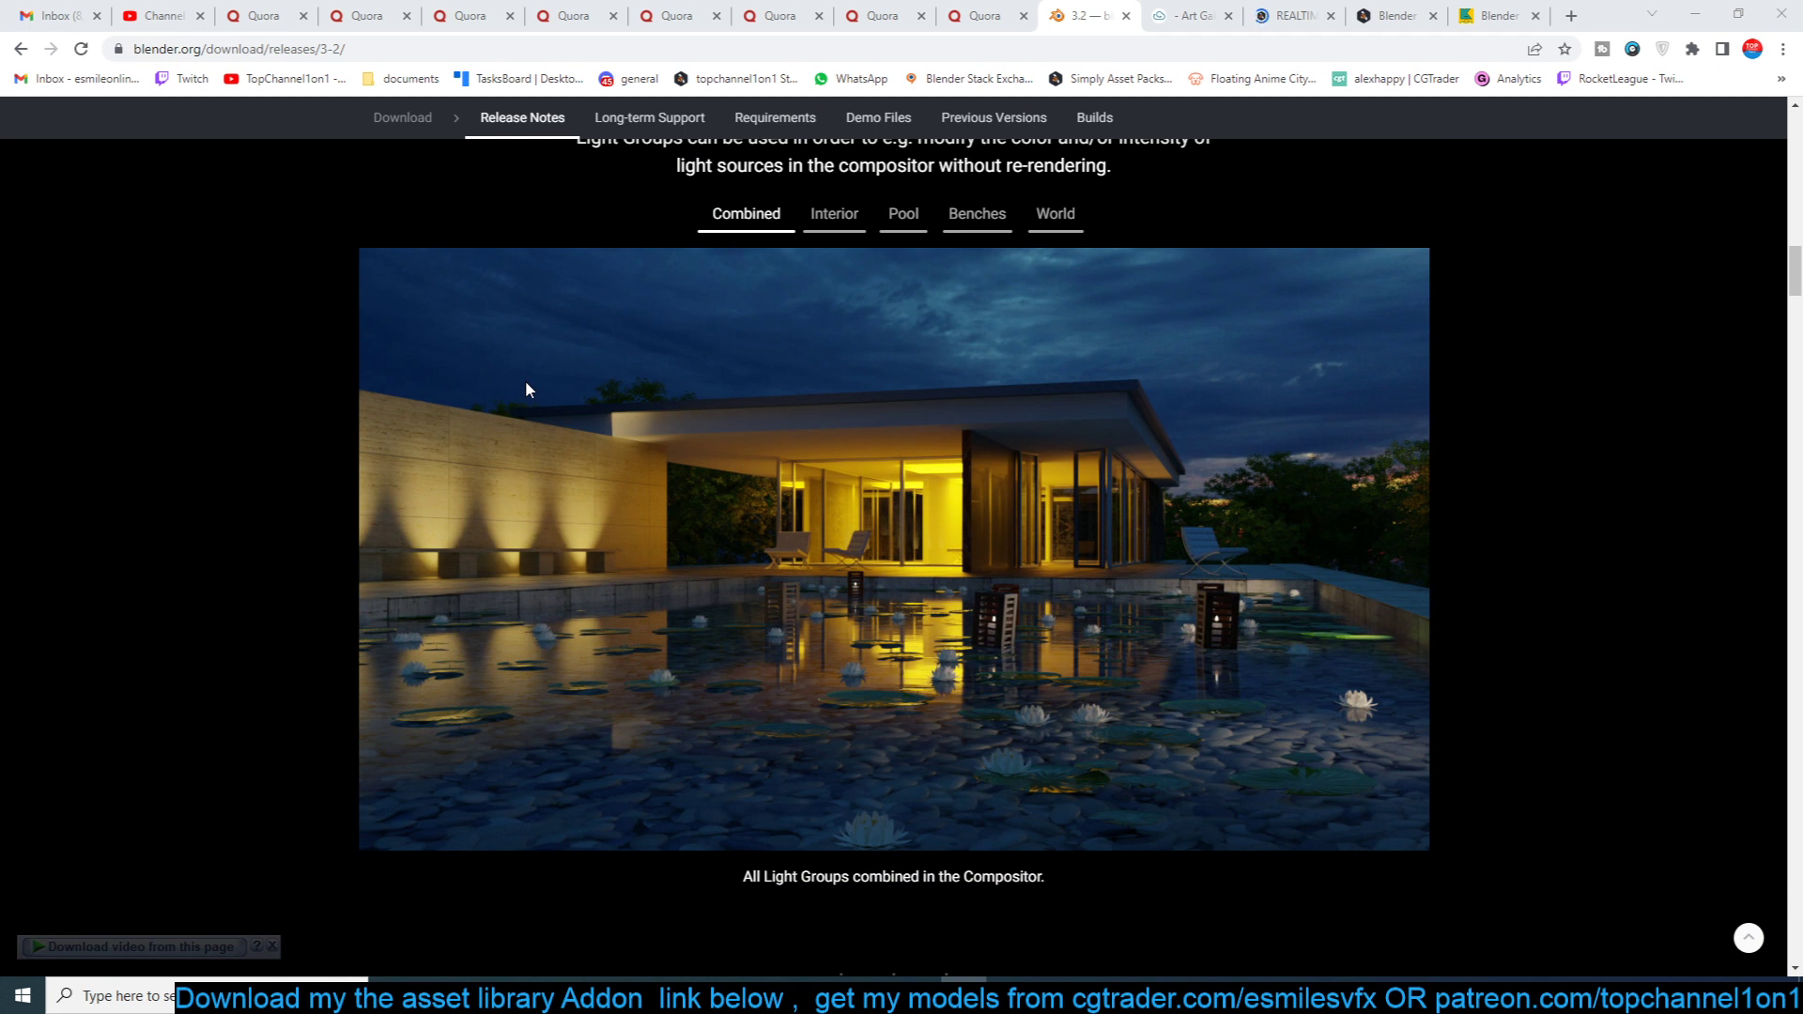
{"action": "scroll", "coordinate": [526, 382], "scroll_direction": "up", "scroll_amount": 1}
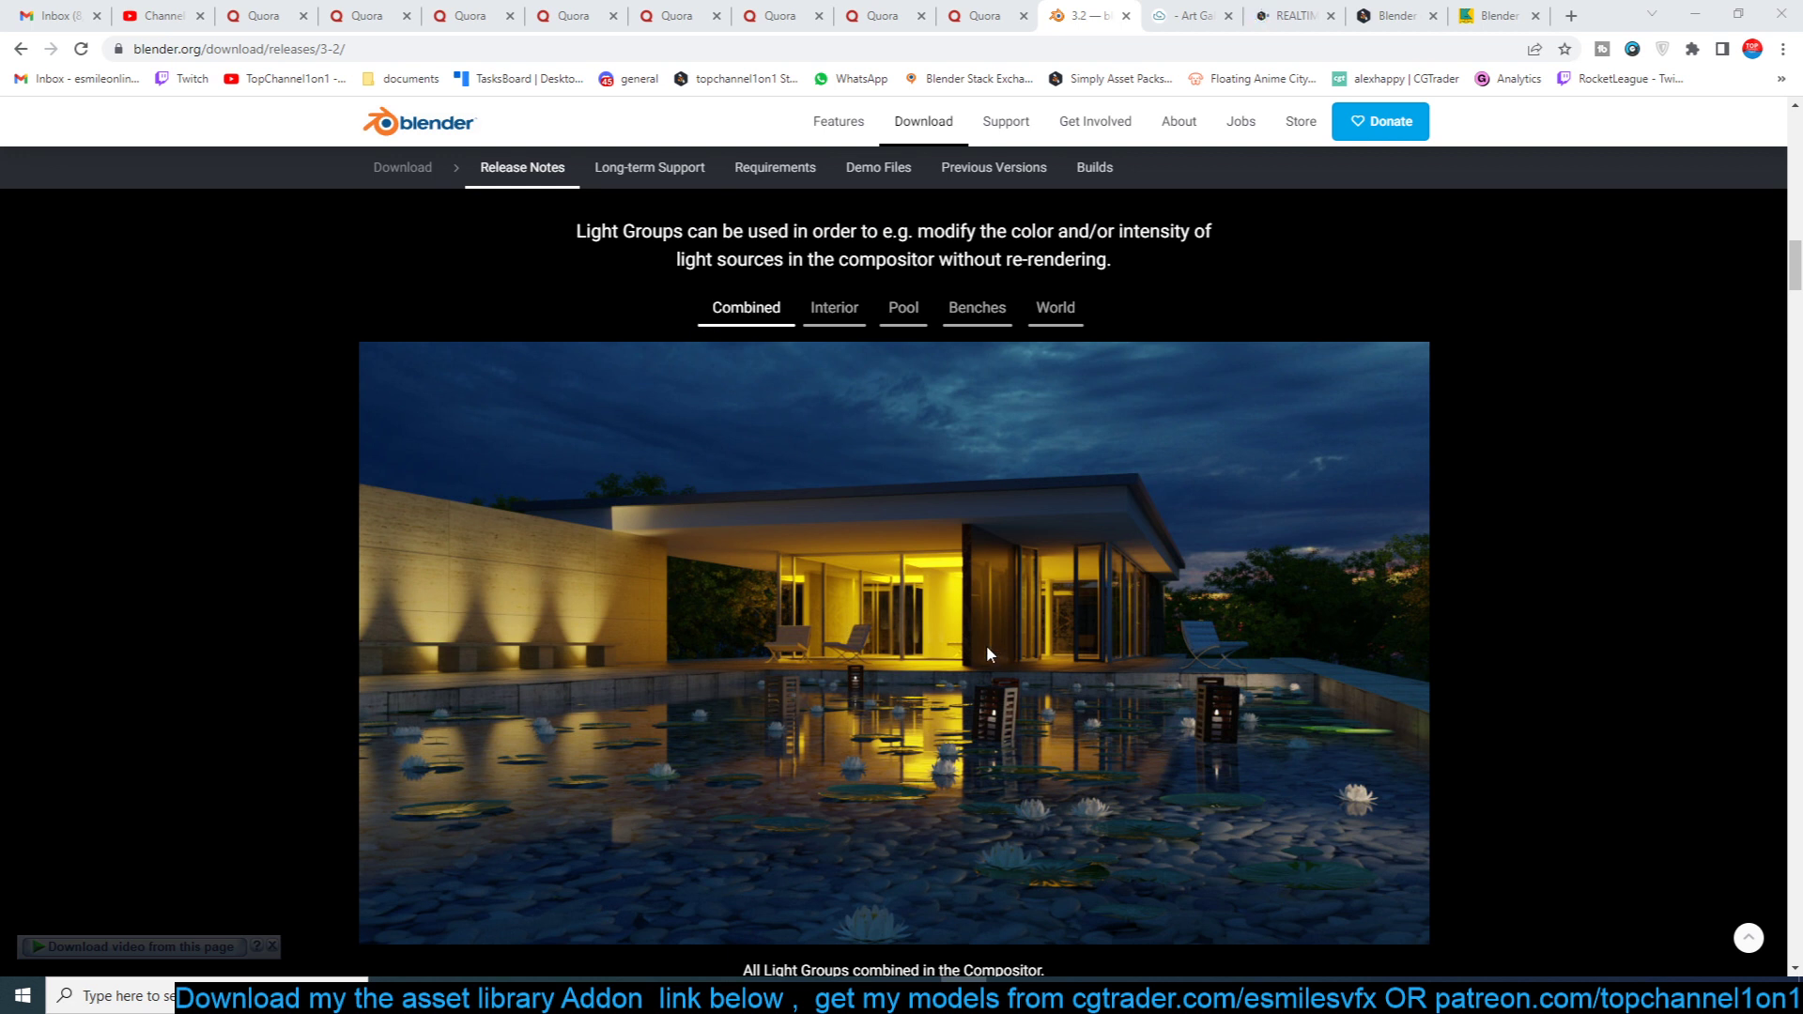
View the Interior, Pool, Benches and World light group versions of the pool house render.
{"action": "left_click", "coordinate": [822, 315]}
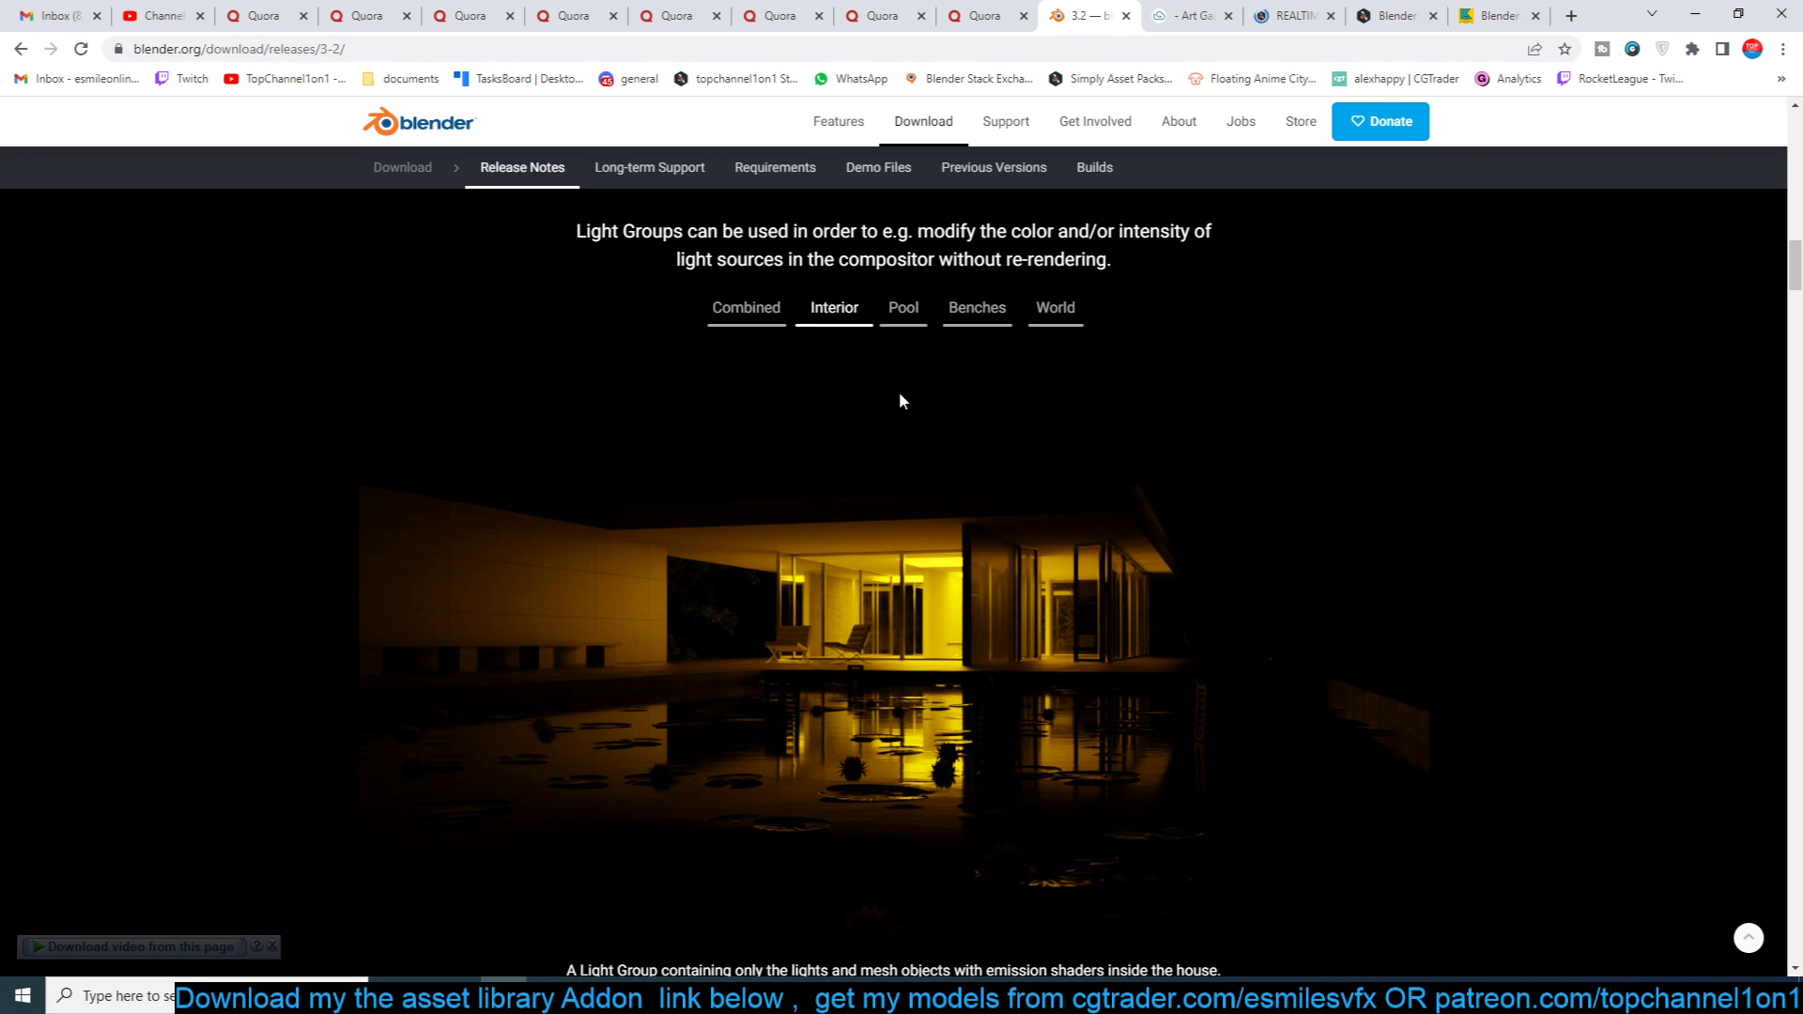
{"action": "left_click", "coordinate": [917, 316]}
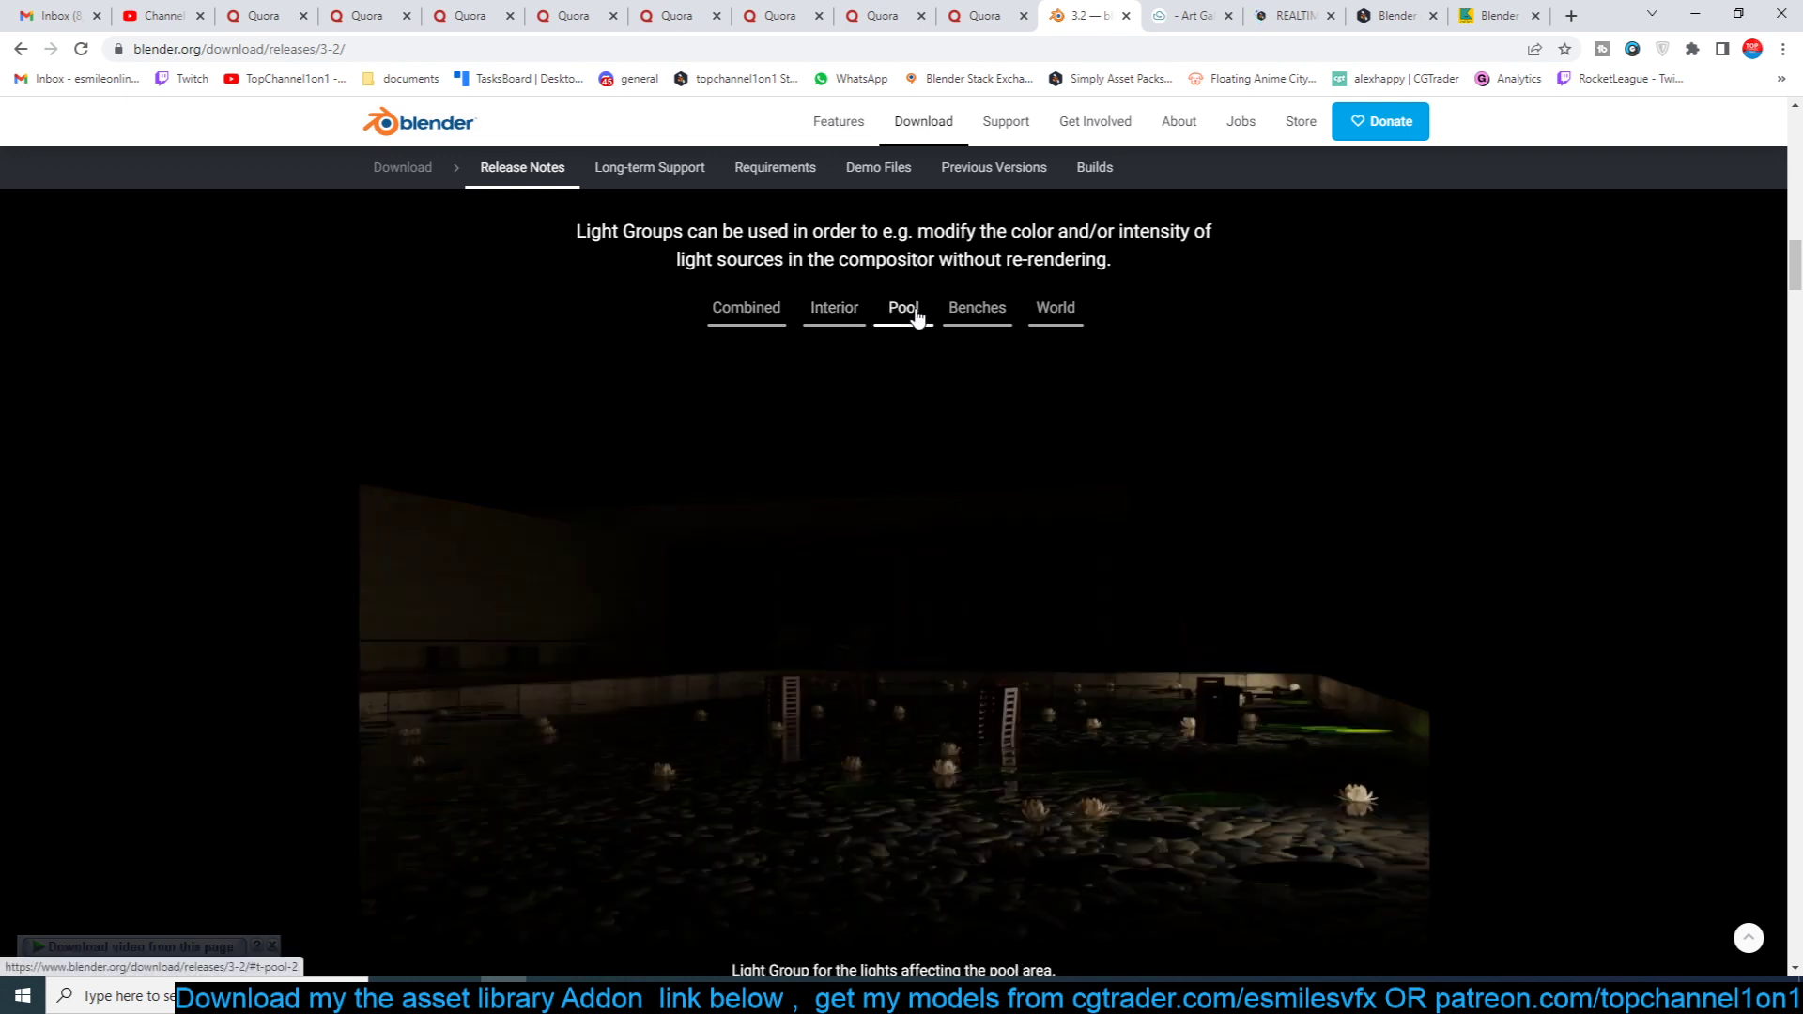
{"action": "left_click", "coordinate": [974, 316]}
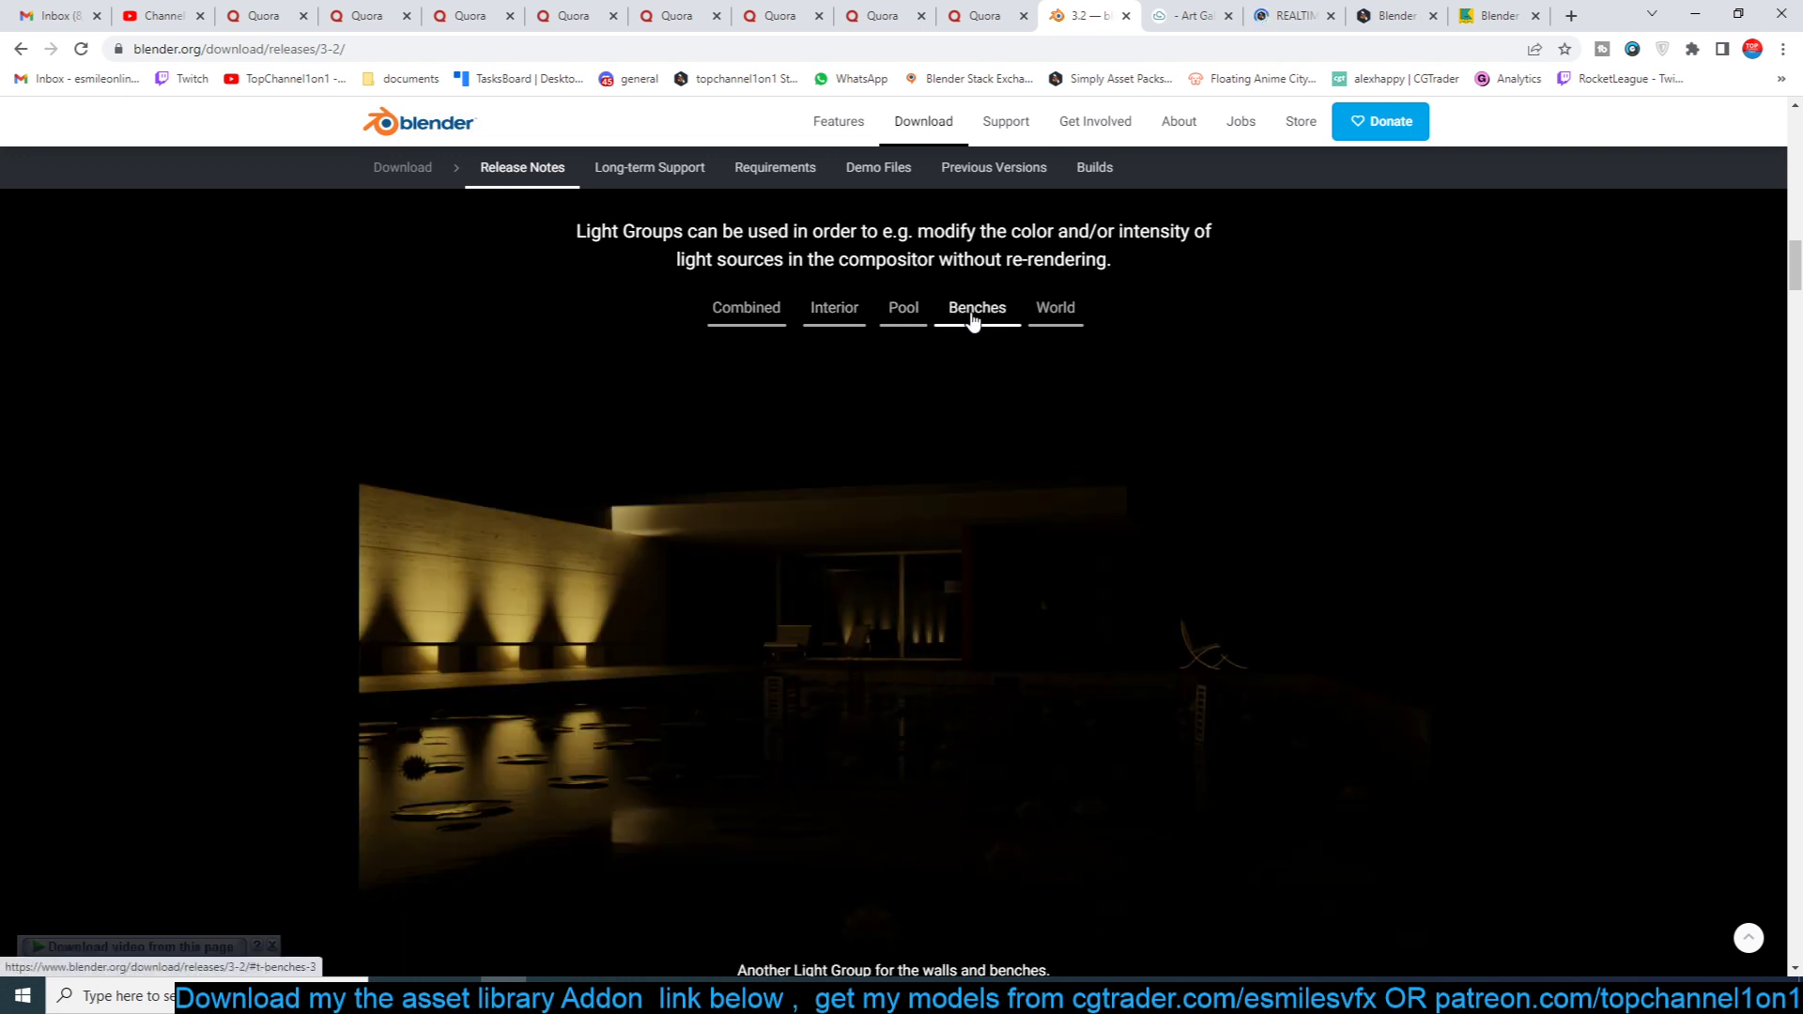
{"action": "left_click", "coordinate": [1055, 318]}
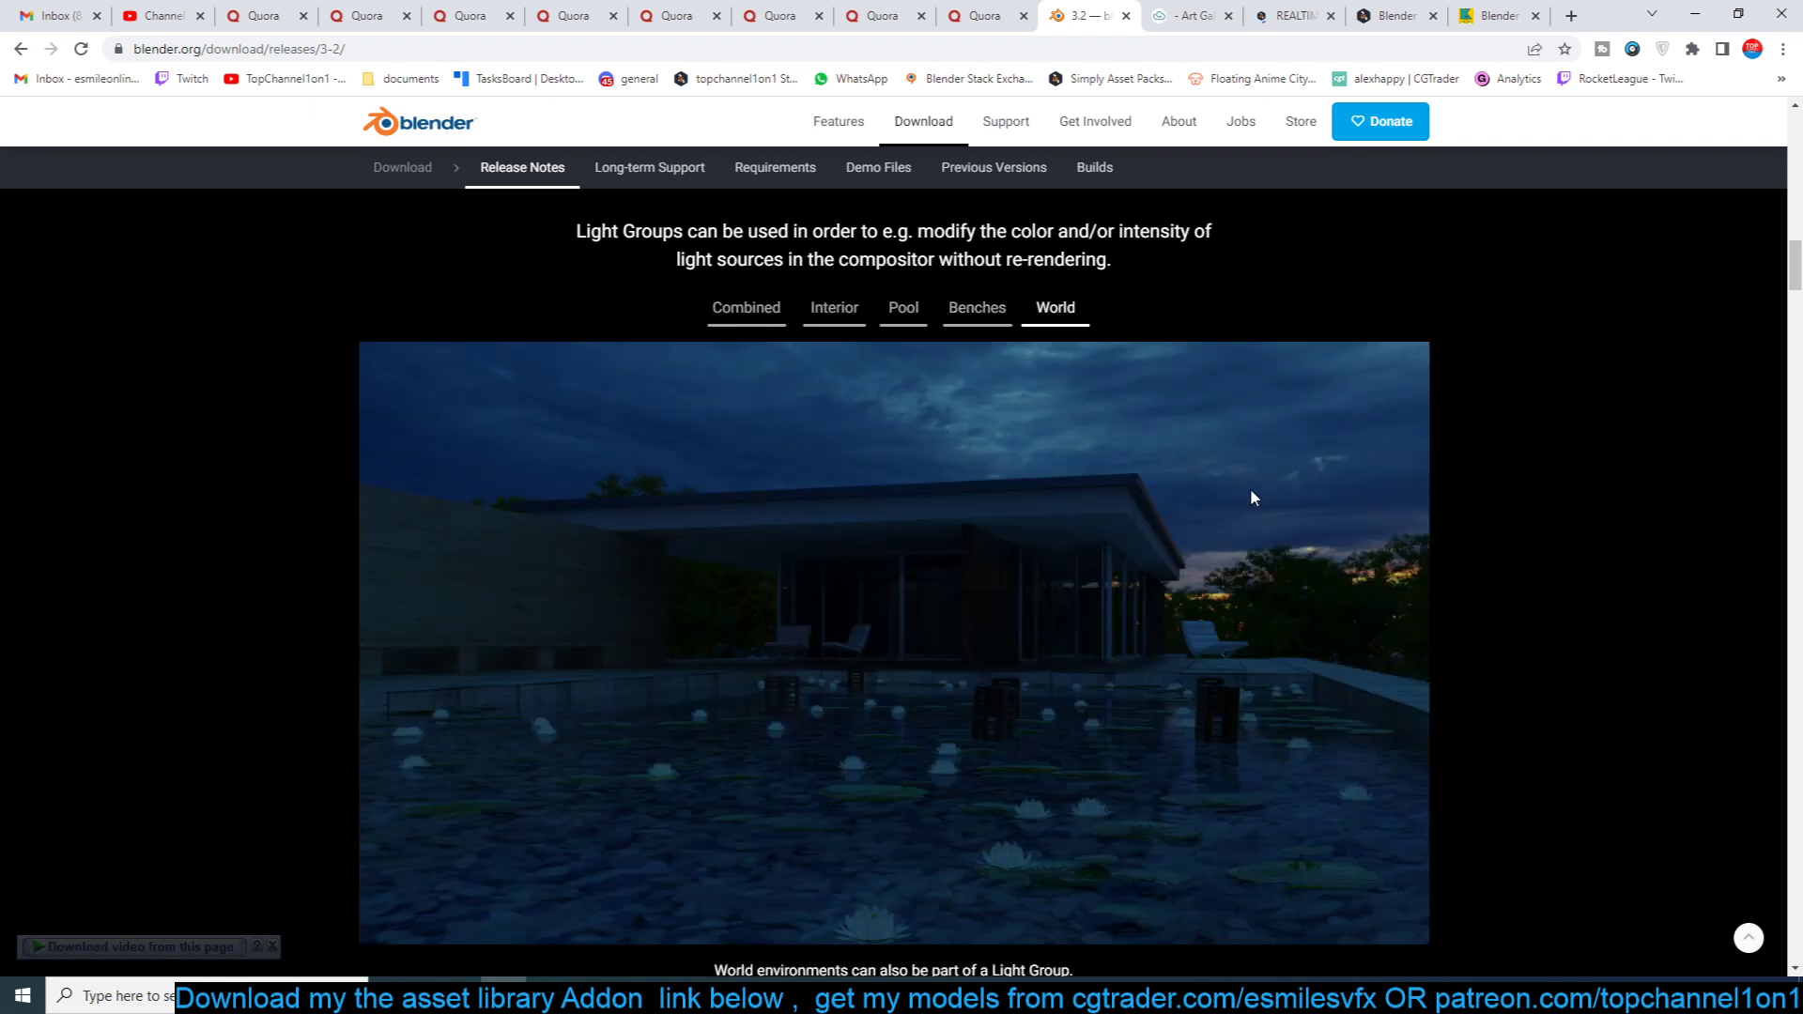
Read the release notes on Shadow Caustics, Volume Motion Blur, further Cycles changes and sculpt-mode painting.
{"action": "scroll", "coordinate": [1252, 497], "scroll_direction": "down", "scroll_amount": 8}
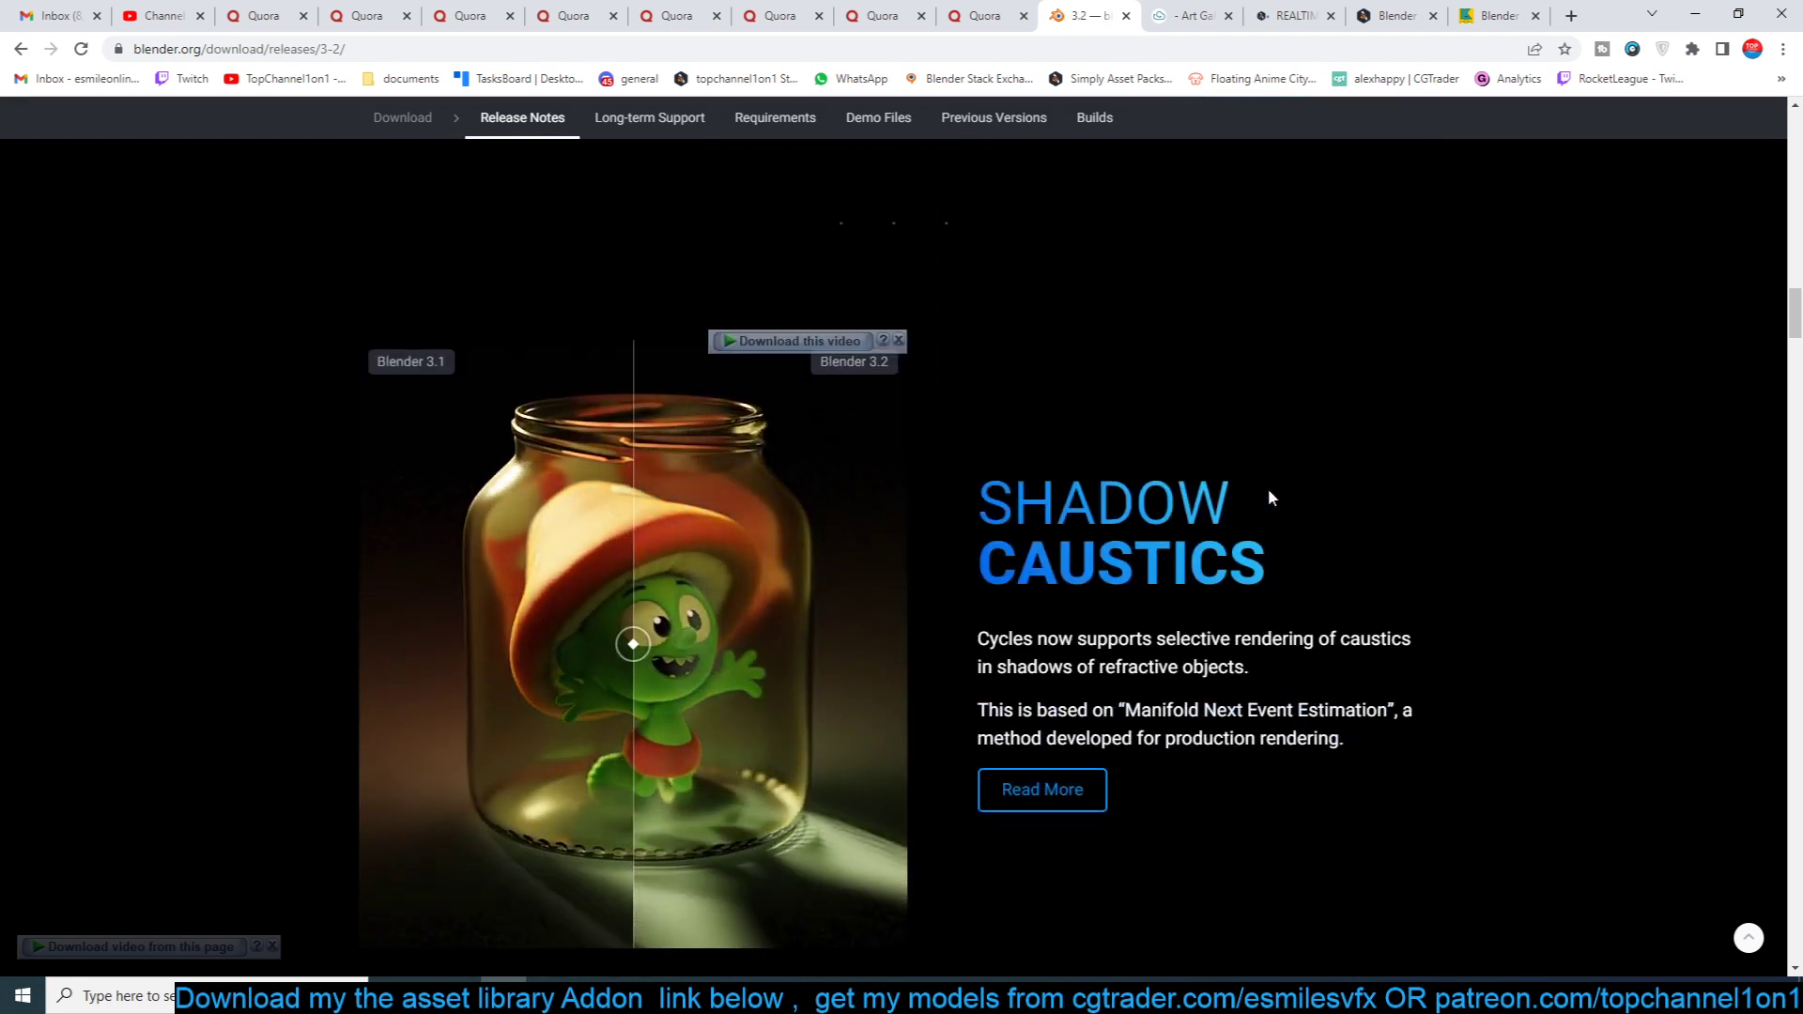
{"action": "scroll", "coordinate": [1268, 497], "scroll_direction": "down", "scroll_amount": 2}
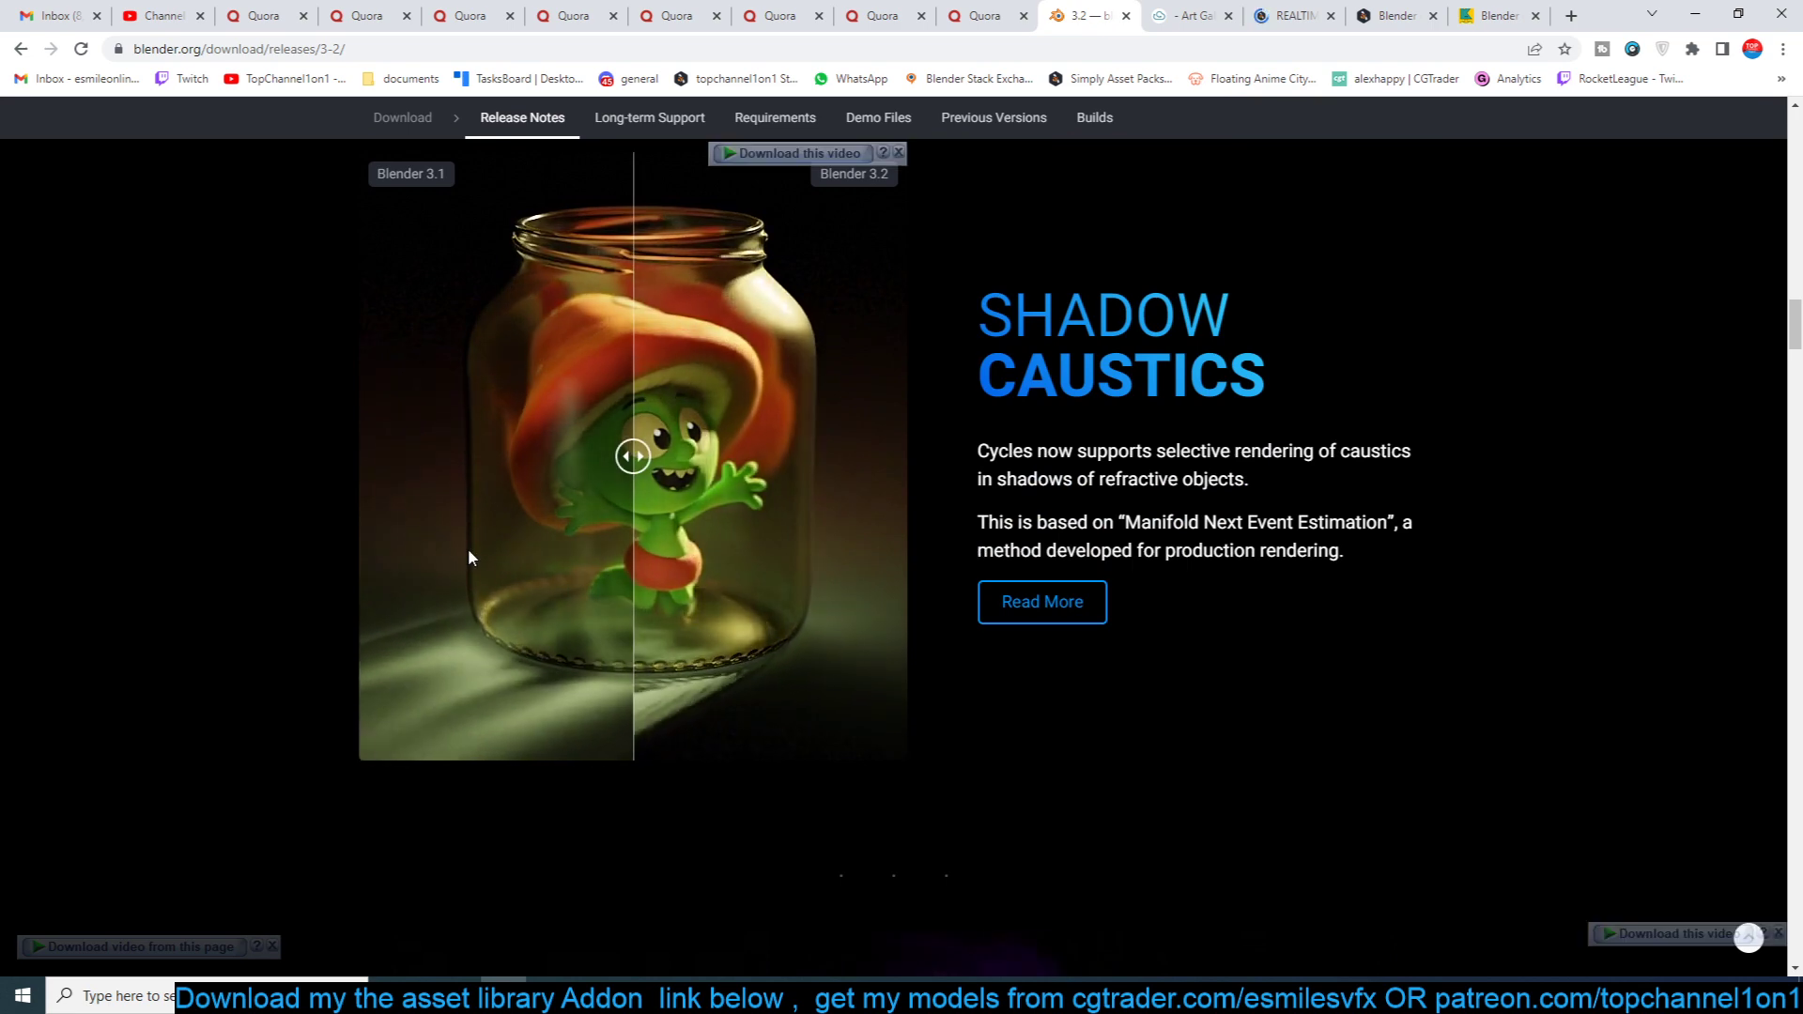
{"action": "scroll", "coordinate": [468, 550], "scroll_direction": "down", "scroll_amount": 10}
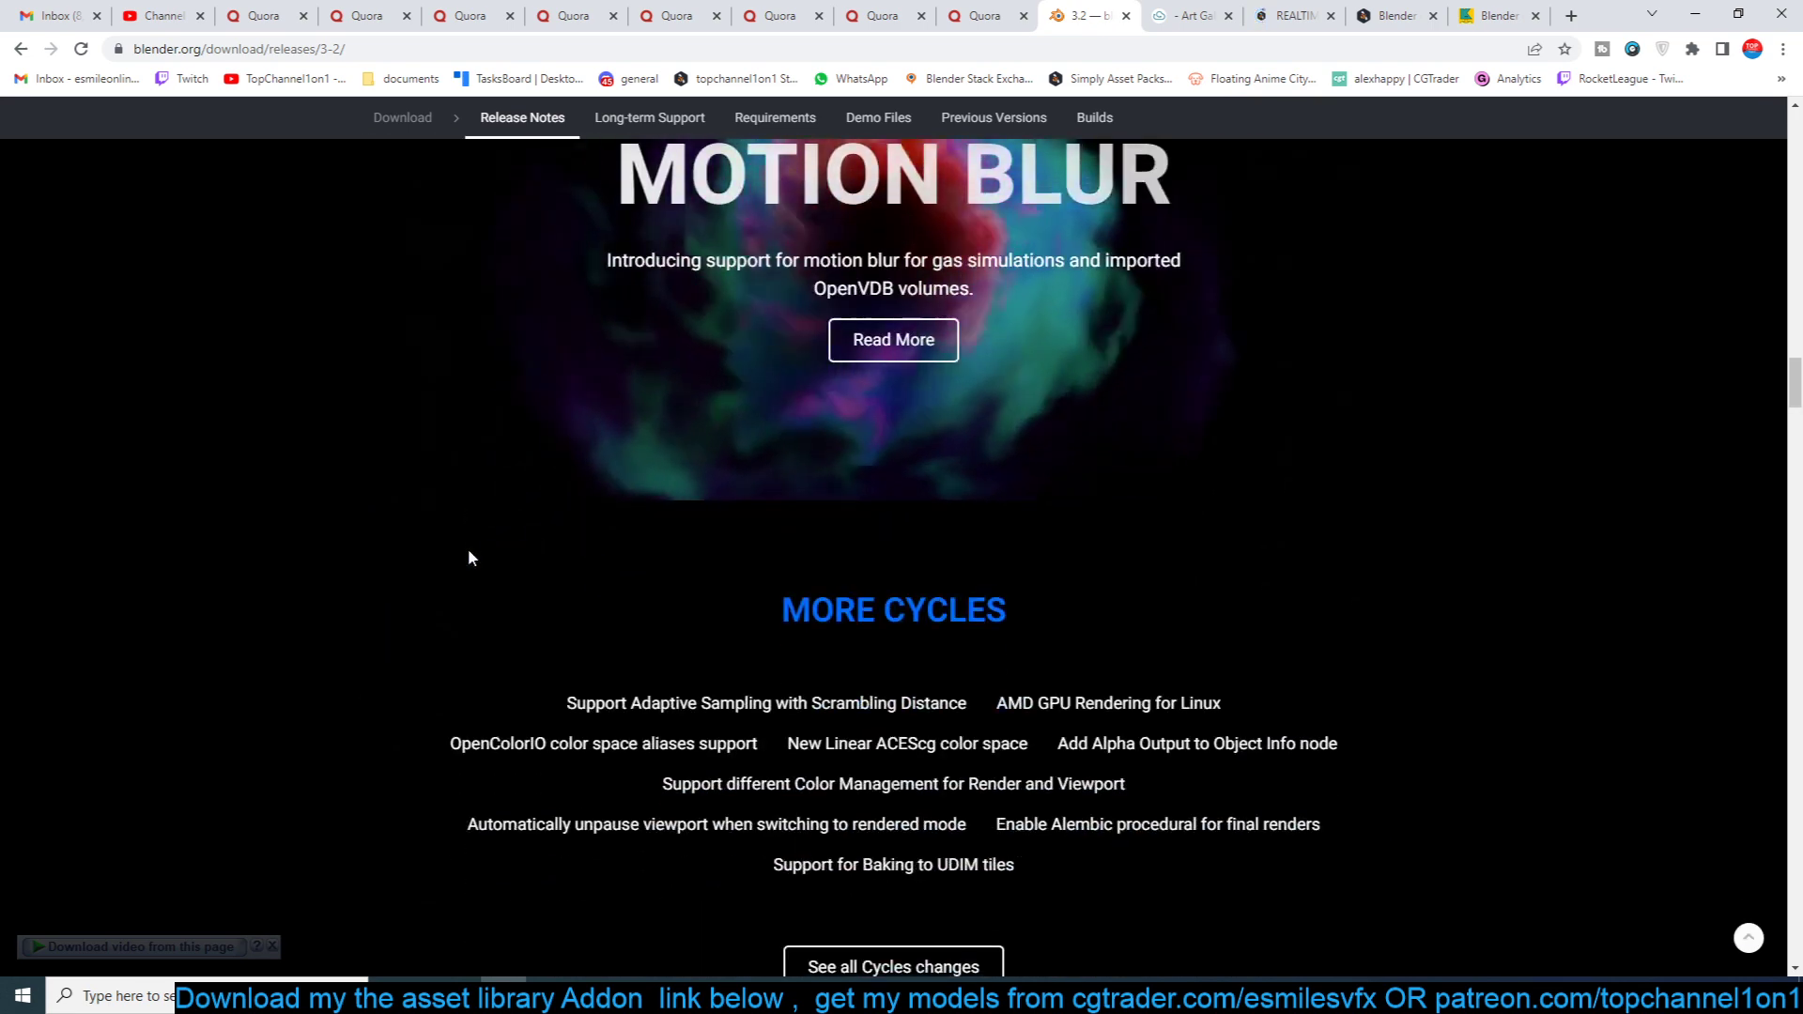
{"action": "scroll", "coordinate": [469, 552], "scroll_direction": "up", "scroll_amount": 4}
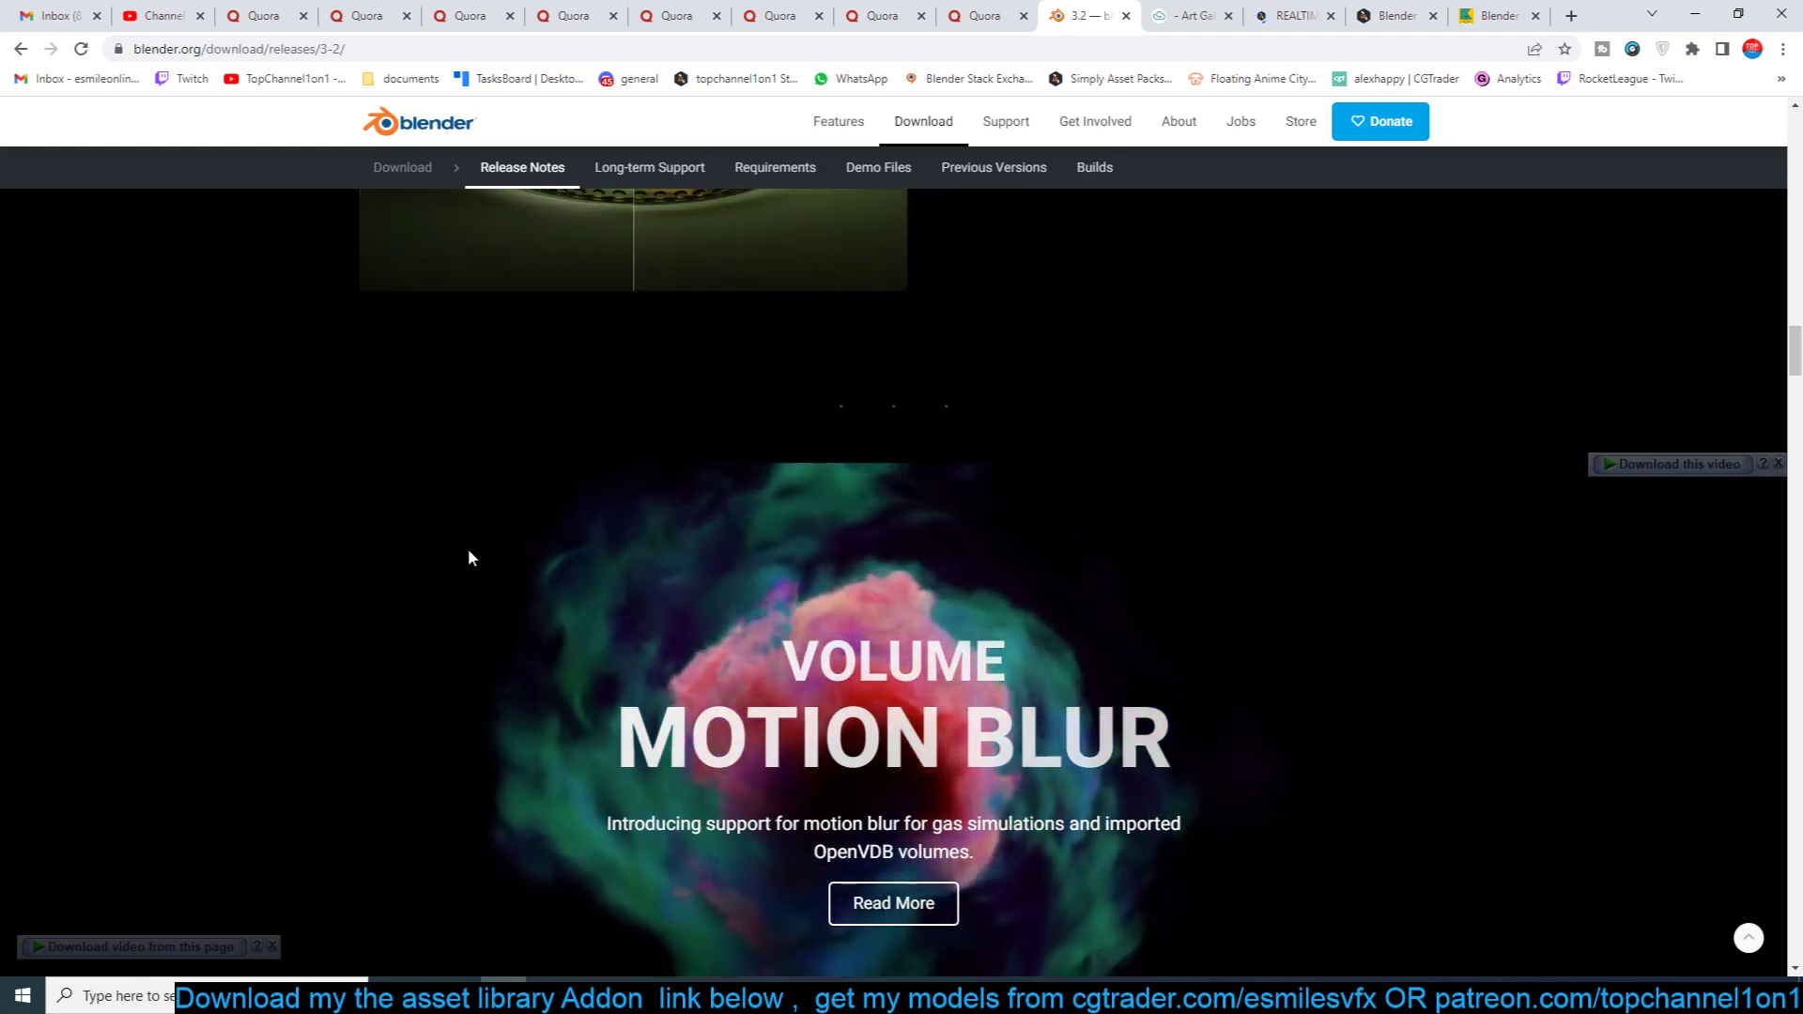
{"action": "scroll", "coordinate": [470, 556], "scroll_direction": "down", "scroll_amount": 10}
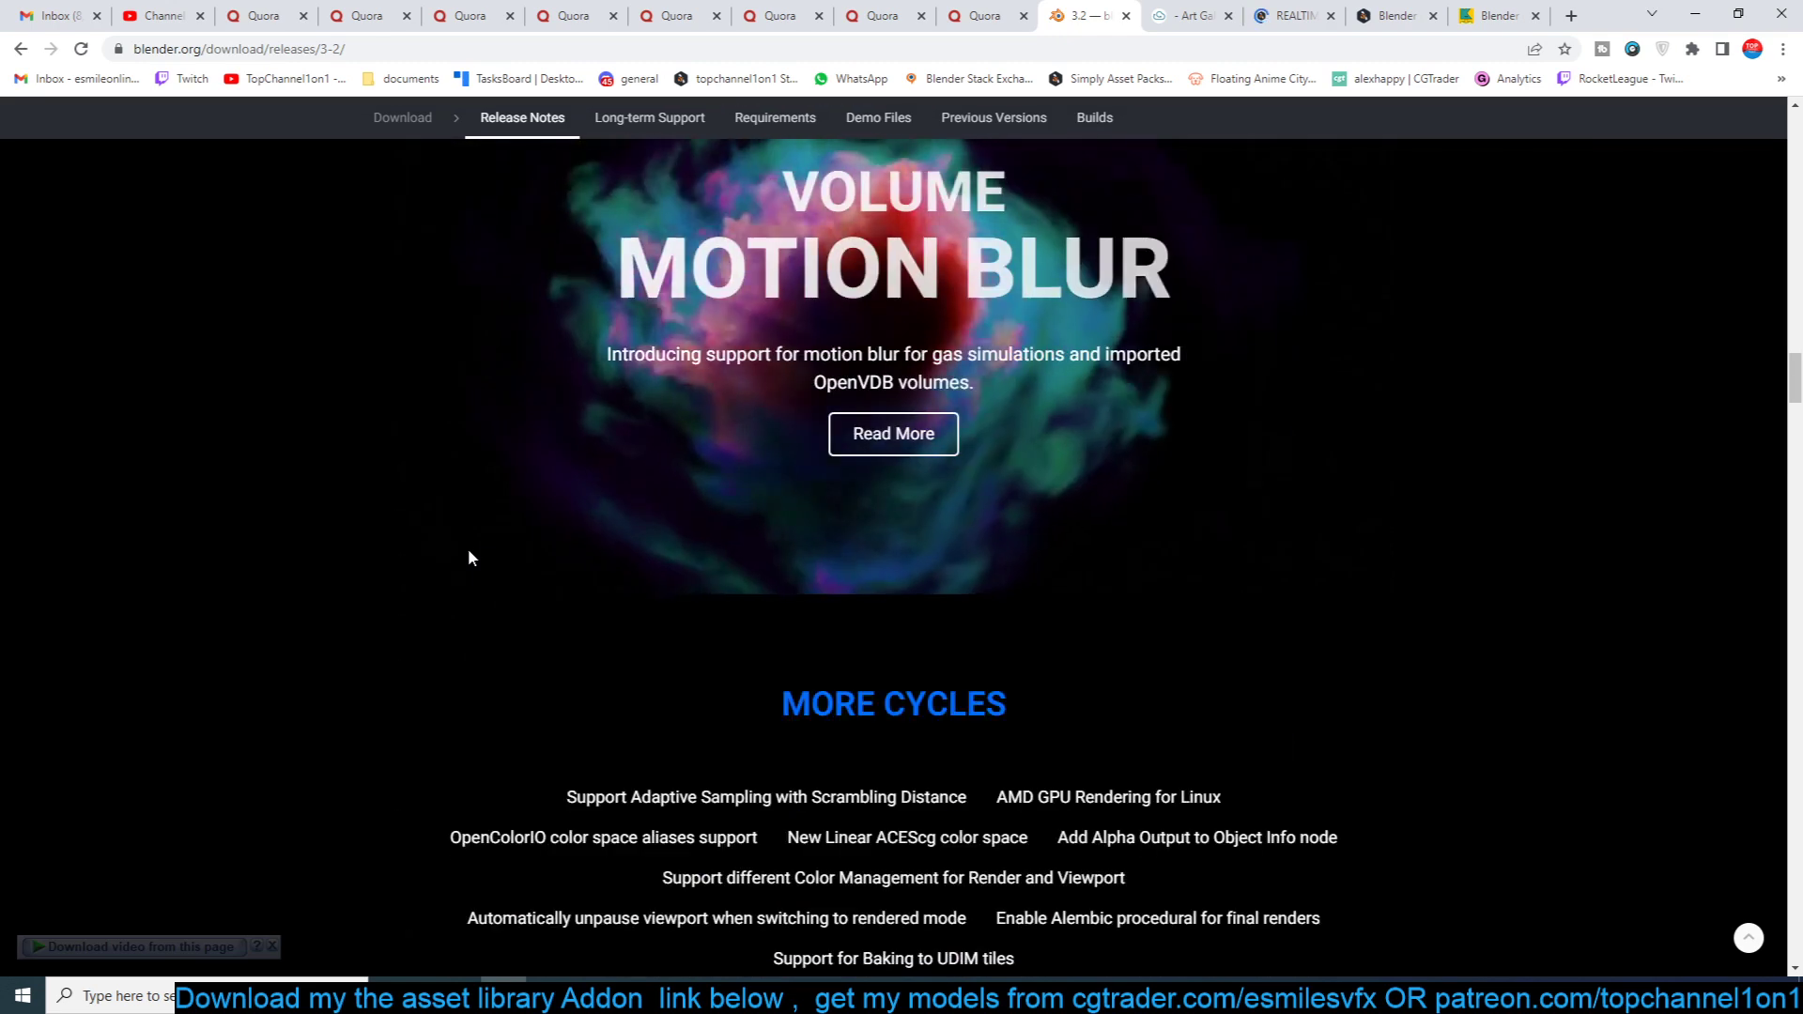
{"action": "scroll", "coordinate": [469, 556], "scroll_direction": "down", "scroll_amount": 2}
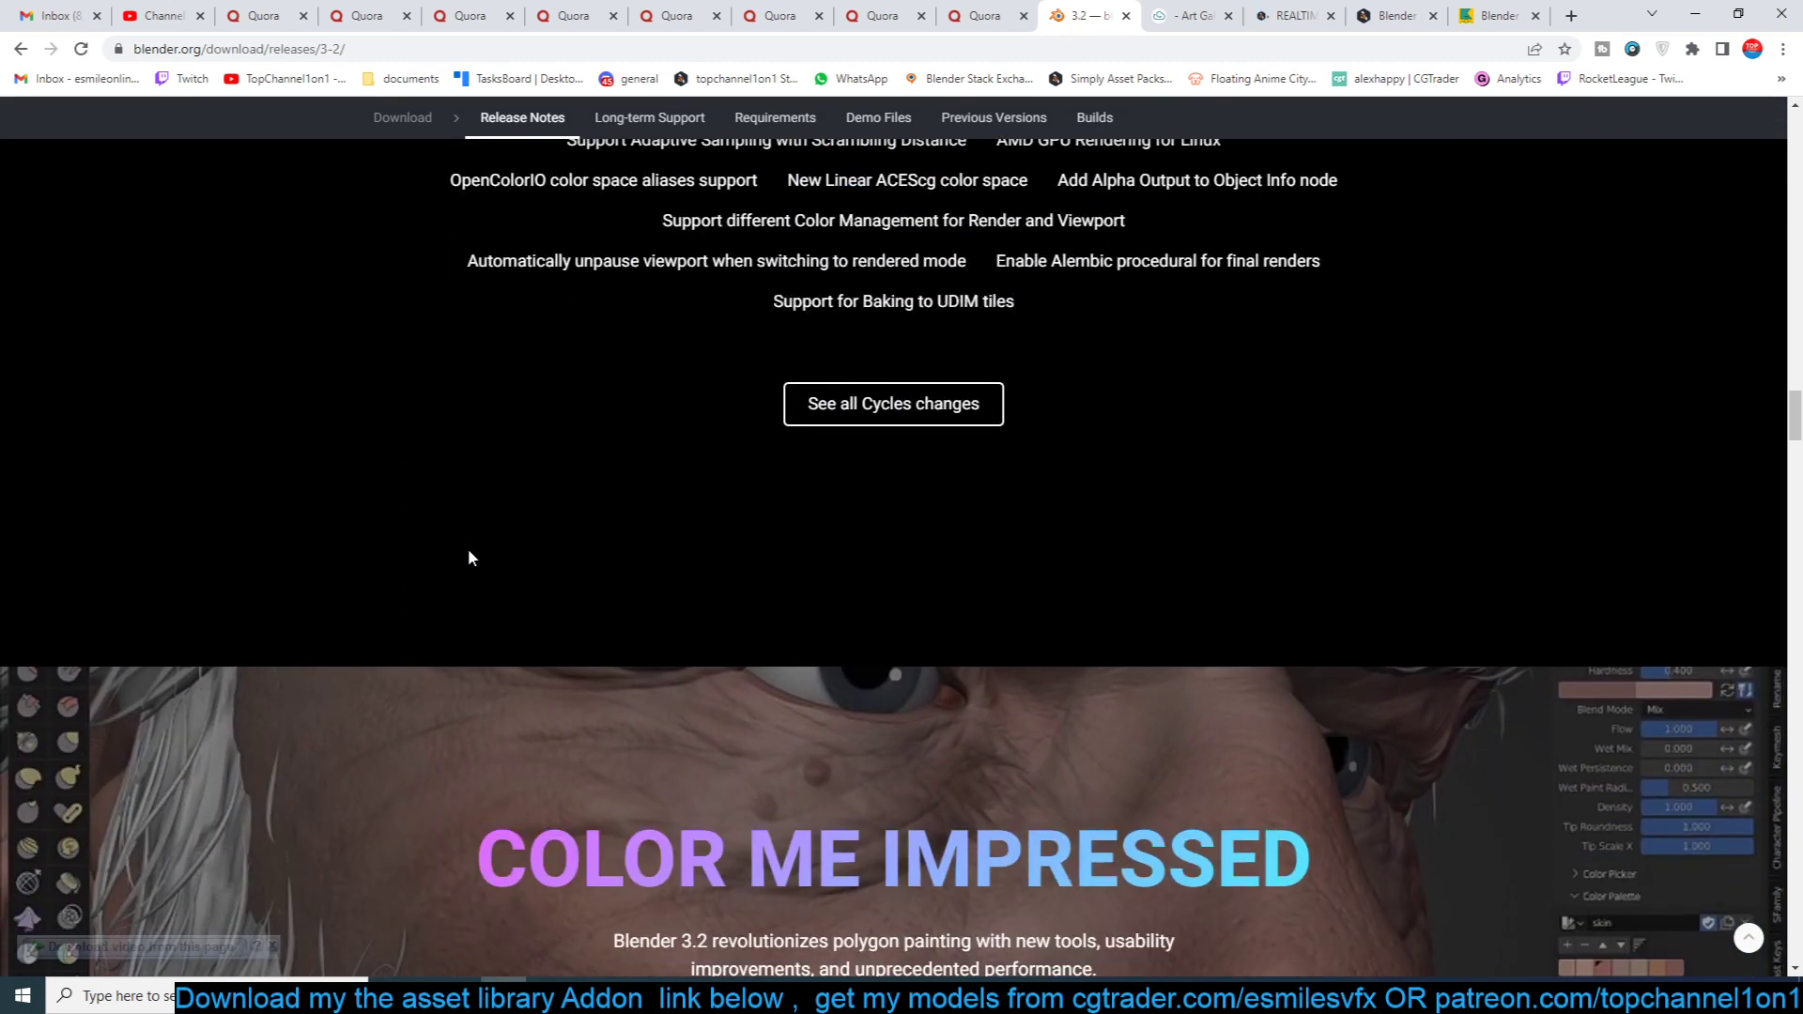
{"action": "scroll", "coordinate": [469, 556], "scroll_direction": "down", "scroll_amount": 4}
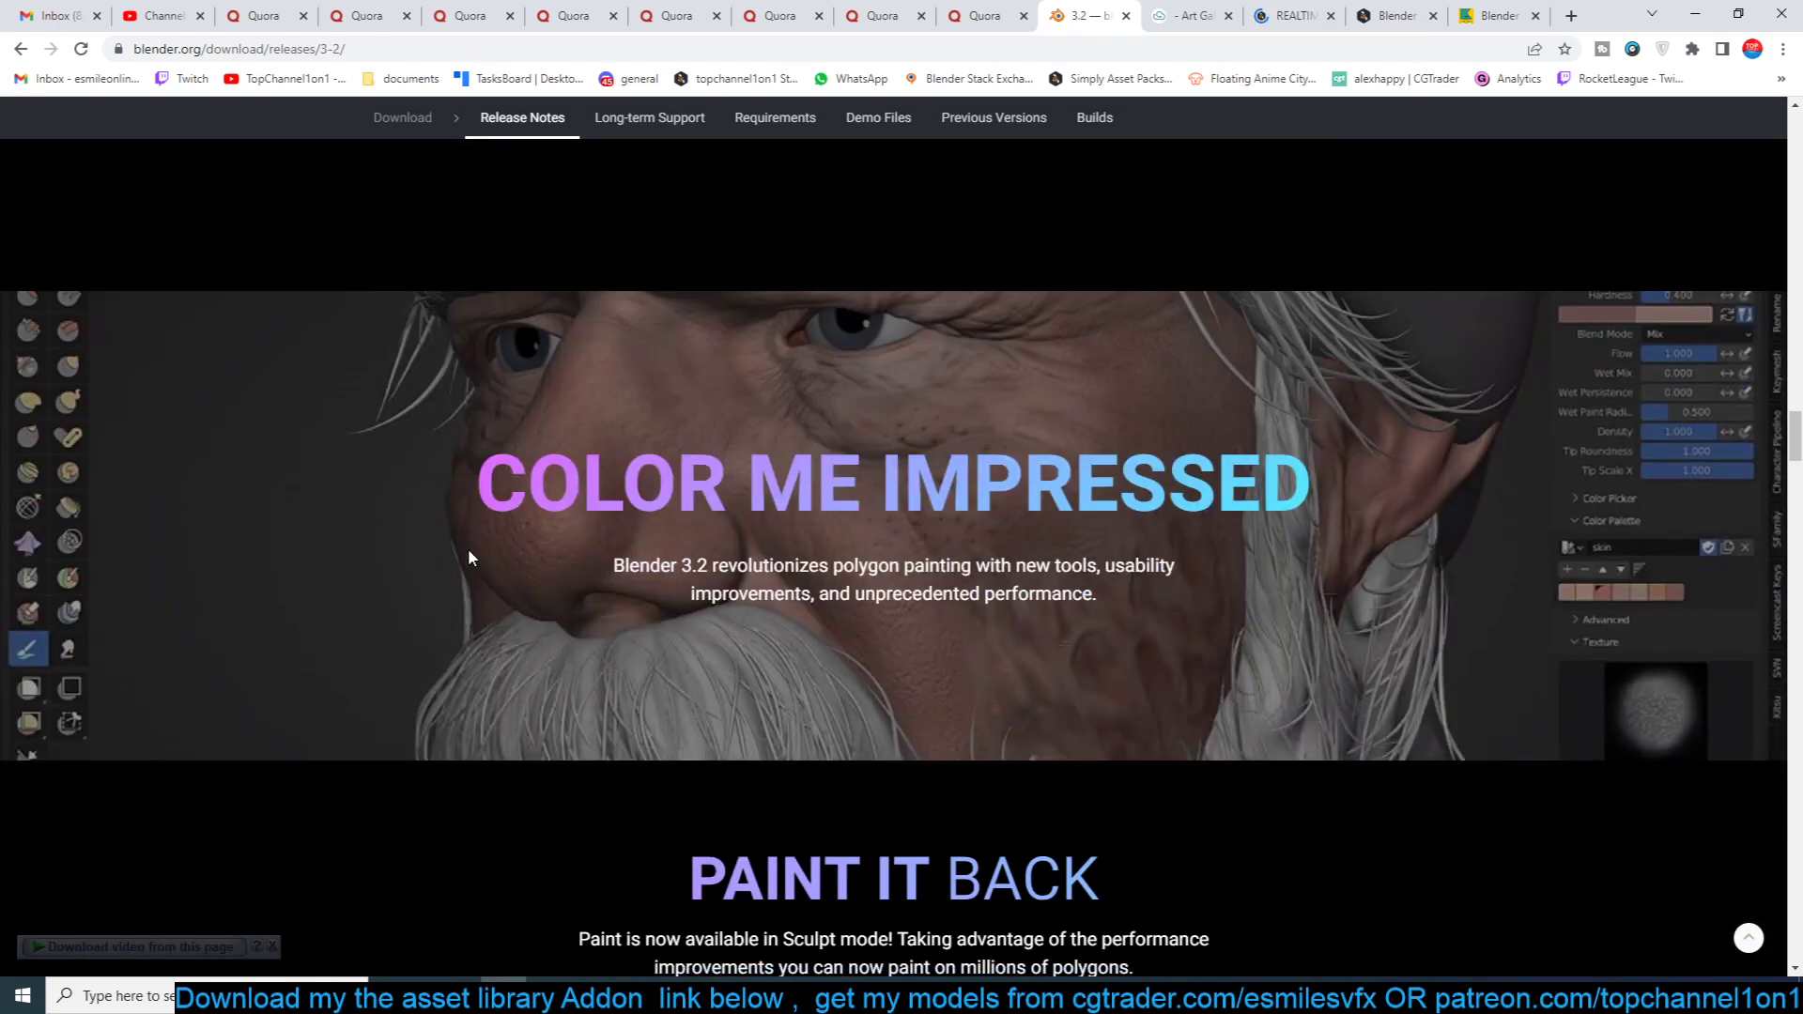
{"action": "scroll", "coordinate": [469, 550], "scroll_direction": "down", "scroll_amount": 10}
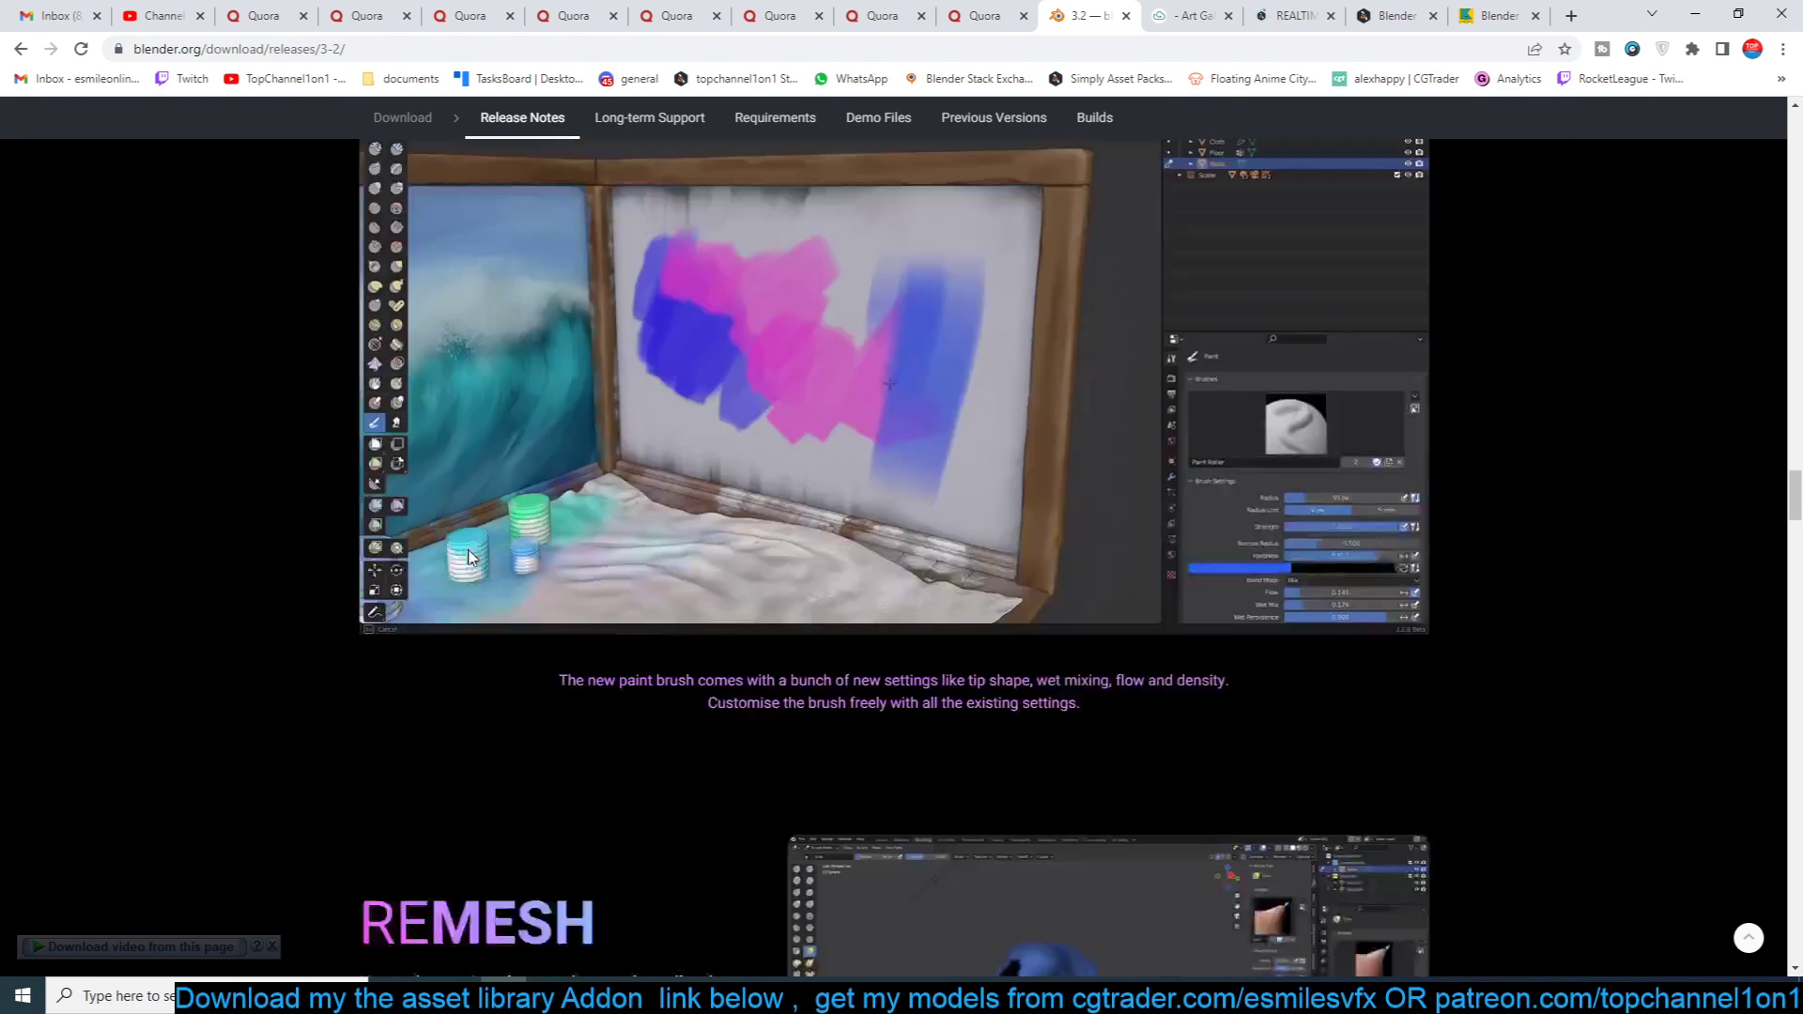
Look briefly at the Blender 3.2 splash screen page, and review the painting and Cycles sections of the release notes again.
{"action": "left_click", "coordinate": [1187, 16]}
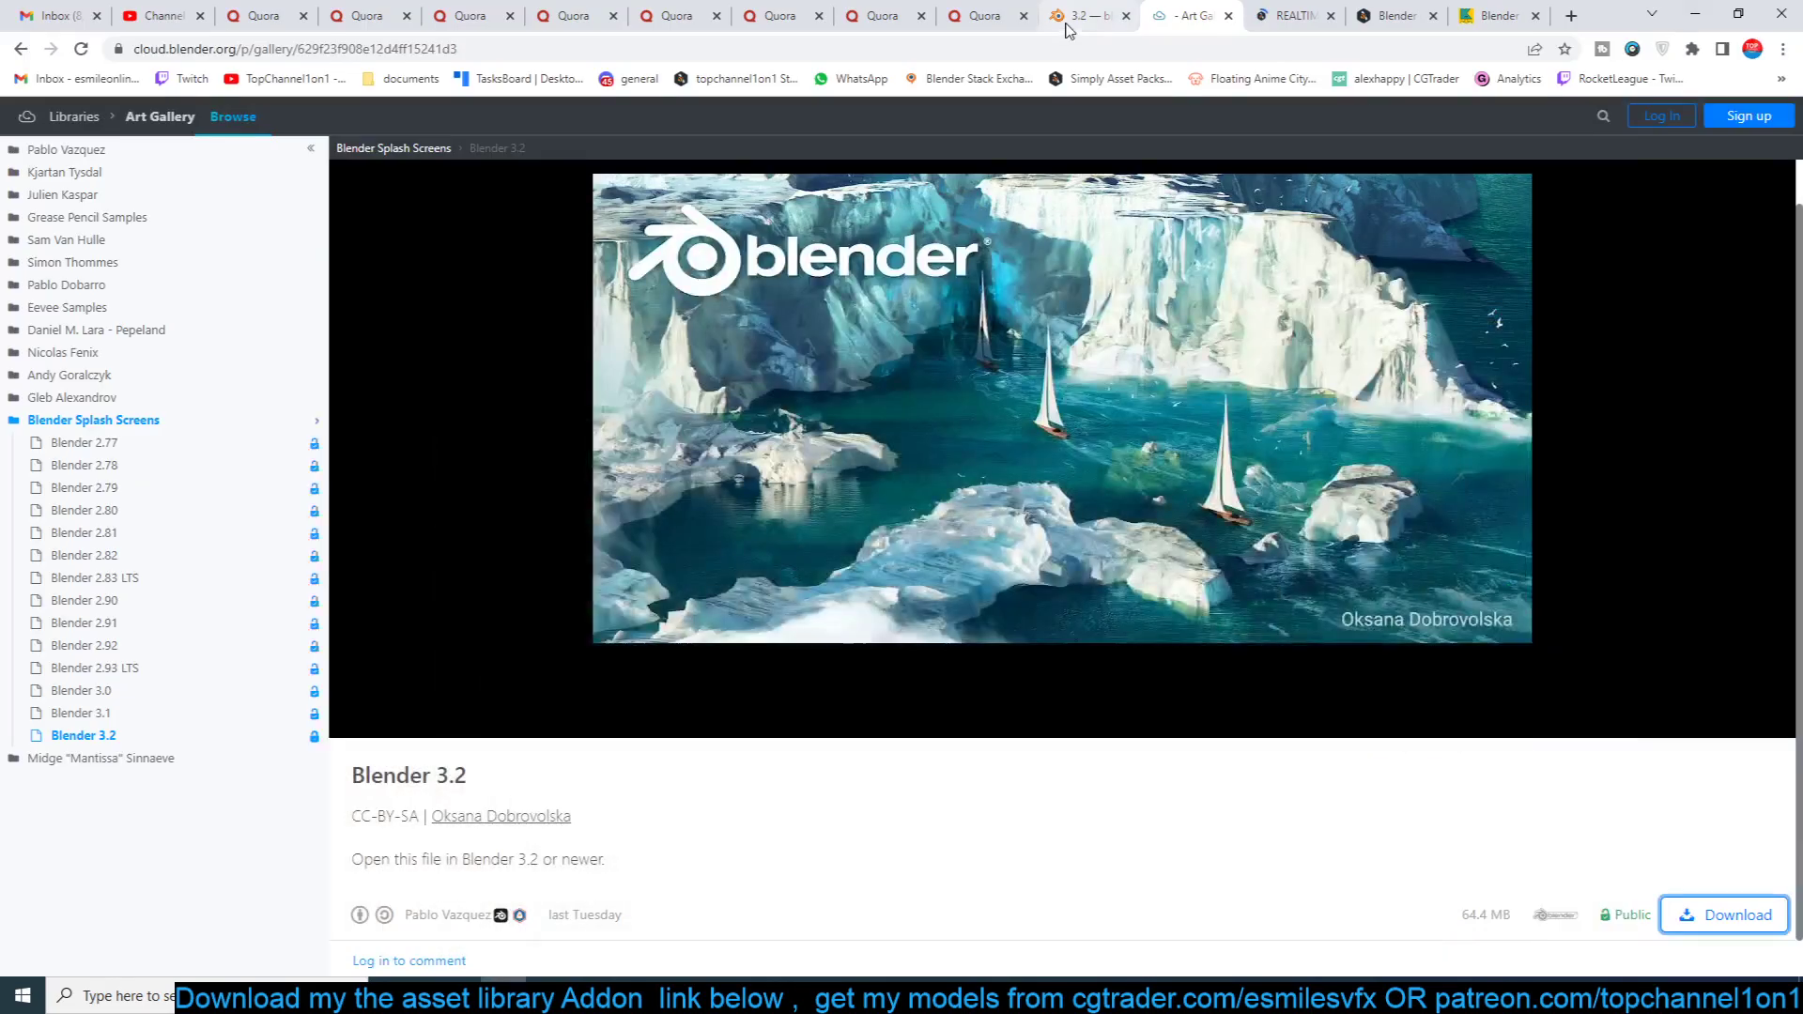
{"action": "left_click", "coordinate": [1070, 21]}
{"action": "scroll", "coordinate": [870, 368], "scroll_direction": "up", "scroll_amount": 10}
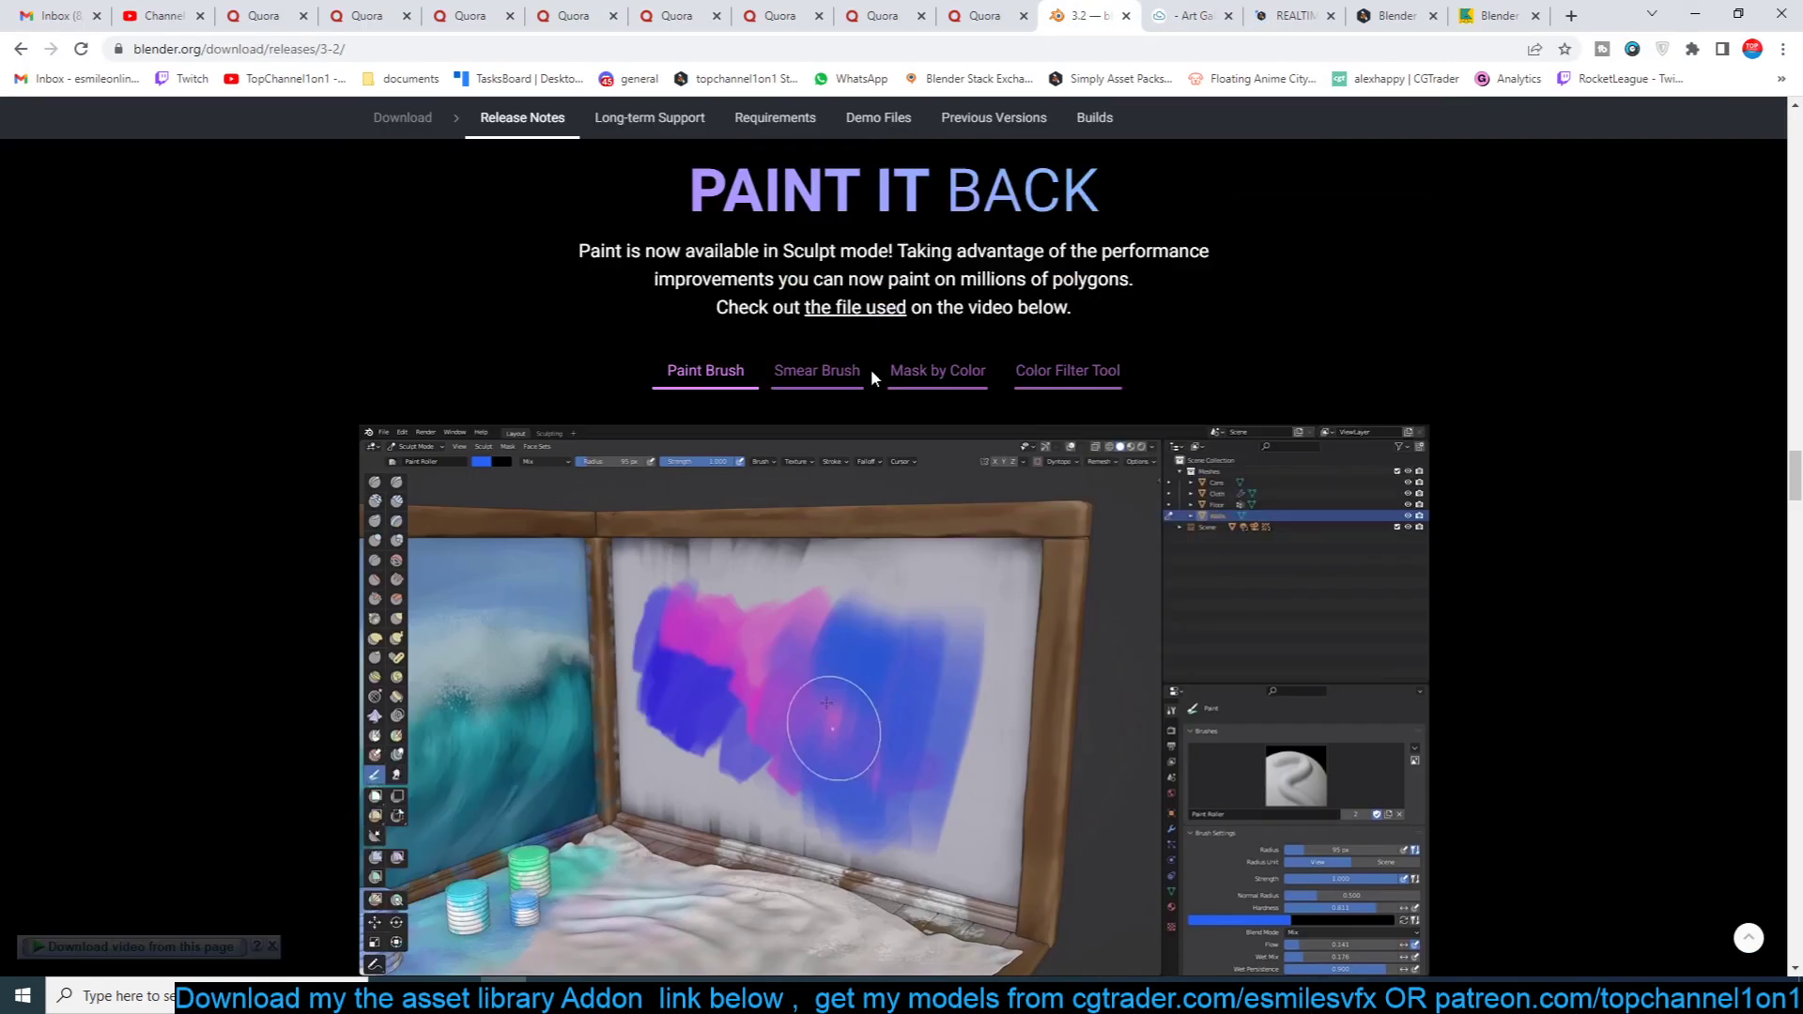
{"action": "scroll", "coordinate": [871, 371], "scroll_direction": "down", "scroll_amount": 15}
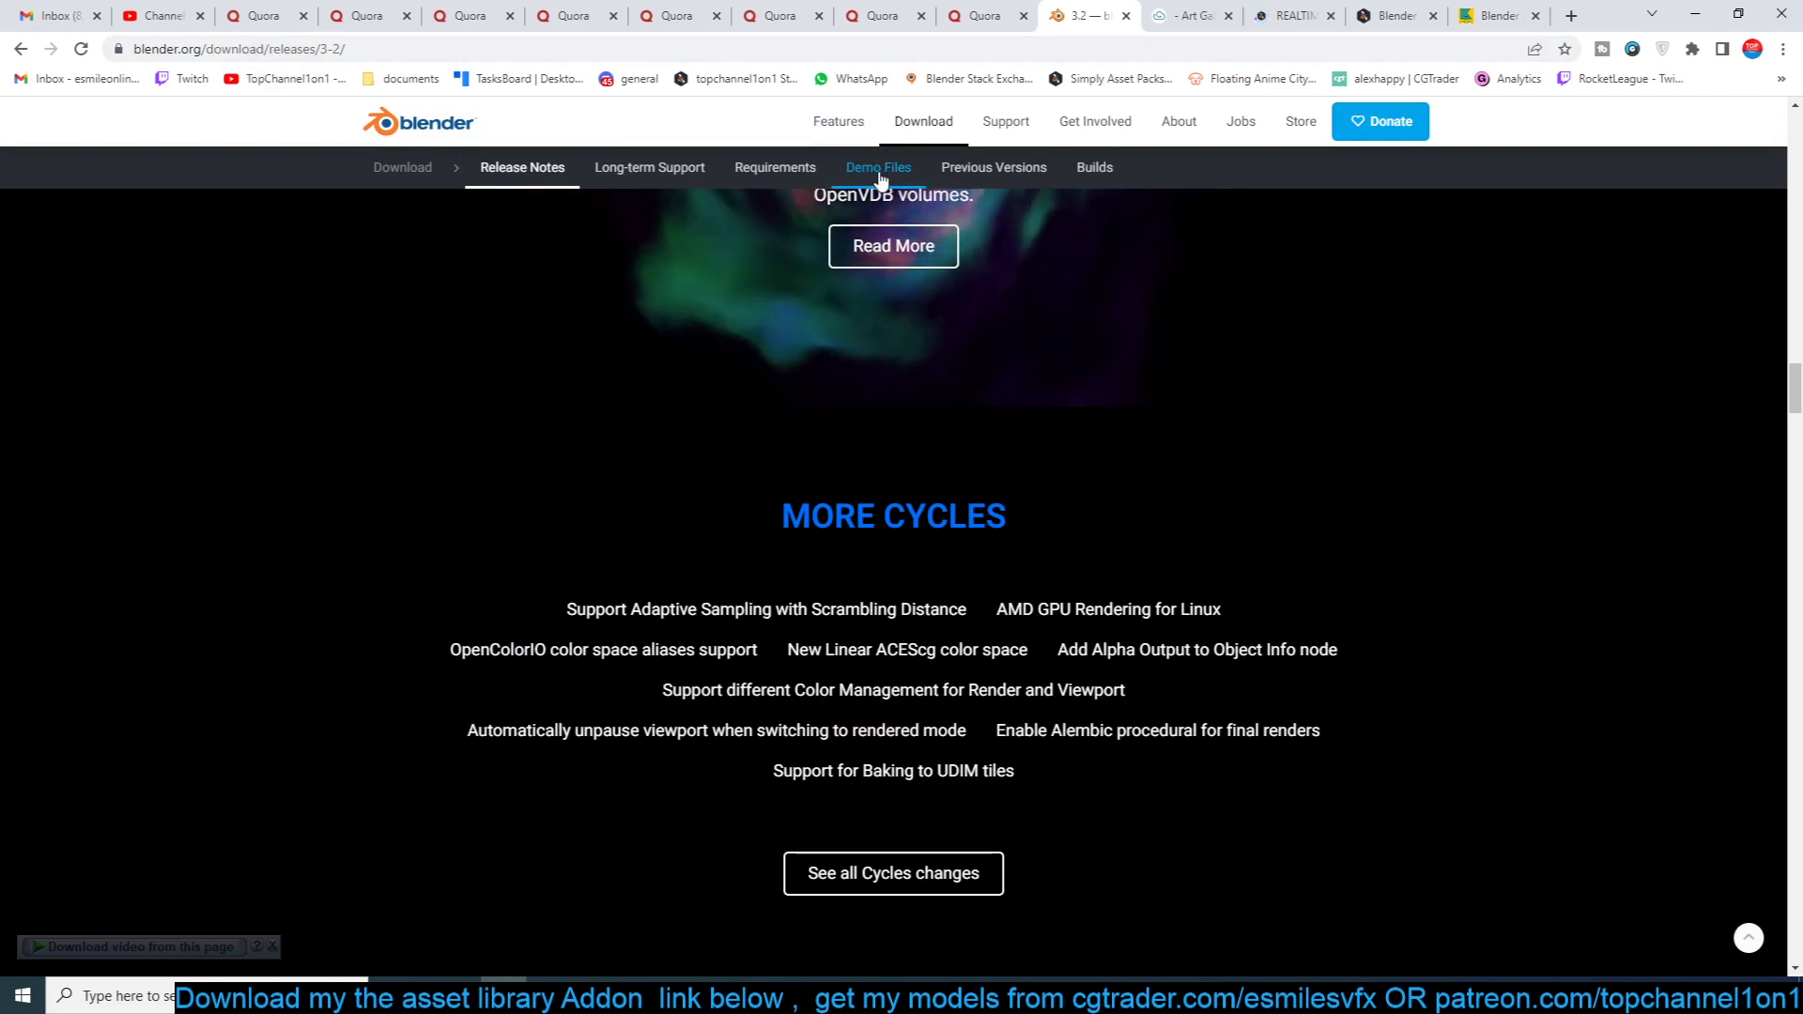
Examine the Blender 3.2 splash artwork and its download details in the Art Gallery.
{"action": "left_click", "coordinate": [1190, 16]}
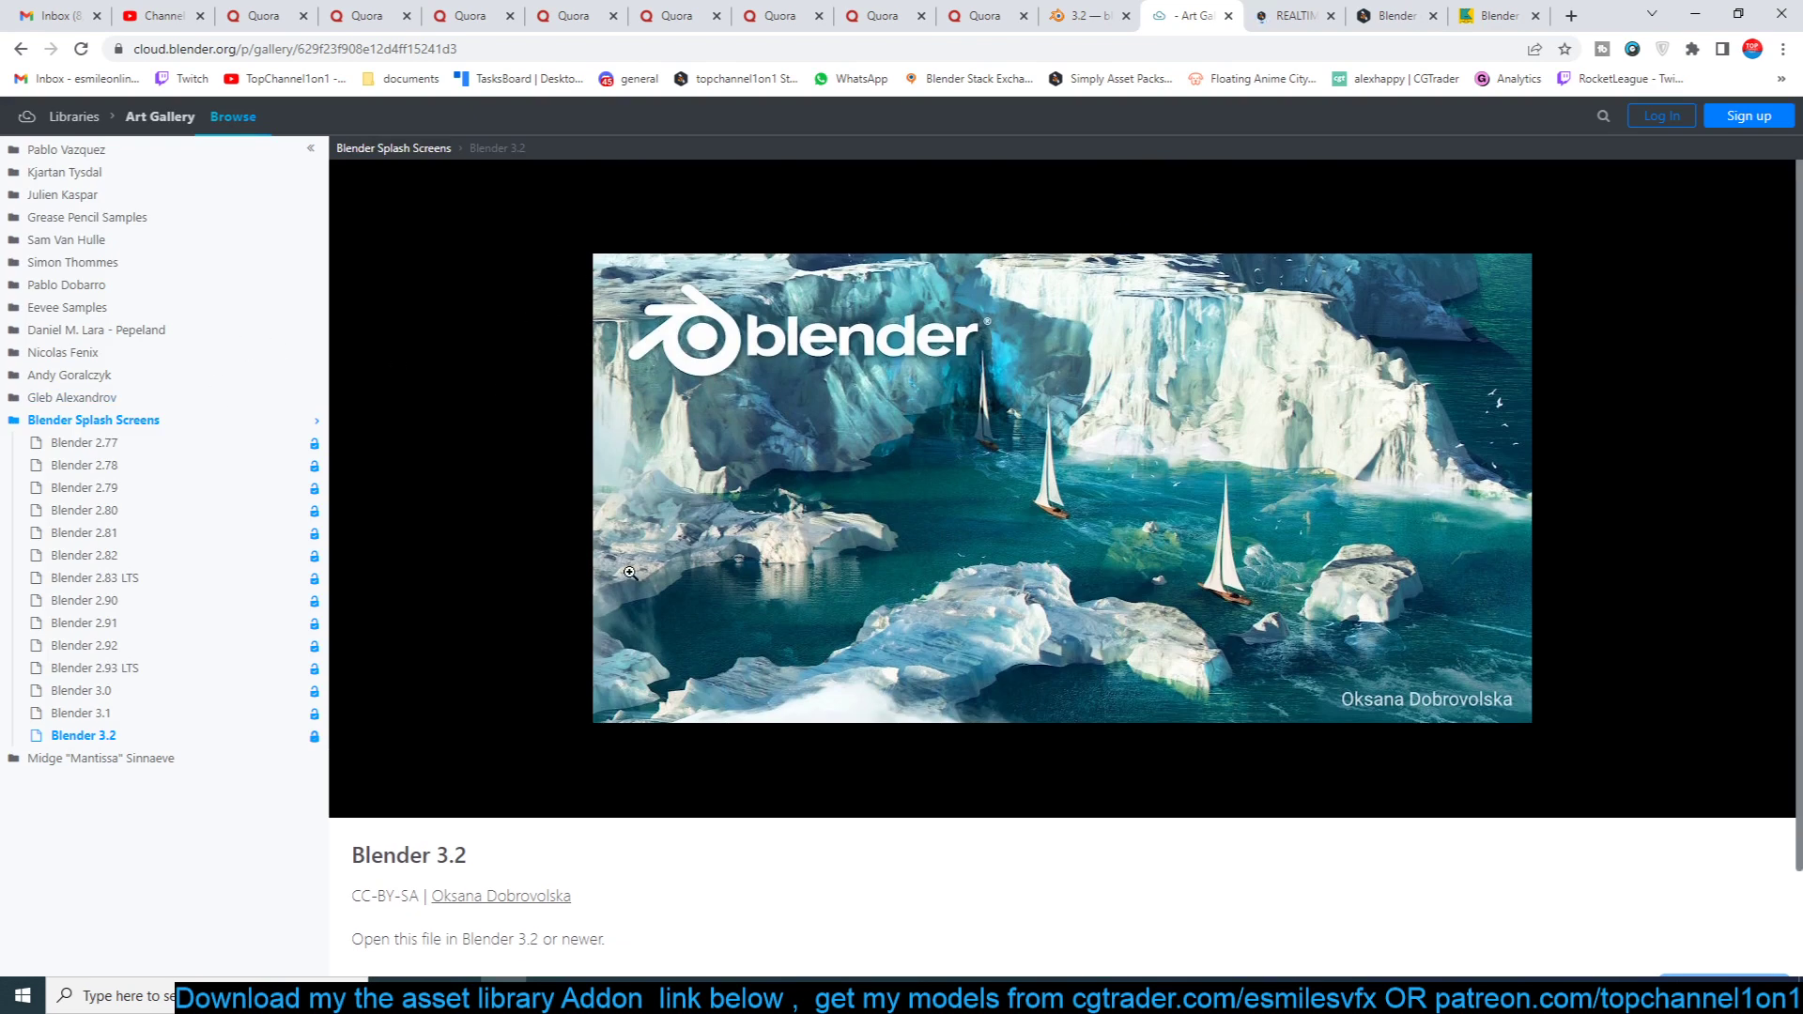
{"action": "scroll", "coordinate": [647, 564], "scroll_direction": "down", "scroll_amount": 1}
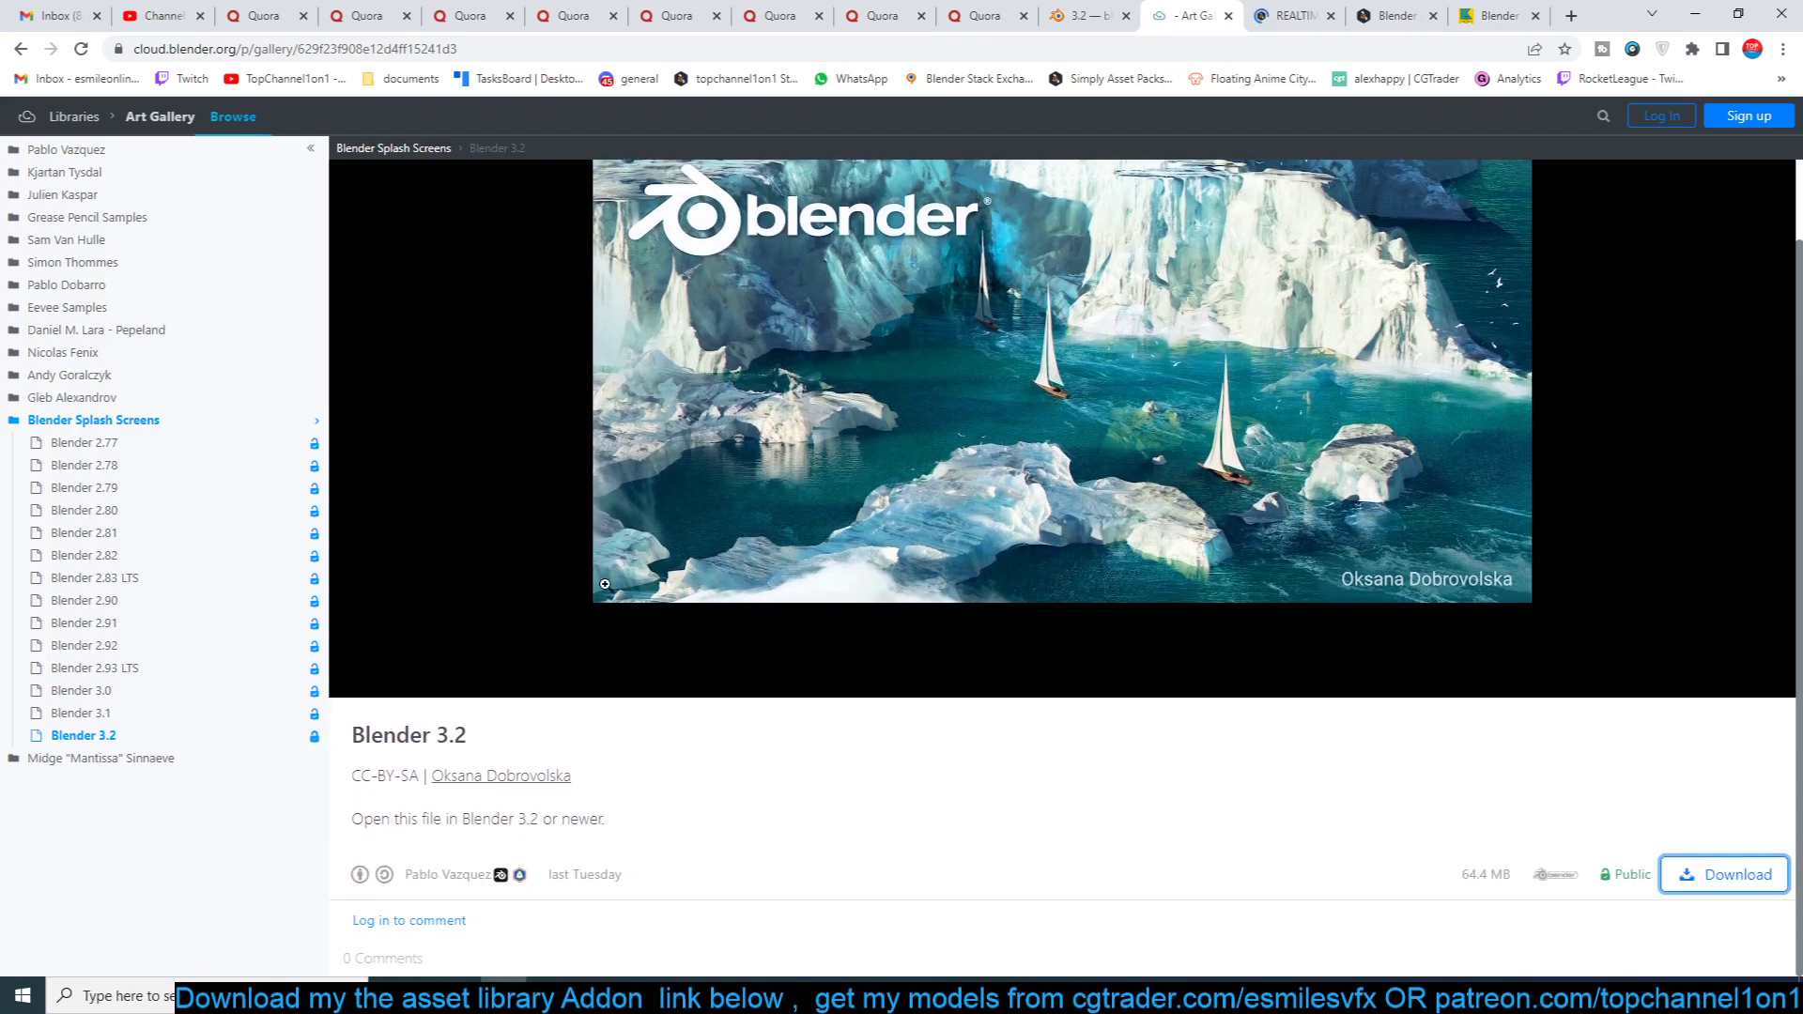
{"action": "scroll", "coordinate": [604, 584], "scroll_direction": "up", "scroll_amount": 1}
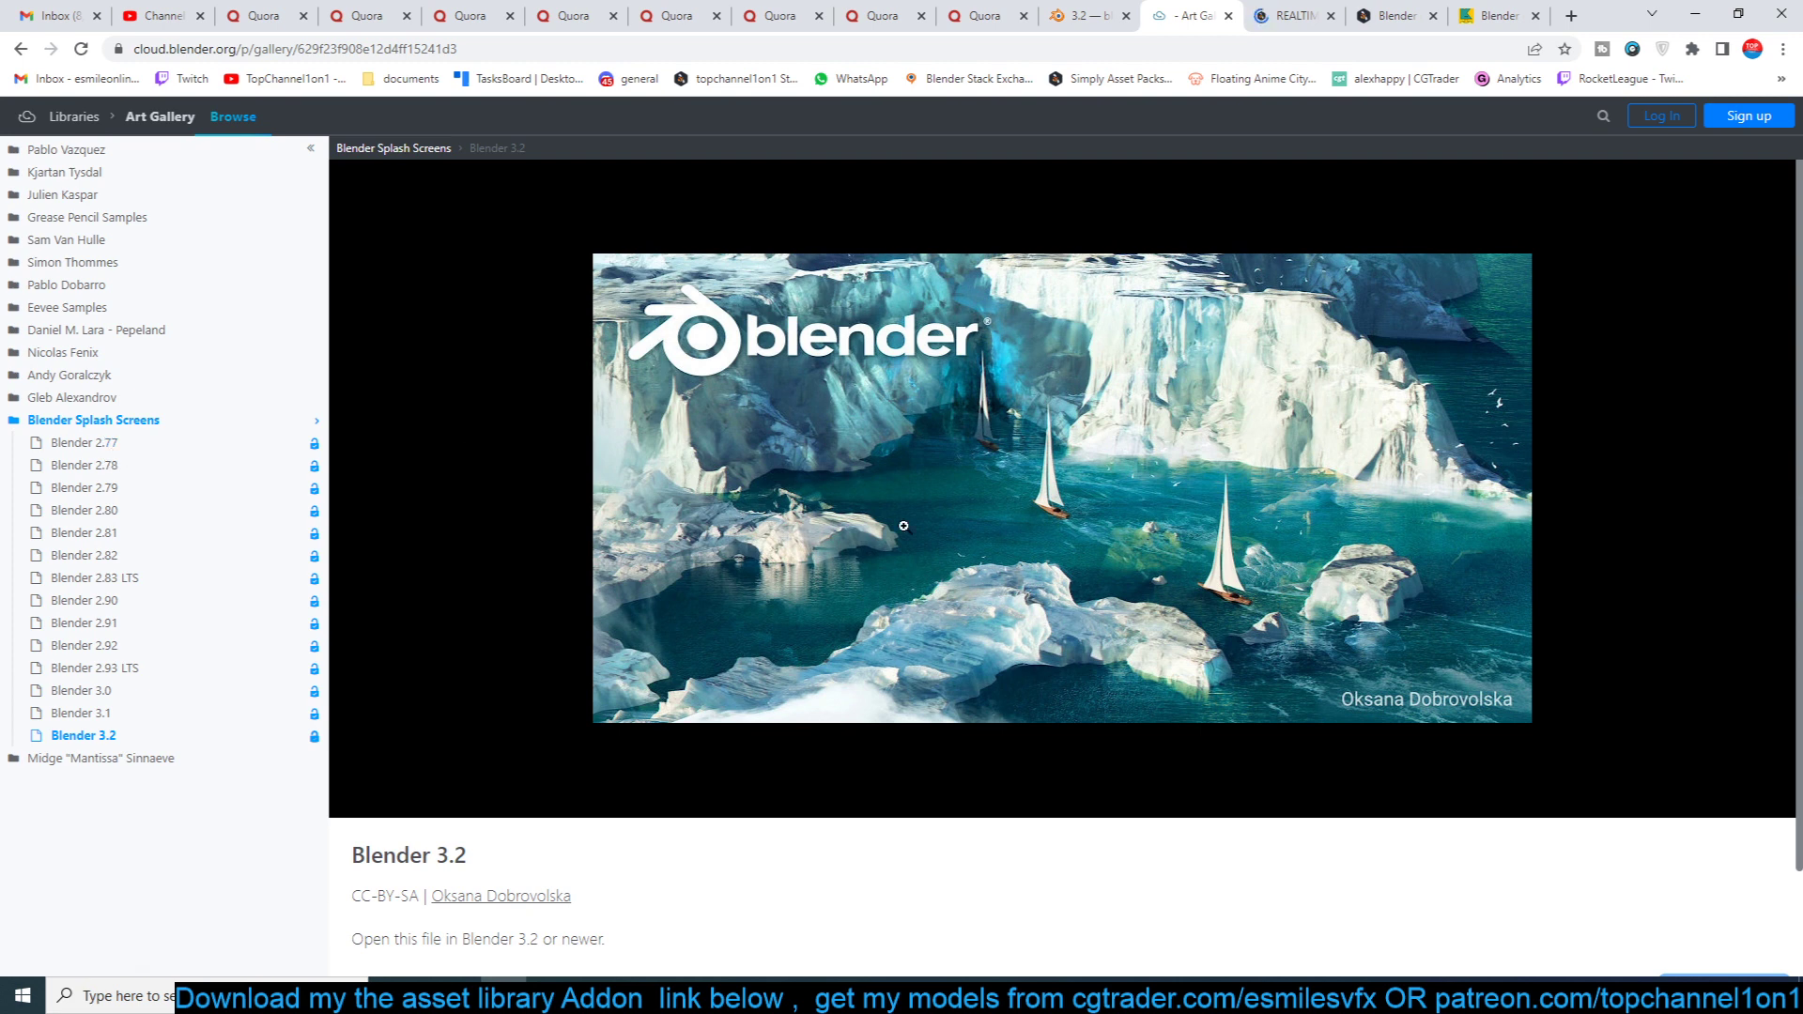
{"action": "scroll", "coordinate": [567, 833], "scroll_direction": "down", "scroll_amount": 1}
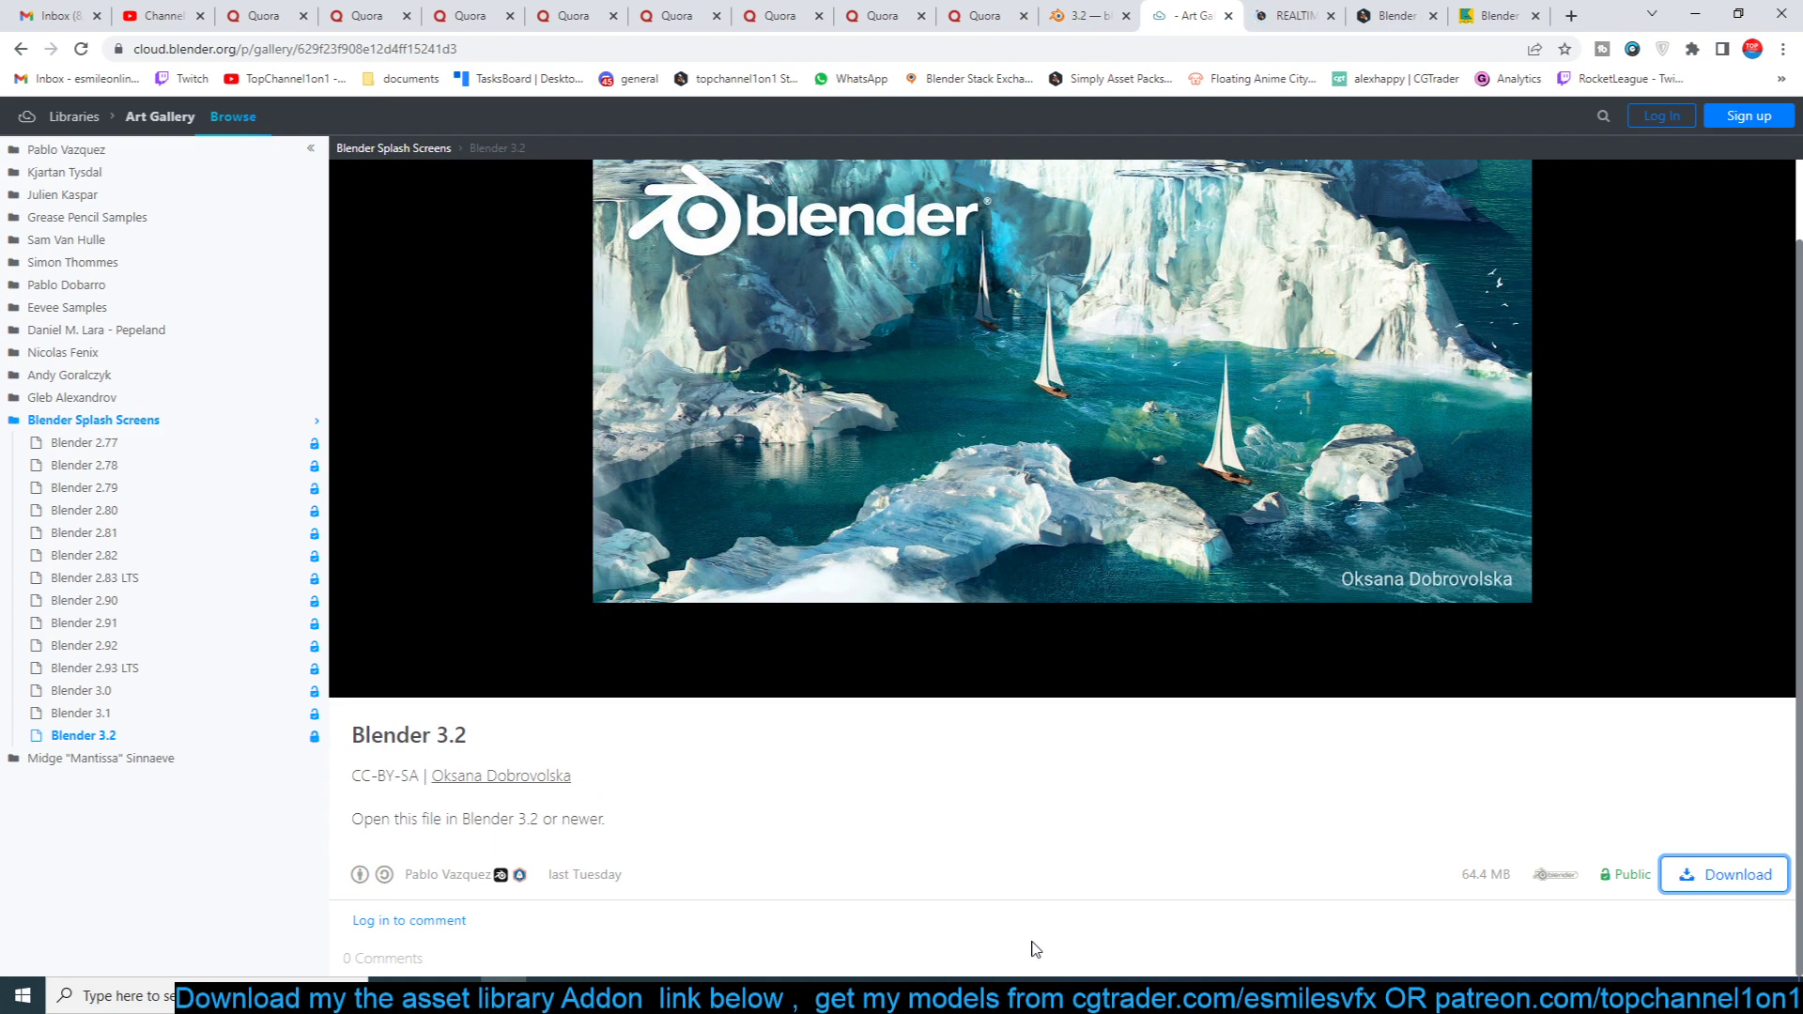
Switch to Blender, select the Birds.002 plane and inspect the iceberg scene from outside the camera view.
{"action": "left_click", "coordinate": [1011, 996]}
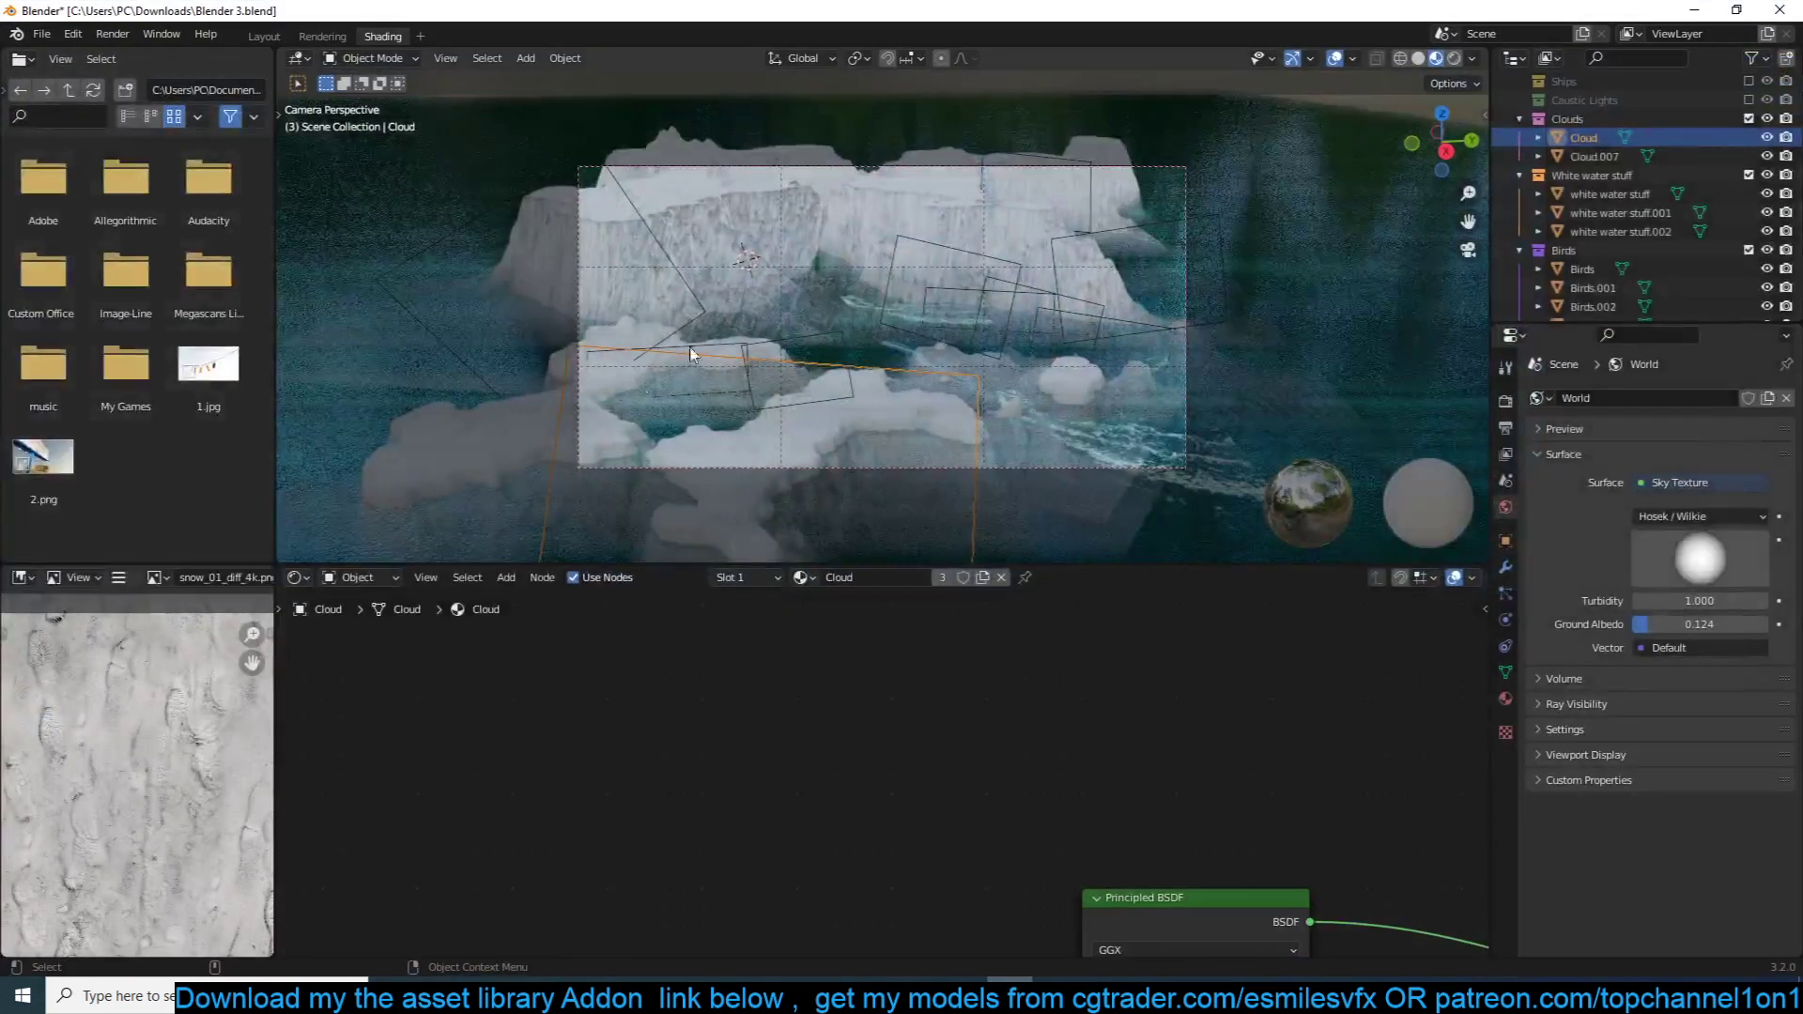
{"action": "left_click", "coordinate": [1203, 213]}
{"action": "middle_click_drag", "start_coordinate": [1203, 213], "coordinate": [1124, 222]}
{"action": "scroll", "coordinate": [1167, 209], "scroll_direction": "down", "scroll_amount": 9}
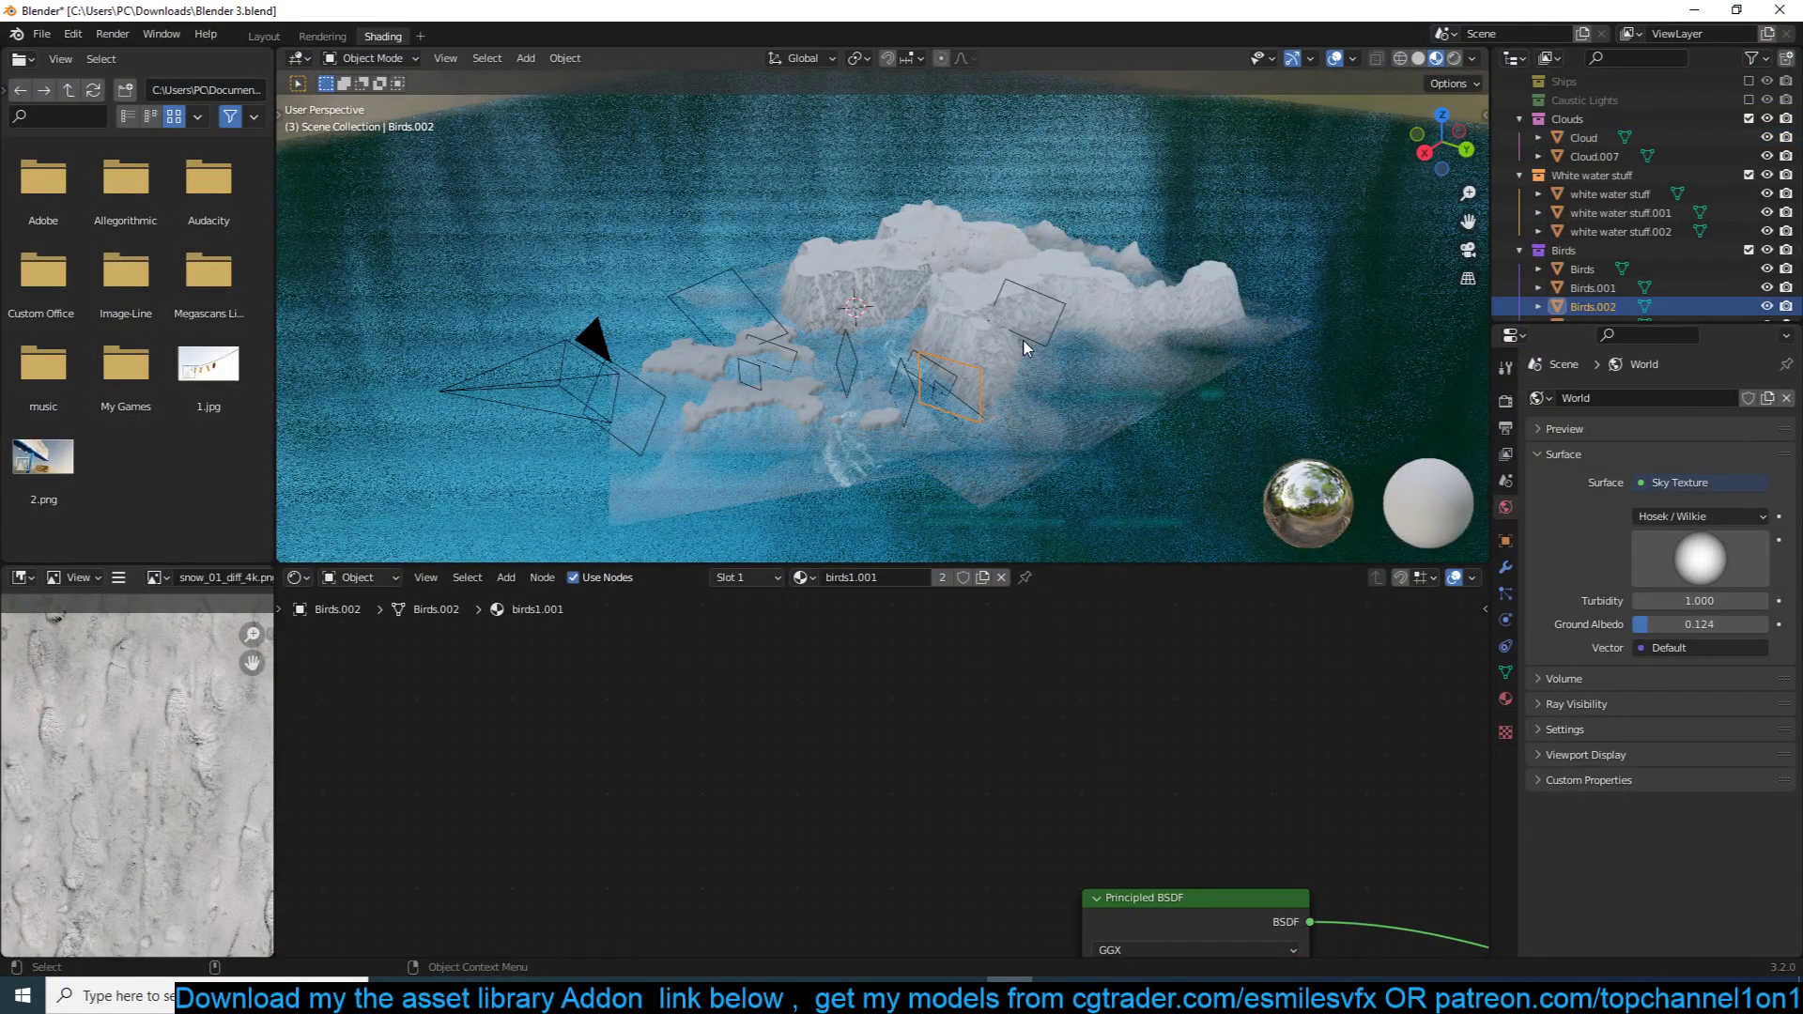
{"action": "scroll", "coordinate": [1020, 379], "scroll_direction": "up", "scroll_amount": 4}
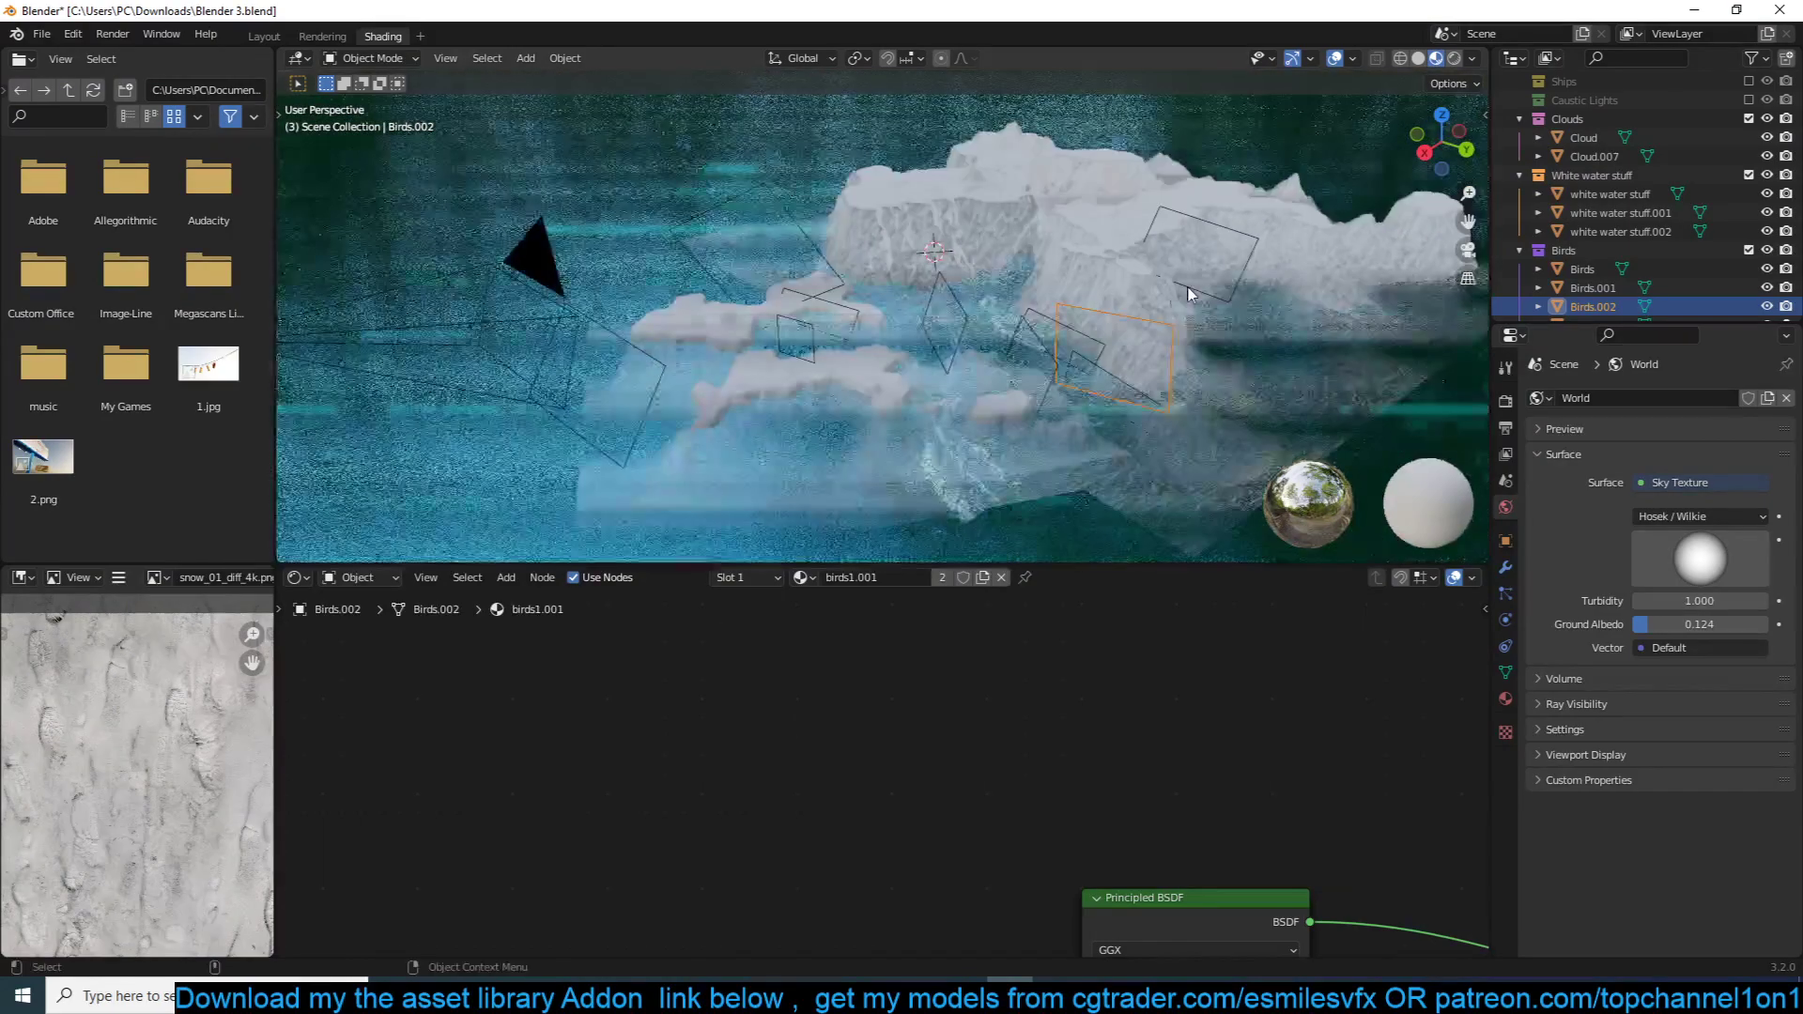
Select the large water volume surrounding the icebergs and hide it.
{"action": "left_click", "coordinate": [1025, 373]}
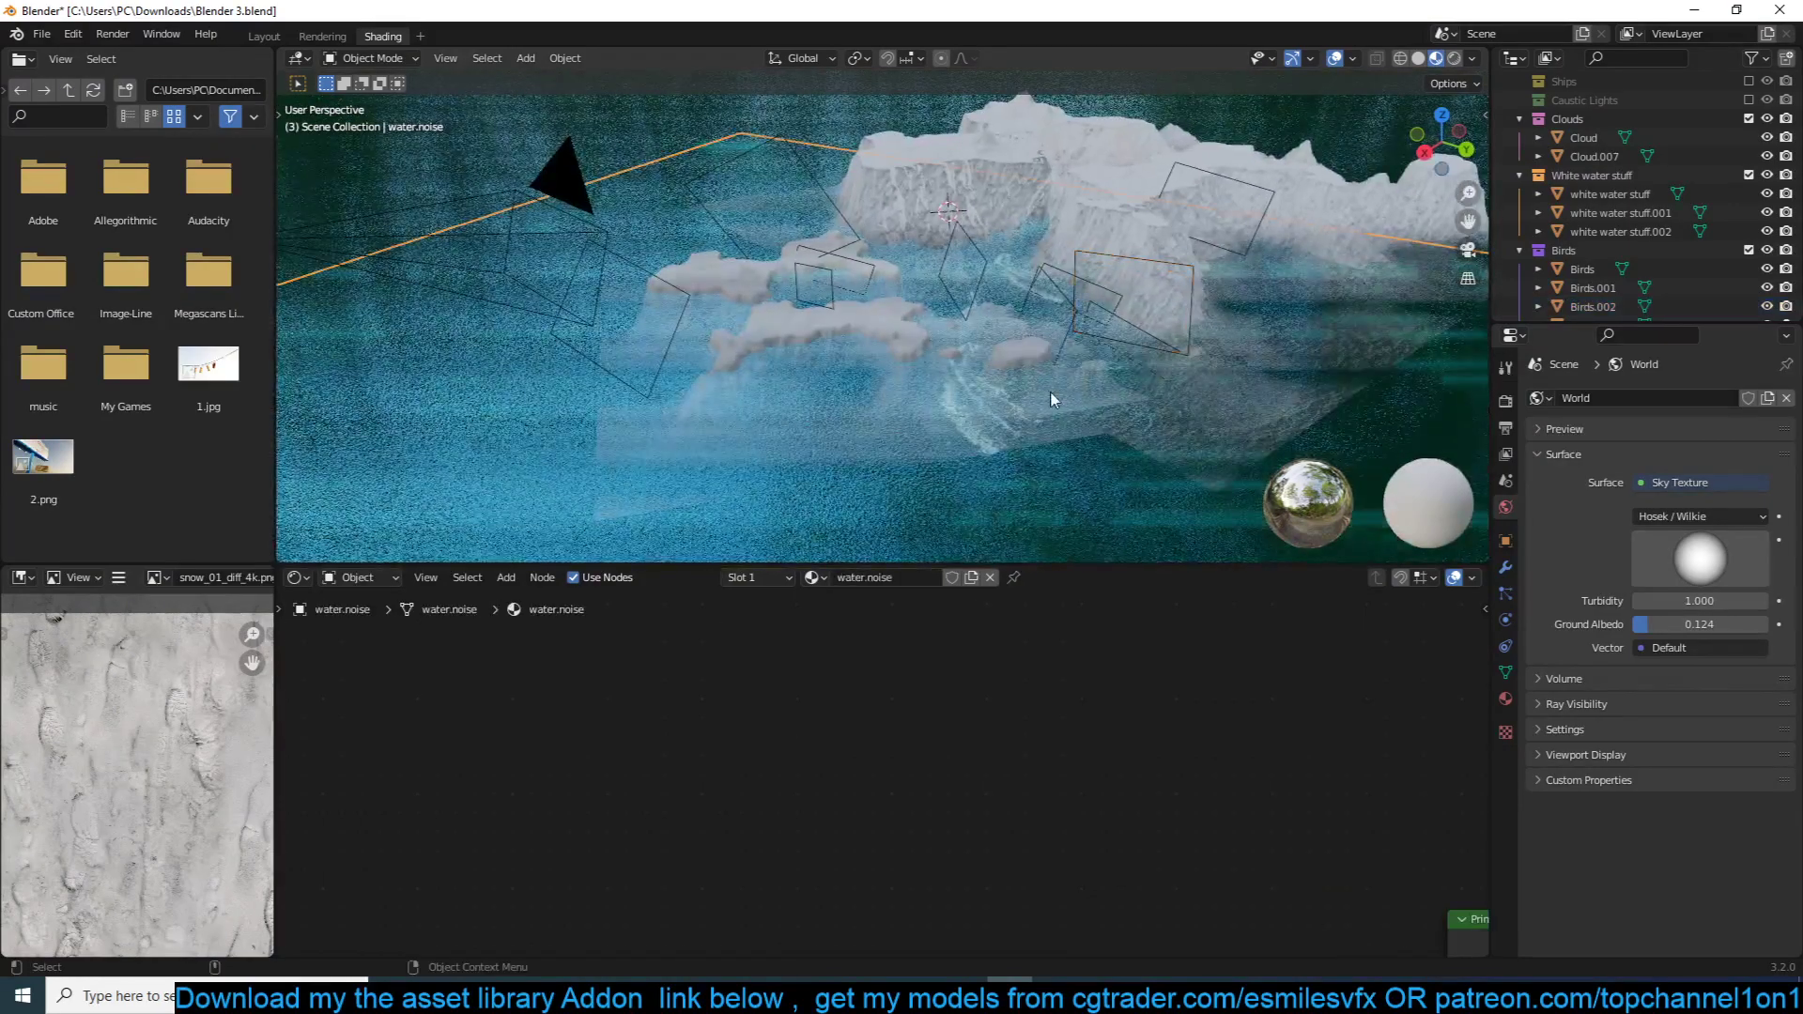
{"action": "scroll", "coordinate": [1147, 355], "scroll_direction": "down", "scroll_amount": 7}
{"action": "middle_click_drag", "start_coordinate": [1147, 355], "coordinate": [1149, 239]}
{"action": "left_click", "coordinate": [1089, 433]}
{"action": "middle_click_drag", "start_coordinate": [1108, 418], "coordinate": [1172, 344]}
{"action": "scroll", "coordinate": [1173, 353], "scroll_direction": "down", "scroll_amount": 4}
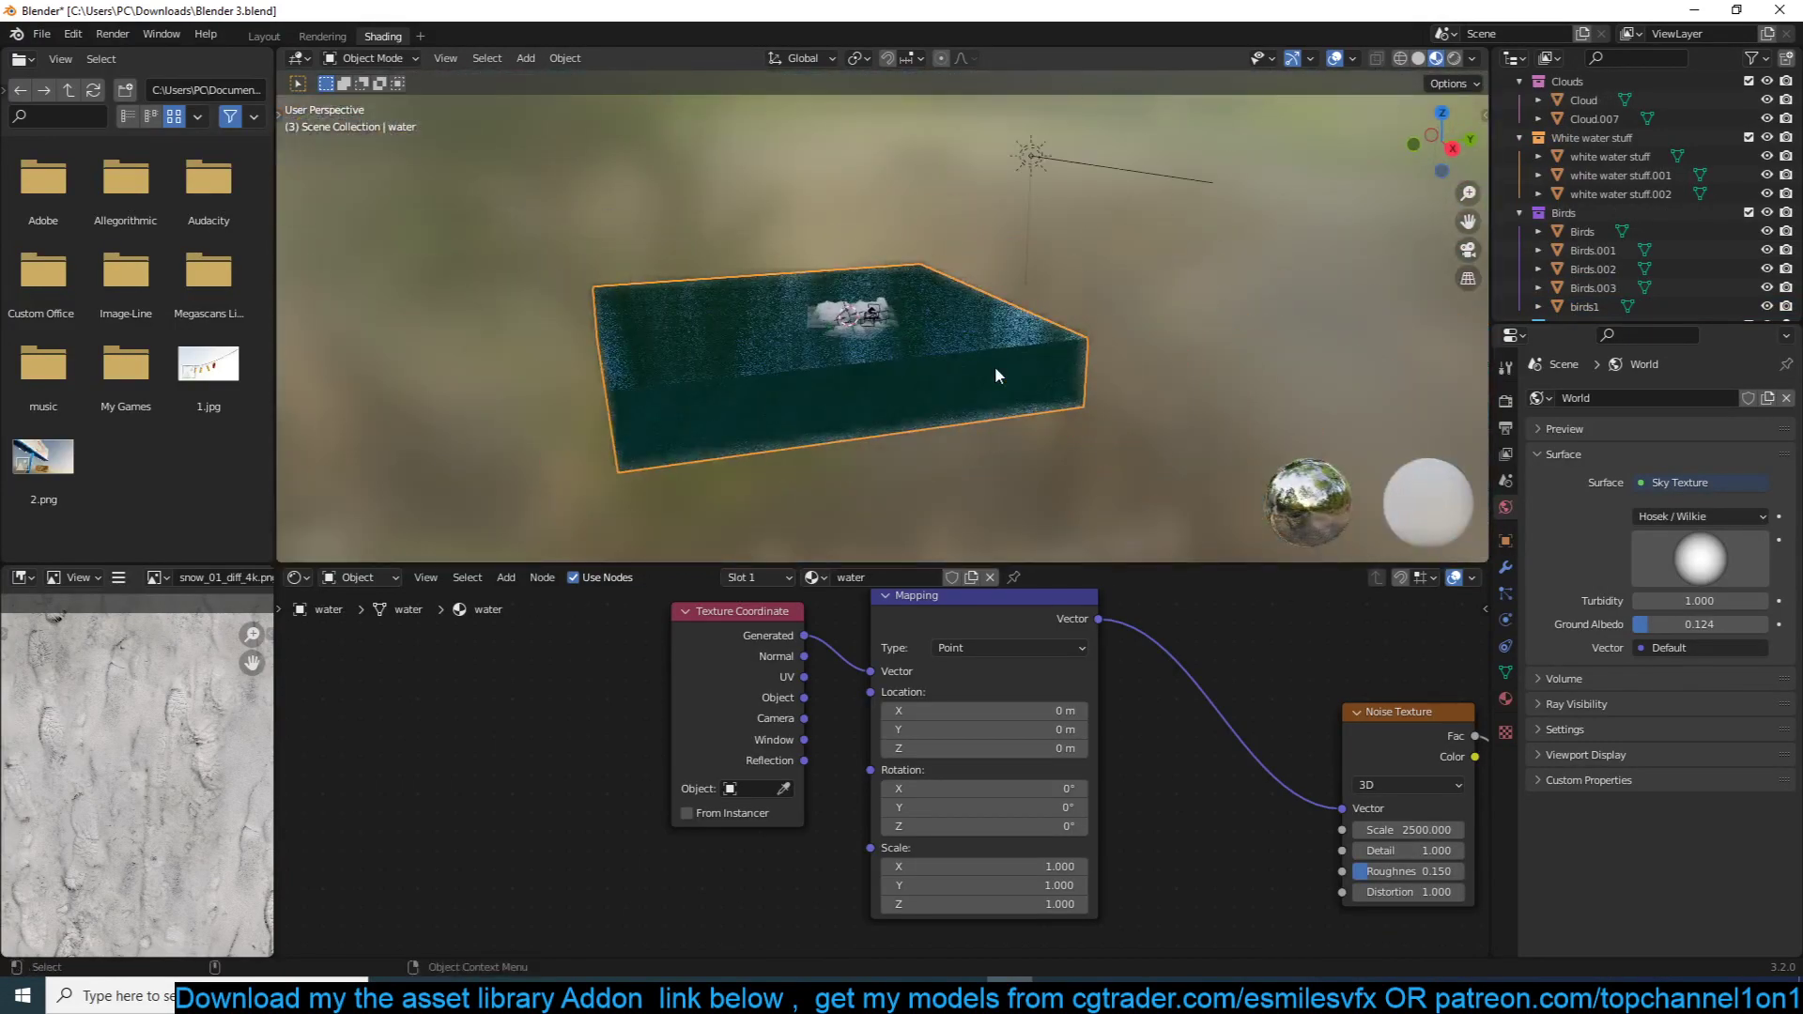
{"action": "key", "text": "h"}
Hide the water.noise surface to expose the iceberg meshes.
{"action": "scroll", "coordinate": [994, 368], "scroll_direction": "up", "scroll_amount": 5}
{"action": "middle_click_drag", "start_coordinate": [995, 374], "coordinate": [601, 380]}
{"action": "scroll", "coordinate": [592, 379], "scroll_direction": "up", "scroll_amount": 7}
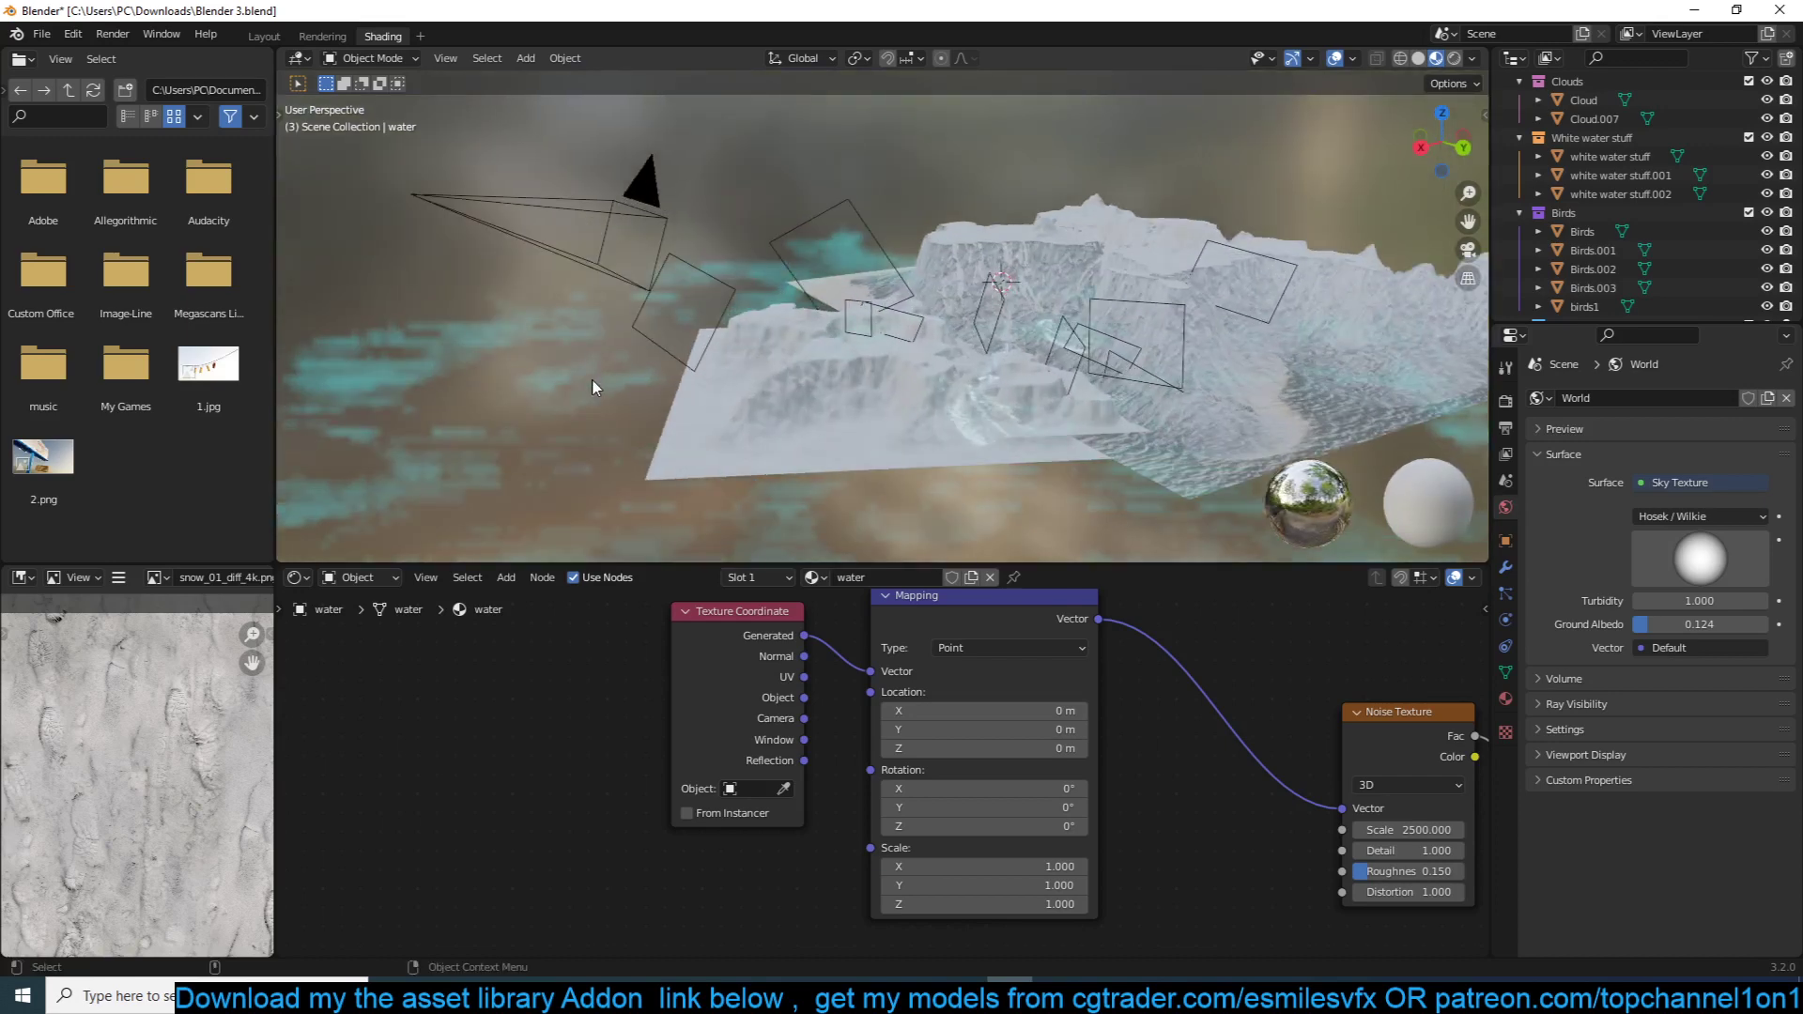
{"action": "left_click", "coordinate": [592, 380]}
{"action": "key", "text": "h"}
{"action": "scroll", "coordinate": [931, 335], "scroll_direction": "up", "scroll_amount": 3}
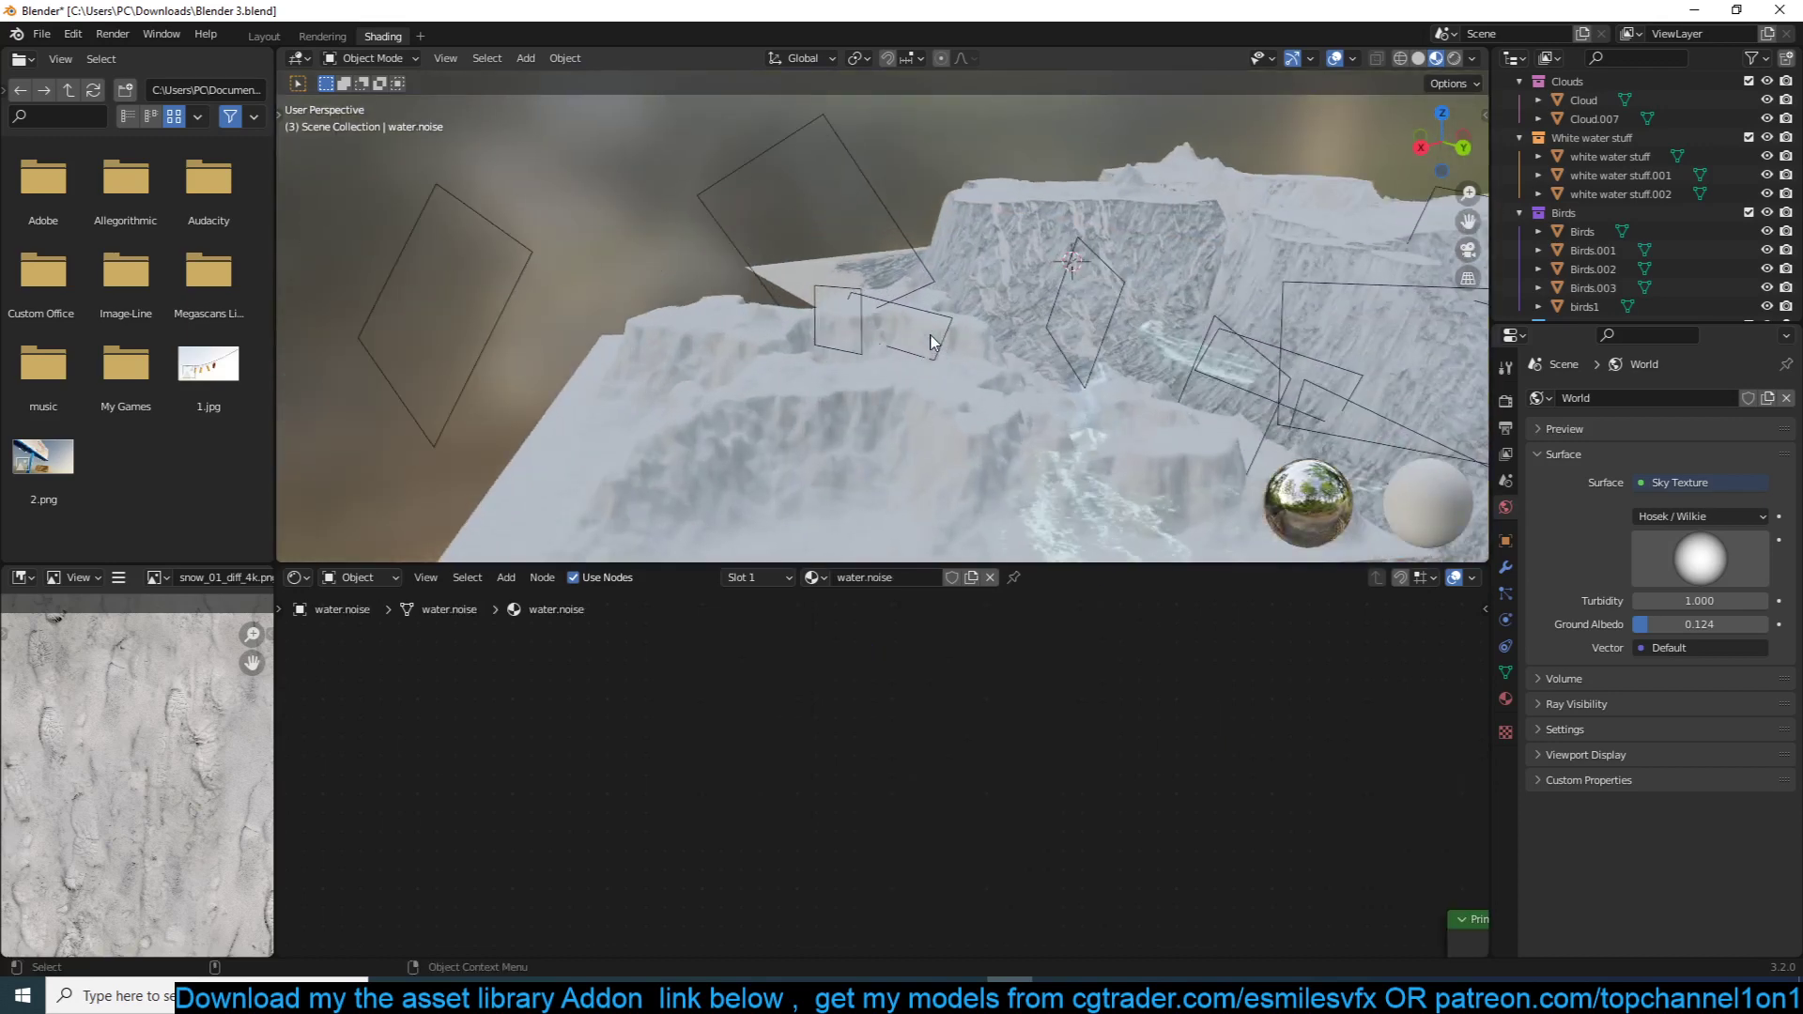
Enable Scene Lights for the viewport's material preview shading.
{"action": "scroll", "coordinate": [1103, 418], "scroll_direction": "down", "scroll_amount": 7}
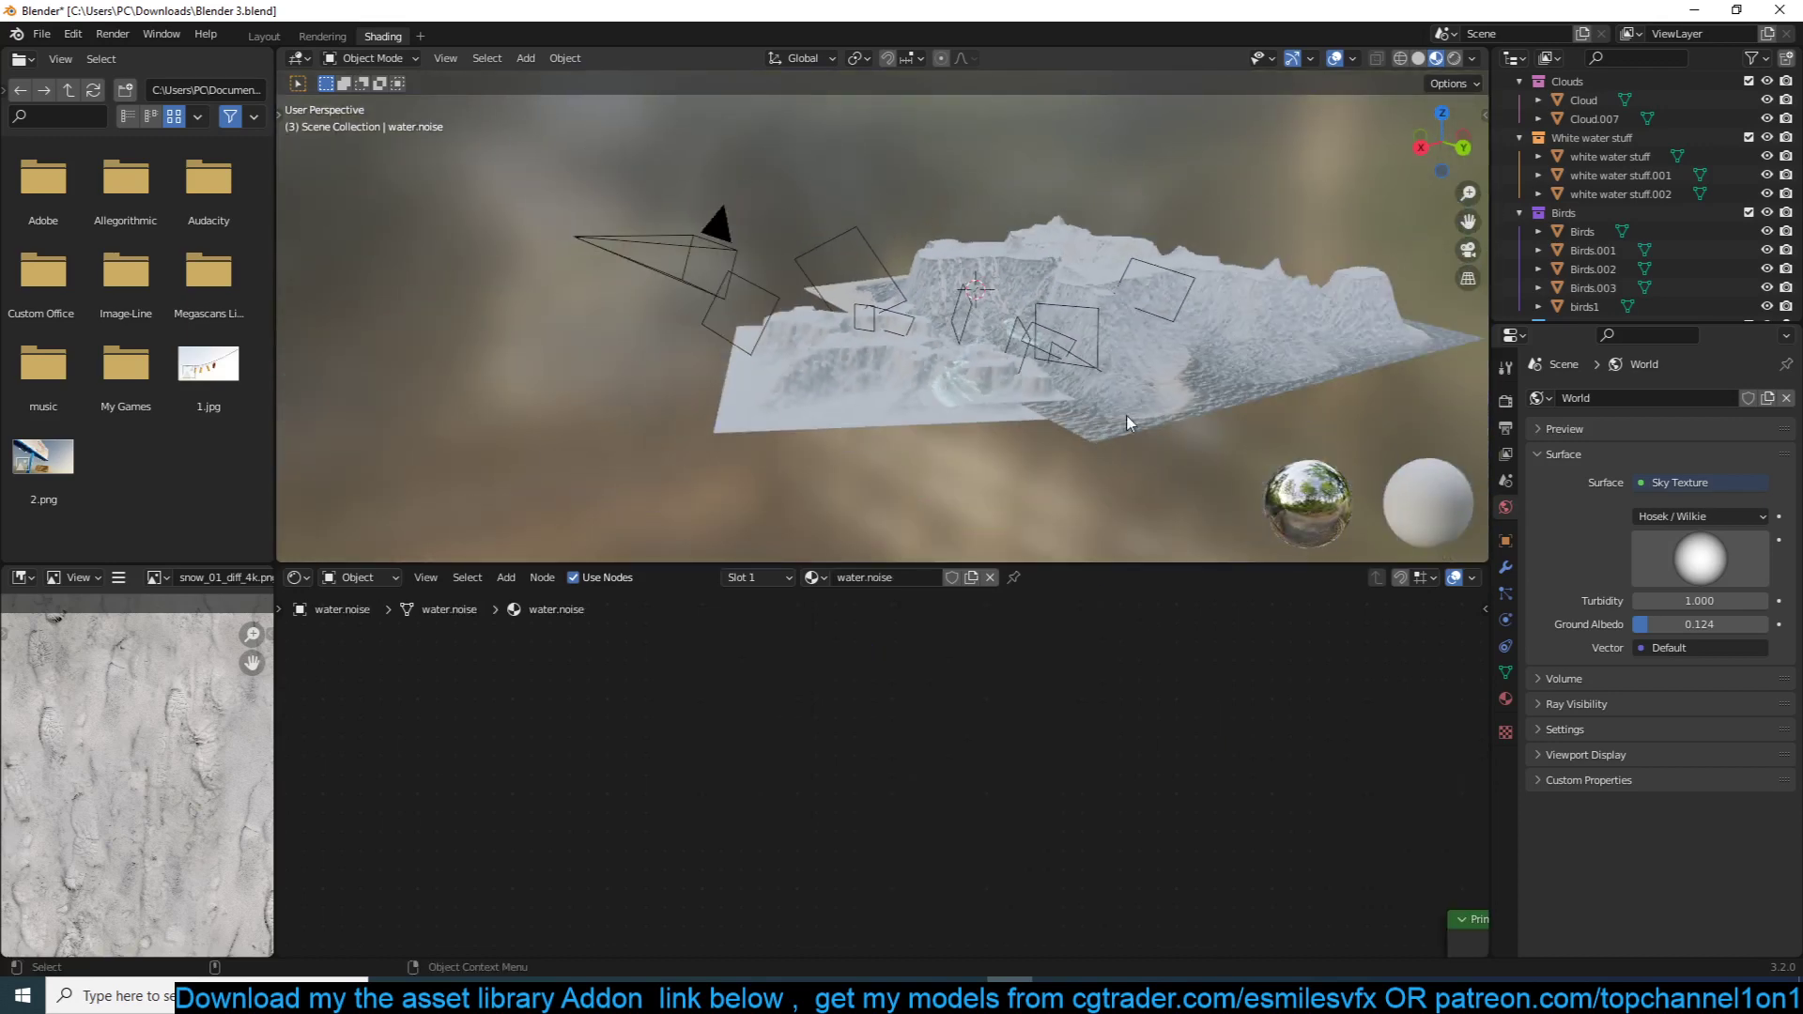
{"action": "middle_click_drag", "start_coordinate": [1124, 416], "coordinate": [1219, 419]}
{"action": "scroll", "coordinate": [1219, 418], "scroll_direction": "up", "scroll_amount": 5}
{"action": "left_click", "coordinate": [1470, 60]}
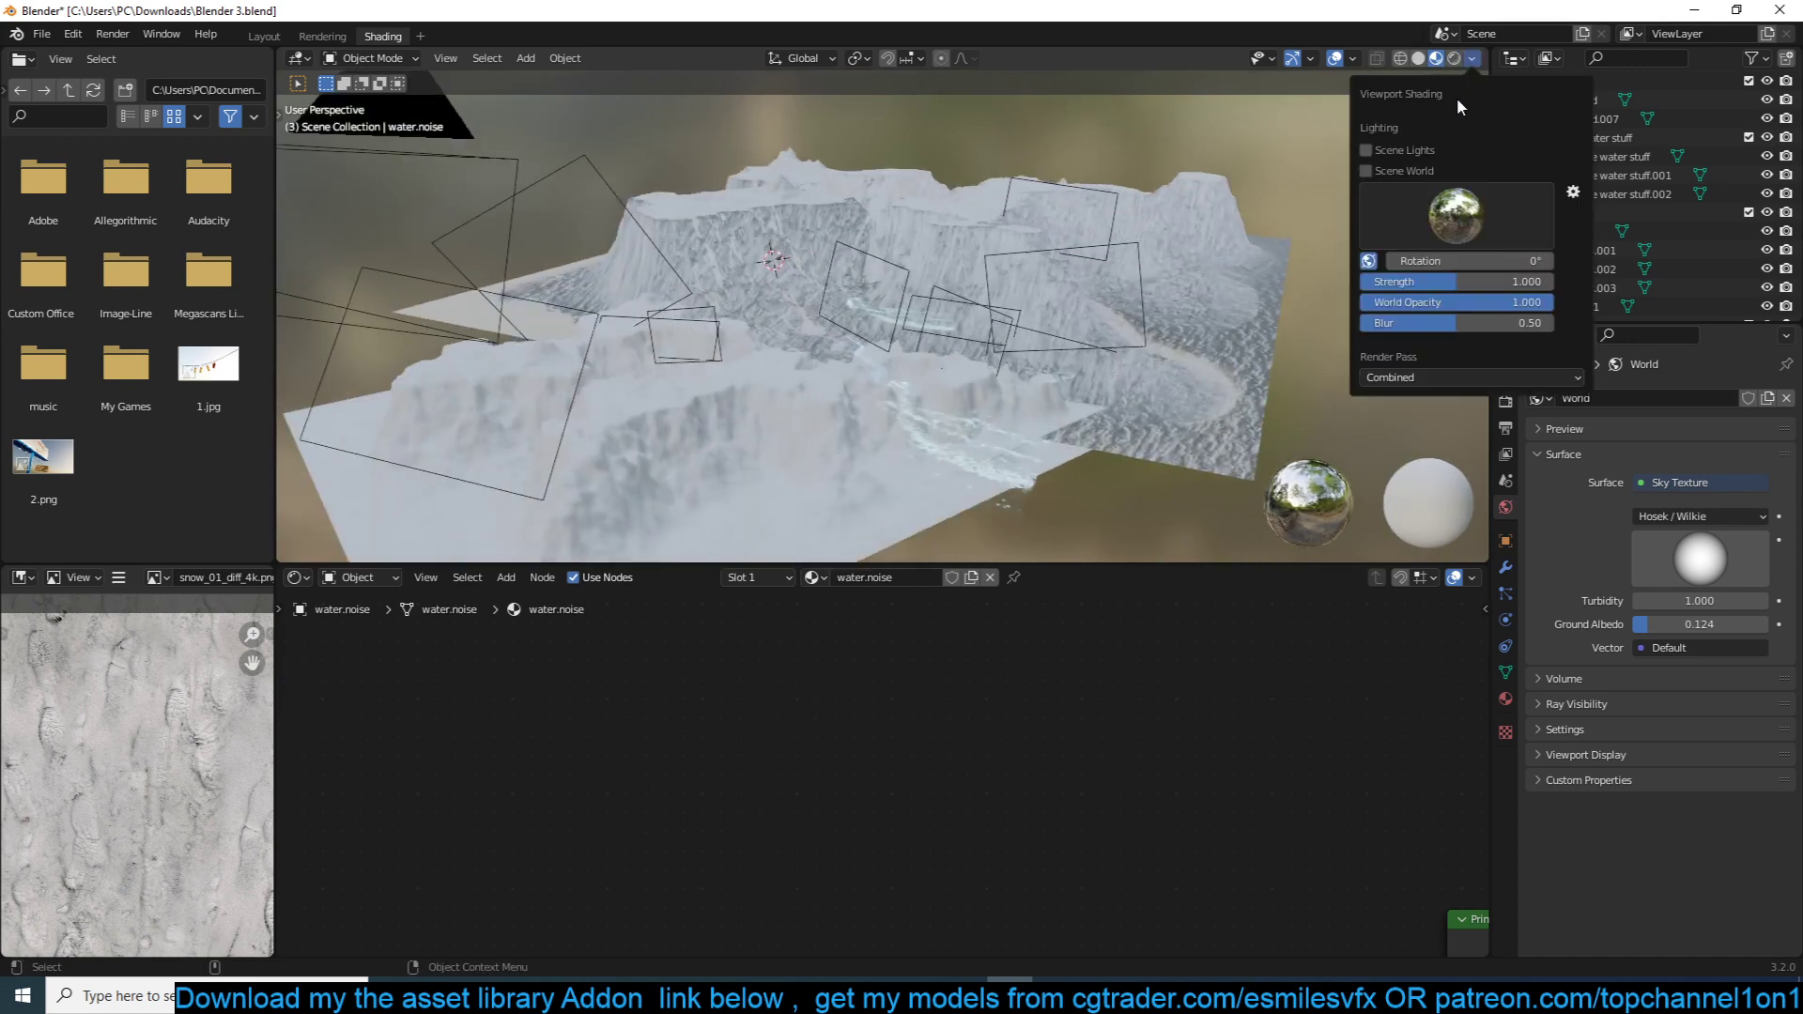
{"action": "left_click", "coordinate": [1427, 143]}
Turn off the viewport overlays for a closer view of the snowy icebergs.
{"action": "scroll", "coordinate": [731, 394], "scroll_direction": "up", "scroll_amount": 3}
{"action": "mouse_move", "coordinate": [864, 390]}
{"action": "middle_mouse_down"}
{"action": "mouse_move", "coordinate": [730, 394]}
{"action": "mouse_move", "coordinate": [1144, 173]}
{"action": "mouse_move", "coordinate": [984, 127]}
{"action": "mouse_move", "coordinate": [1171, 246]}
{"action": "mouse_move", "coordinate": [1007, 196]}
{"action": "middle_mouse_up"}
{"action": "left_click", "coordinate": [1334, 58]}
{"action": "scroll", "coordinate": [1008, 196], "scroll_direction": "up", "scroll_amount": 5}
Enable Scene World for the material preview and view the whole iceberg scene.
{"action": "left_click", "coordinate": [1471, 58]}
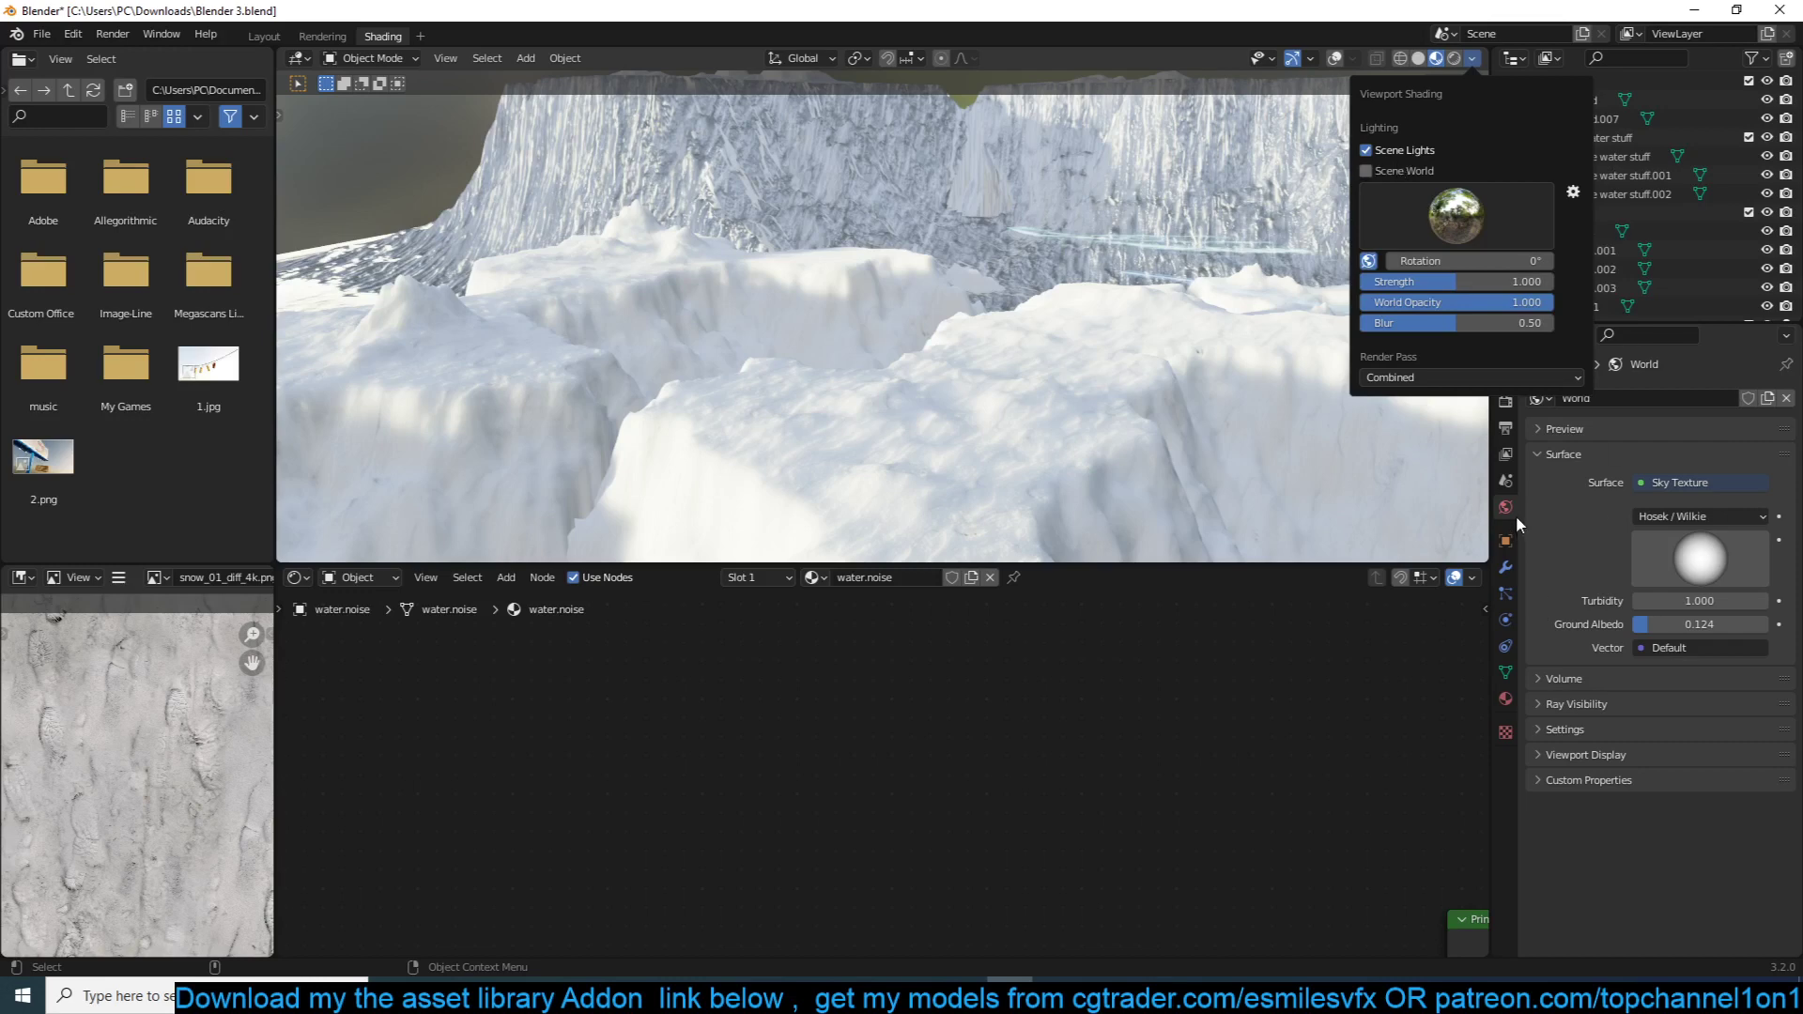
{"action": "scroll", "coordinate": [922, 217], "scroll_direction": "down", "scroll_amount": 5}
{"action": "scroll", "coordinate": [922, 217], "scroll_direction": "down", "scroll_amount": 3}
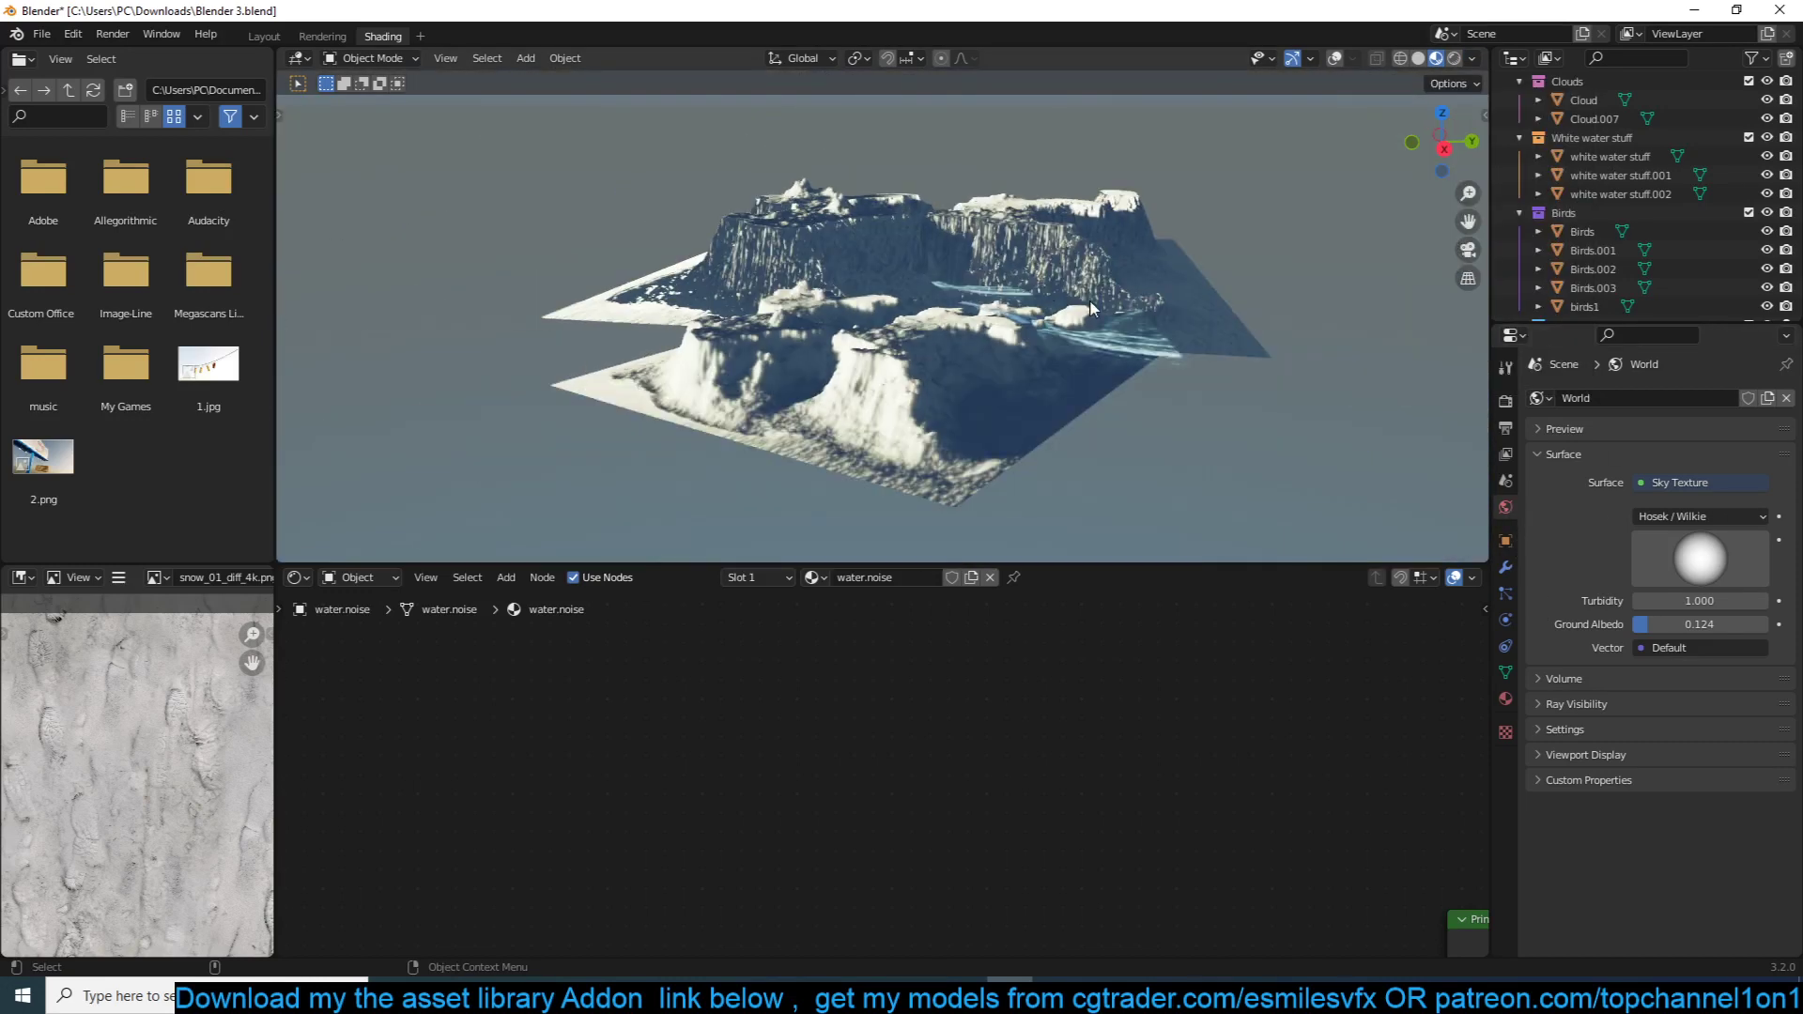
Check the sky type options available for the world's Sky Texture.
{"action": "left_click", "coordinate": [1707, 515]}
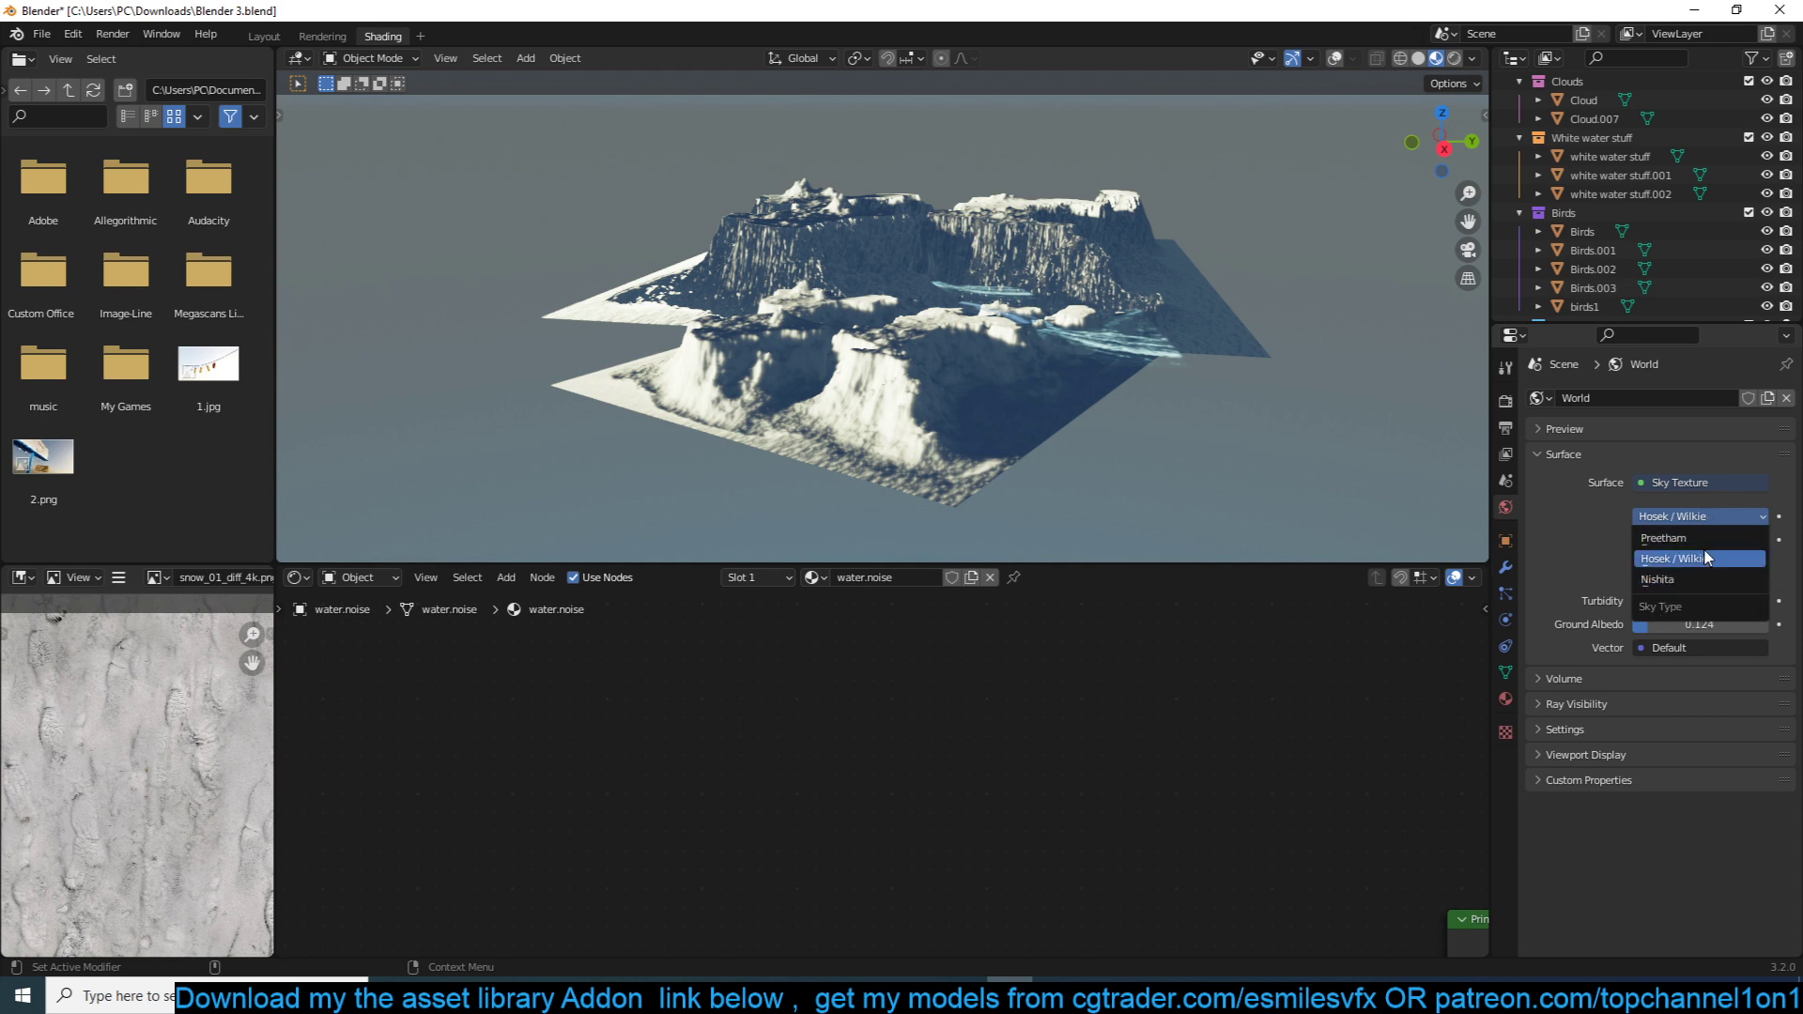
{"action": "left_click", "coordinate": [1123, 340]}
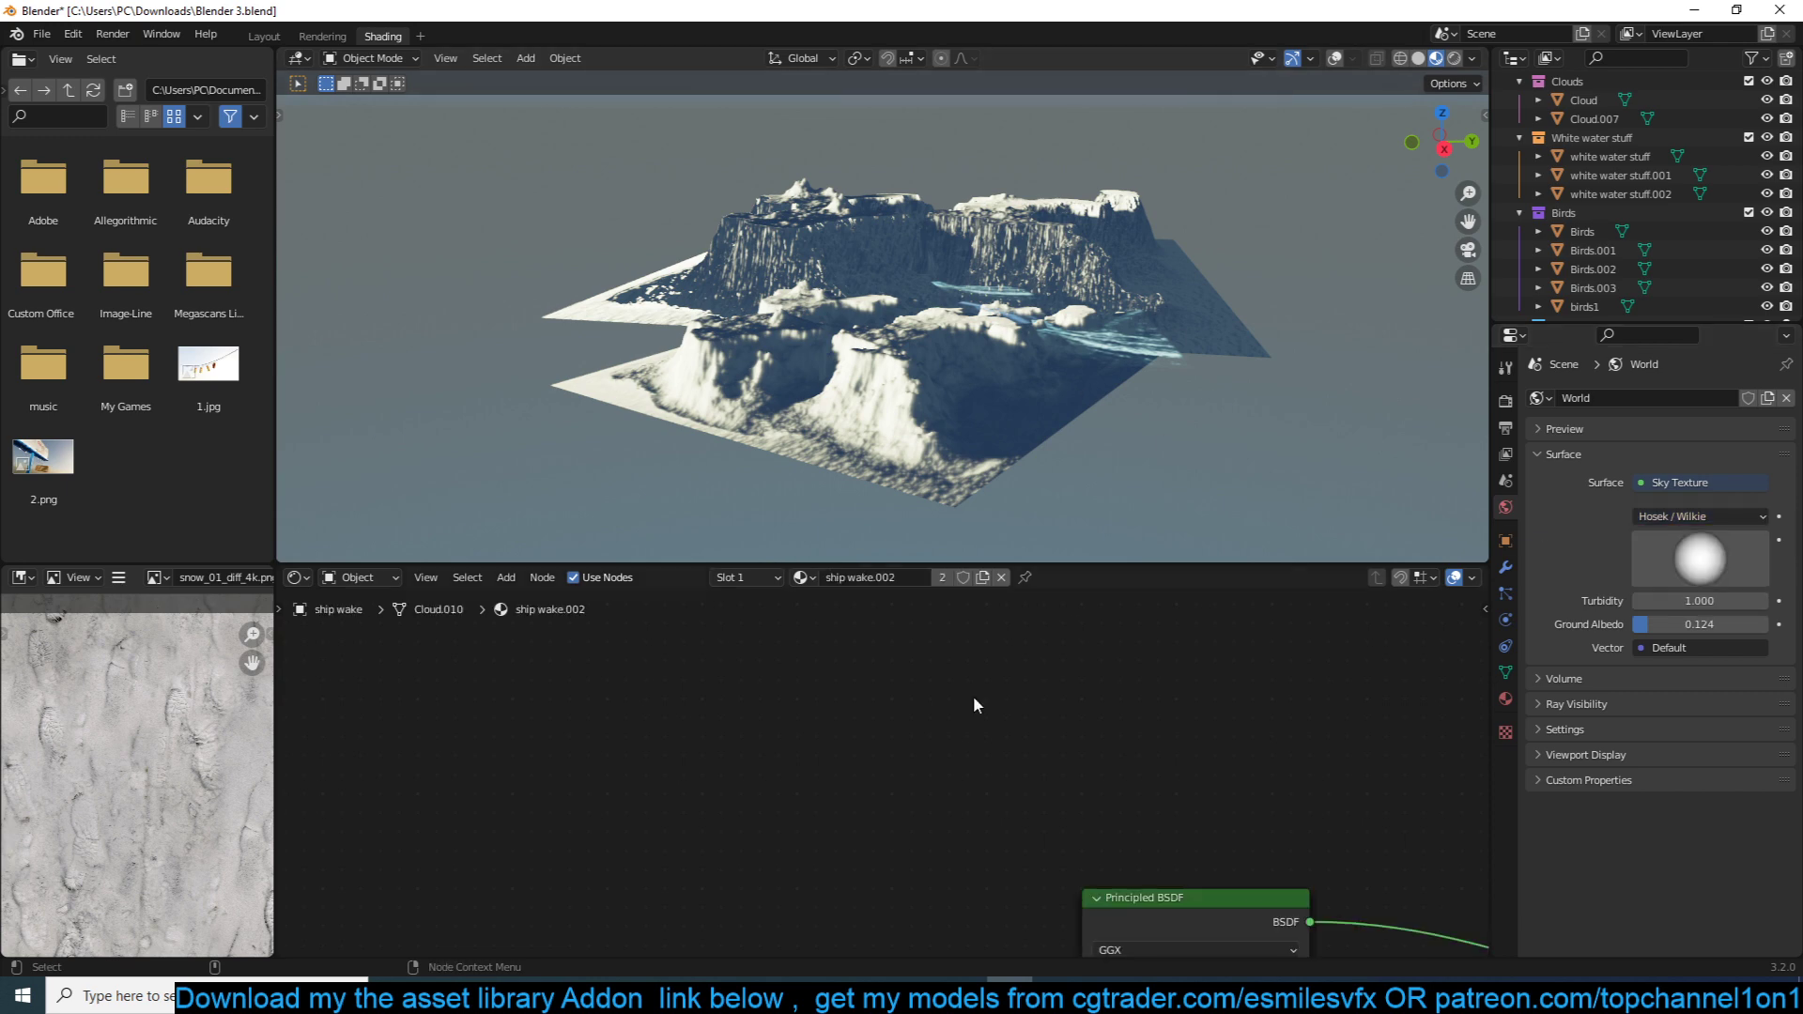
Switch to the open Blender 3.1 window and give the world's background color a Sky Texture of type Hosek / Wilkie.
{"action": "left_click", "coordinate": [871, 996]}
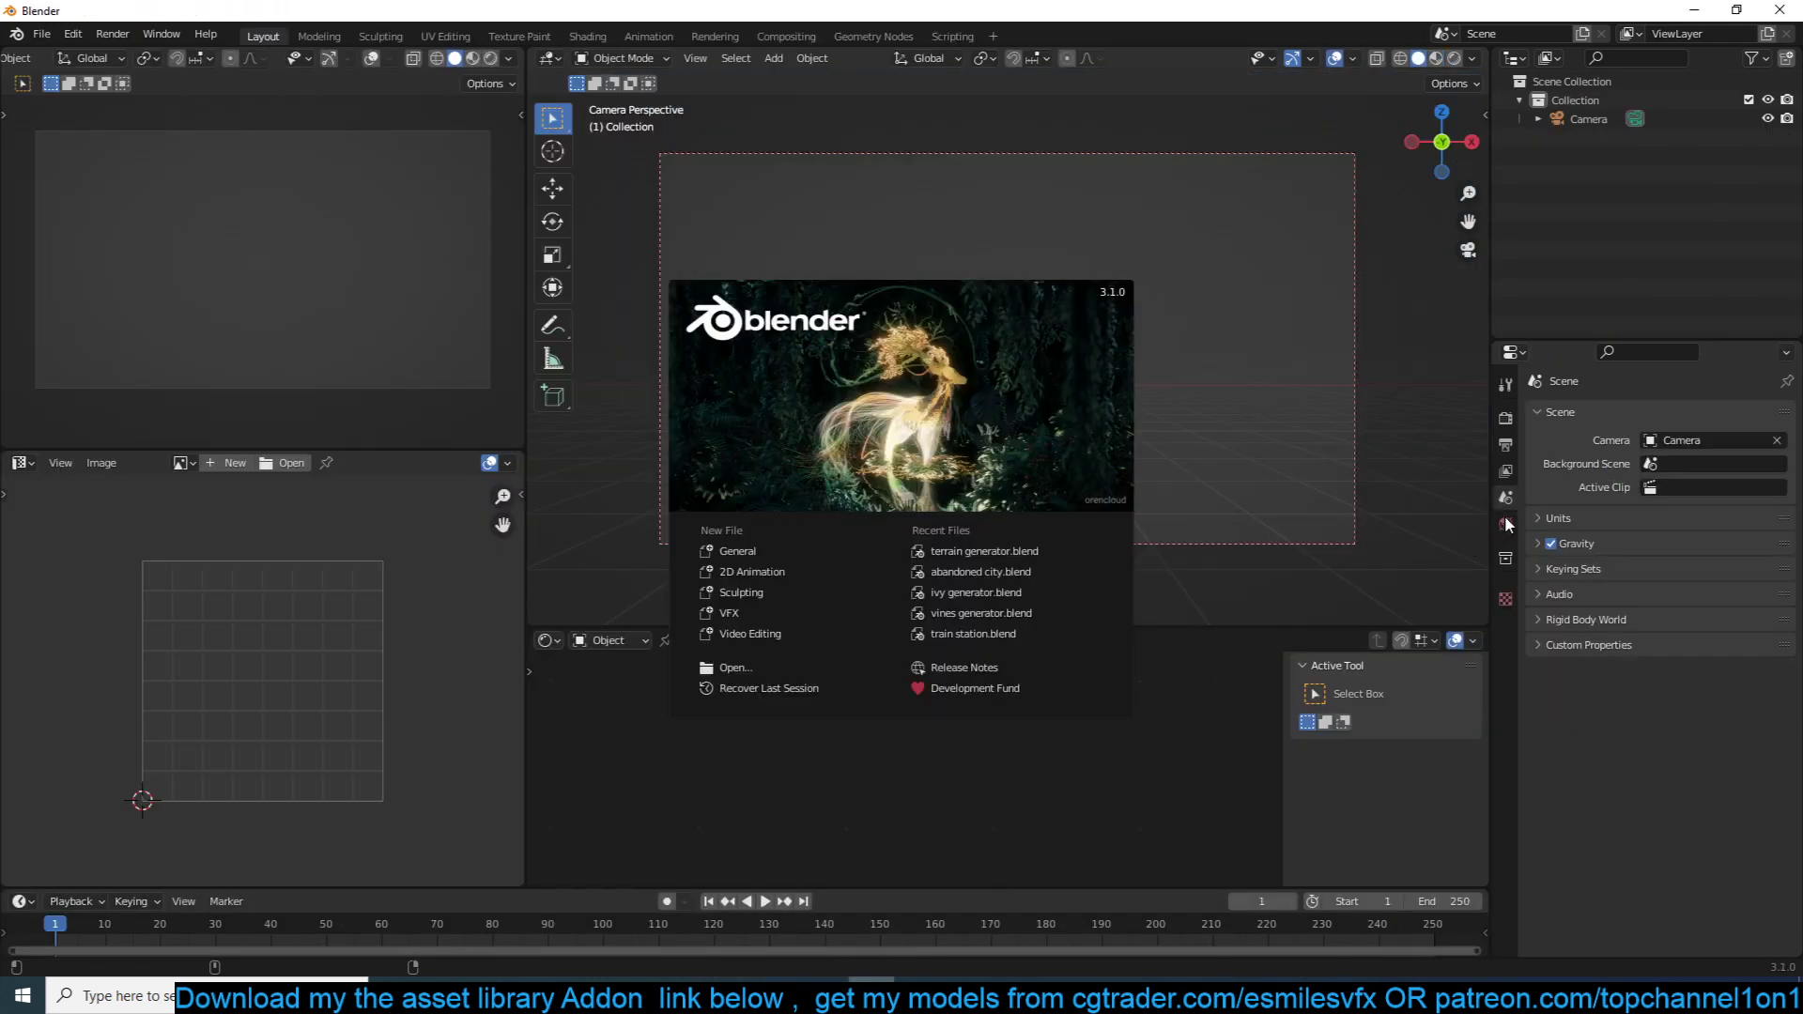
{"action": "left_click", "coordinate": [1504, 516]}
{"action": "left_click", "coordinate": [1506, 524]}
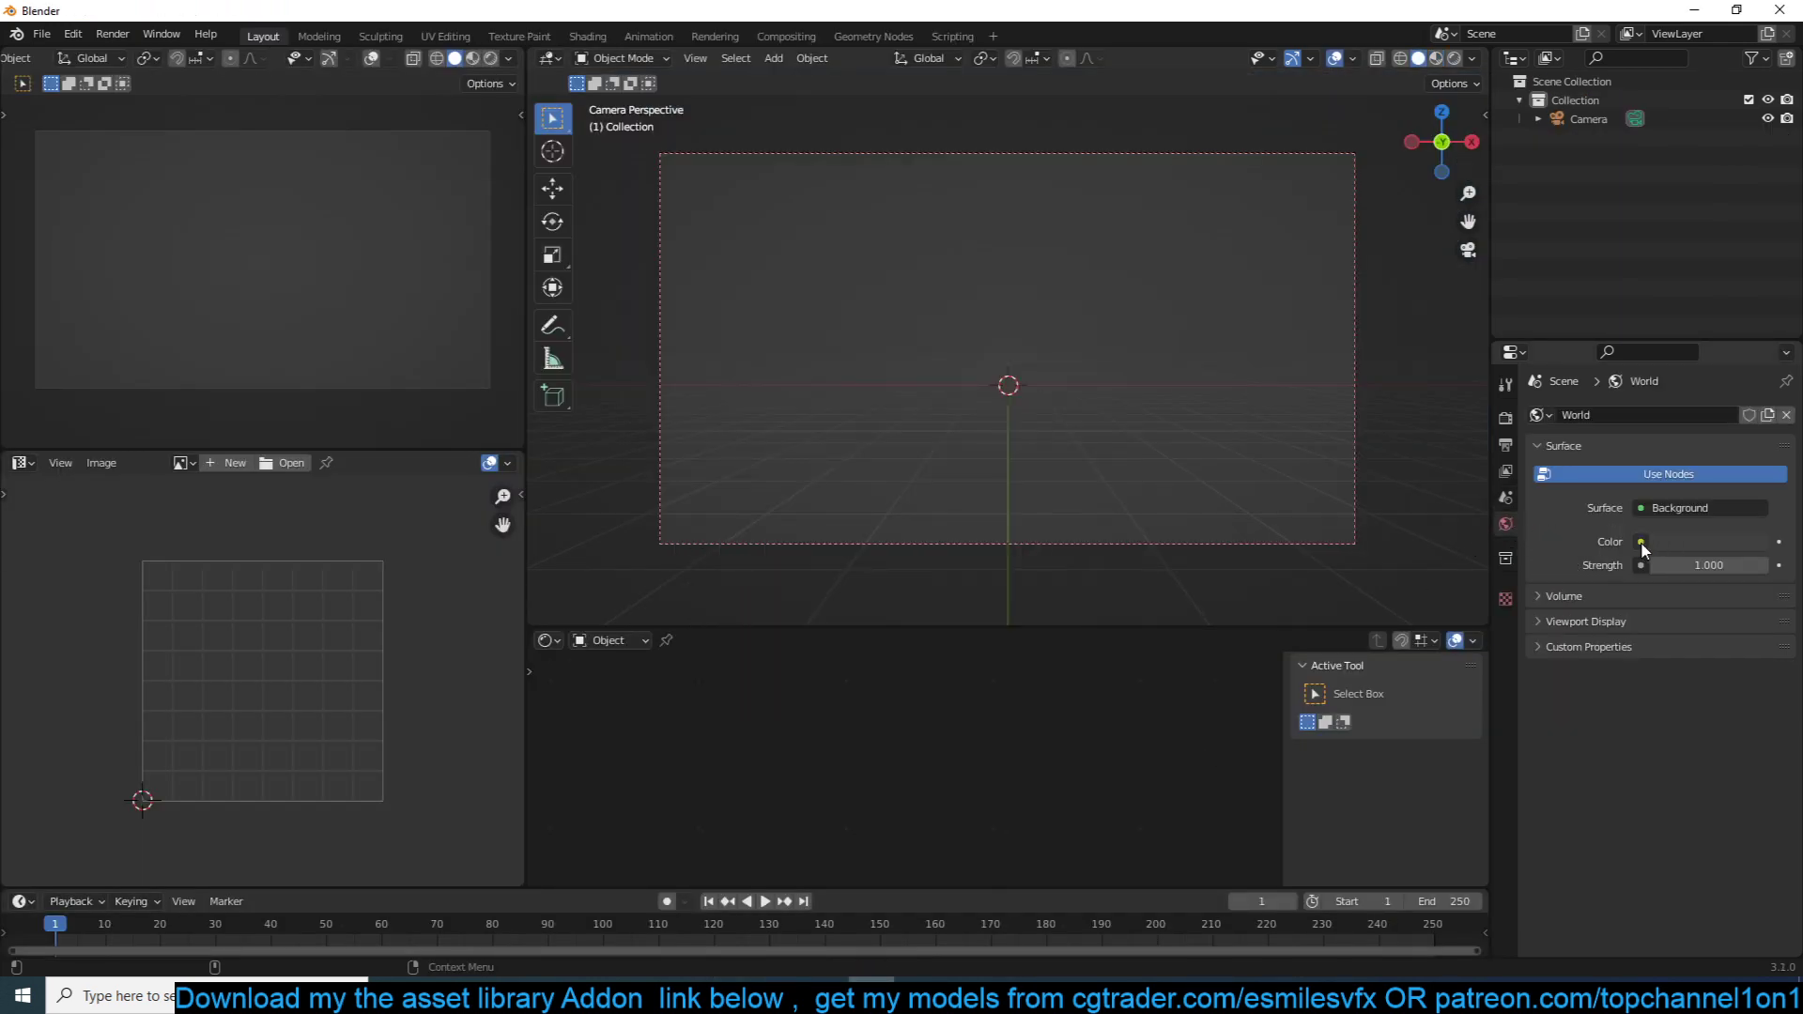
{"action": "left_click", "coordinate": [1640, 542]}
{"action": "left_click", "coordinate": [1641, 543]}
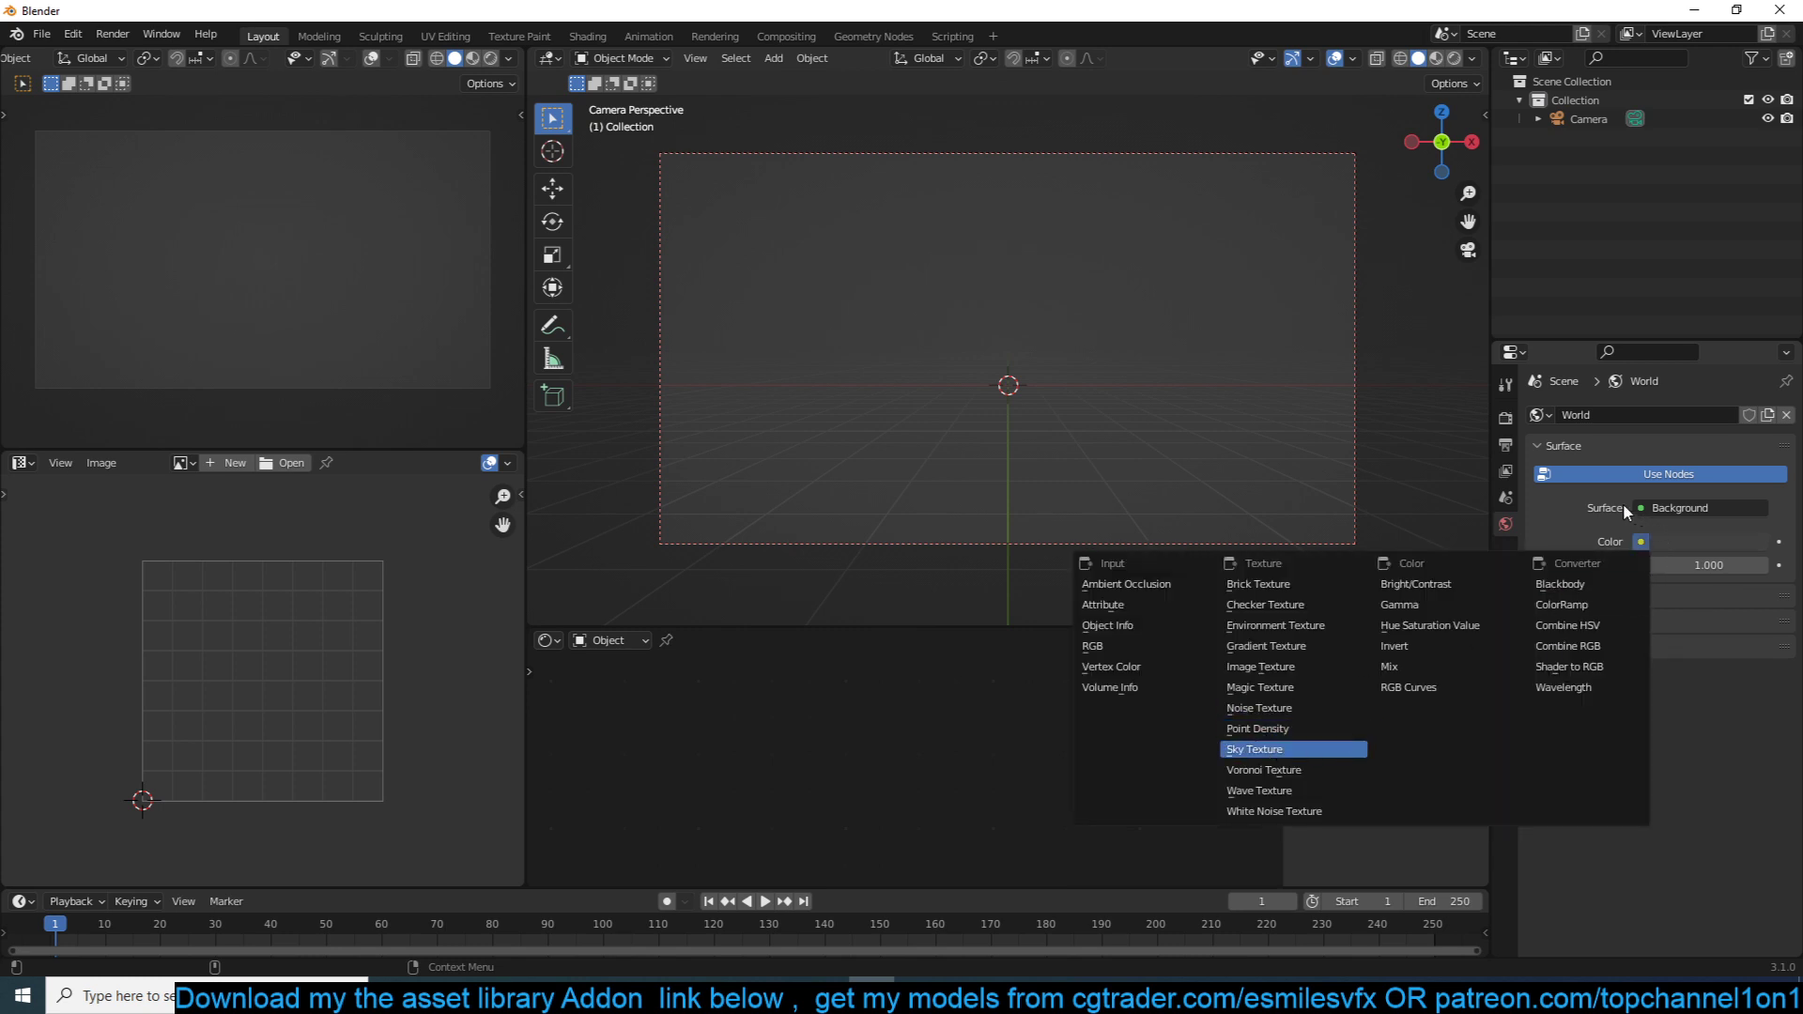
{"action": "key", "text": "Return"}
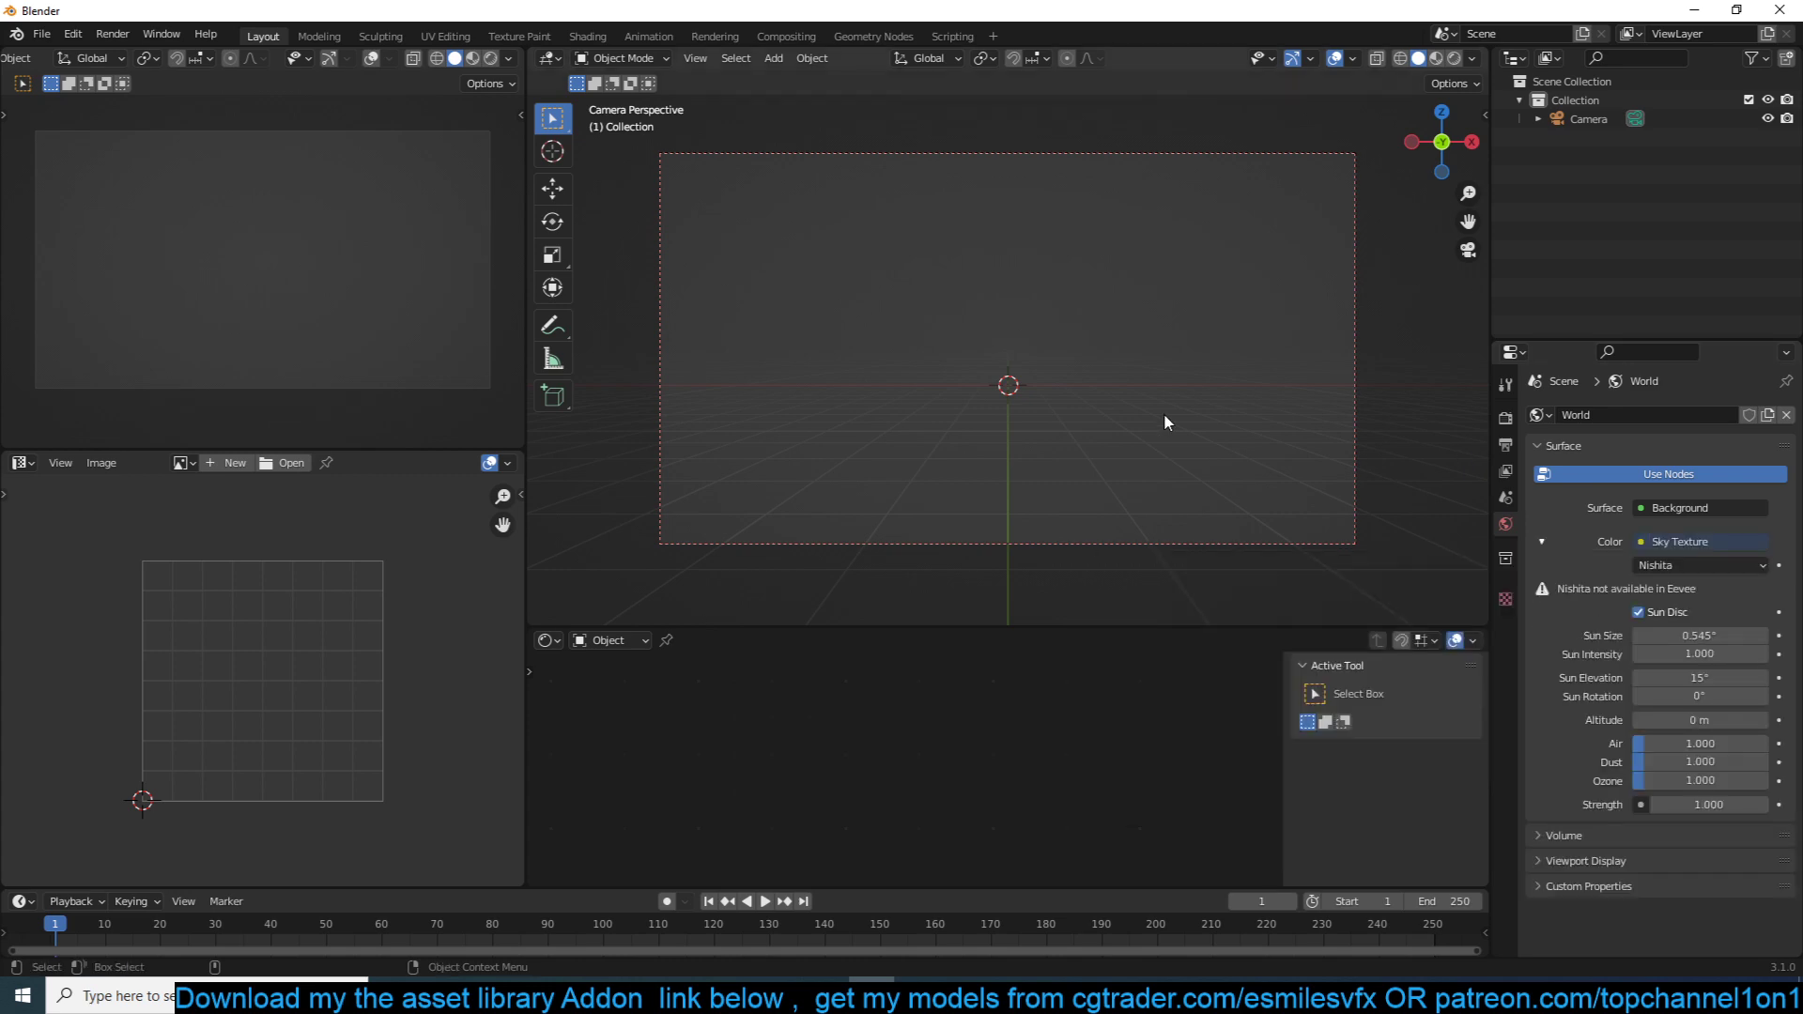
{"action": "left_click", "coordinate": [1662, 565]}
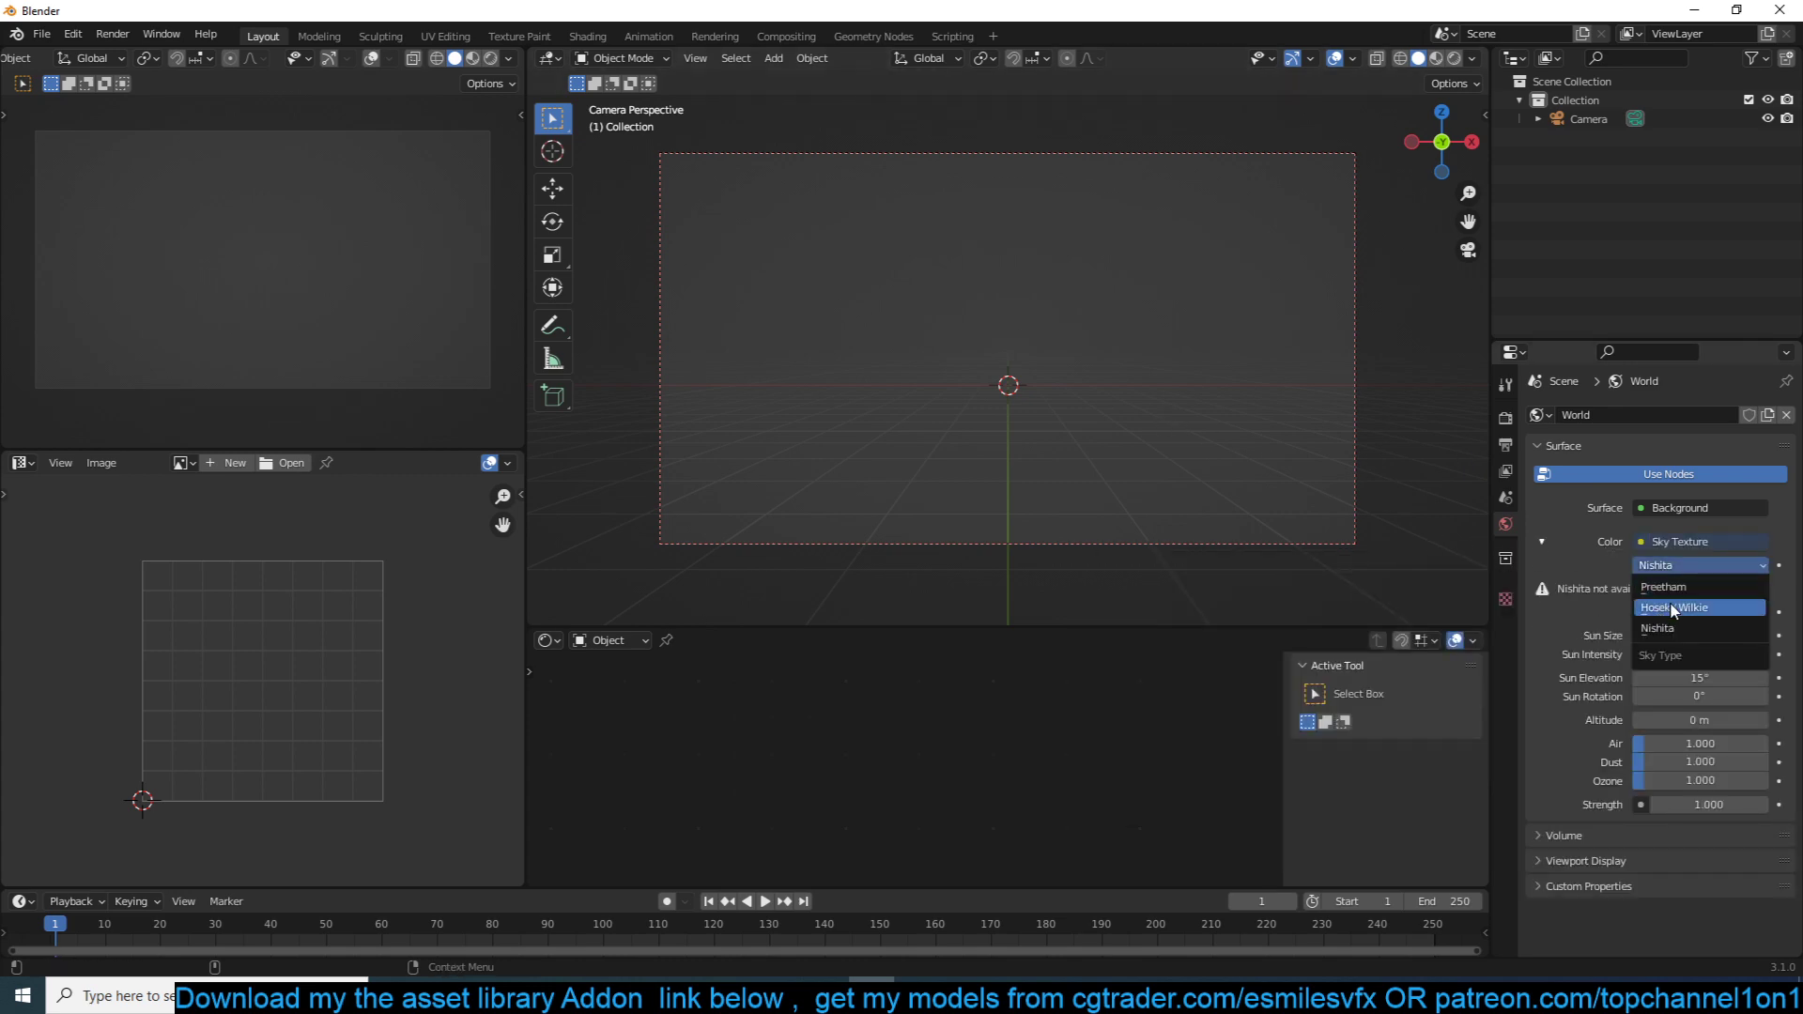
{"action": "left_click", "coordinate": [1669, 608]}
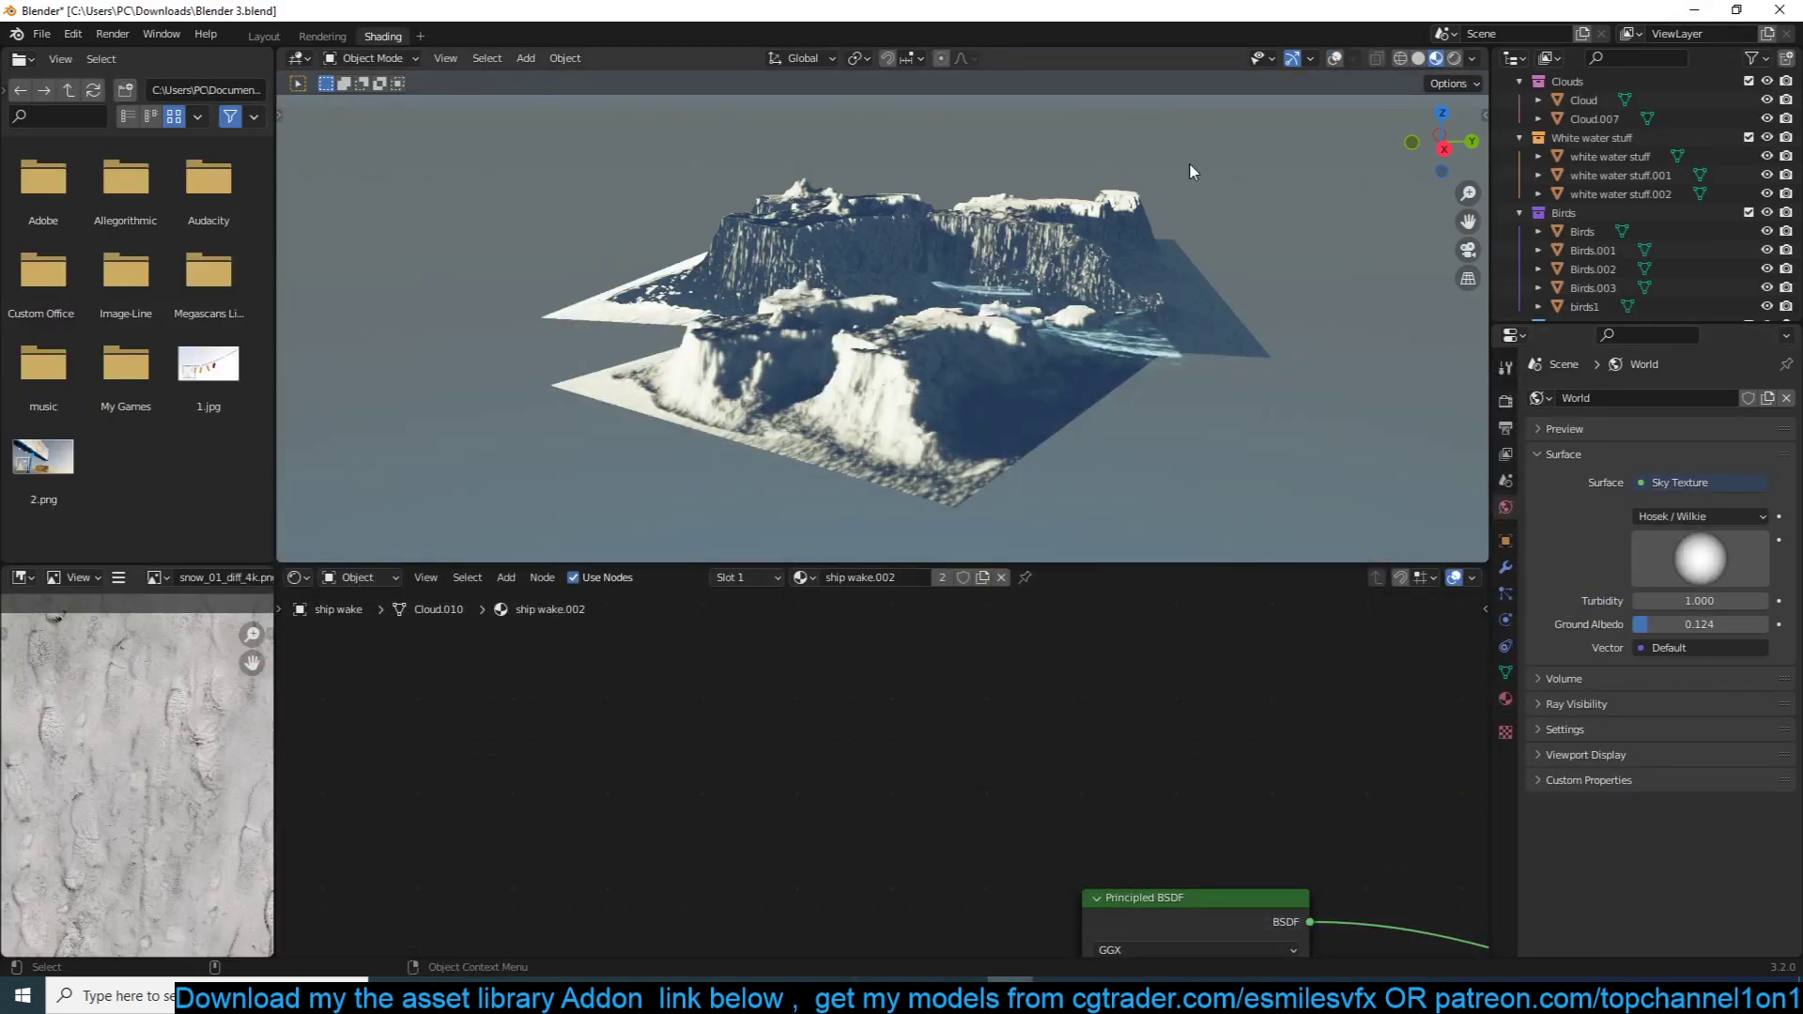
Back in the iceberg scene, select the Landscape mesh in solid shading and return the viewport to material preview.
{"action": "middle_click_drag", "start_coordinate": [1191, 169], "coordinate": [934, 343]}
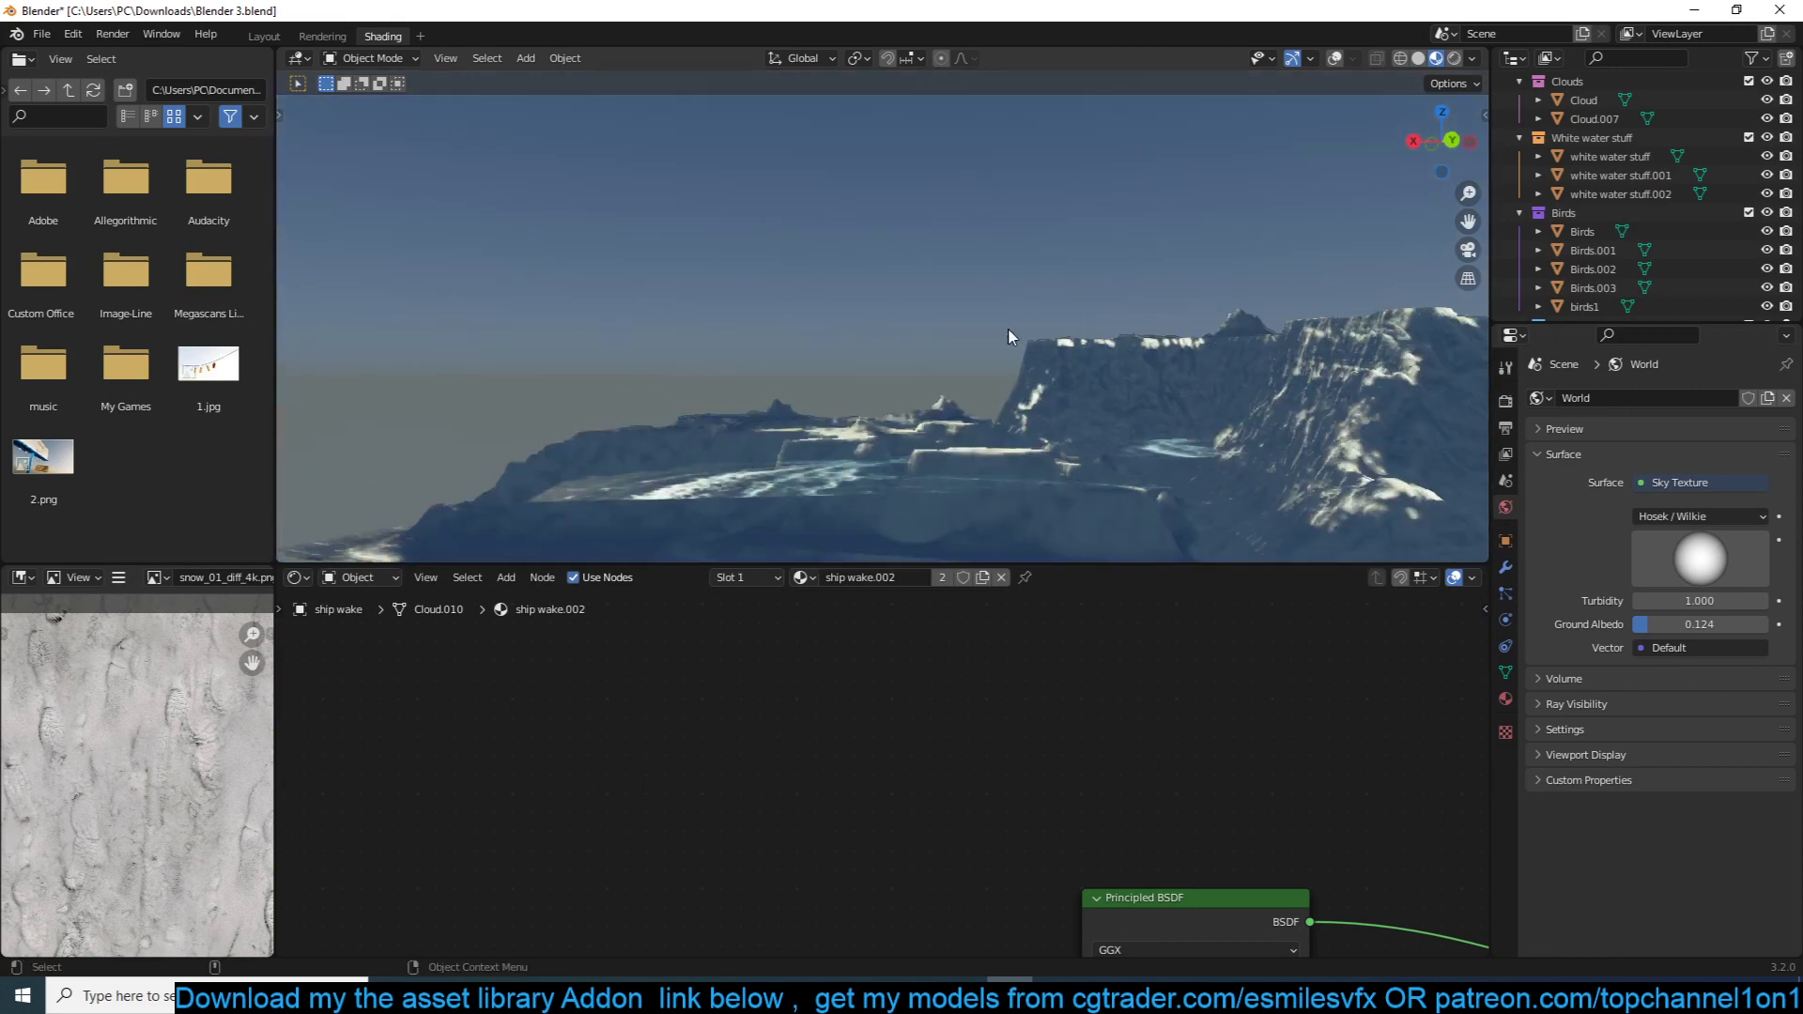
{"action": "scroll", "coordinate": [934, 344], "scroll_direction": "up", "scroll_amount": 5}
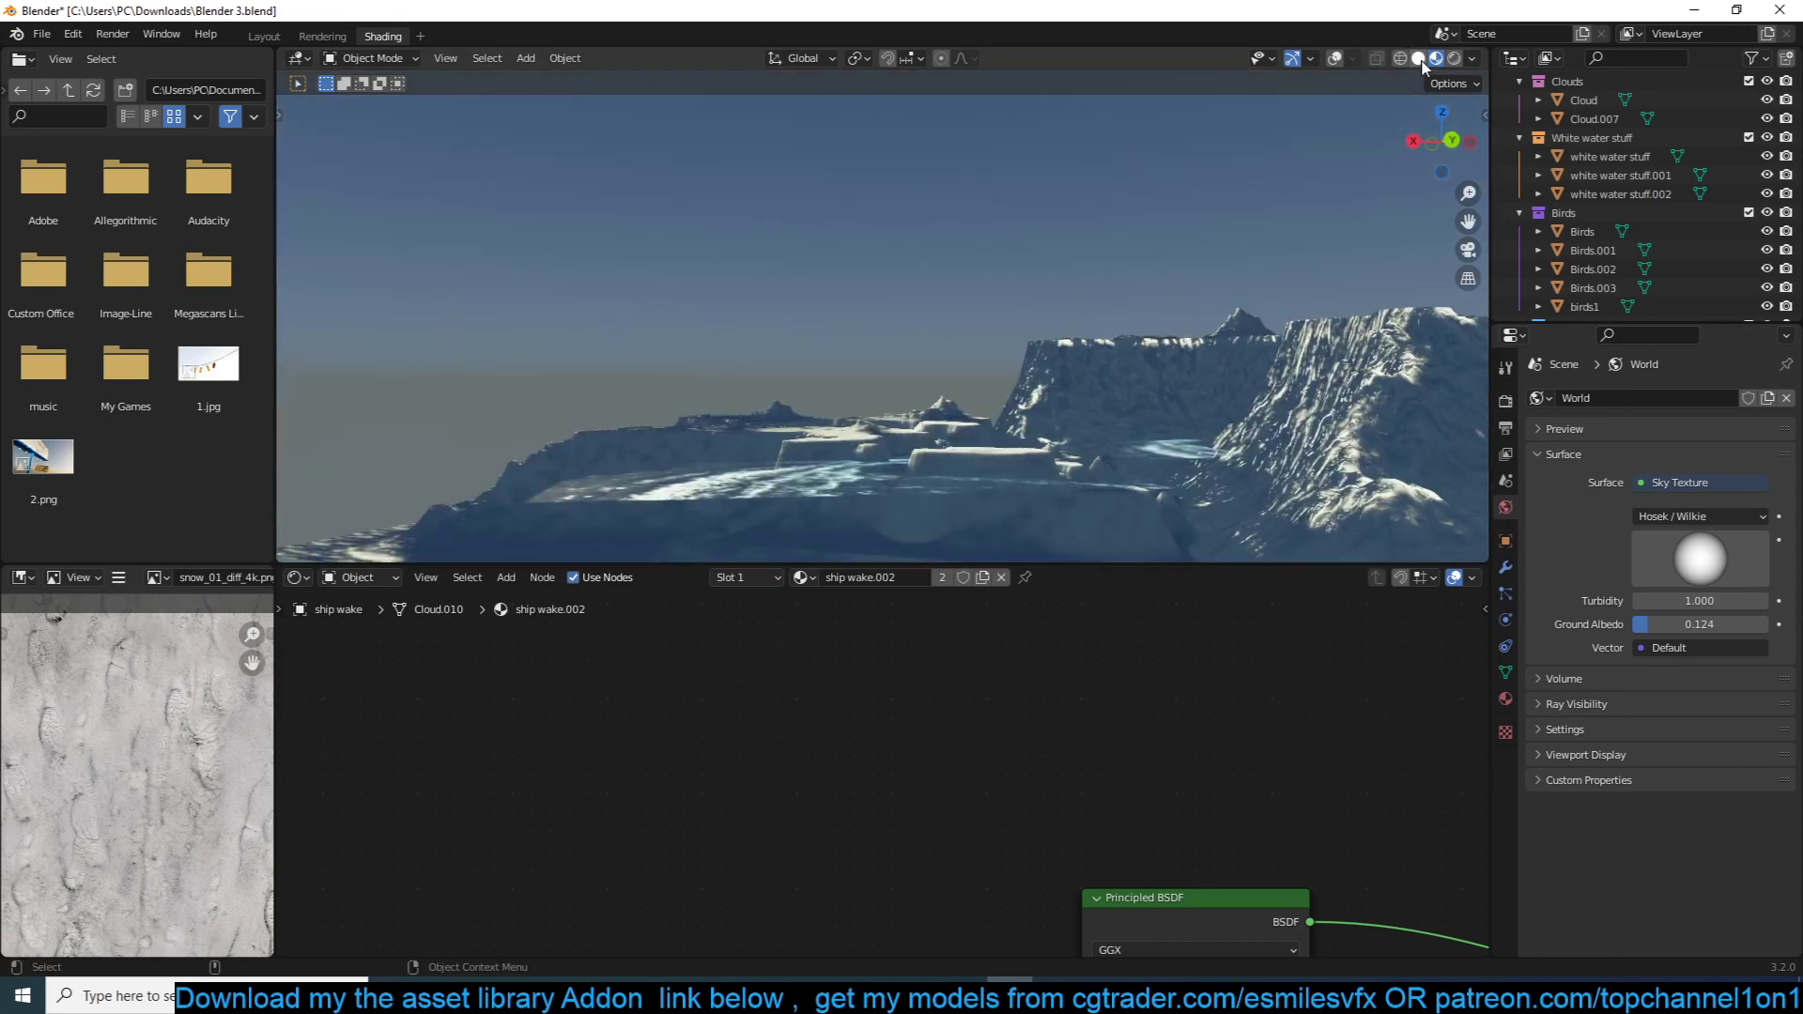
{"action": "left_click", "coordinate": [1420, 62]}
{"action": "left_click", "coordinate": [1304, 340]}
{"action": "middle_click_drag", "start_coordinate": [1304, 340], "coordinate": [1382, 399]}
{"action": "left_click", "coordinate": [1438, 64]}
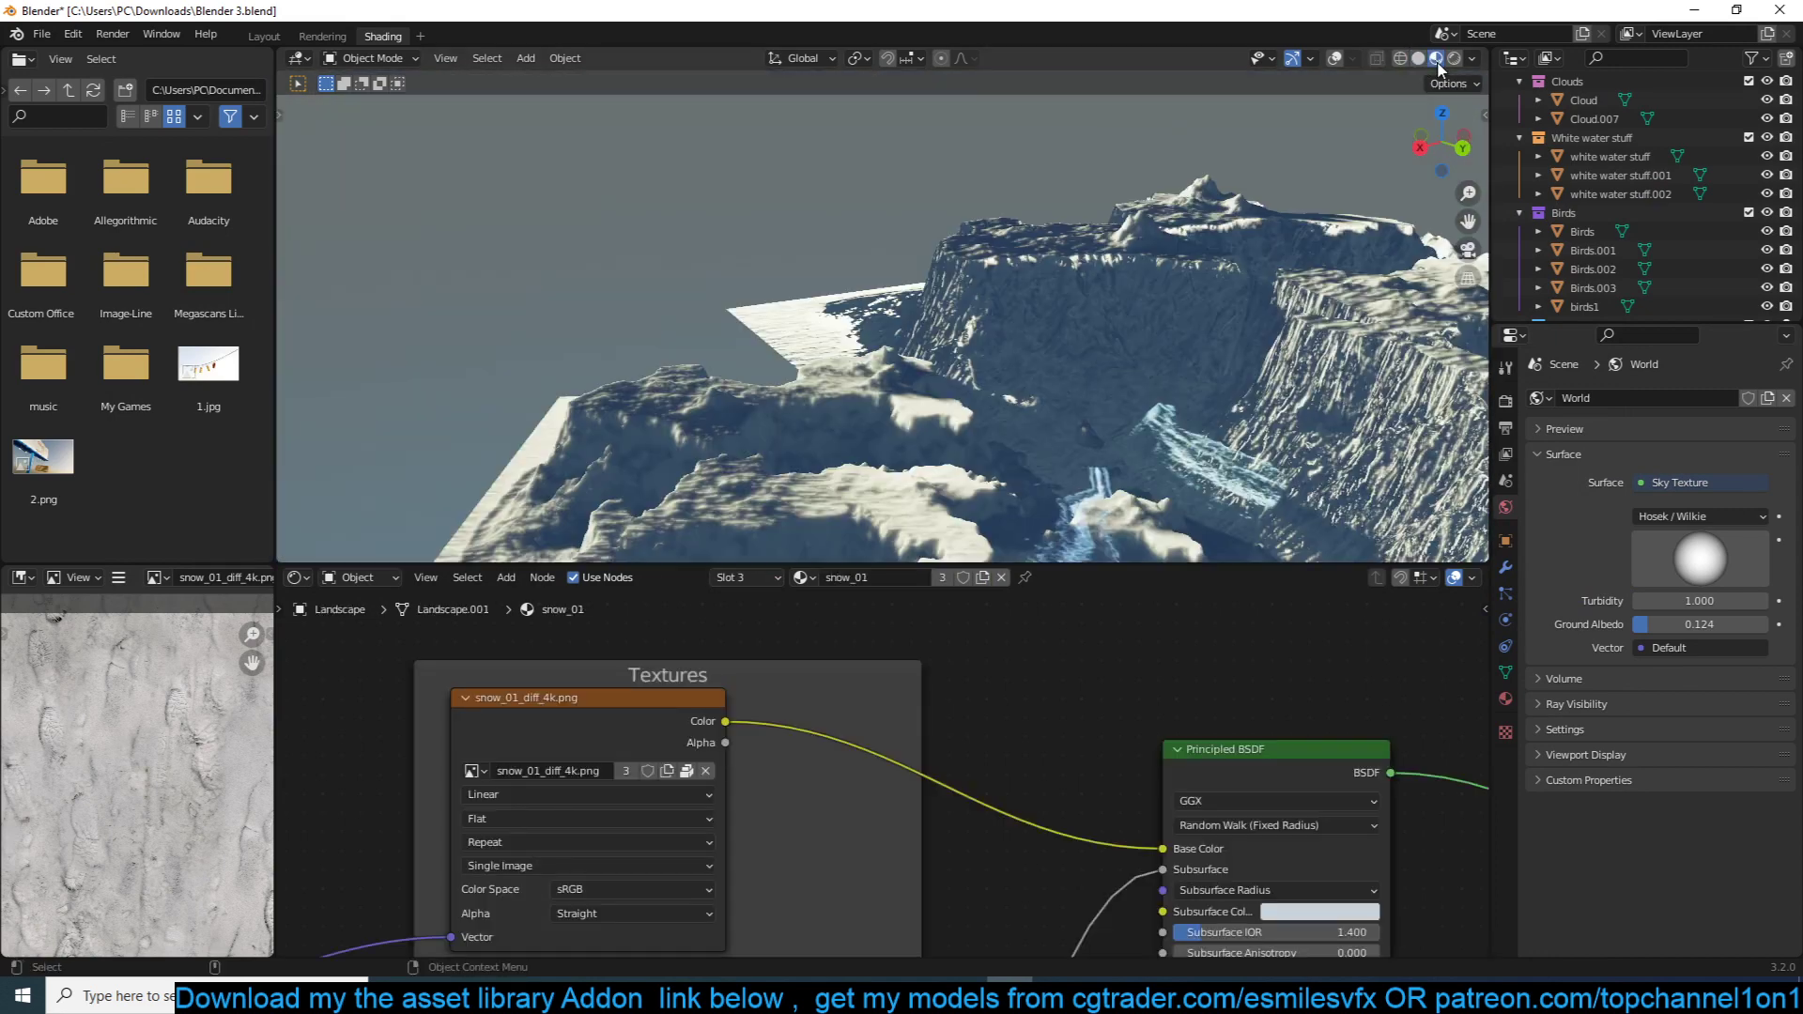
Turn off Scene Lights and Scene World for the viewport's material preview.
{"action": "left_click", "coordinate": [1473, 59]}
{"action": "left_click", "coordinate": [1398, 153]}
{"action": "left_click", "coordinate": [1394, 172]}
{"action": "middle_click_drag", "start_coordinate": [1214, 286], "coordinate": [1087, 235], "text": "shift"}
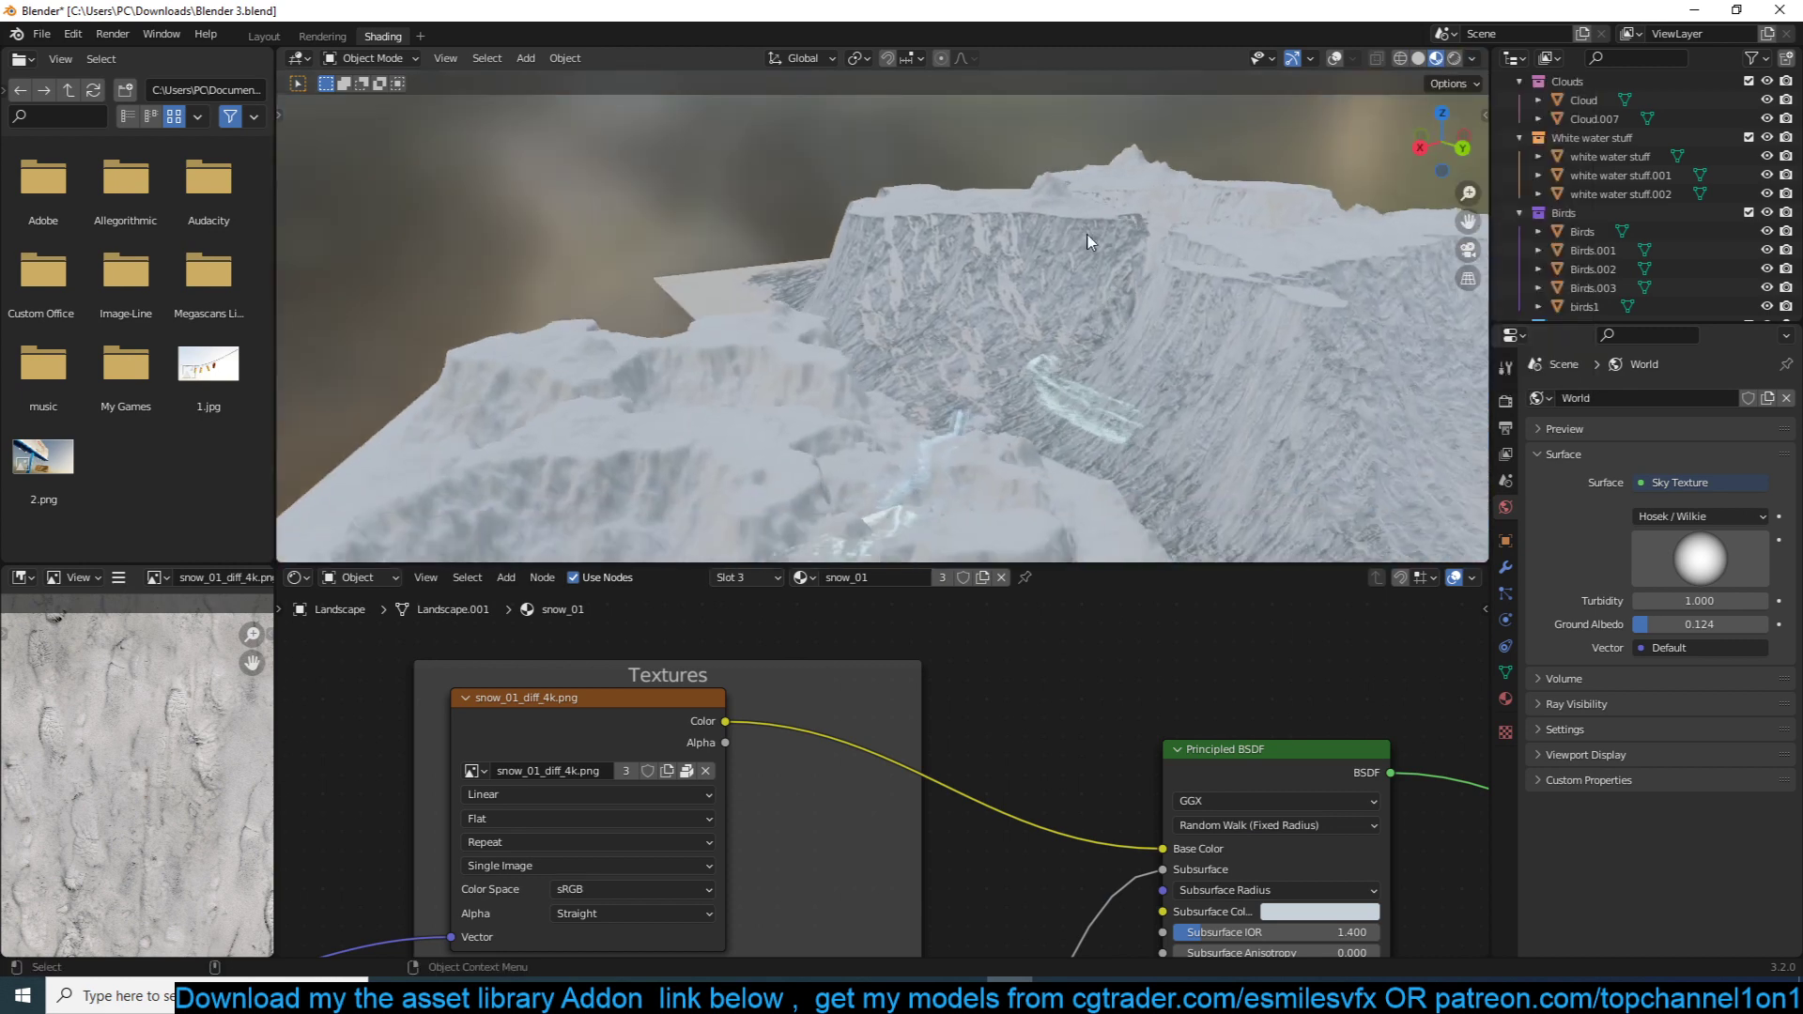
Examine the snow_01_diff_4k.png texture and its node, and how the snow material looks across the iceberg meshes.
{"action": "scroll", "coordinate": [1049, 245], "scroll_direction": "down", "scroll_amount": 6}
{"action": "scroll", "coordinate": [879, 772], "scroll_direction": "down", "scroll_amount": 2}
{"action": "scroll", "coordinate": [181, 757], "scroll_direction": "down", "scroll_amount": 4}
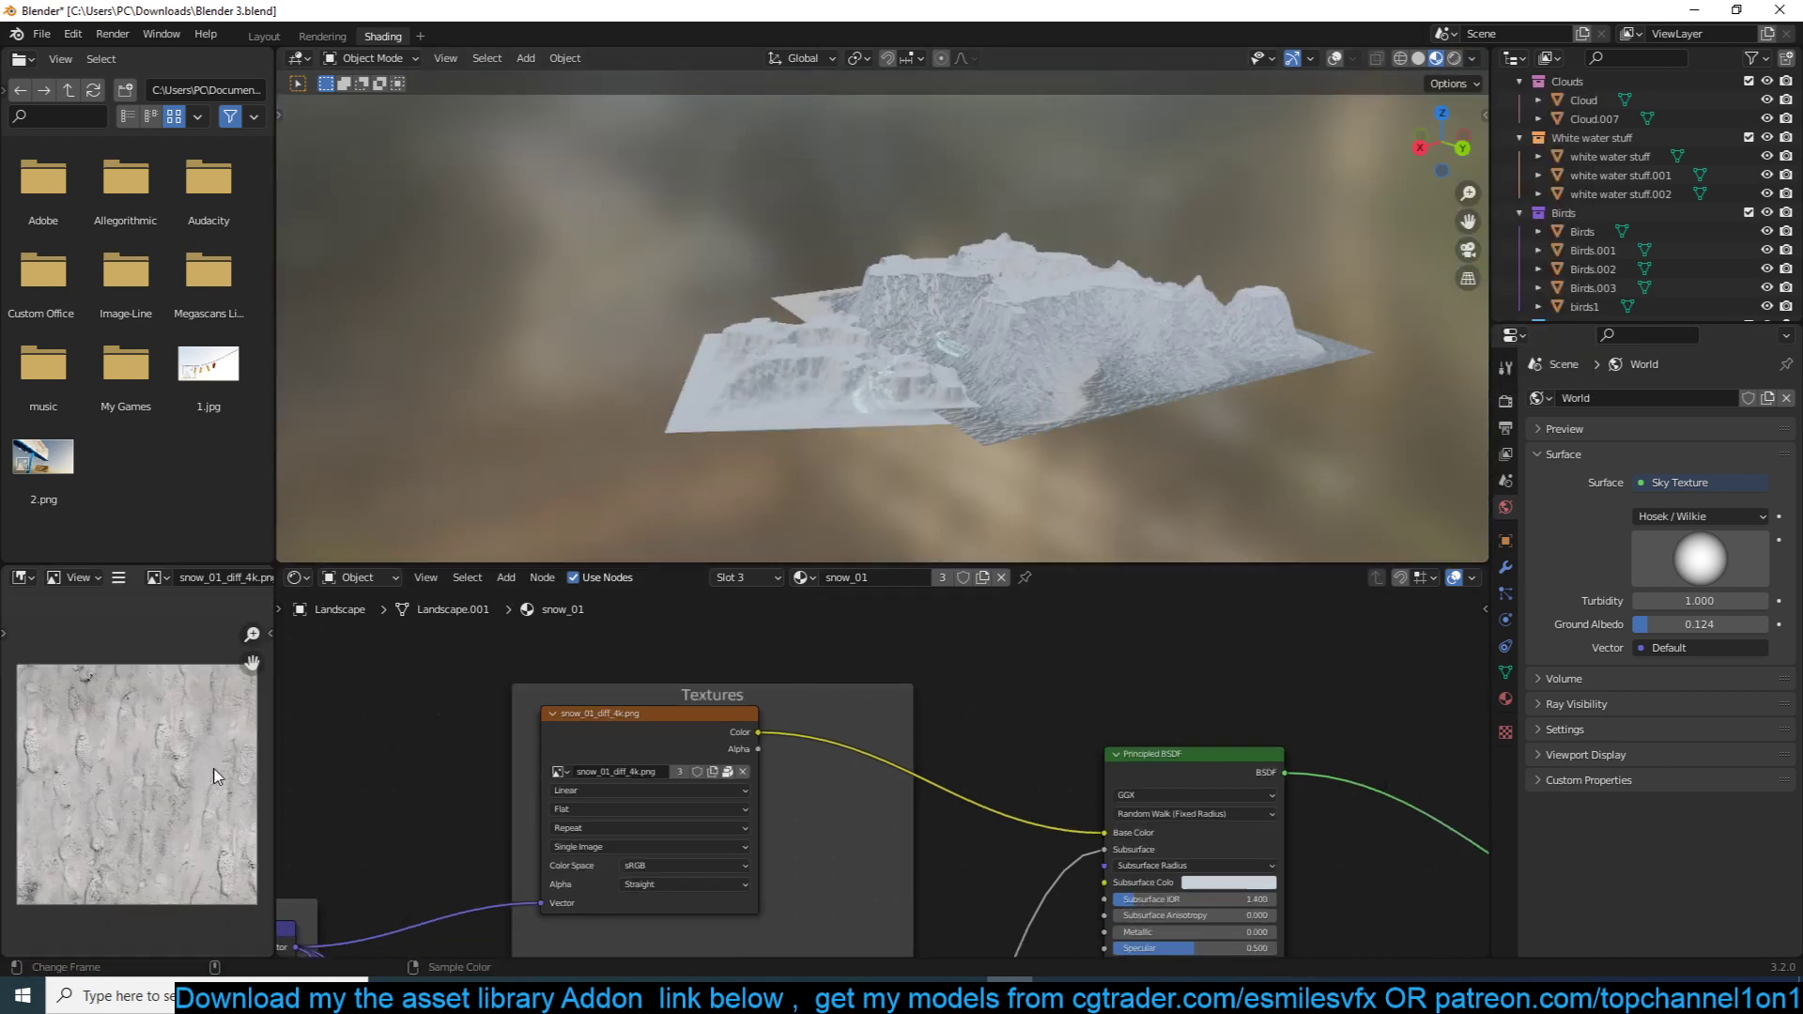
{"action": "scroll", "coordinate": [181, 757], "scroll_direction": "up", "scroll_amount": 5}
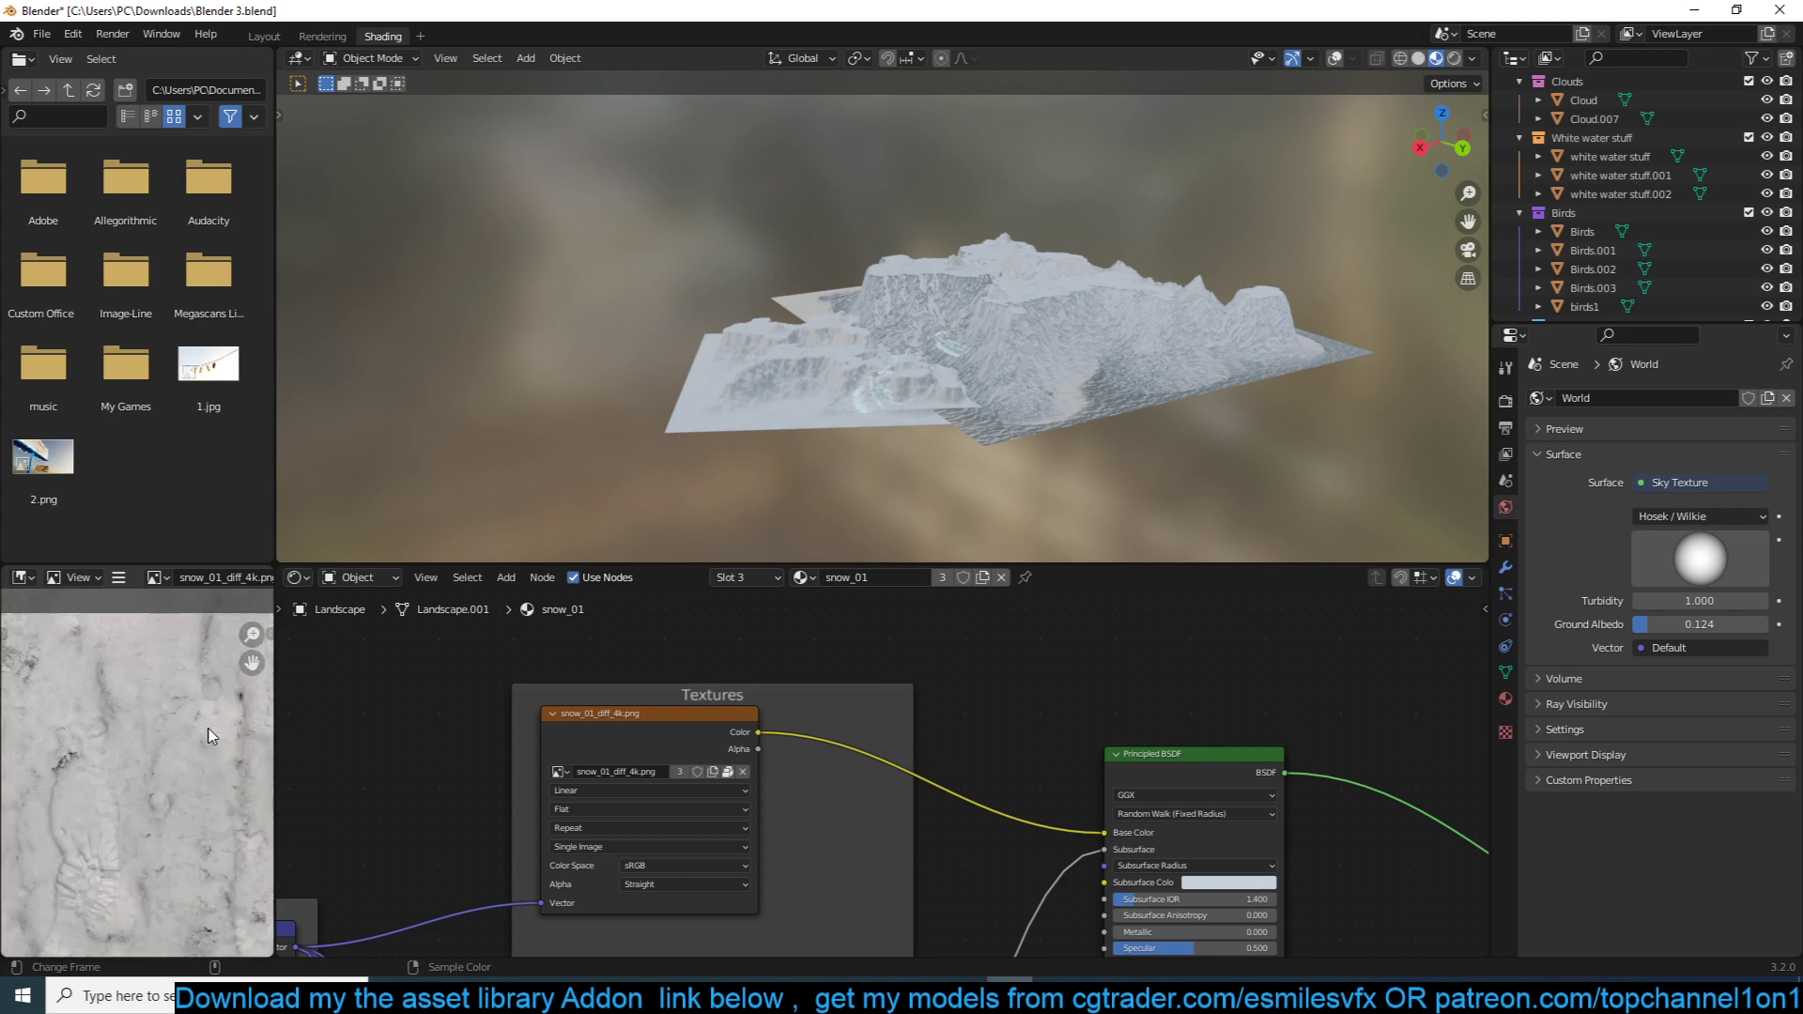
{"action": "scroll", "coordinate": [927, 371], "scroll_direction": "up", "scroll_amount": 3}
{"action": "scroll", "coordinate": [927, 371], "scroll_direction": "up", "scroll_amount": 2}
{"action": "scroll", "coordinate": [707, 765], "scroll_direction": "up", "scroll_amount": 3}
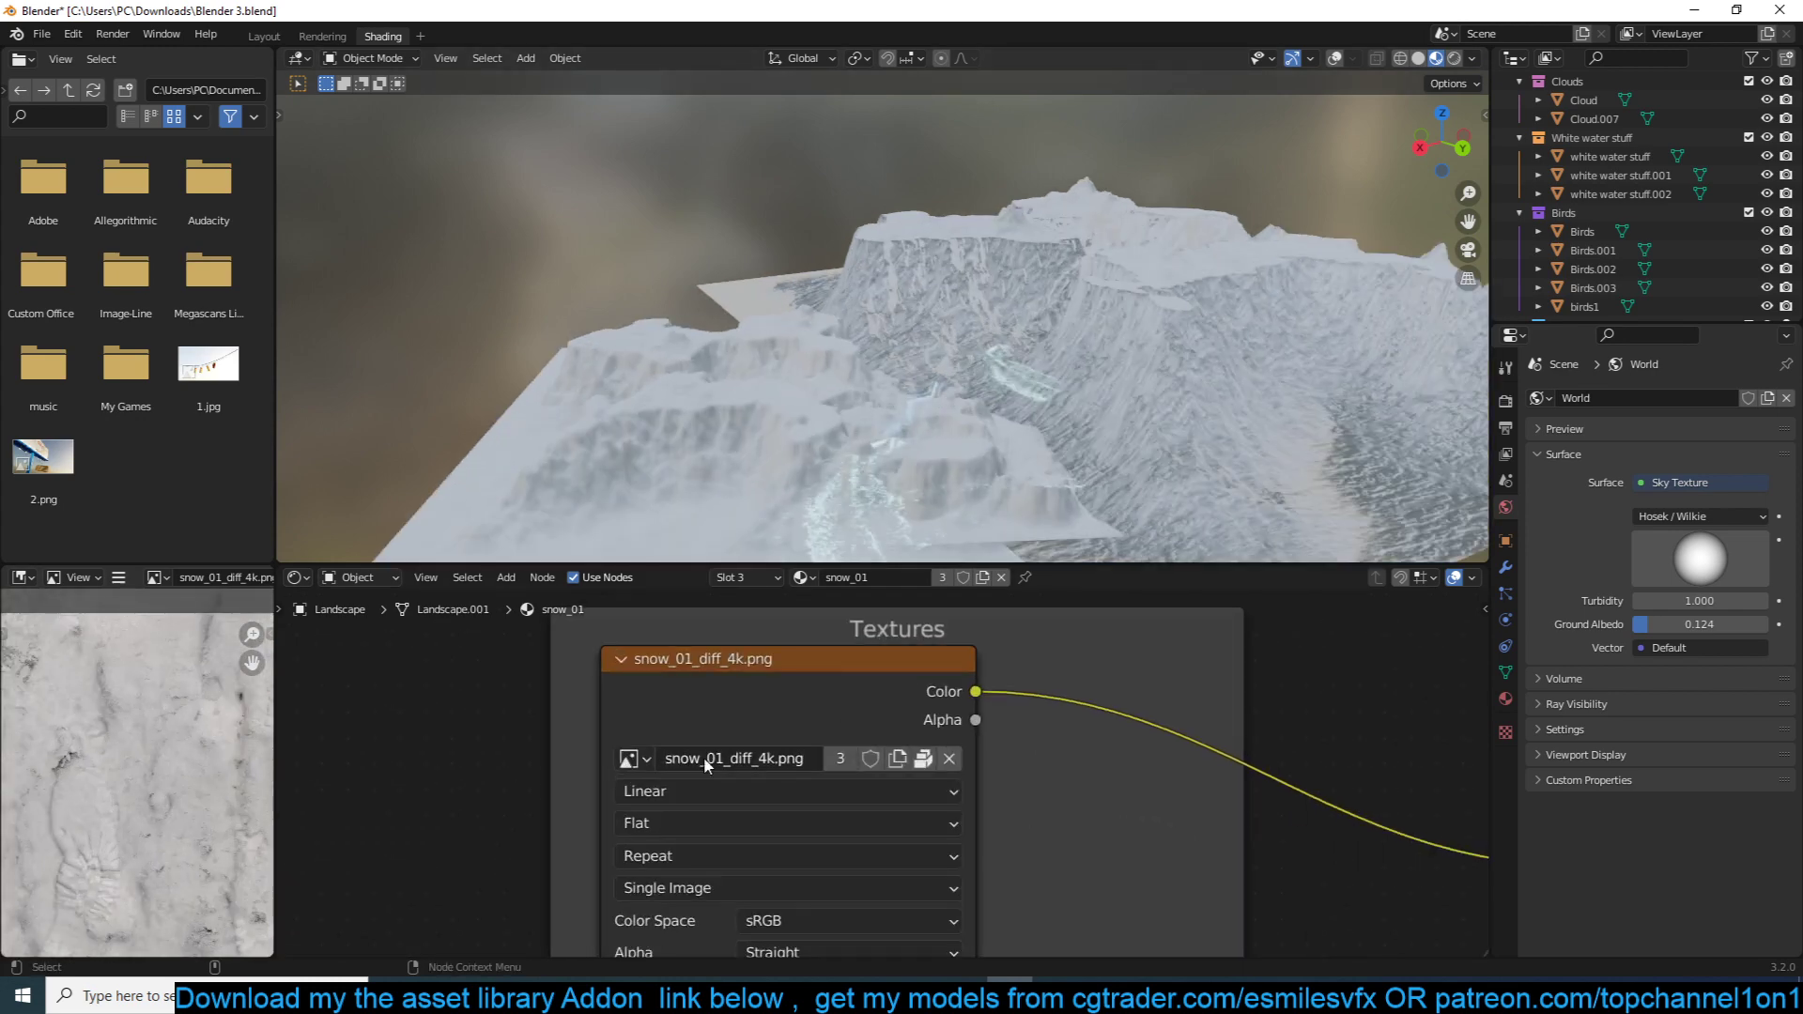
{"action": "middle_click_drag", "start_coordinate": [985, 423], "coordinate": [1284, 327]}
{"action": "middle_click_drag", "start_coordinate": [967, 409], "coordinate": [850, 453]}
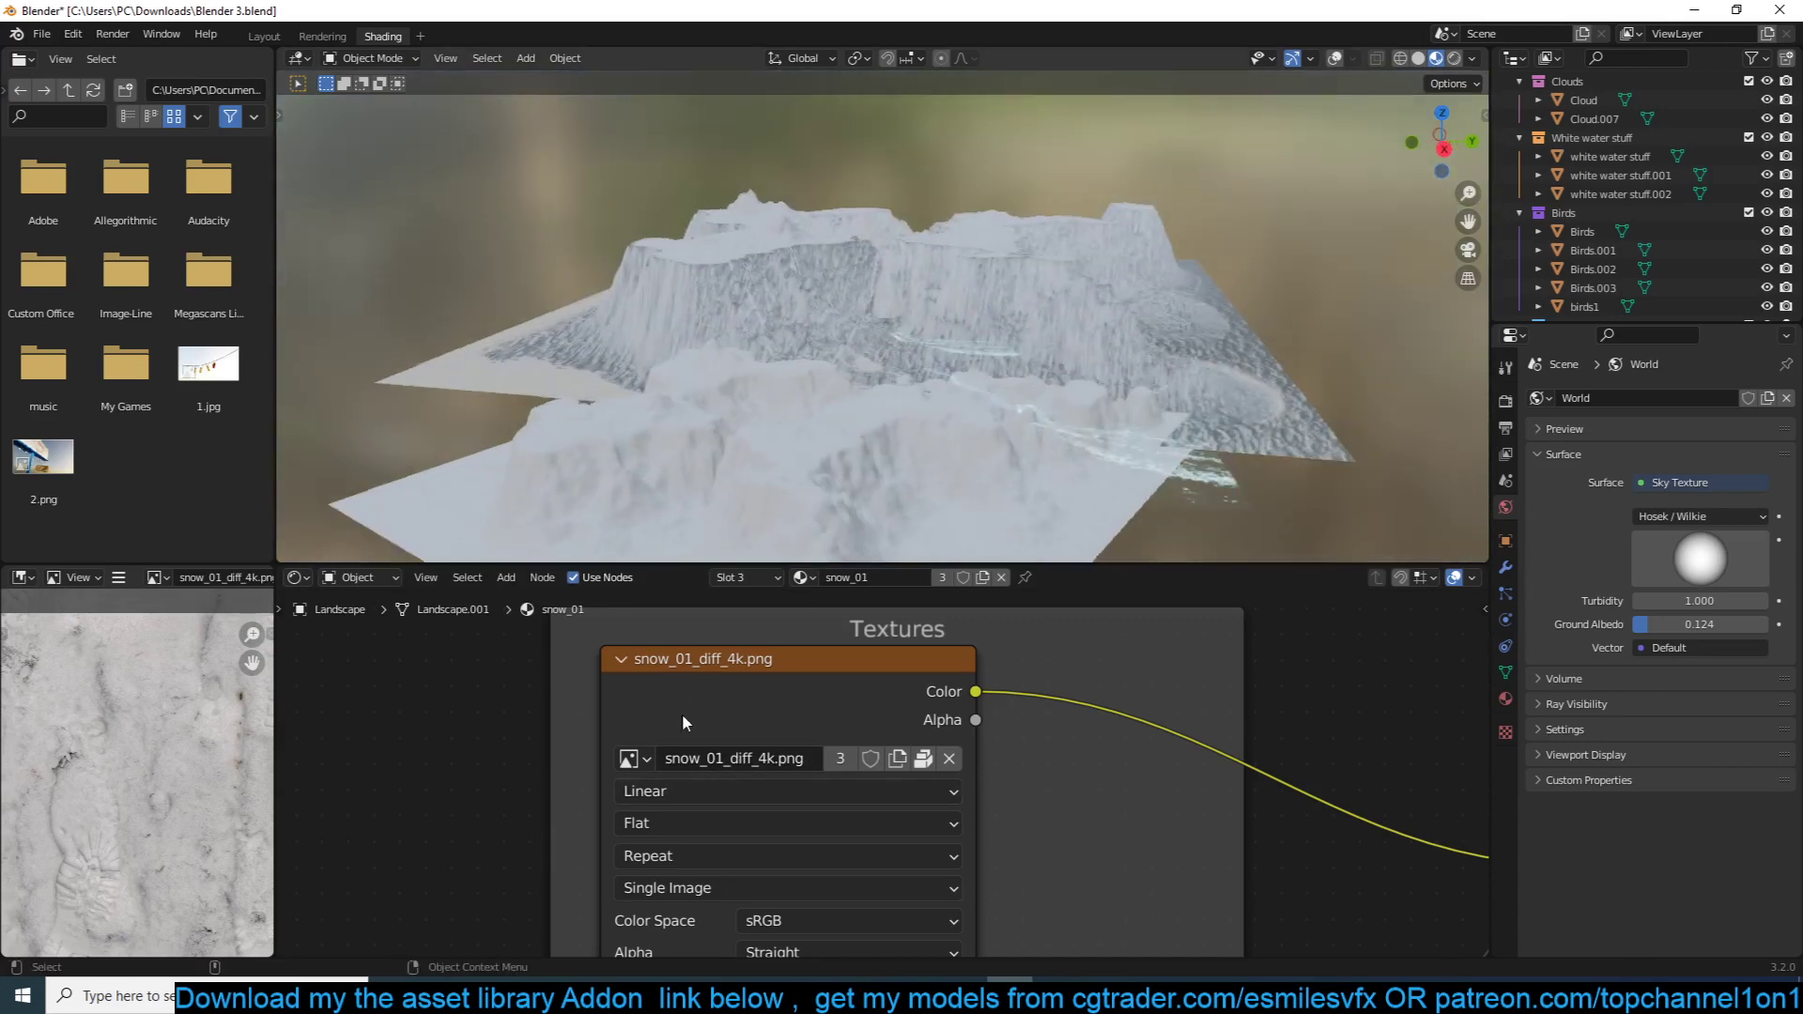
{"action": "middle_click_drag", "start_coordinate": [1005, 490], "coordinate": [927, 460]}
{"action": "middle_click_drag", "start_coordinate": [970, 505], "coordinate": [900, 374]}
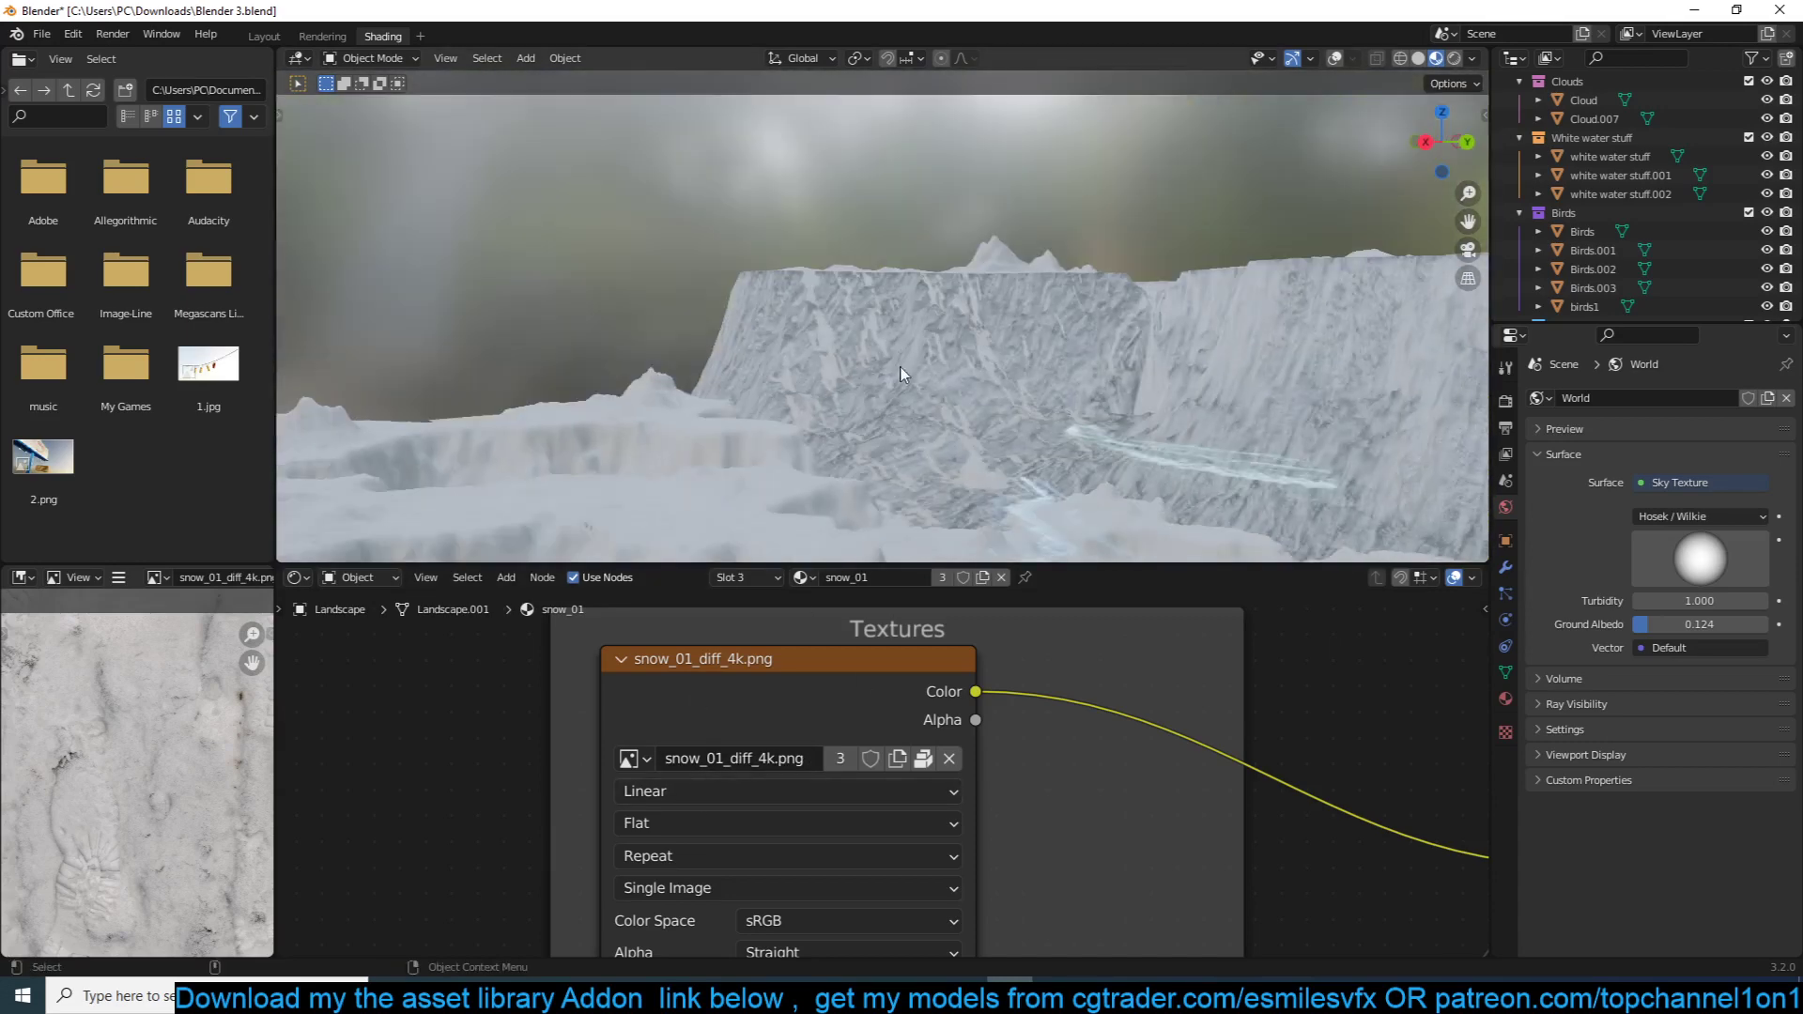
{"action": "scroll", "coordinate": [914, 358], "scroll_direction": "down", "scroll_amount": 3}
{"action": "middle_click_drag", "start_coordinate": [731, 442], "coordinate": [870, 290]}
Select the front iceberg mesh Landscape.001 and turn the viewport overlays back on.
{"action": "left_click", "coordinate": [885, 467]}
{"action": "middle_click_drag", "start_coordinate": [714, 374], "coordinate": [615, 428]}
{"action": "left_click", "coordinate": [1335, 60]}
{"action": "middle_click_drag", "start_coordinate": [714, 366], "coordinate": [606, 407]}
{"action": "scroll", "coordinate": [605, 407], "scroll_direction": "up", "scroll_amount": 4}
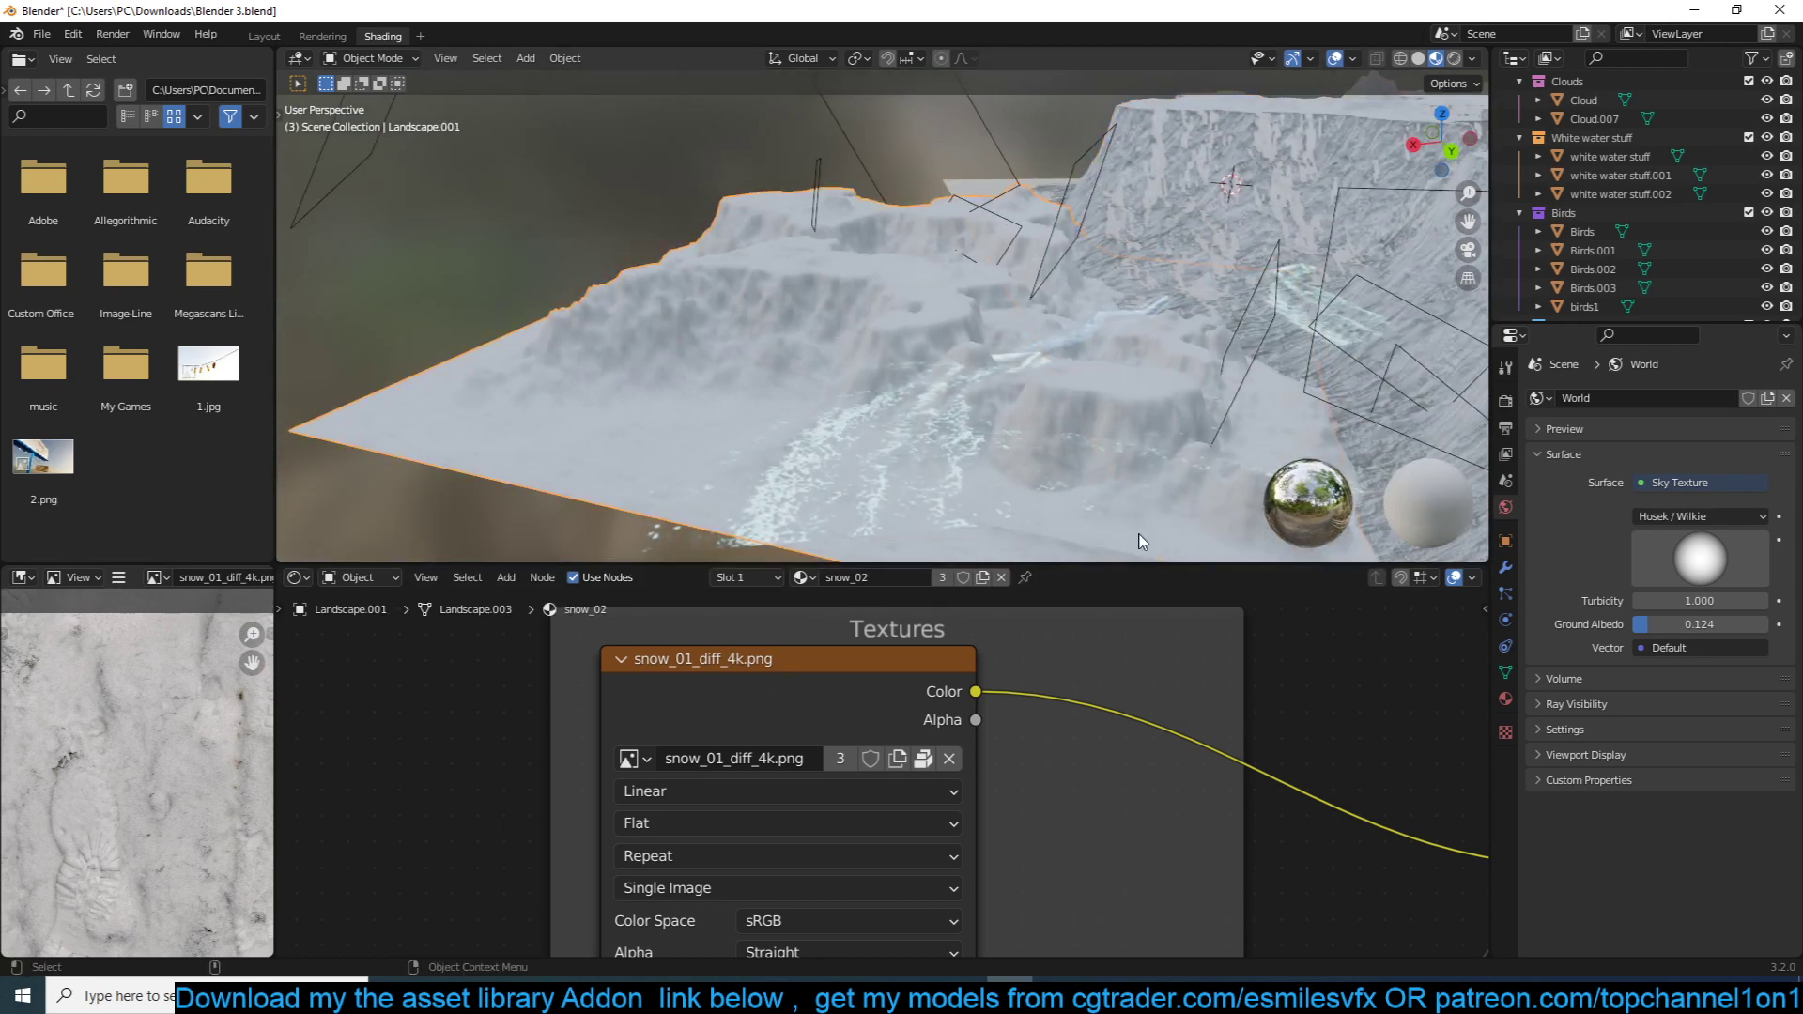
Show the material settings of Landscape.001 and isolate the mesh in local view.
{"action": "left_click", "coordinate": [1502, 696]}
{"action": "scroll", "coordinate": [870, 419], "scroll_direction": "down", "scroll_amount": 3}
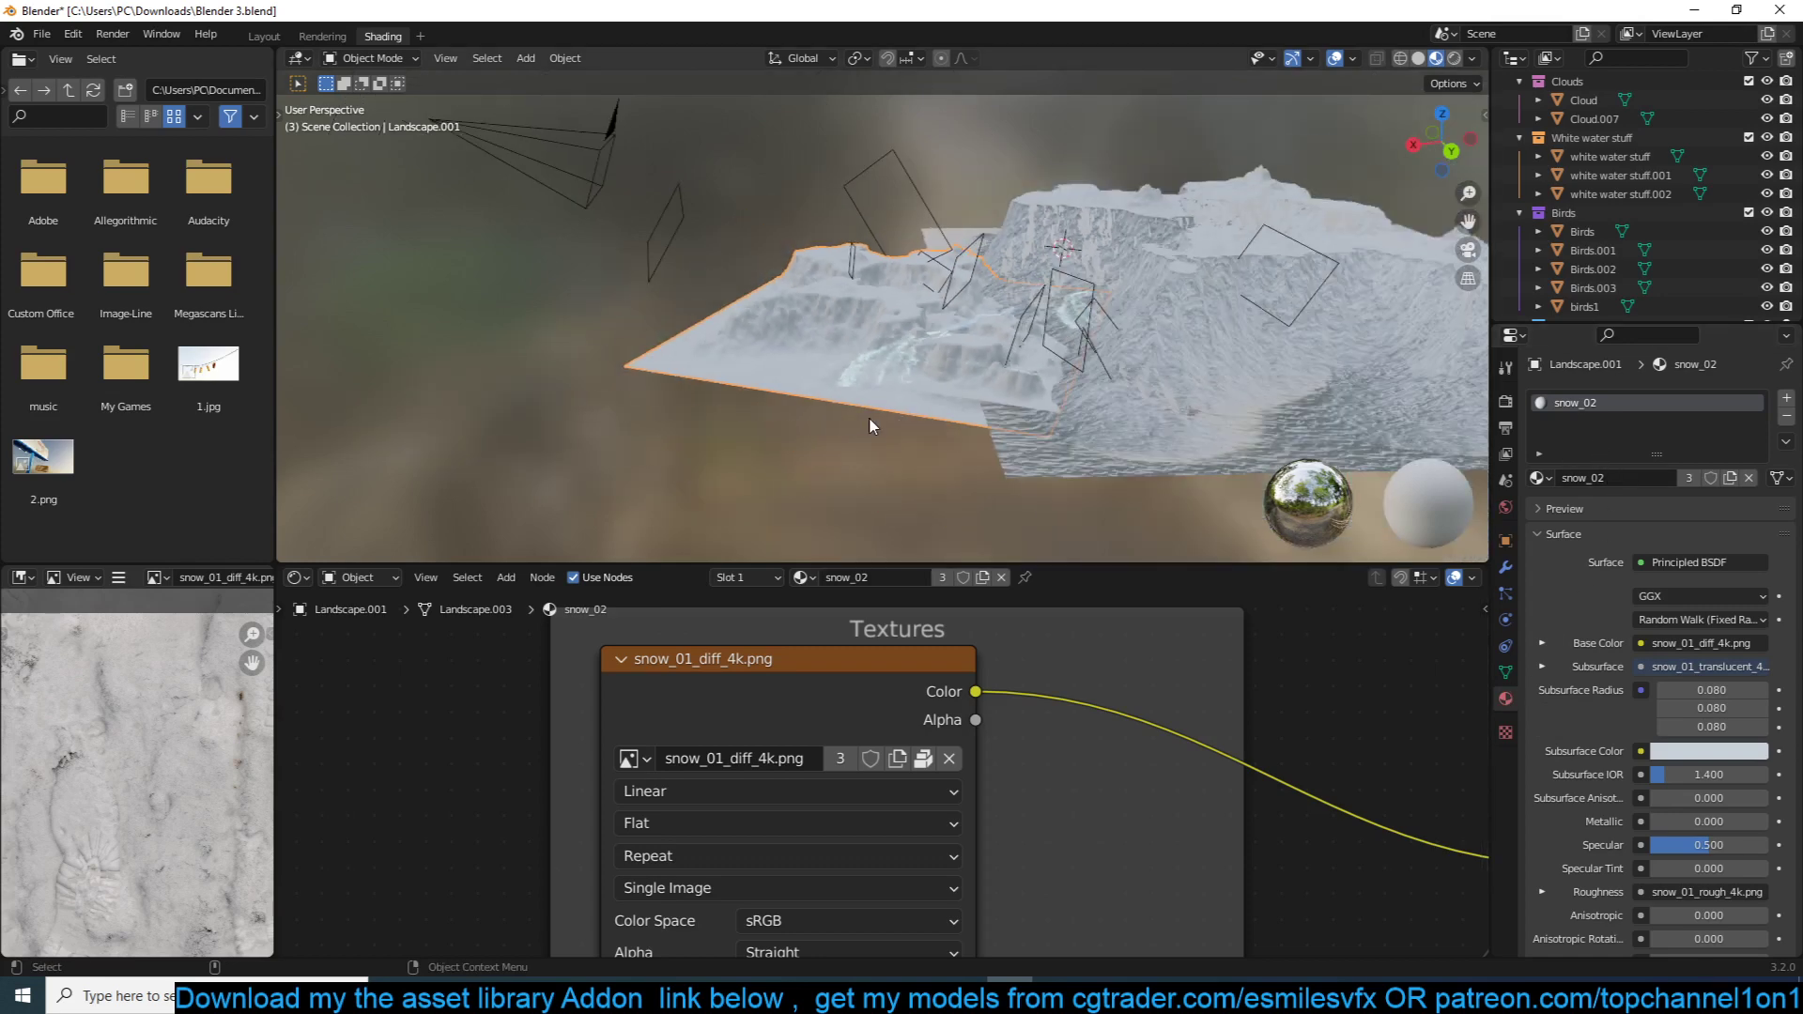
{"action": "key", "text": "KP_Divide"}
{"action": "middle_click_drag", "start_coordinate": [853, 430], "coordinate": [887, 477]}
{"action": "scroll", "coordinate": [887, 477], "scroll_direction": "up", "scroll_amount": 5}
{"action": "scroll", "coordinate": [1023, 783], "scroll_direction": "down", "scroll_amount": 8}
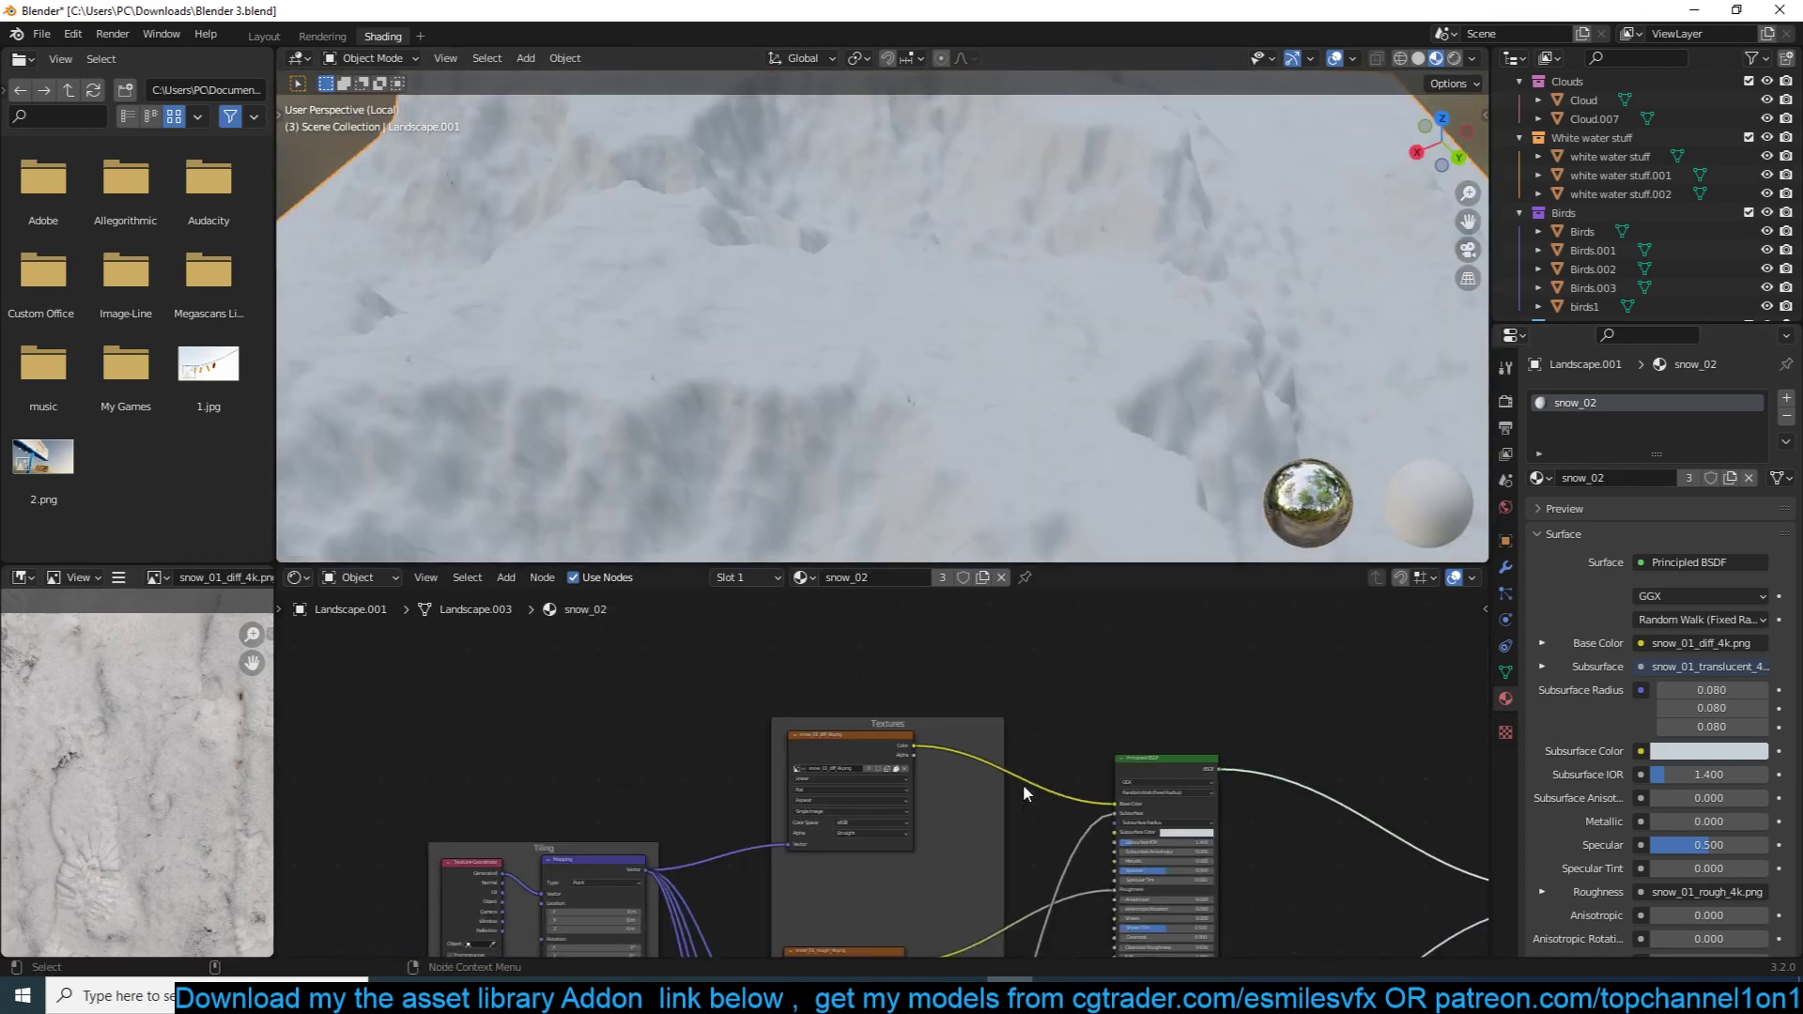
Examine the snow_02 node tree, from its texture and mapping nodes to the output, alongside the isolated landscape surface.
{"action": "middle_click_drag", "start_coordinate": [1022, 783], "coordinate": [574, 636]}
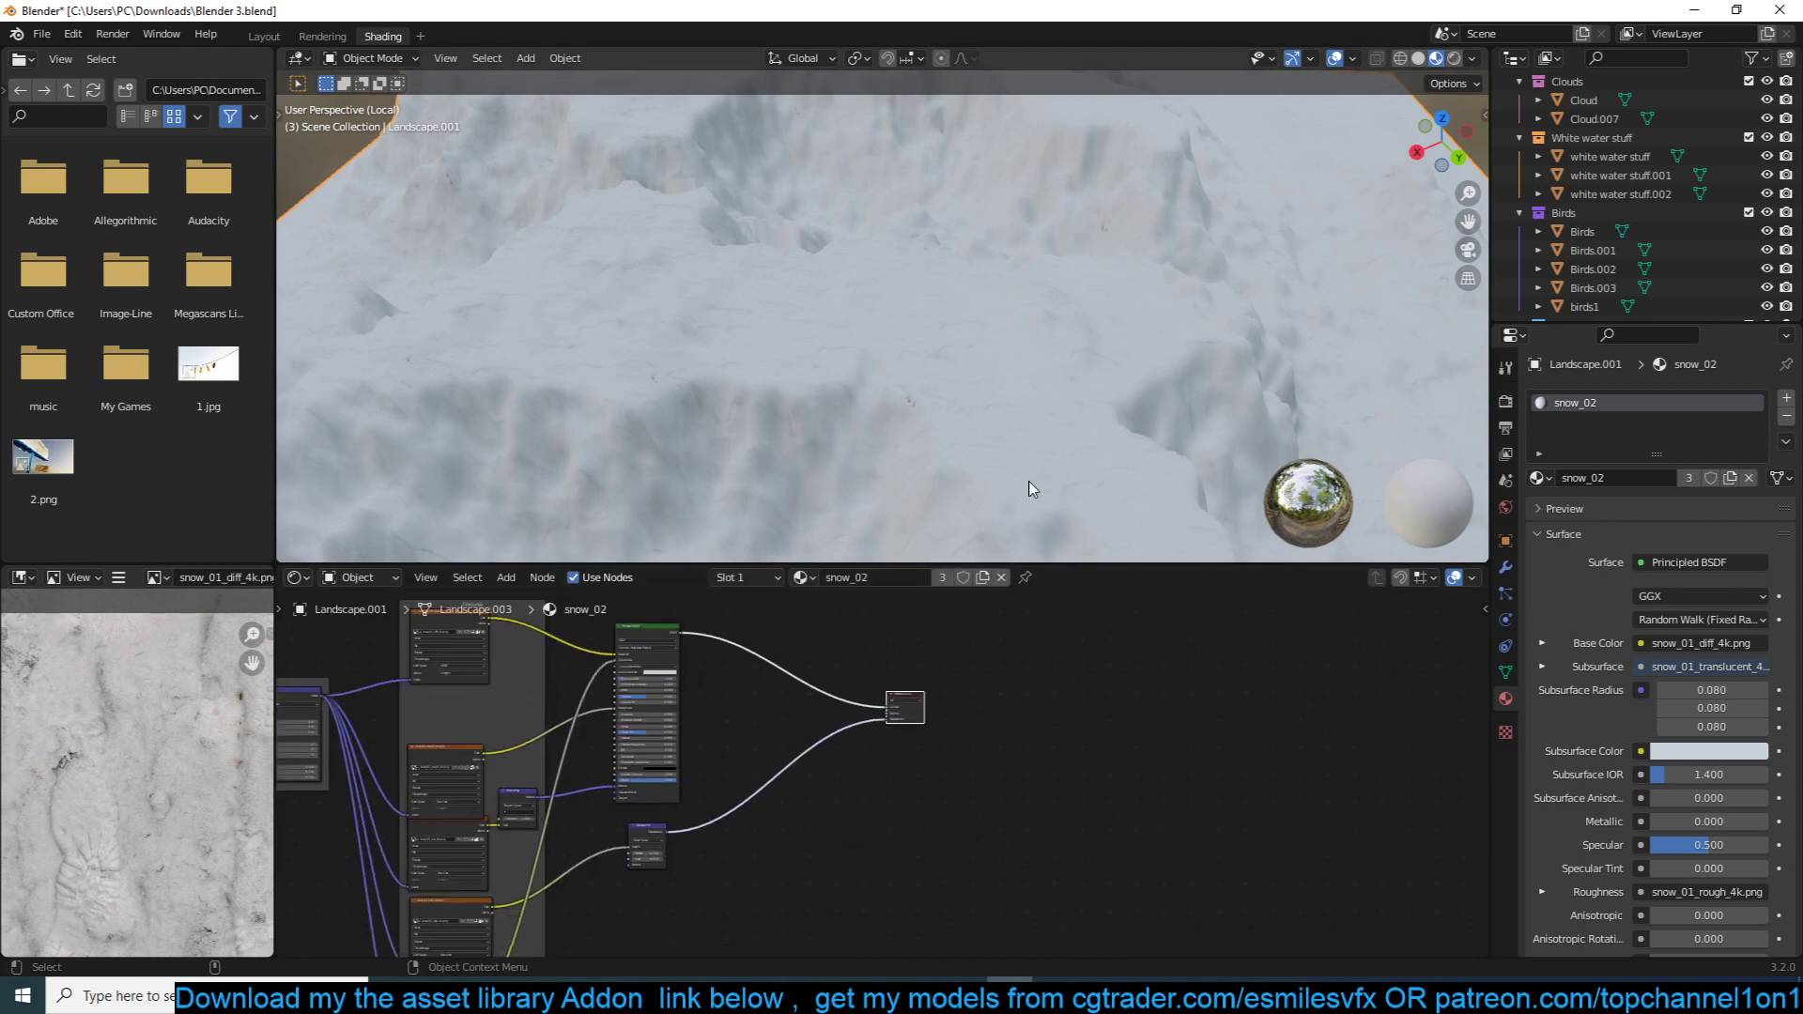
{"action": "scroll", "coordinate": [1030, 486], "scroll_direction": "down", "scroll_amount": 6}
{"action": "middle_click_drag", "start_coordinate": [1042, 456], "coordinate": [859, 385]}
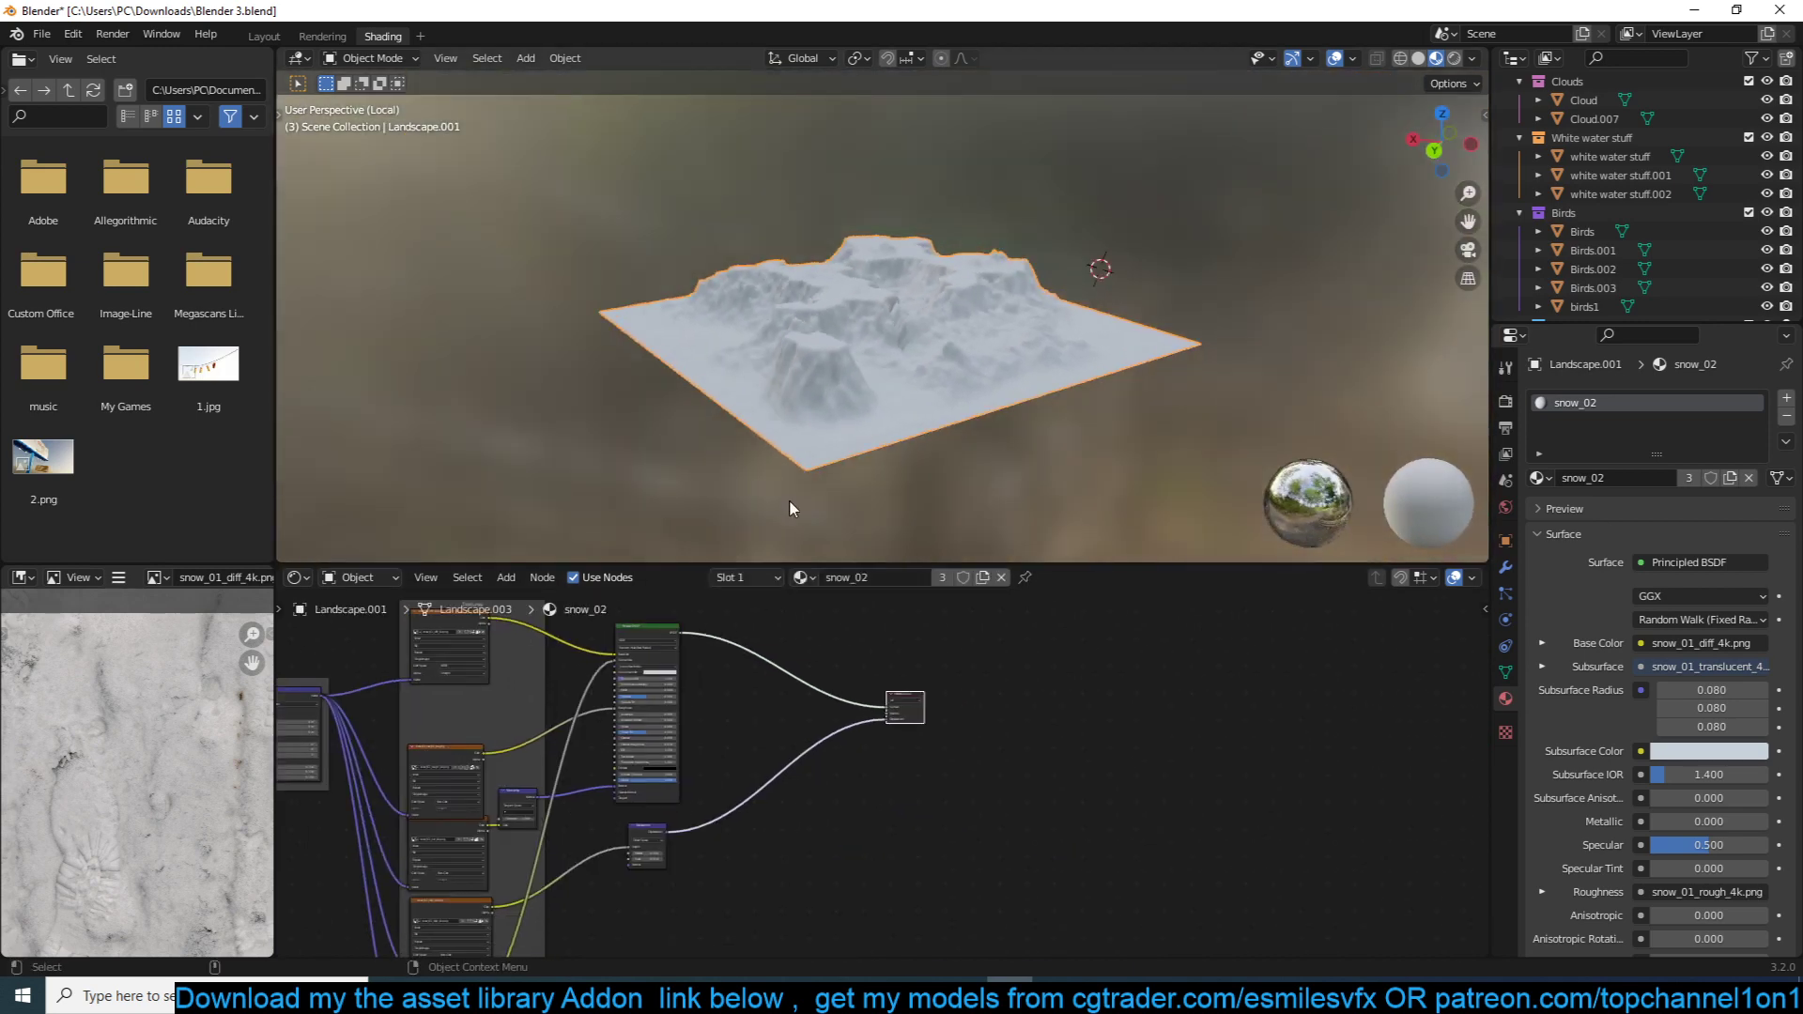
{"action": "scroll", "coordinate": [798, 751], "scroll_direction": "up", "scroll_amount": 5}
{"action": "middle_click_drag", "start_coordinate": [685, 729], "coordinate": [1062, 785]}
{"action": "scroll", "coordinate": [958, 498], "scroll_direction": "up", "scroll_amount": 8}
{"action": "middle_click_drag", "start_coordinate": [934, 512], "coordinate": [1157, 487]}
{"action": "middle_click_drag", "start_coordinate": [737, 338], "coordinate": [862, 348]}
{"action": "scroll", "coordinate": [629, 804], "scroll_direction": "down", "scroll_amount": 5}
{"action": "middle_click_drag", "start_coordinate": [629, 804], "coordinate": [915, 741]}
{"action": "scroll", "coordinate": [944, 741], "scroll_direction": "up", "scroll_amount": 5}
{"action": "scroll", "coordinate": [949, 740], "scroll_direction": "up", "scroll_amount": 3}
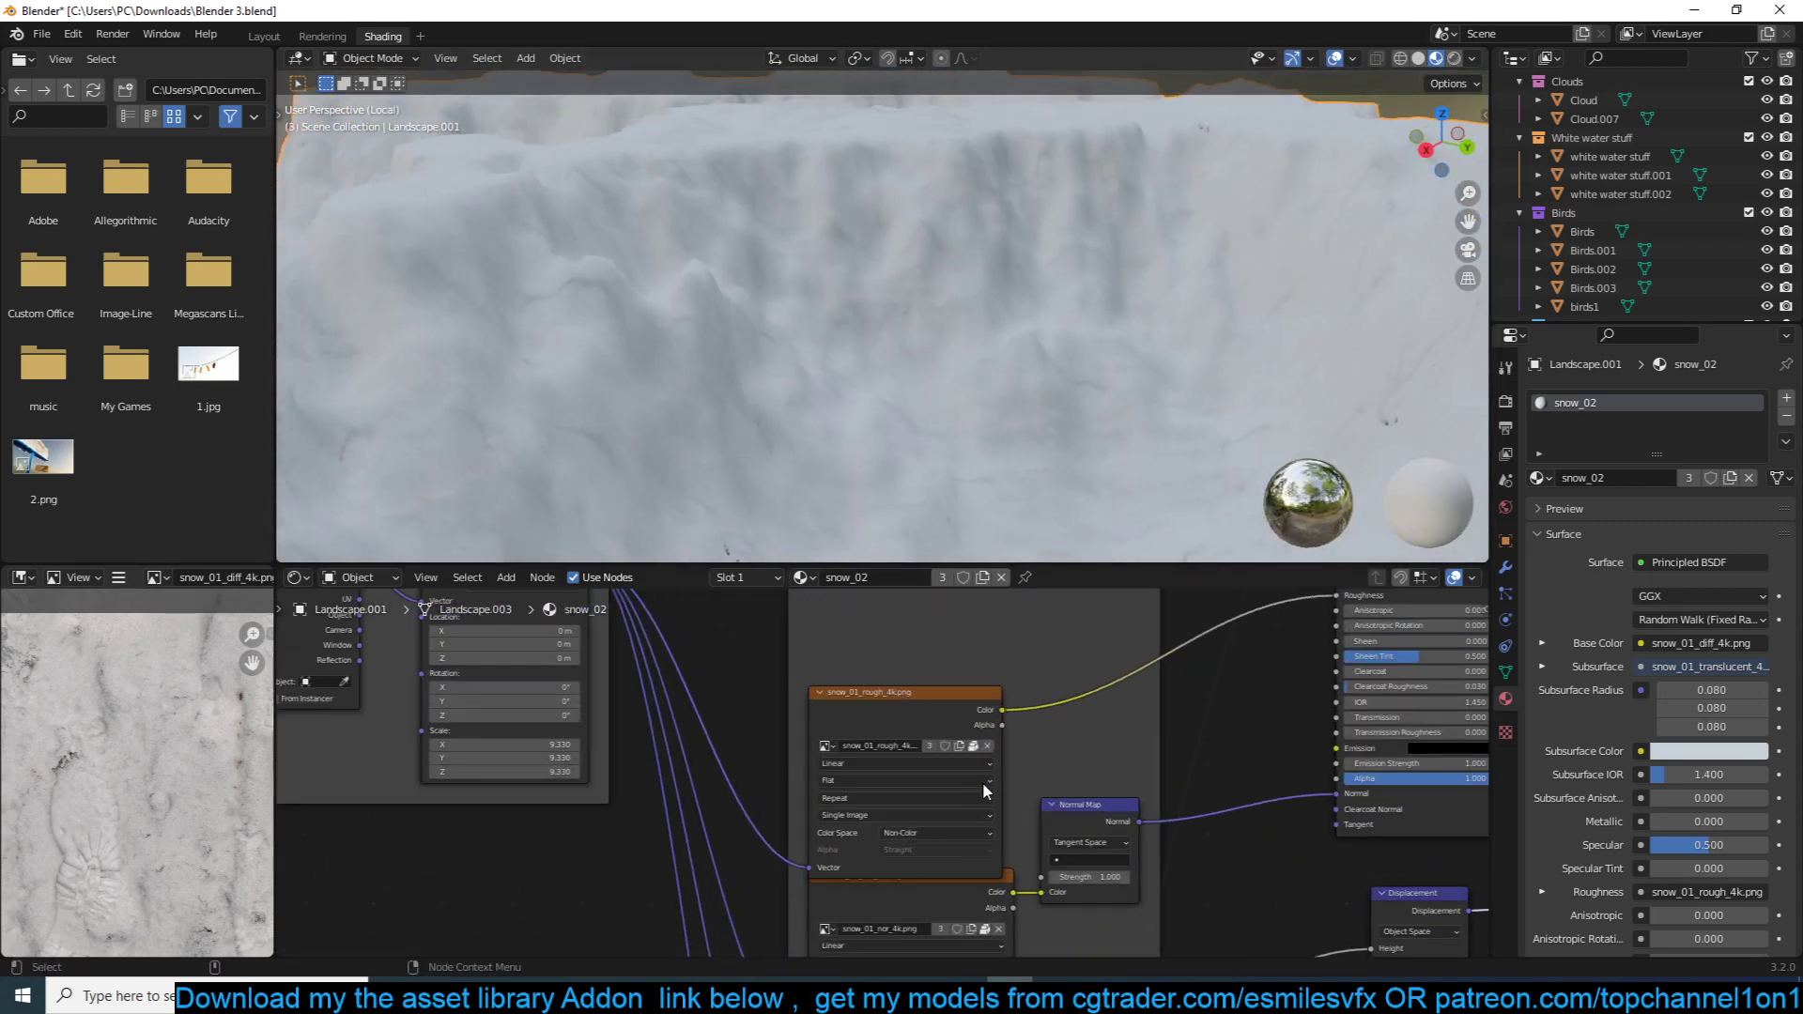
Move the snow_01_rough_4k.png texture node up so it no longer overlaps the normal texture node.
{"action": "left_click", "coordinate": [950, 719]}
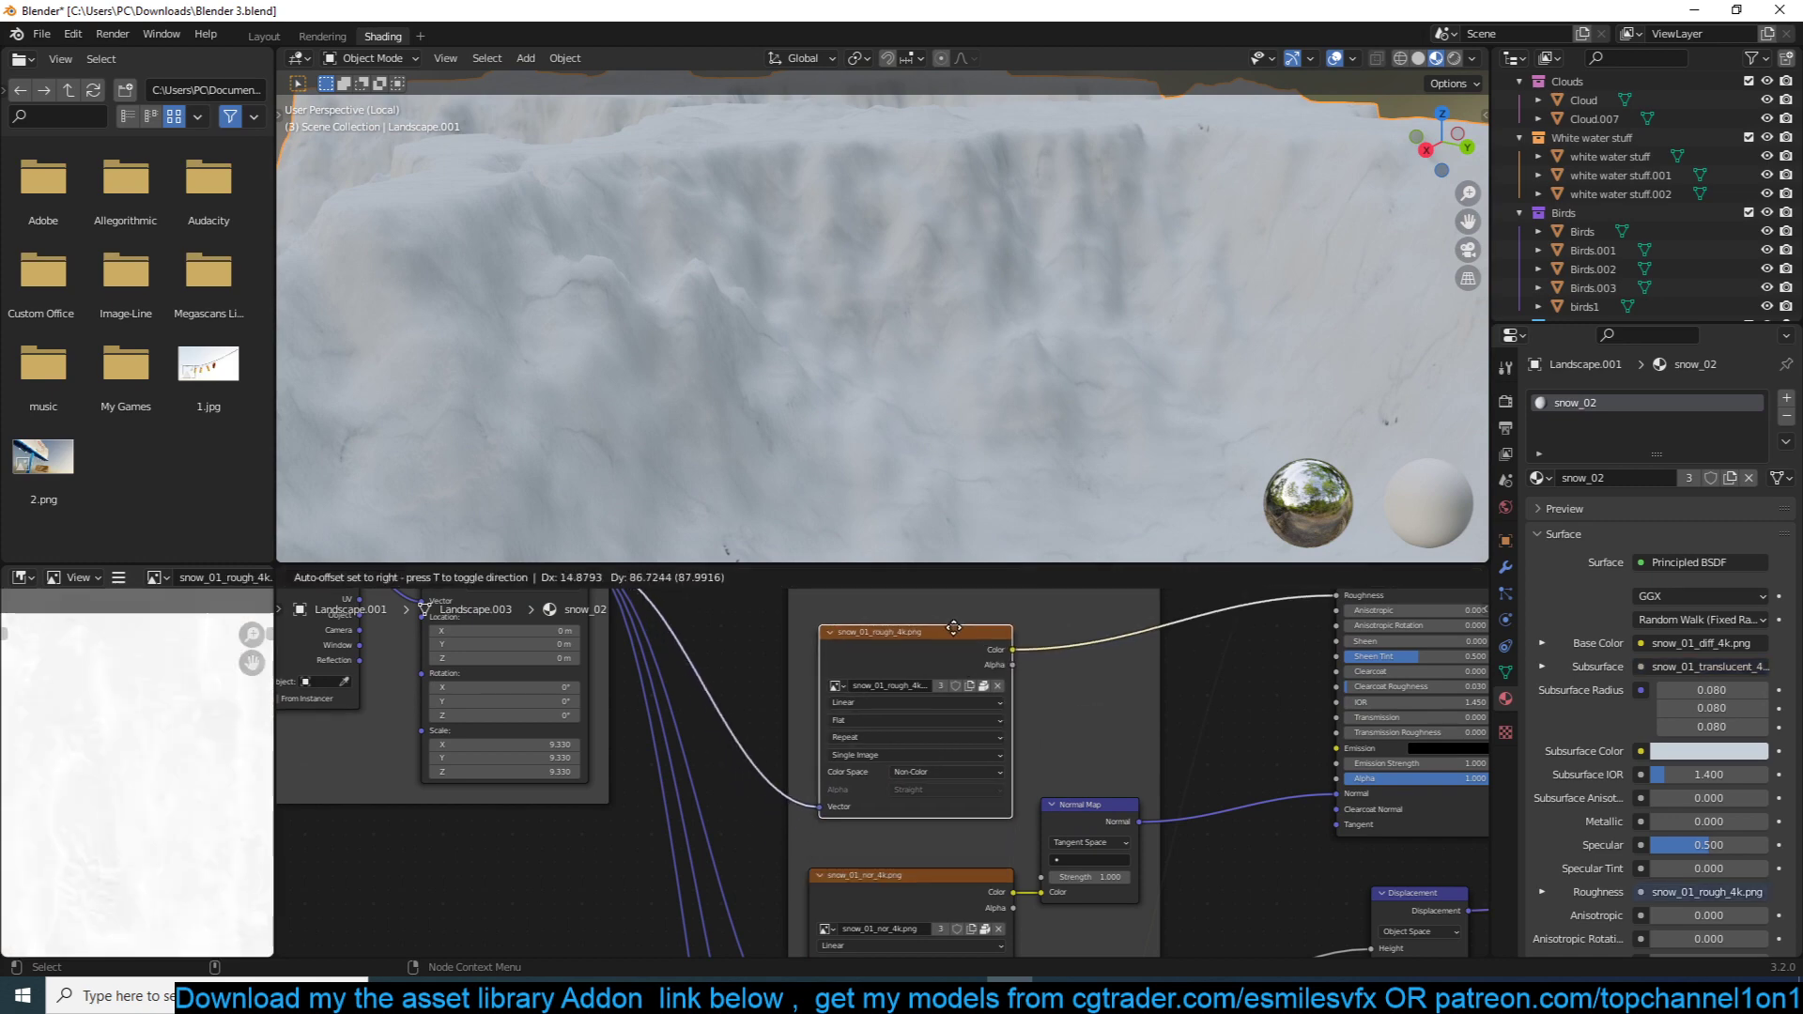
{"action": "scroll", "coordinate": [993, 694], "scroll_direction": "down", "scroll_amount": 4}
{"action": "scroll", "coordinate": [997, 787], "scroll_direction": "up", "scroll_amount": 5}
{"action": "middle_click_drag", "start_coordinate": [994, 690], "coordinate": [1001, 868]}
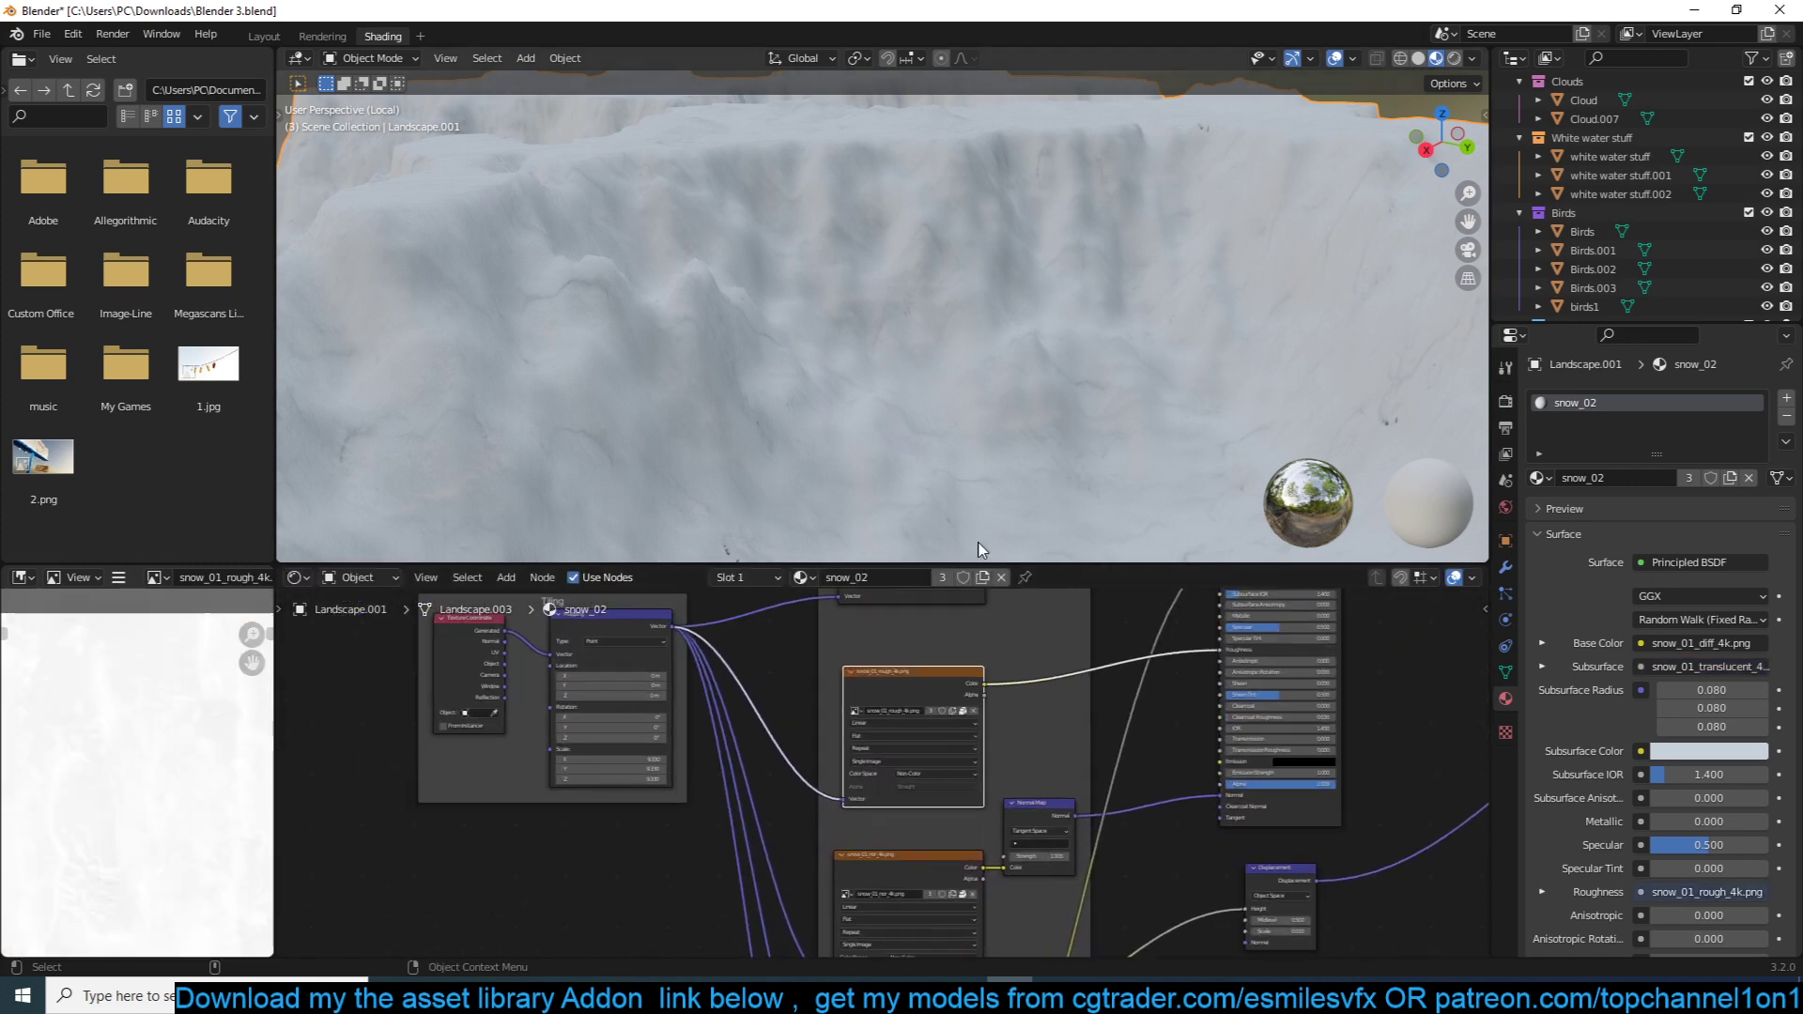
Preview the snow_01_diff_4k.png texture alone on the landscape through a Viewer node.
{"action": "middle_click_drag", "start_coordinate": [962, 612], "coordinate": [940, 783]}
{"action": "left_click", "coordinate": [944, 655], "text": "ctrl+shift"}
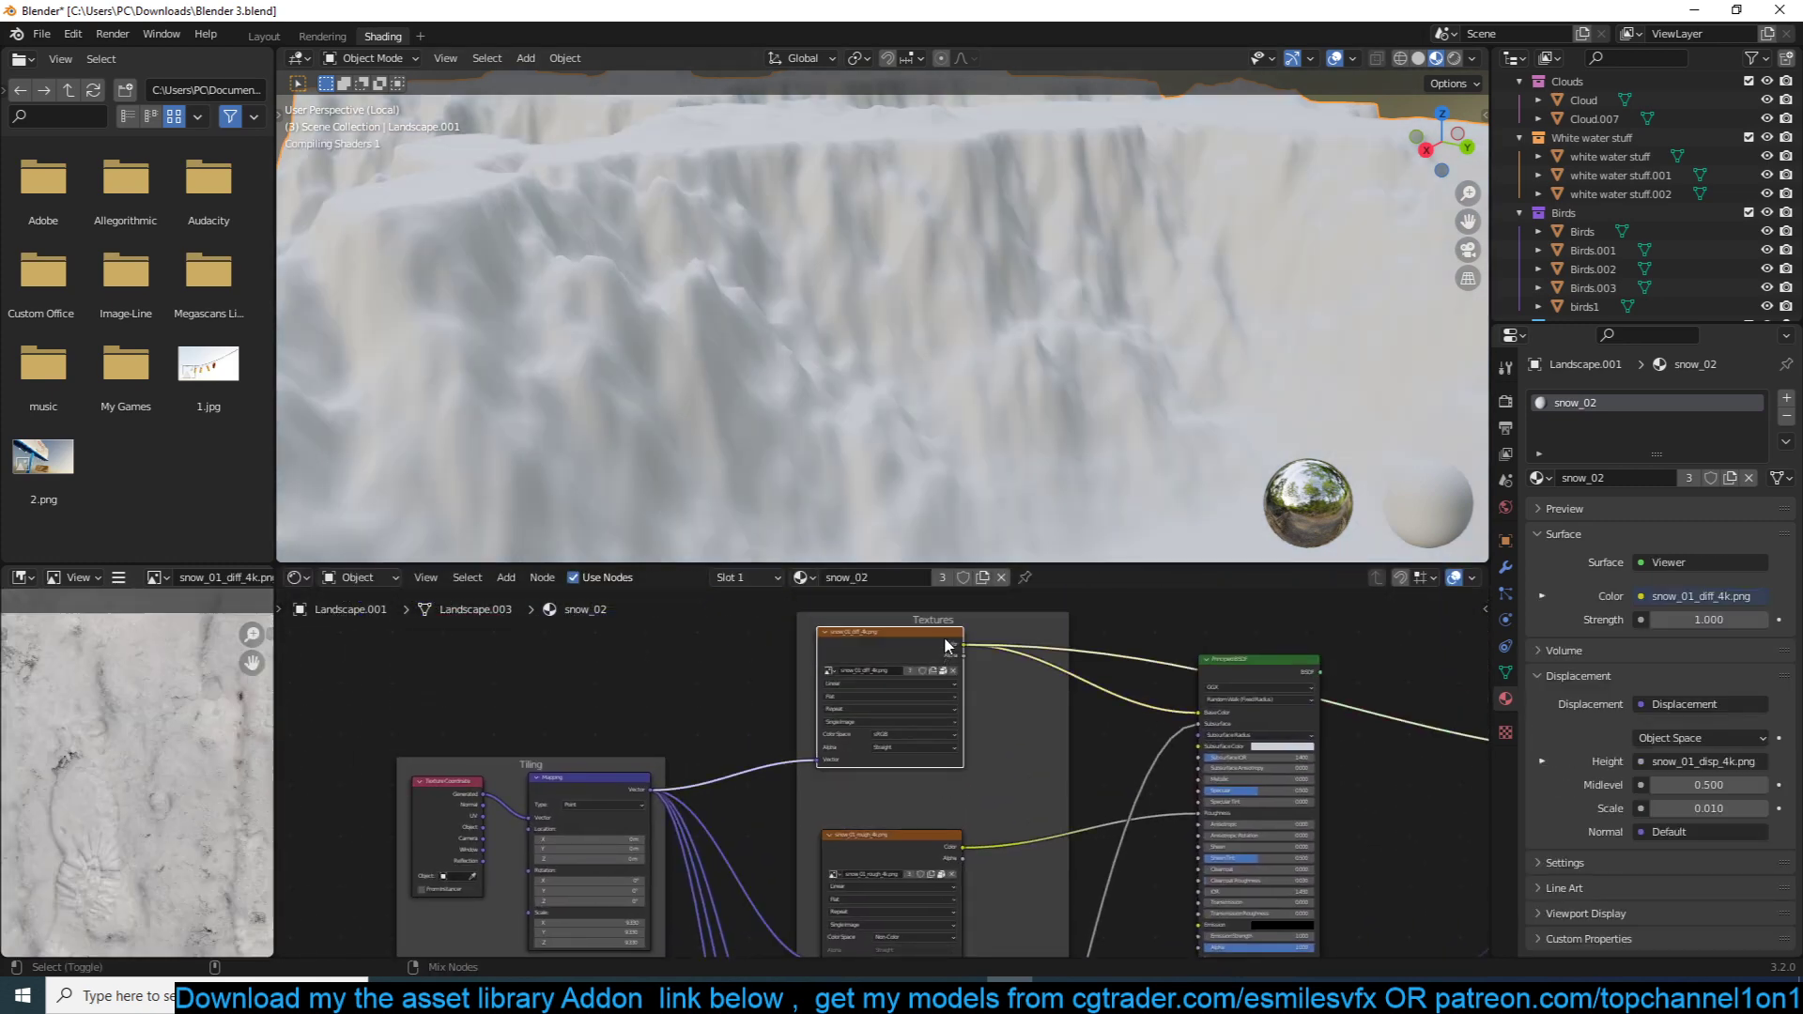
{"action": "scroll", "coordinate": [1040, 513], "scroll_direction": "down", "scroll_amount": 1}
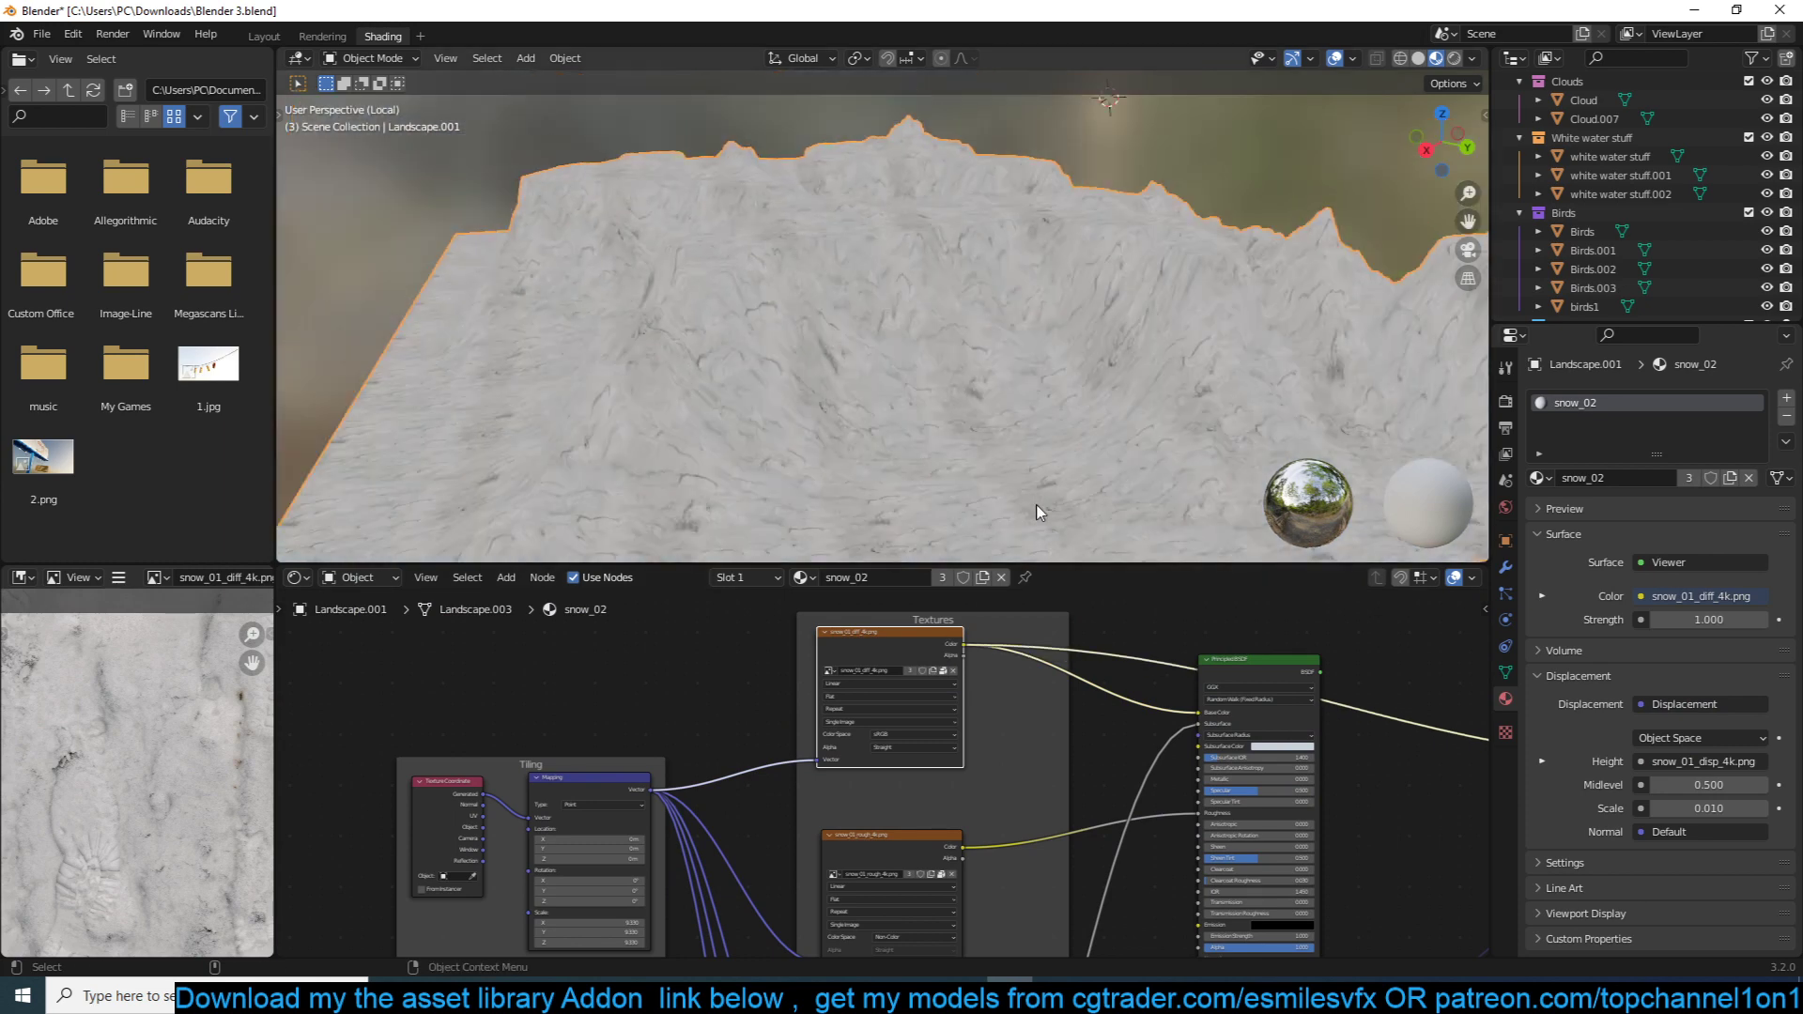
{"action": "middle_click_drag", "start_coordinate": [1039, 510], "coordinate": [887, 496]}
{"action": "scroll", "coordinate": [850, 807], "scroll_direction": "up", "scroll_amount": 1}
Preview the snow_01_rough_4k.png roughness texture alone on the landscape.
{"action": "middle_click_drag", "start_coordinate": [850, 810], "coordinate": [894, 692]}
{"action": "left_click", "coordinate": [918, 721], "text": "ctrl+shift"}
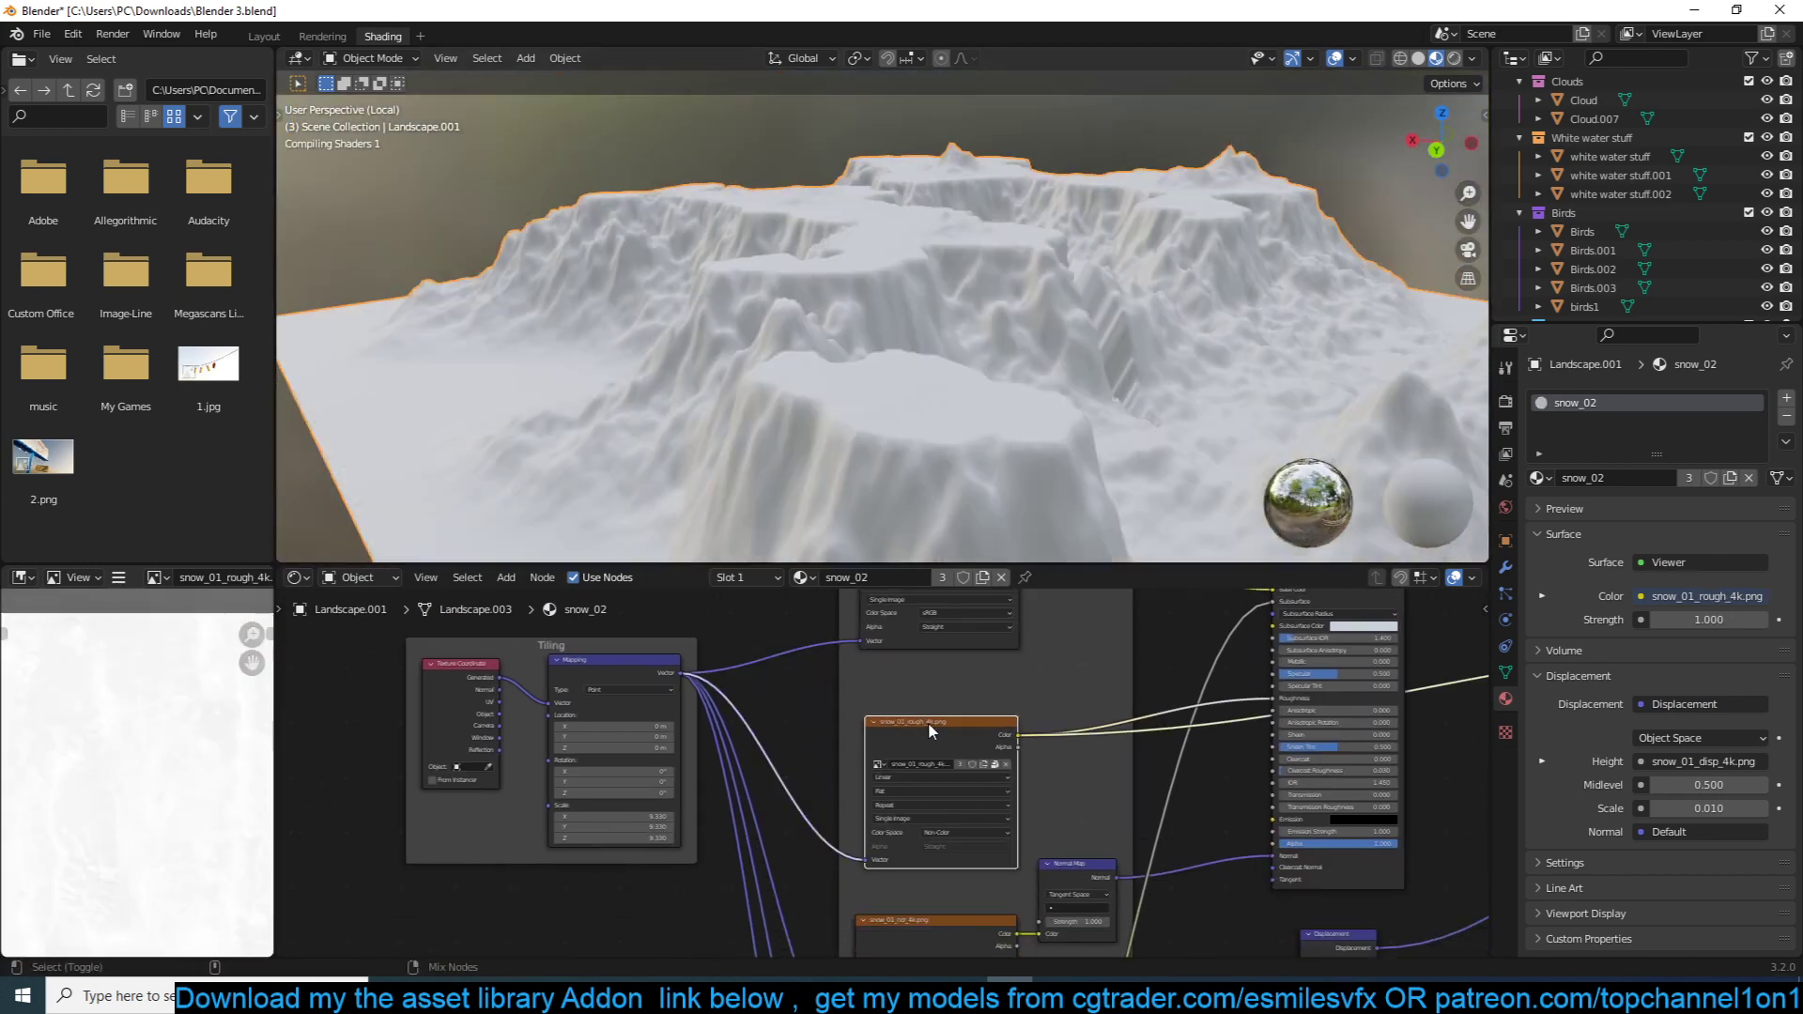
{"action": "middle_click_drag", "start_coordinate": [977, 545], "coordinate": [1122, 465]}
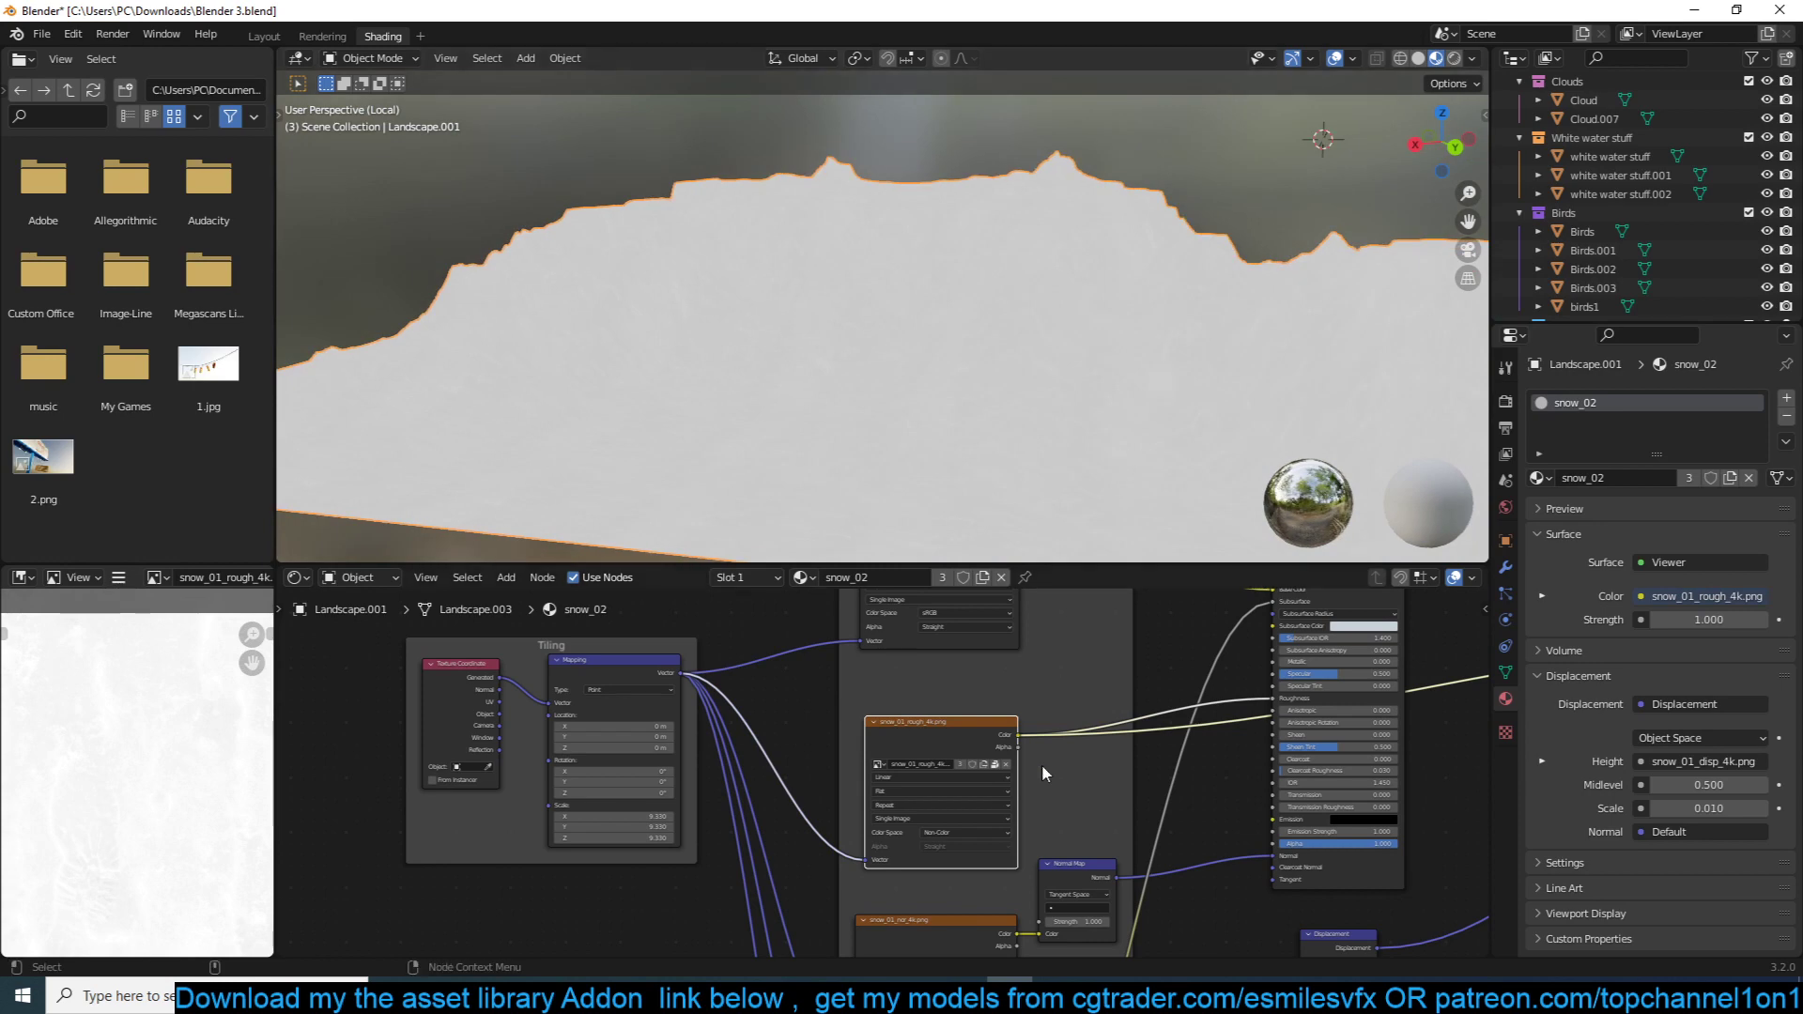
Preview the snow_01_nor_4k.png normal texture and the snow_01_disp_4k.png displacement texture in turn on the landscape.
{"action": "middle_click_drag", "start_coordinate": [1040, 764], "coordinate": [1080, 667]}
{"action": "left_click", "coordinate": [1080, 666], "text": "ctrl+shift"}
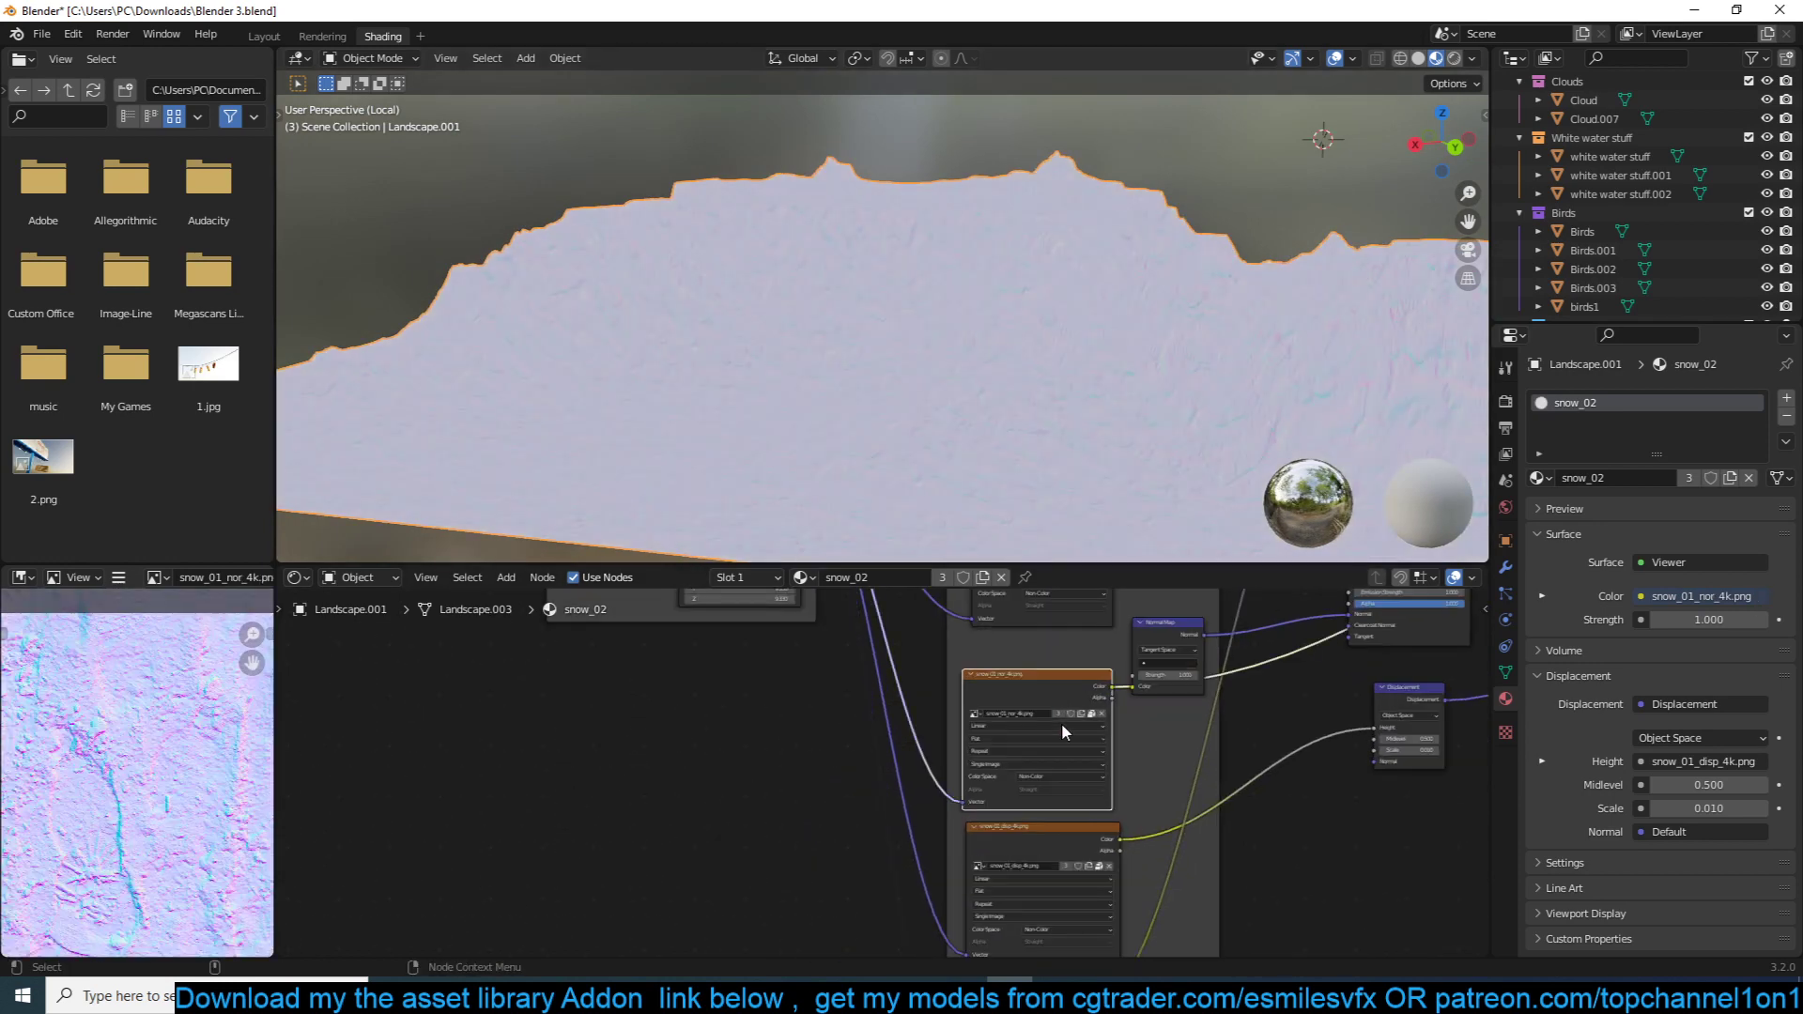
{"action": "left_click", "coordinate": [1075, 837], "text": "ctrl+shift"}
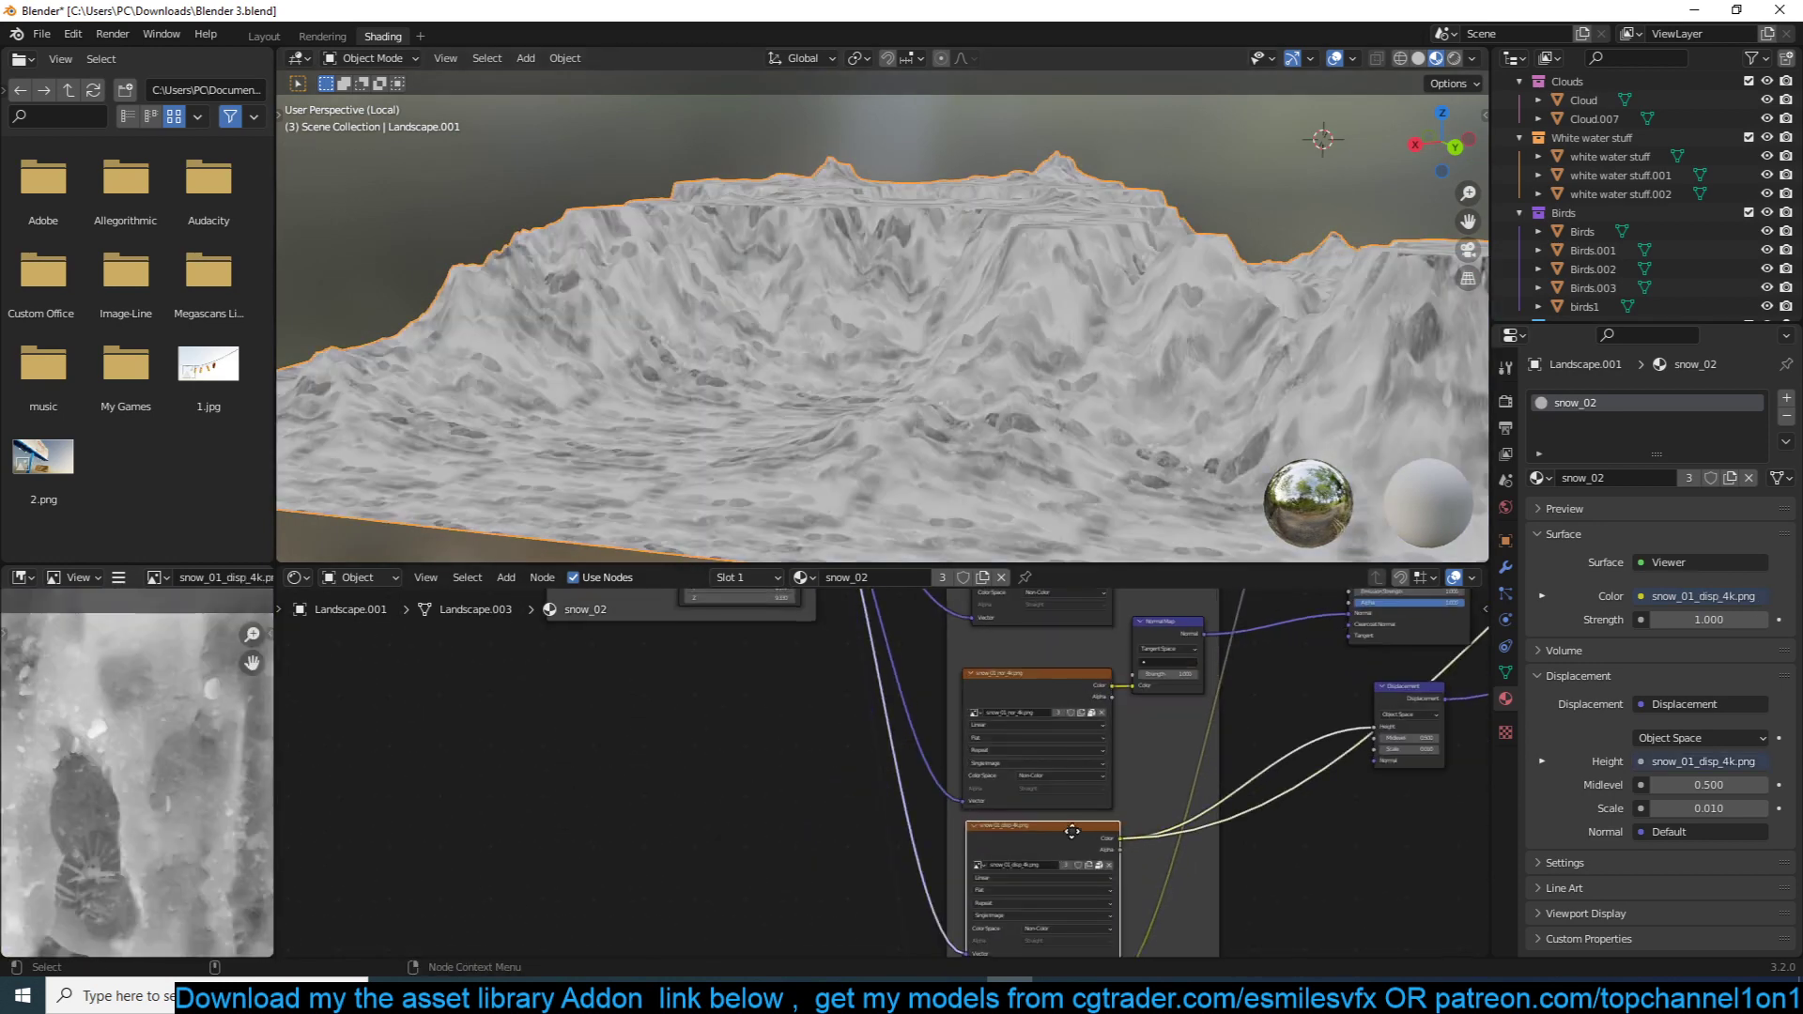
{"action": "middle_click_drag", "start_coordinate": [1074, 835], "coordinate": [970, 633]}
{"action": "scroll", "coordinate": [983, 756], "scroll_direction": "down", "scroll_amount": 2}
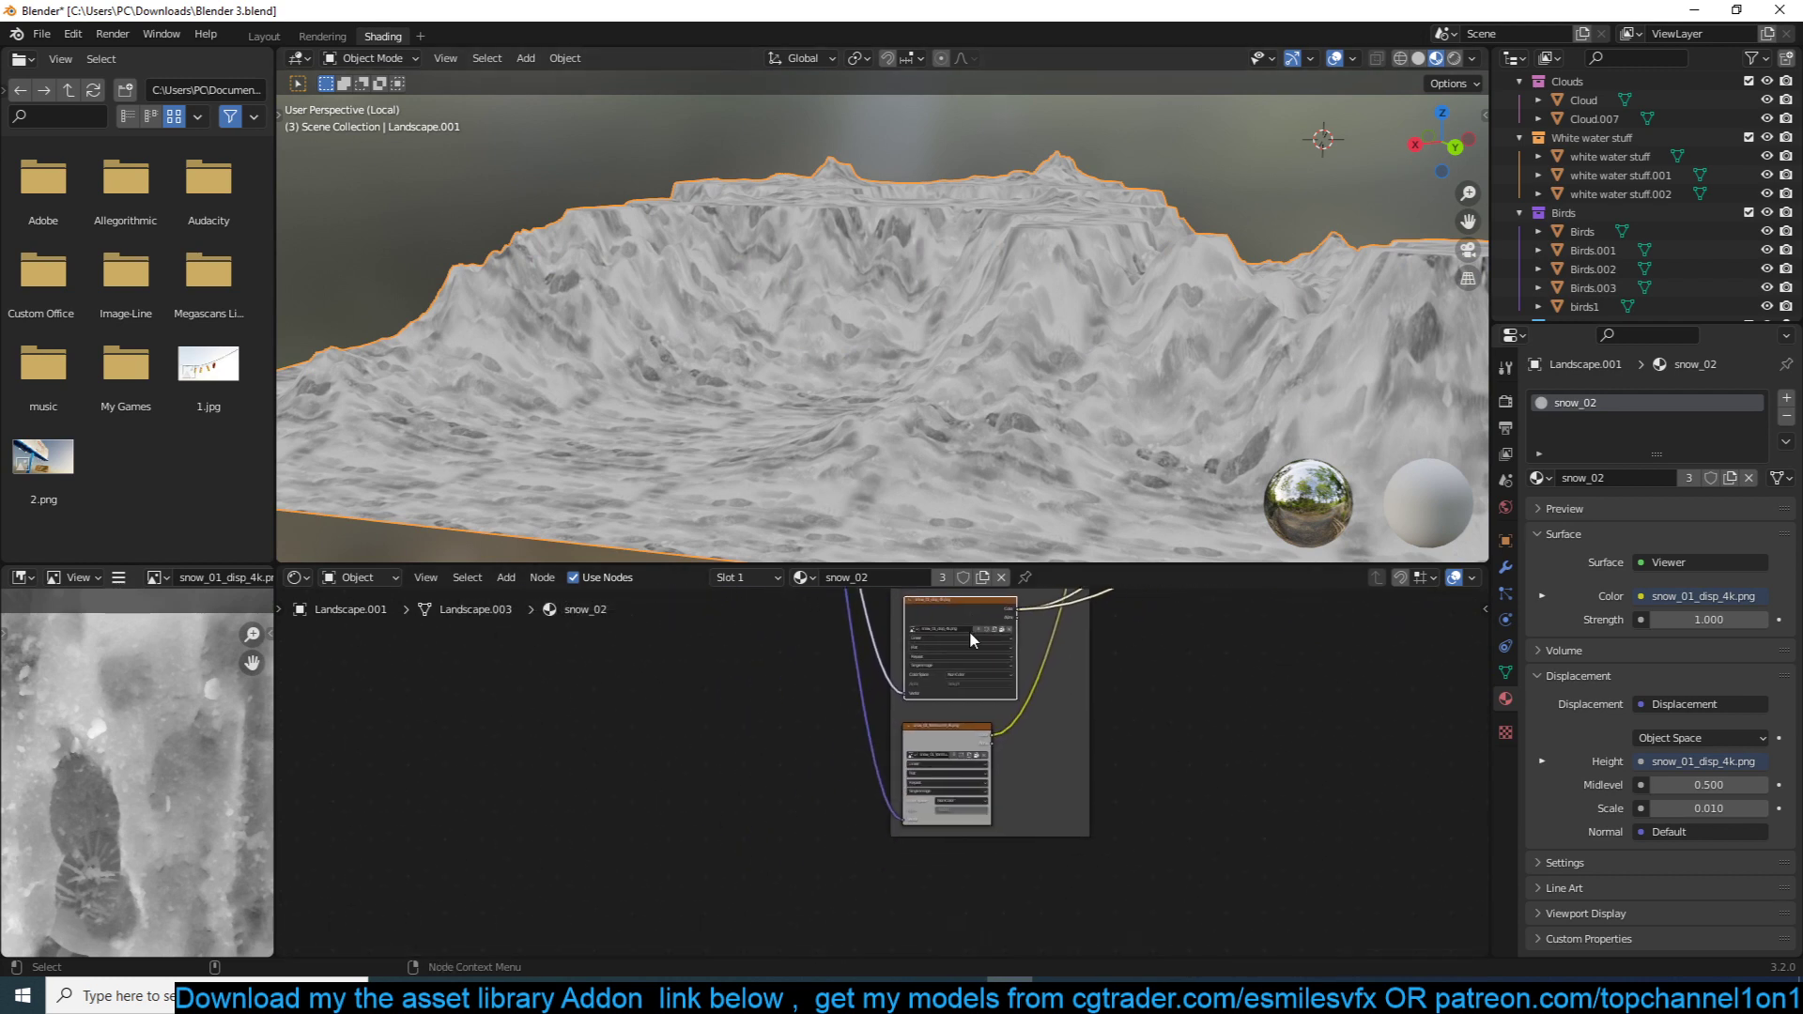
Preview the snow_01_translucent_4k.png texture alone on the landscape.
{"action": "scroll", "coordinate": [997, 702], "scroll_direction": "up", "scroll_amount": 10}
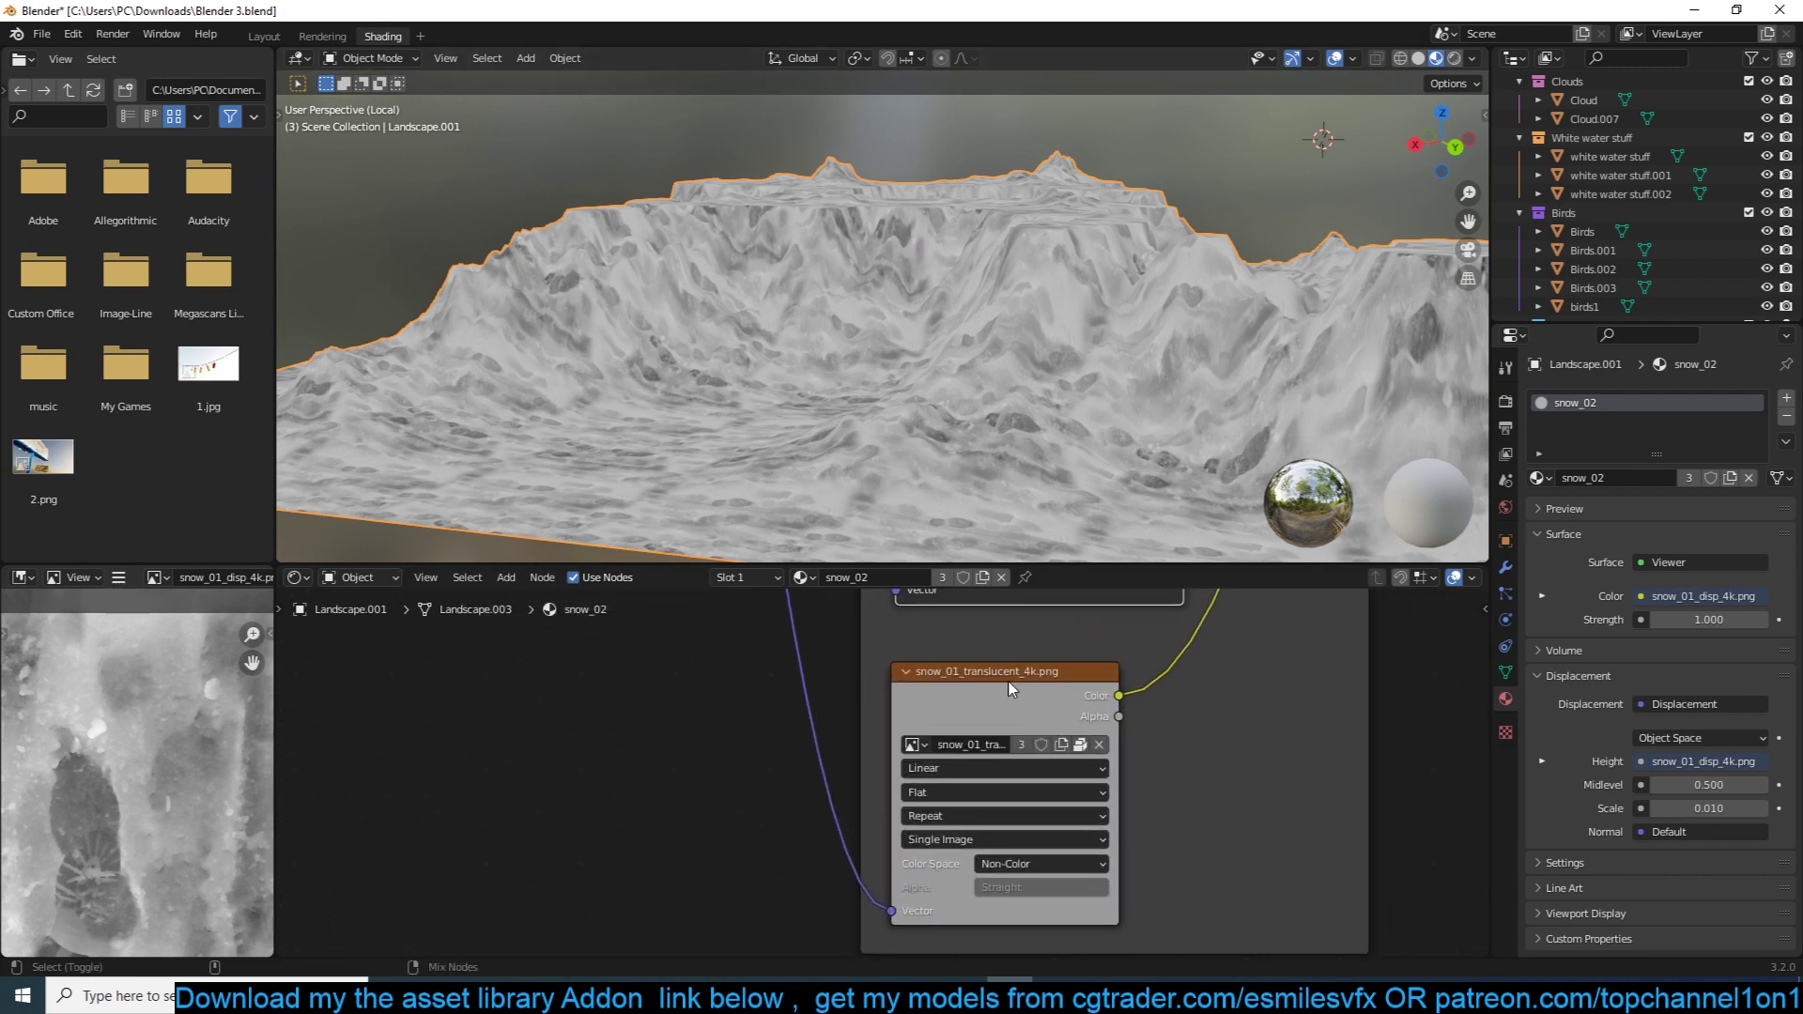
{"action": "left_click", "coordinate": [1011, 690], "text": "ctrl+shift"}
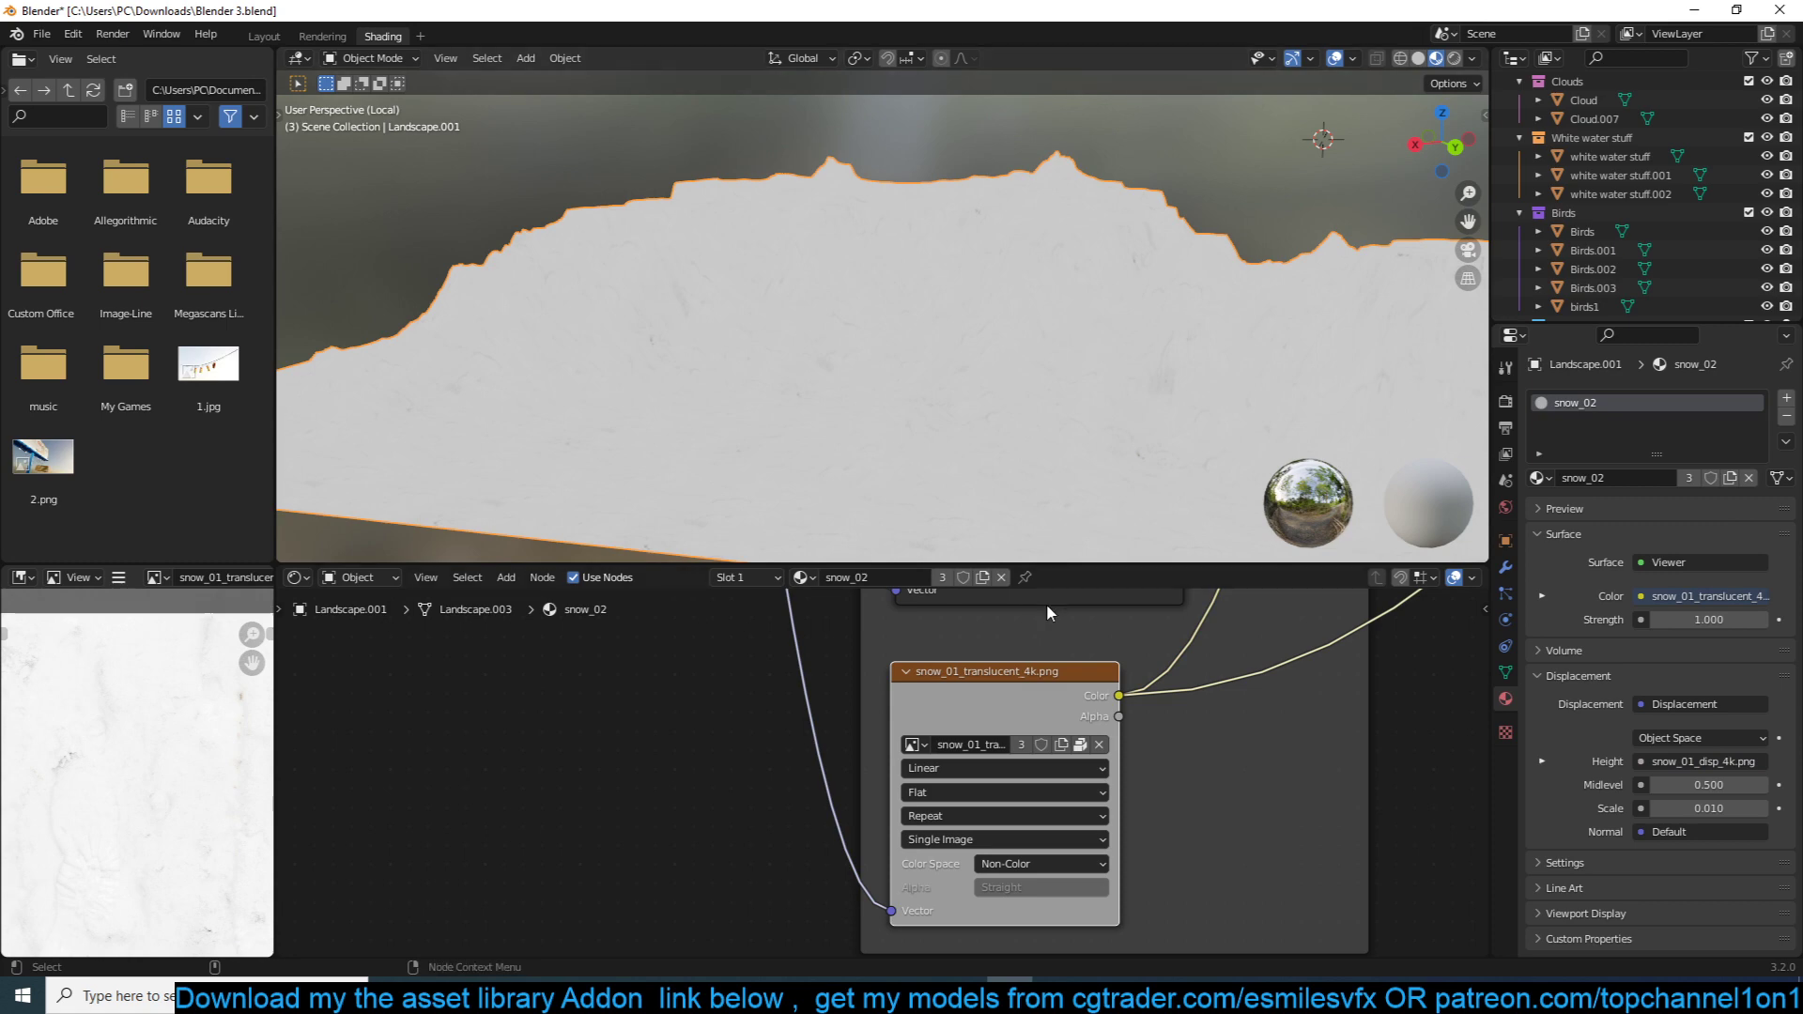
{"action": "scroll", "coordinate": [1049, 612], "scroll_direction": "down", "scroll_amount": 6}
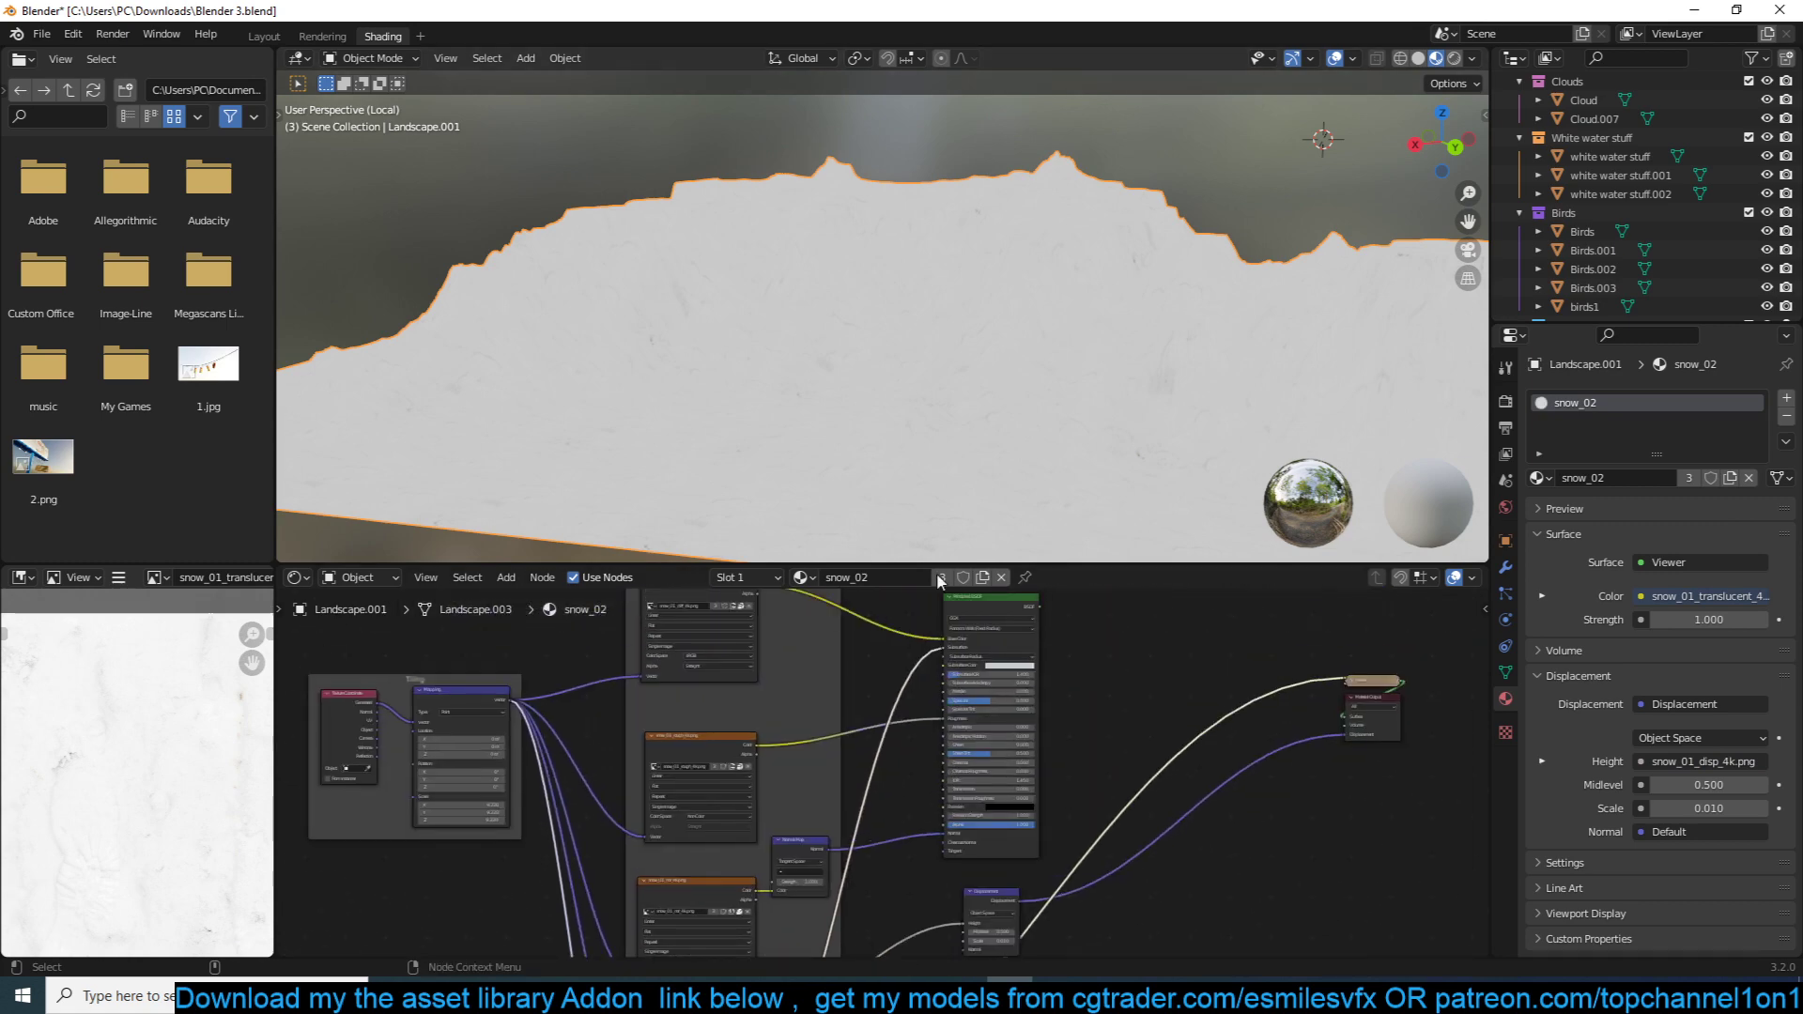
Reconnect the Principled BSDF as the snow_02 material's surface and bring the rest of the scene back from the landscape's isolated view.
{"action": "scroll", "coordinate": [967, 662], "scroll_direction": "up", "scroll_amount": 7}
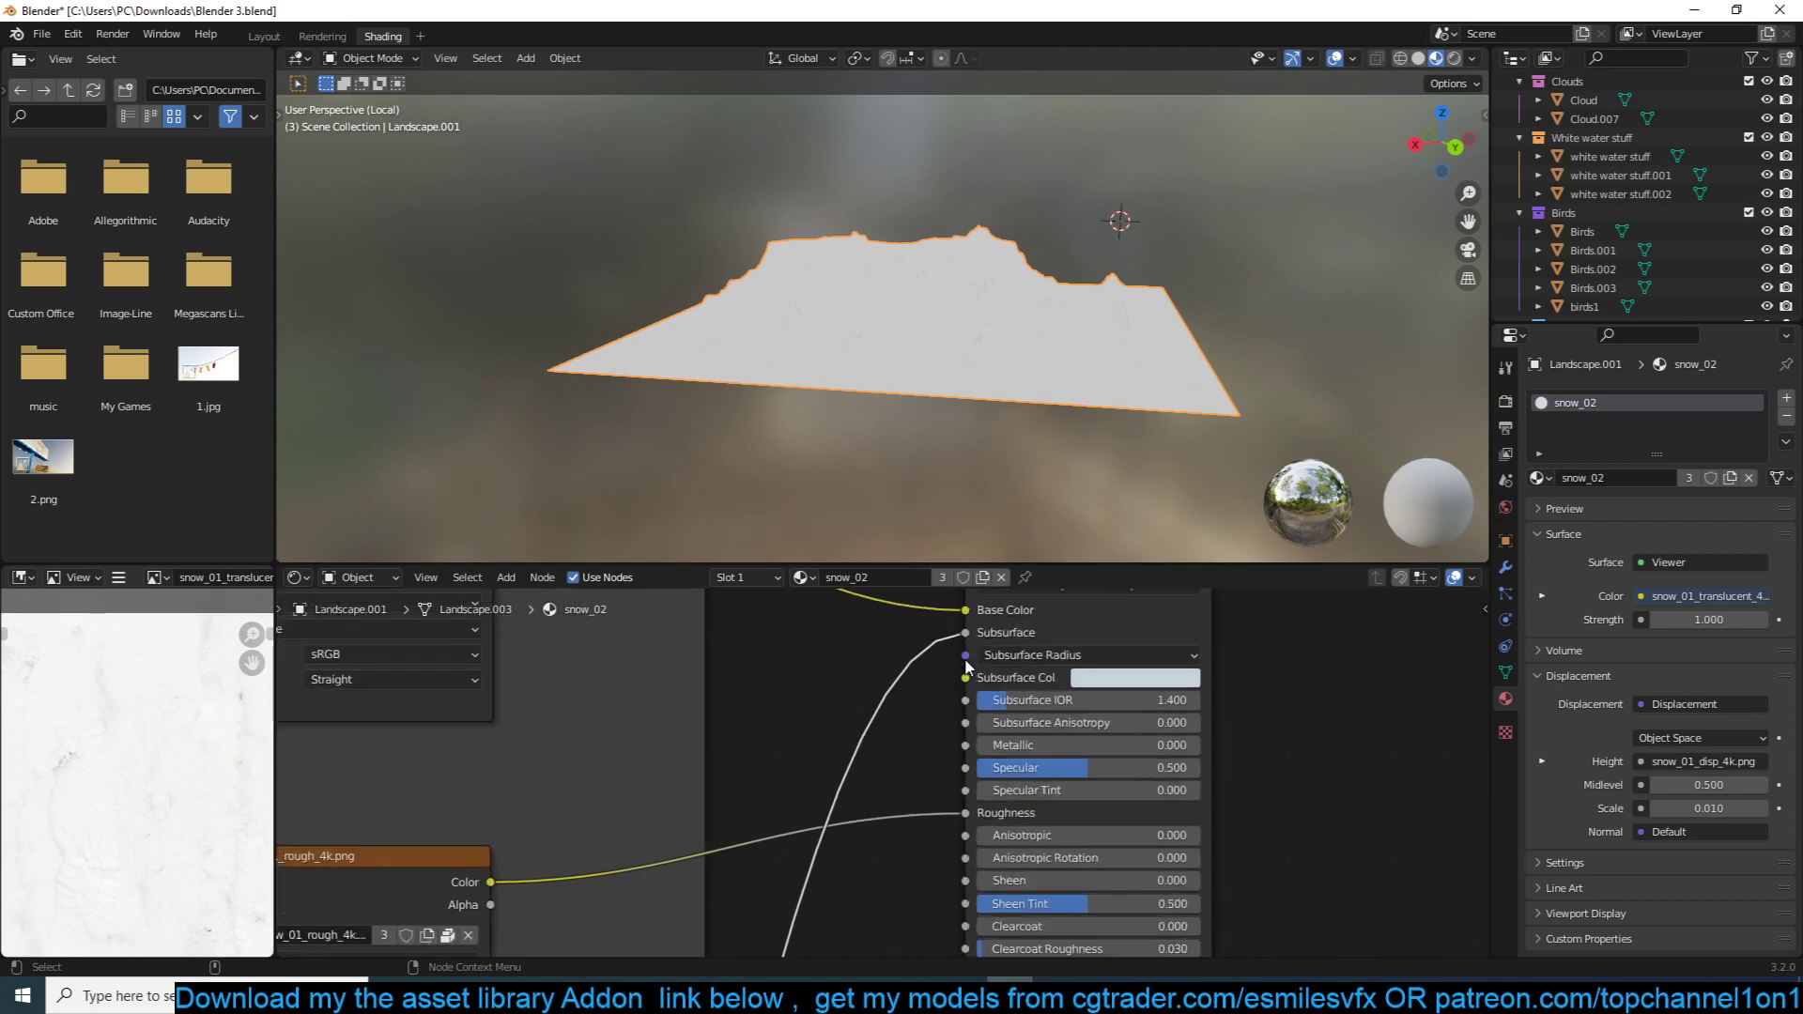
{"action": "middle_click_drag", "start_coordinate": [966, 660], "coordinate": [880, 783]}
{"action": "scroll", "coordinate": [955, 704], "scroll_direction": "down", "scroll_amount": 5}
{"action": "left_click", "coordinate": [993, 687], "text": "ctrl+shift"}
{"action": "middle_click_drag", "start_coordinate": [988, 221], "coordinate": [931, 309], "text": "shift"}
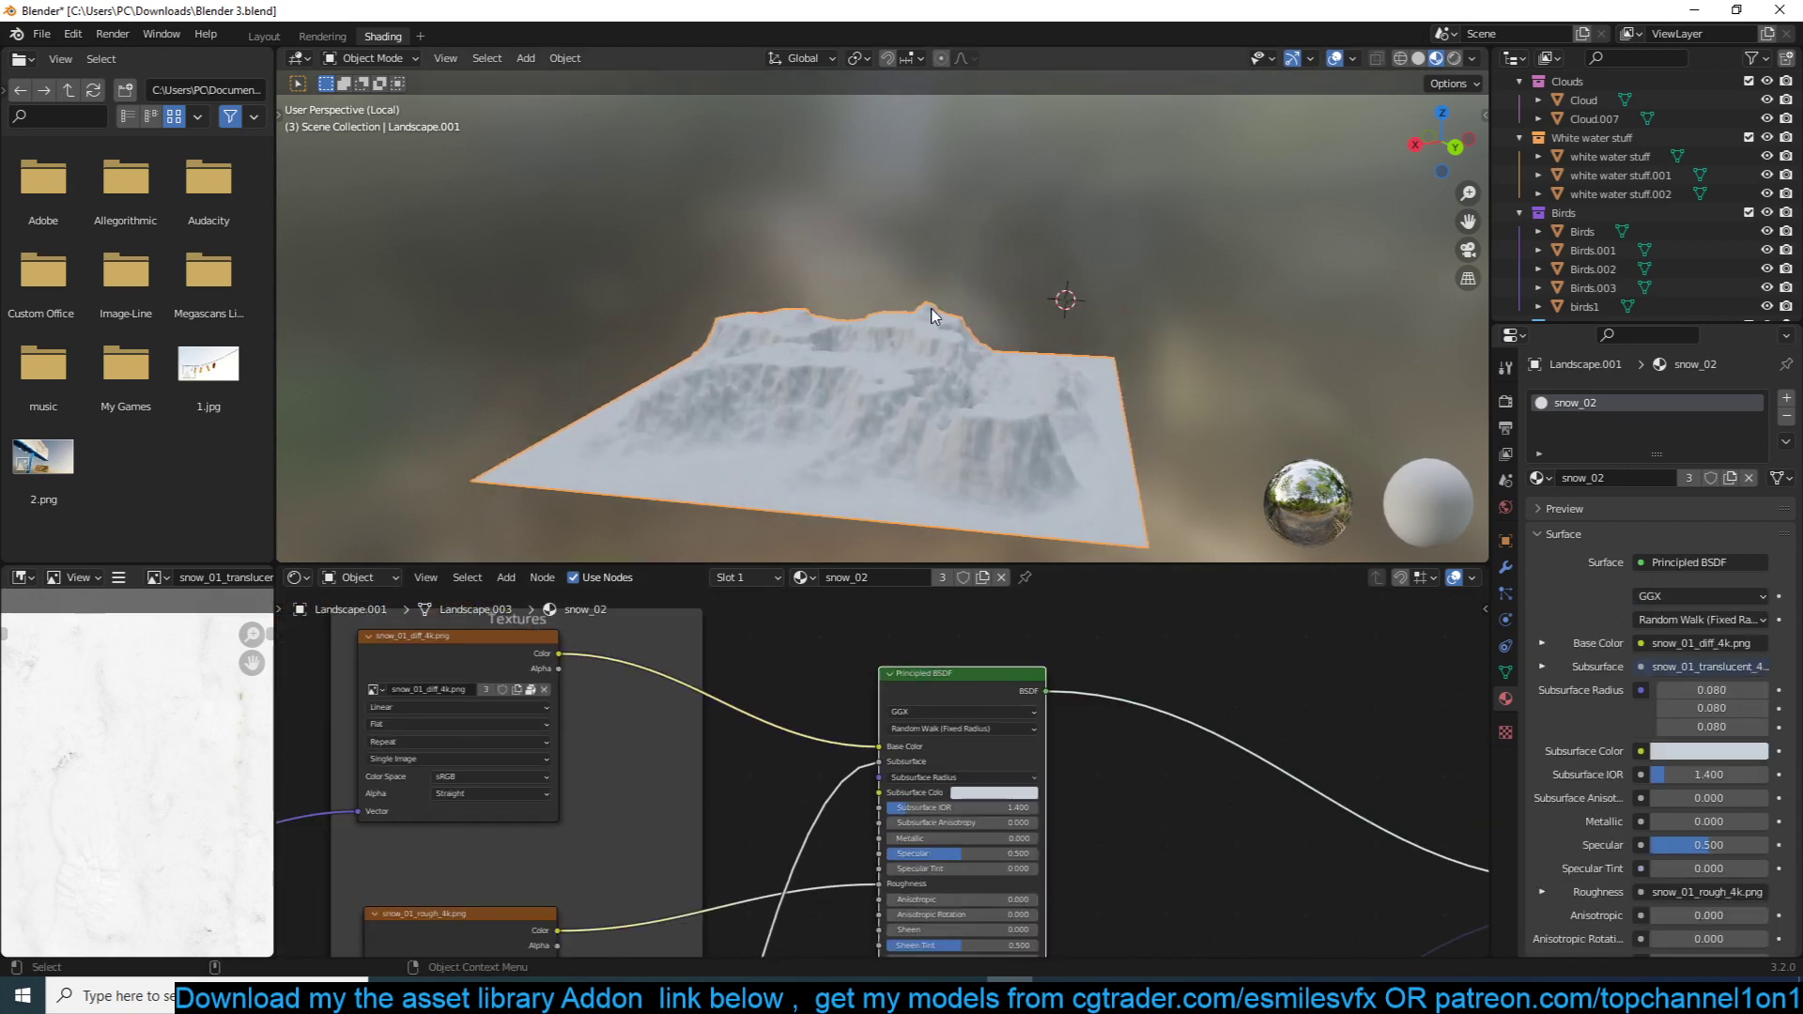
{"action": "scroll", "coordinate": [932, 317], "scroll_direction": "up", "scroll_amount": 5}
{"action": "scroll", "coordinate": [931, 317], "scroll_direction": "down", "scroll_amount": 3}
{"action": "key", "text": "KP_Divide"}
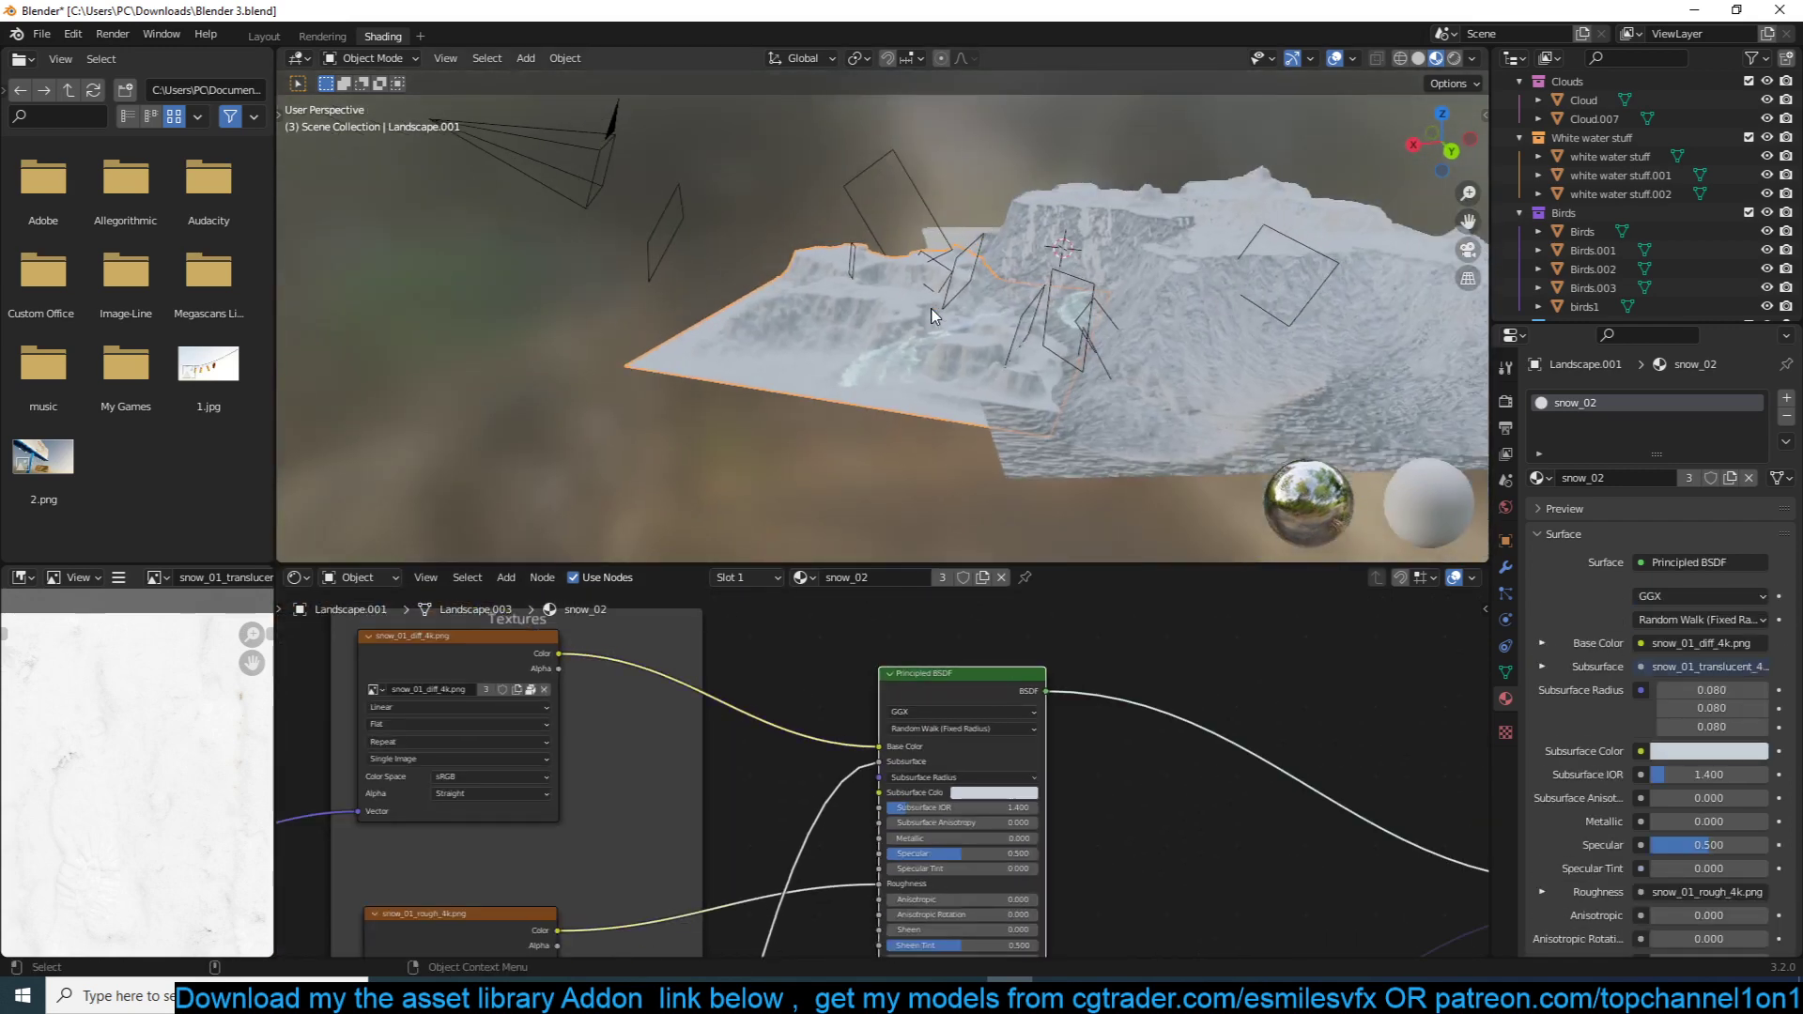
Isolate the ship wake plane and examine how its ship-wakes2.jpg texture and ColorRamp drive the Principled BSDF.
{"action": "middle_click_drag", "start_coordinate": [1024, 360], "coordinate": [917, 297]}
{"action": "left_click", "coordinate": [944, 269]}
{"action": "key", "text": "KP_Divide"}
{"action": "scroll", "coordinate": [892, 354], "scroll_direction": "up", "scroll_amount": 5}
{"action": "scroll", "coordinate": [843, 685], "scroll_direction": "down", "scroll_amount": 5}
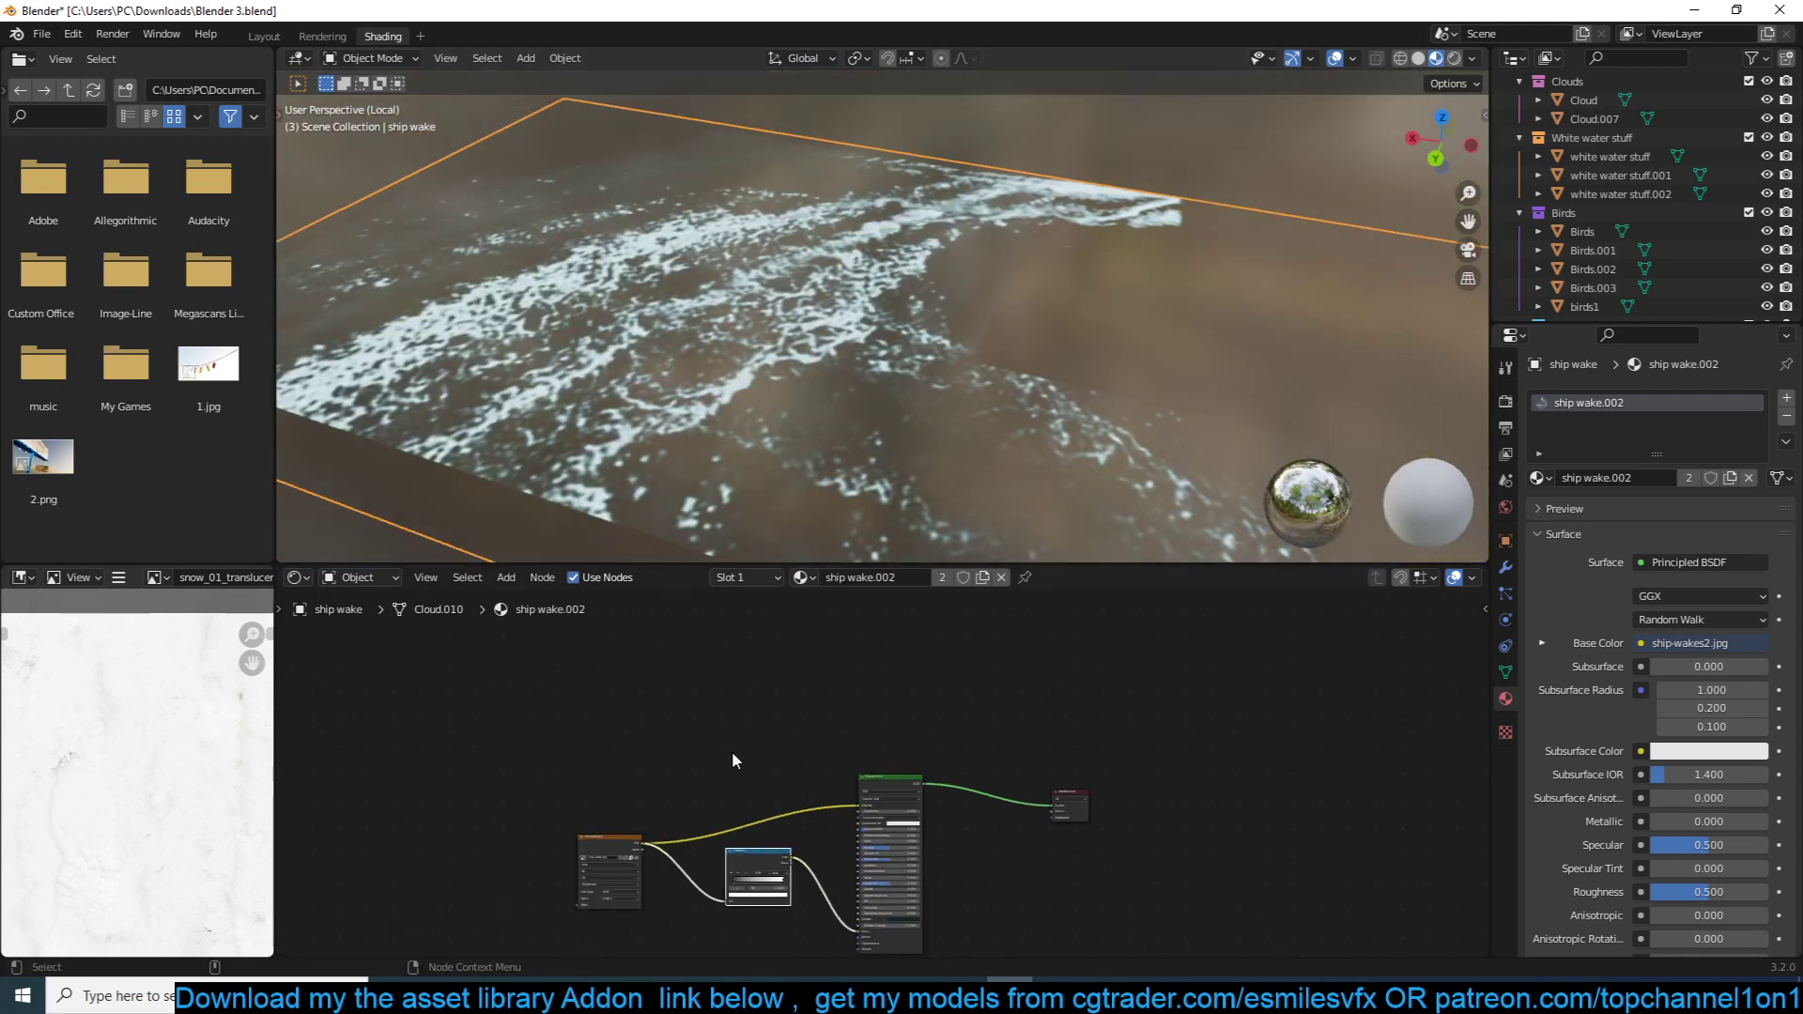
{"action": "scroll", "coordinate": [954, 659], "scroll_direction": "up", "scroll_amount": 6}
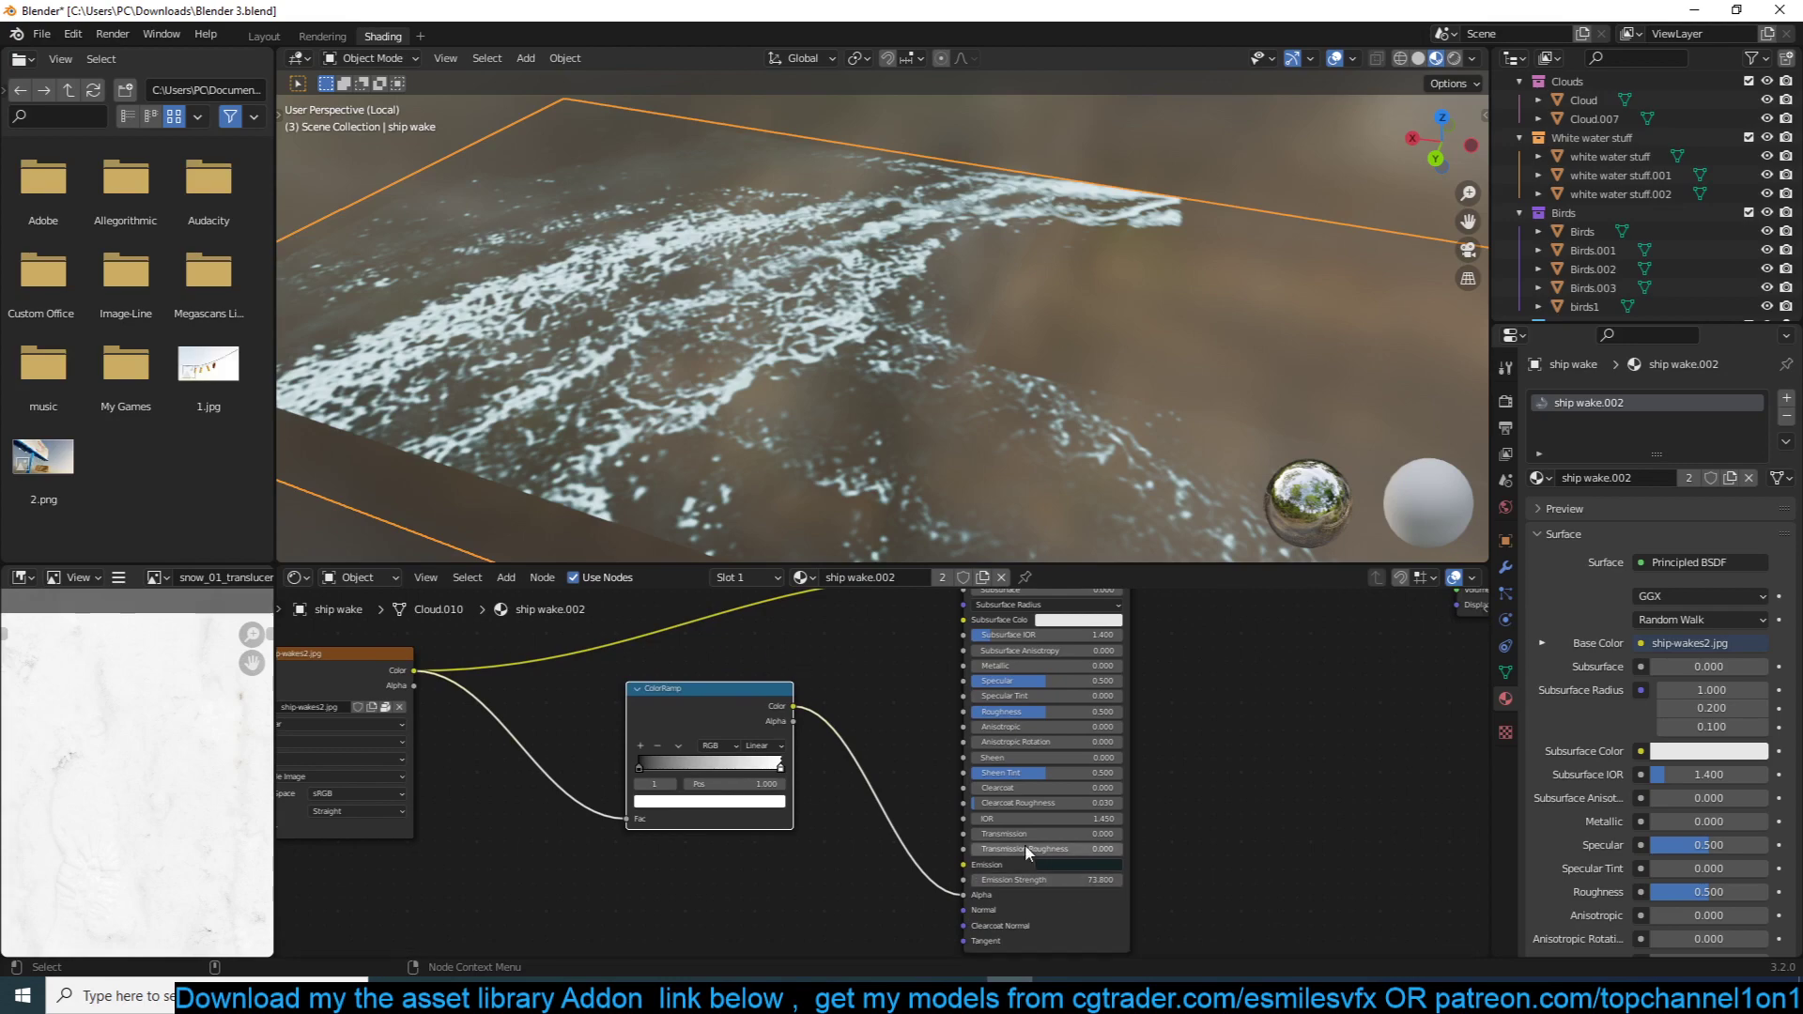
{"action": "middle_click_drag", "start_coordinate": [1025, 847], "coordinate": [1065, 934]}
{"action": "scroll", "coordinate": [1156, 375], "scroll_direction": "down", "scroll_amount": 4}
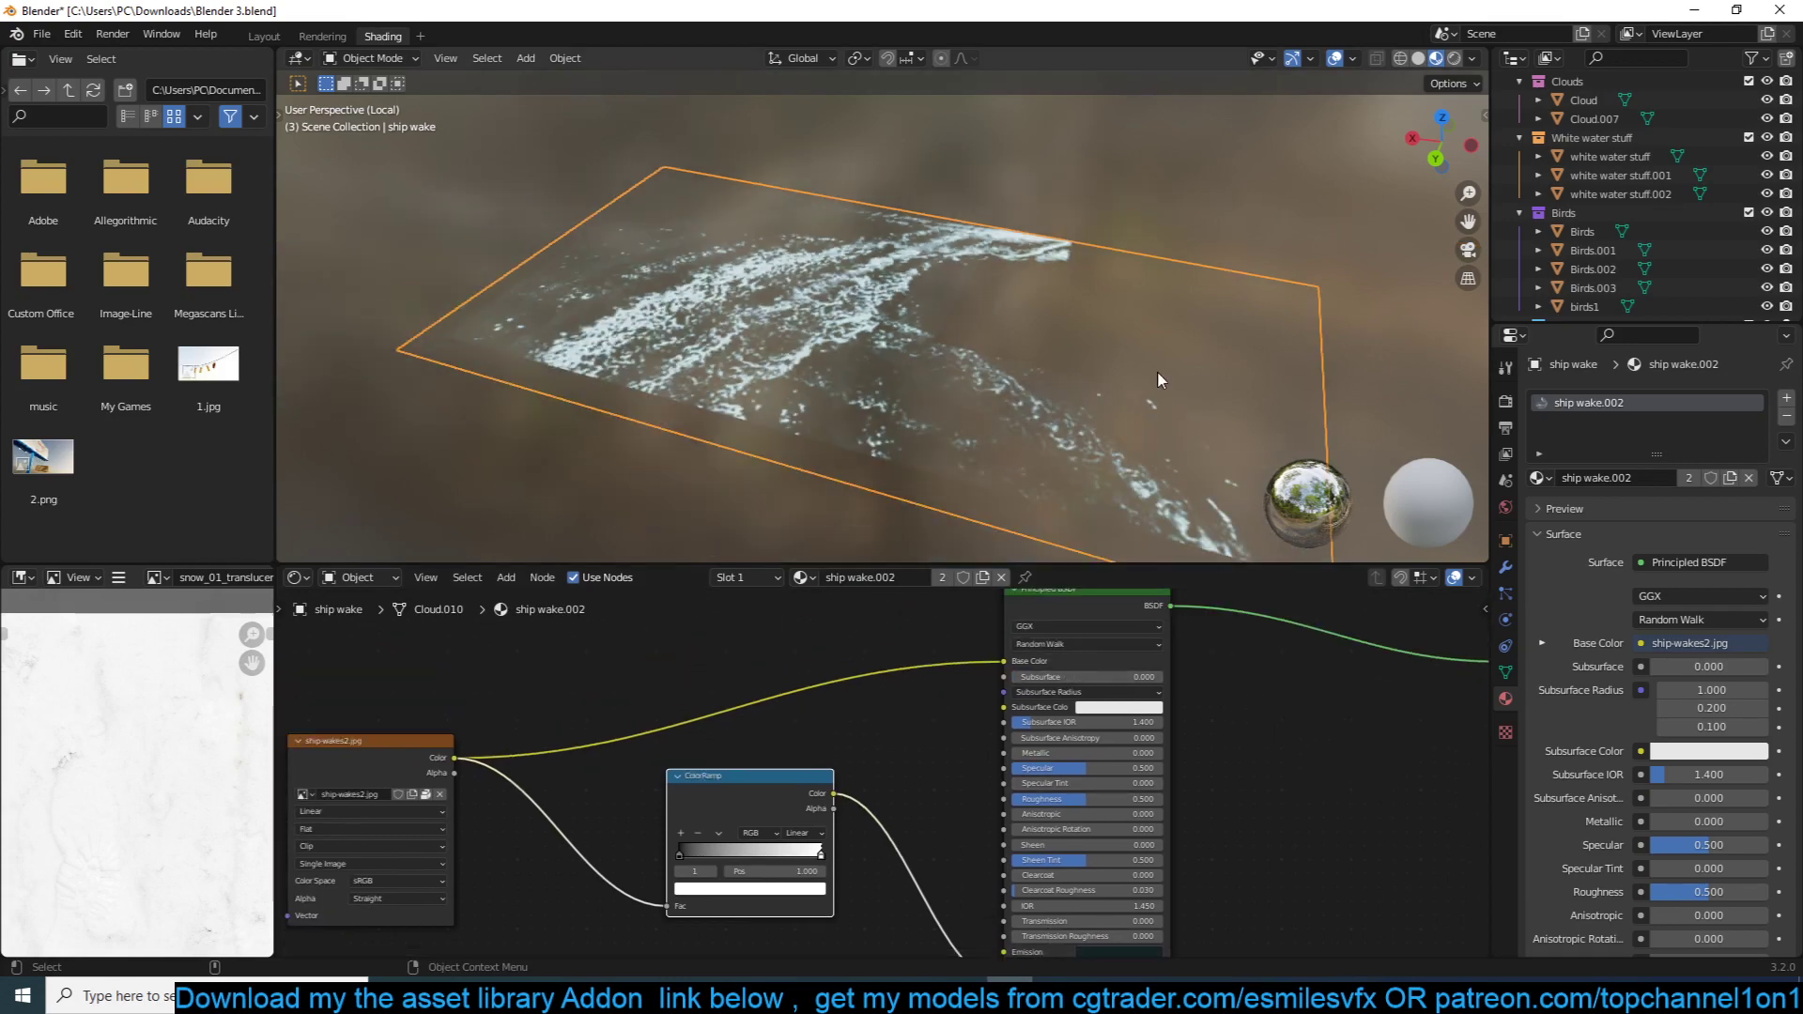
Leave the ship wake's isolated view and unhide all hidden objects in the scene.
{"action": "key", "text": "KP_Divide"}
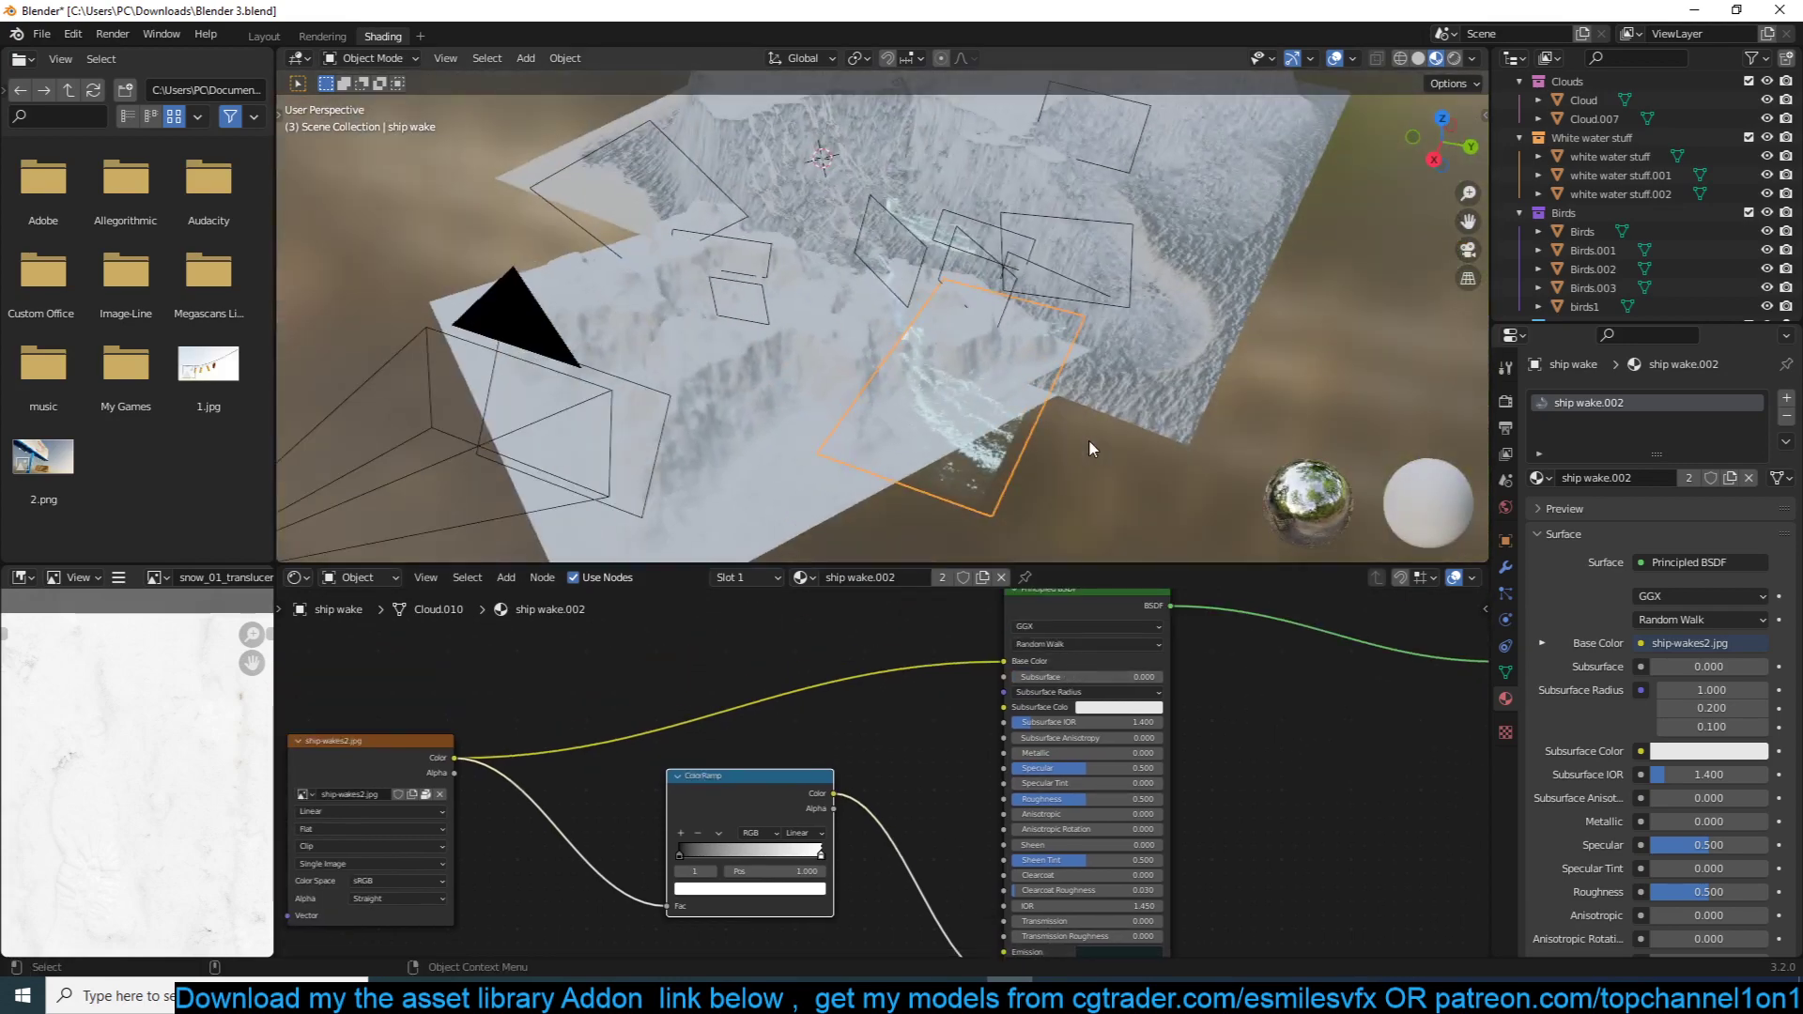
{"action": "key", "text": "alt+h"}
{"action": "key", "text": "alt+a"}
{"action": "middle_click_drag", "start_coordinate": [1086, 385], "coordinate": [792, 260]}
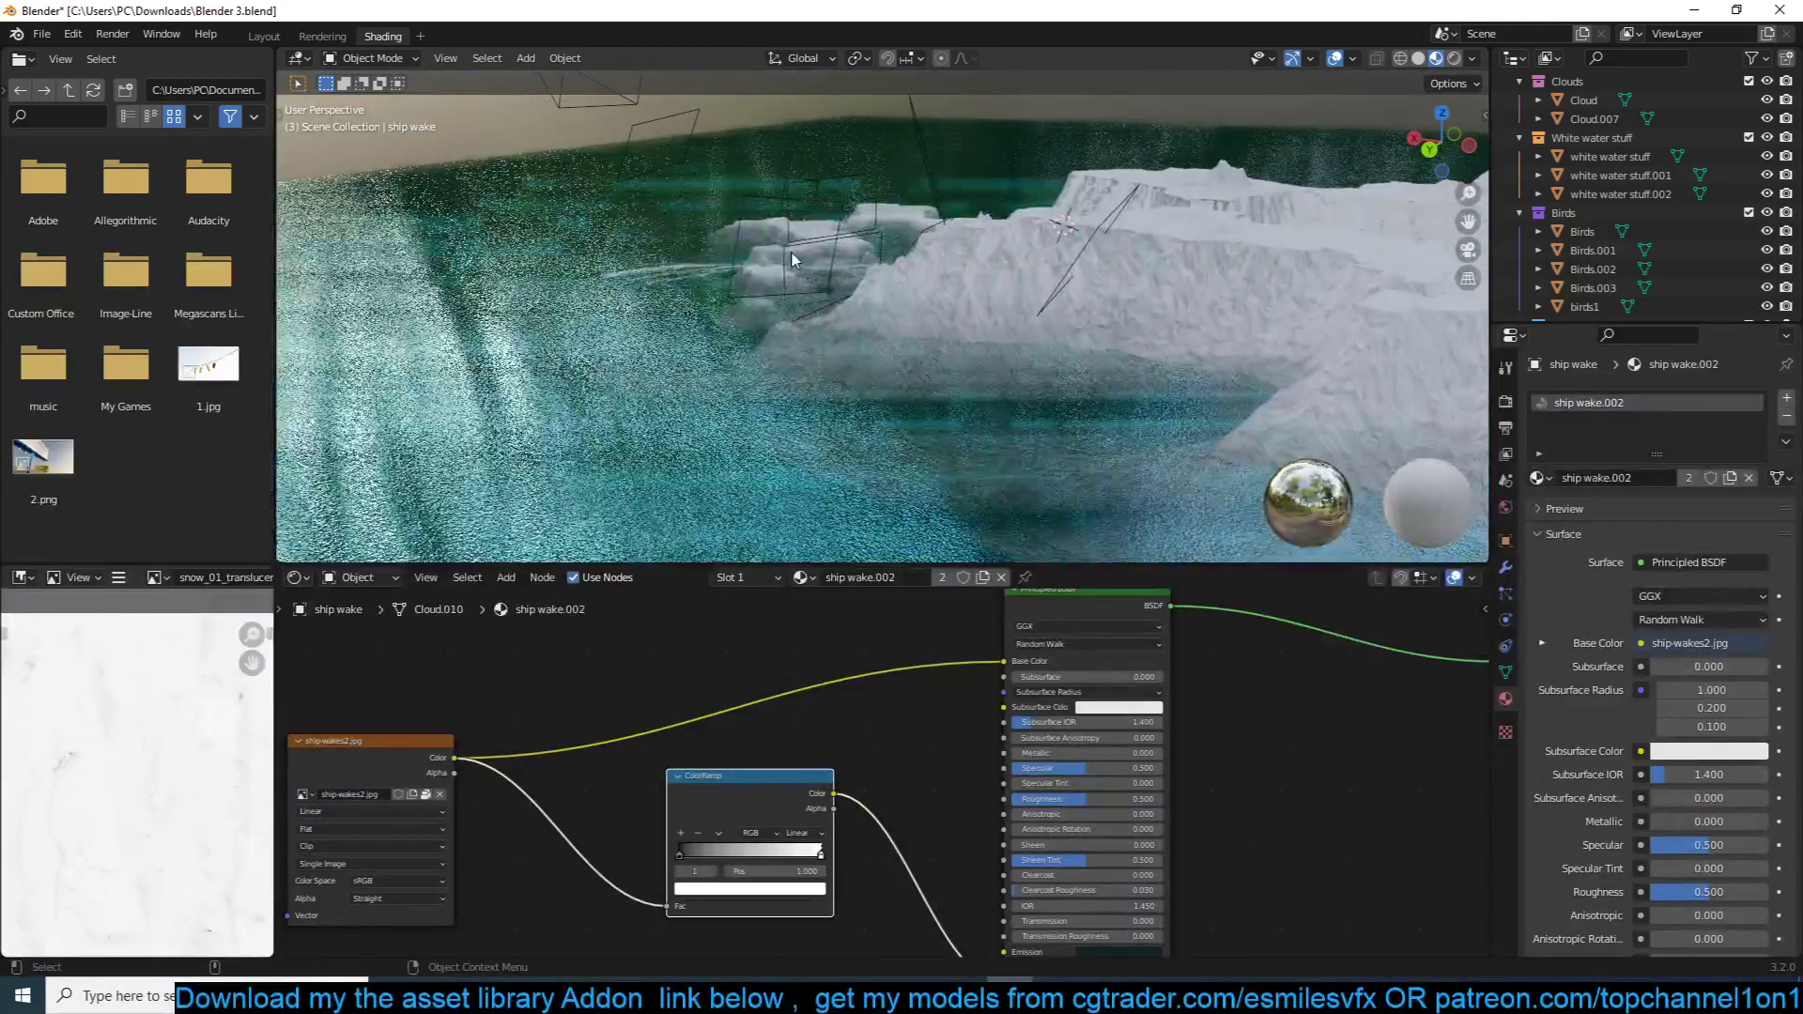
Select the Birds.002 plane near the icebergs and examine the node setup of its birds1.001 material.
{"action": "left_click", "coordinate": [789, 259]}
{"action": "left_click", "coordinate": [762, 232]}
{"action": "left_click", "coordinate": [749, 199]}
{"action": "middle_click_drag", "start_coordinate": [748, 199], "coordinate": [1063, 363]}
{"action": "scroll", "coordinate": [967, 244], "scroll_direction": "up", "scroll_amount": 3}
{"action": "scroll", "coordinate": [1051, 407], "scroll_direction": "down", "scroll_amount": 1}
{"action": "scroll", "coordinate": [753, 779], "scroll_direction": "down", "scroll_amount": 3}
{"action": "middle_click_drag", "start_coordinate": [753, 780], "coordinate": [999, 702]}
{"action": "scroll", "coordinate": [999, 702], "scroll_direction": "up", "scroll_amount": 3}
{"action": "middle_click_drag", "start_coordinate": [671, 693], "coordinate": [697, 748]}
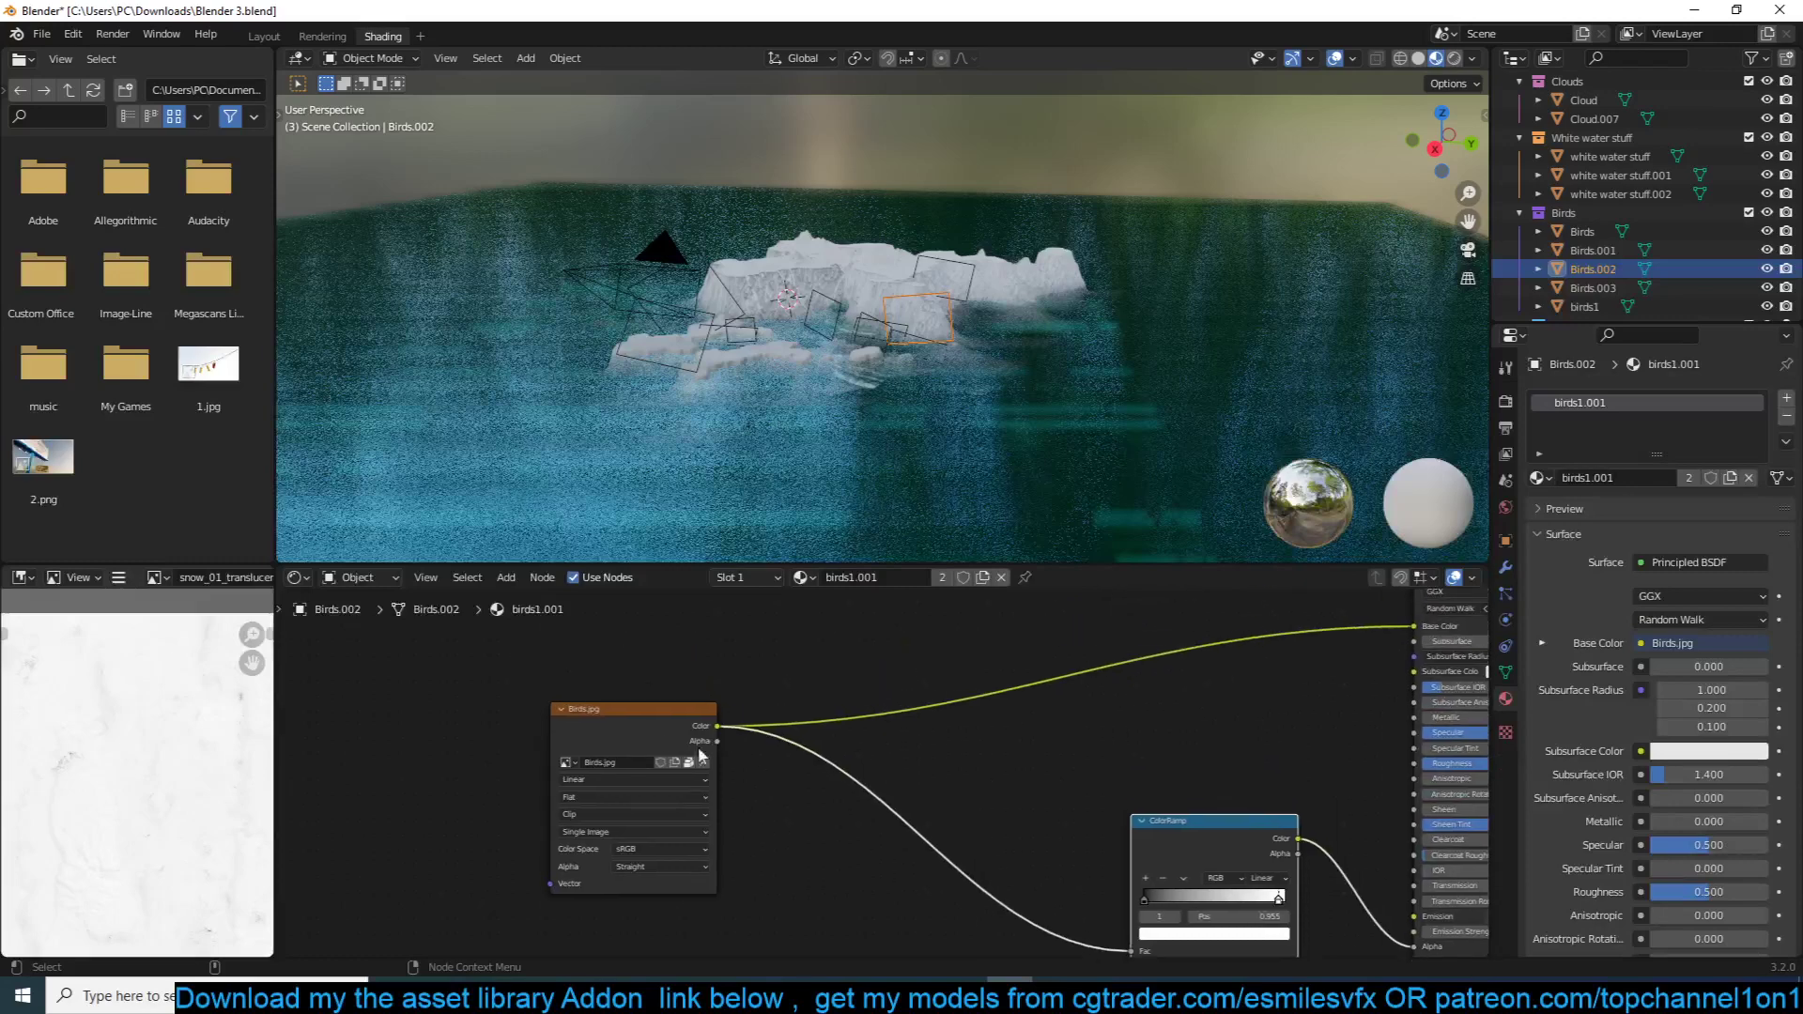
Preview the Birds.jpg texture alone through a Viewer node with the Birds.002 plane isolated.
{"action": "left_click", "coordinate": [655, 719], "text": "ctrl+shift"}
{"action": "scroll", "coordinate": [992, 329], "scroll_direction": "up", "scroll_amount": 5}
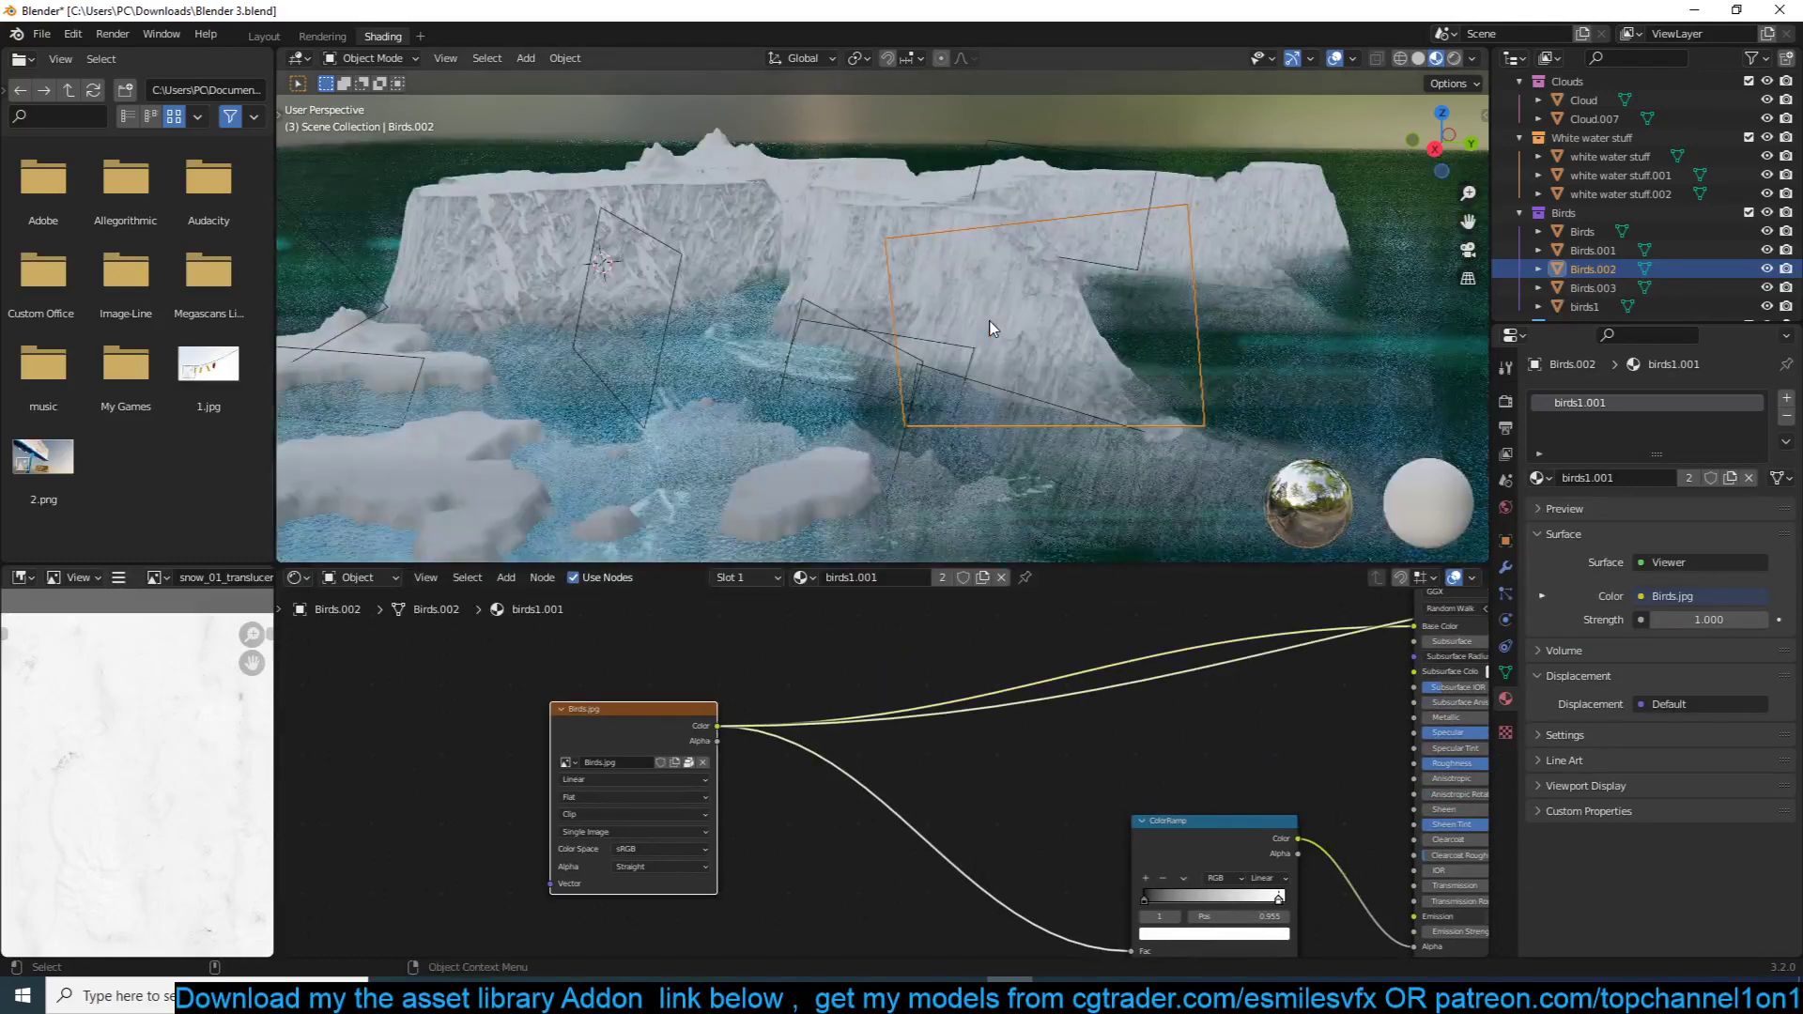
{"action": "key", "text": "slash"}
{"action": "scroll", "coordinate": [989, 328], "scroll_direction": "up", "scroll_amount": 2}
{"action": "middle_click_drag", "start_coordinate": [989, 329], "coordinate": [745, 329]}
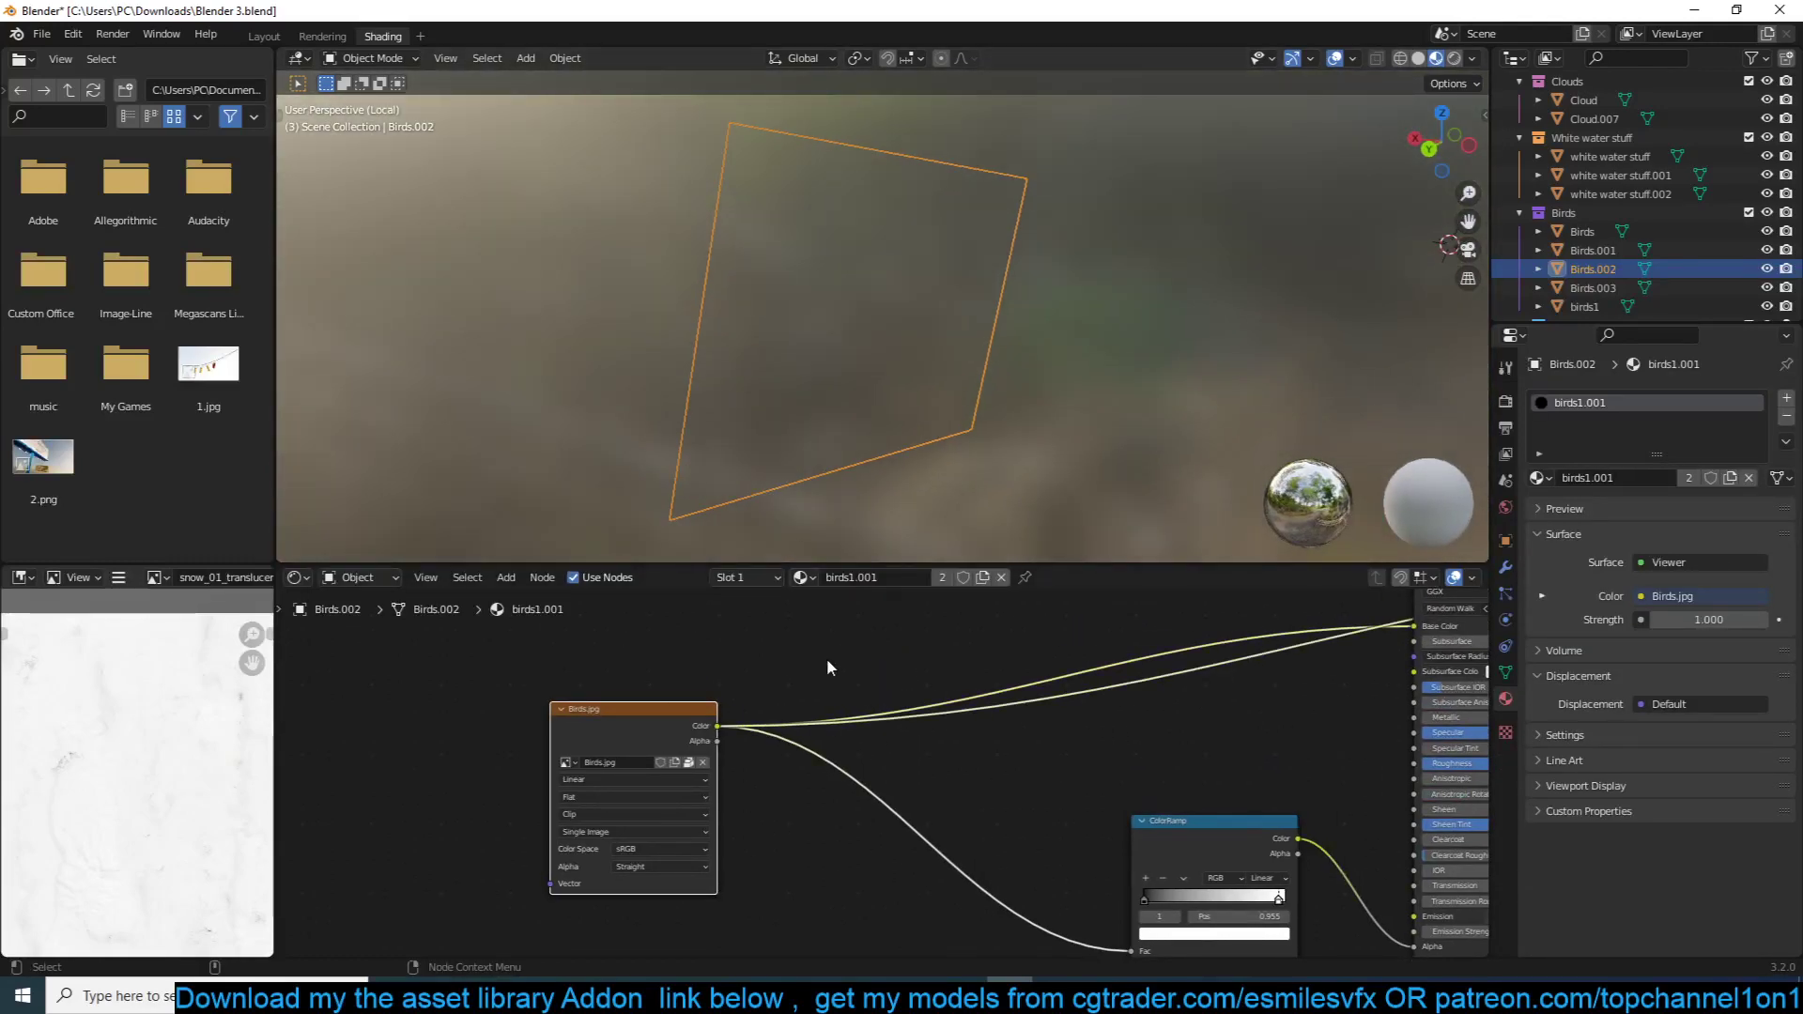
{"action": "scroll", "coordinate": [883, 670], "scroll_direction": "down", "scroll_amount": 11}
{"action": "middle_click_drag", "start_coordinate": [893, 670], "coordinate": [817, 690]}
{"action": "scroll", "coordinate": [817, 690], "scroll_direction": "up", "scroll_amount": 6}
{"action": "middle_click_drag", "start_coordinate": [845, 291], "coordinate": [631, 266]}
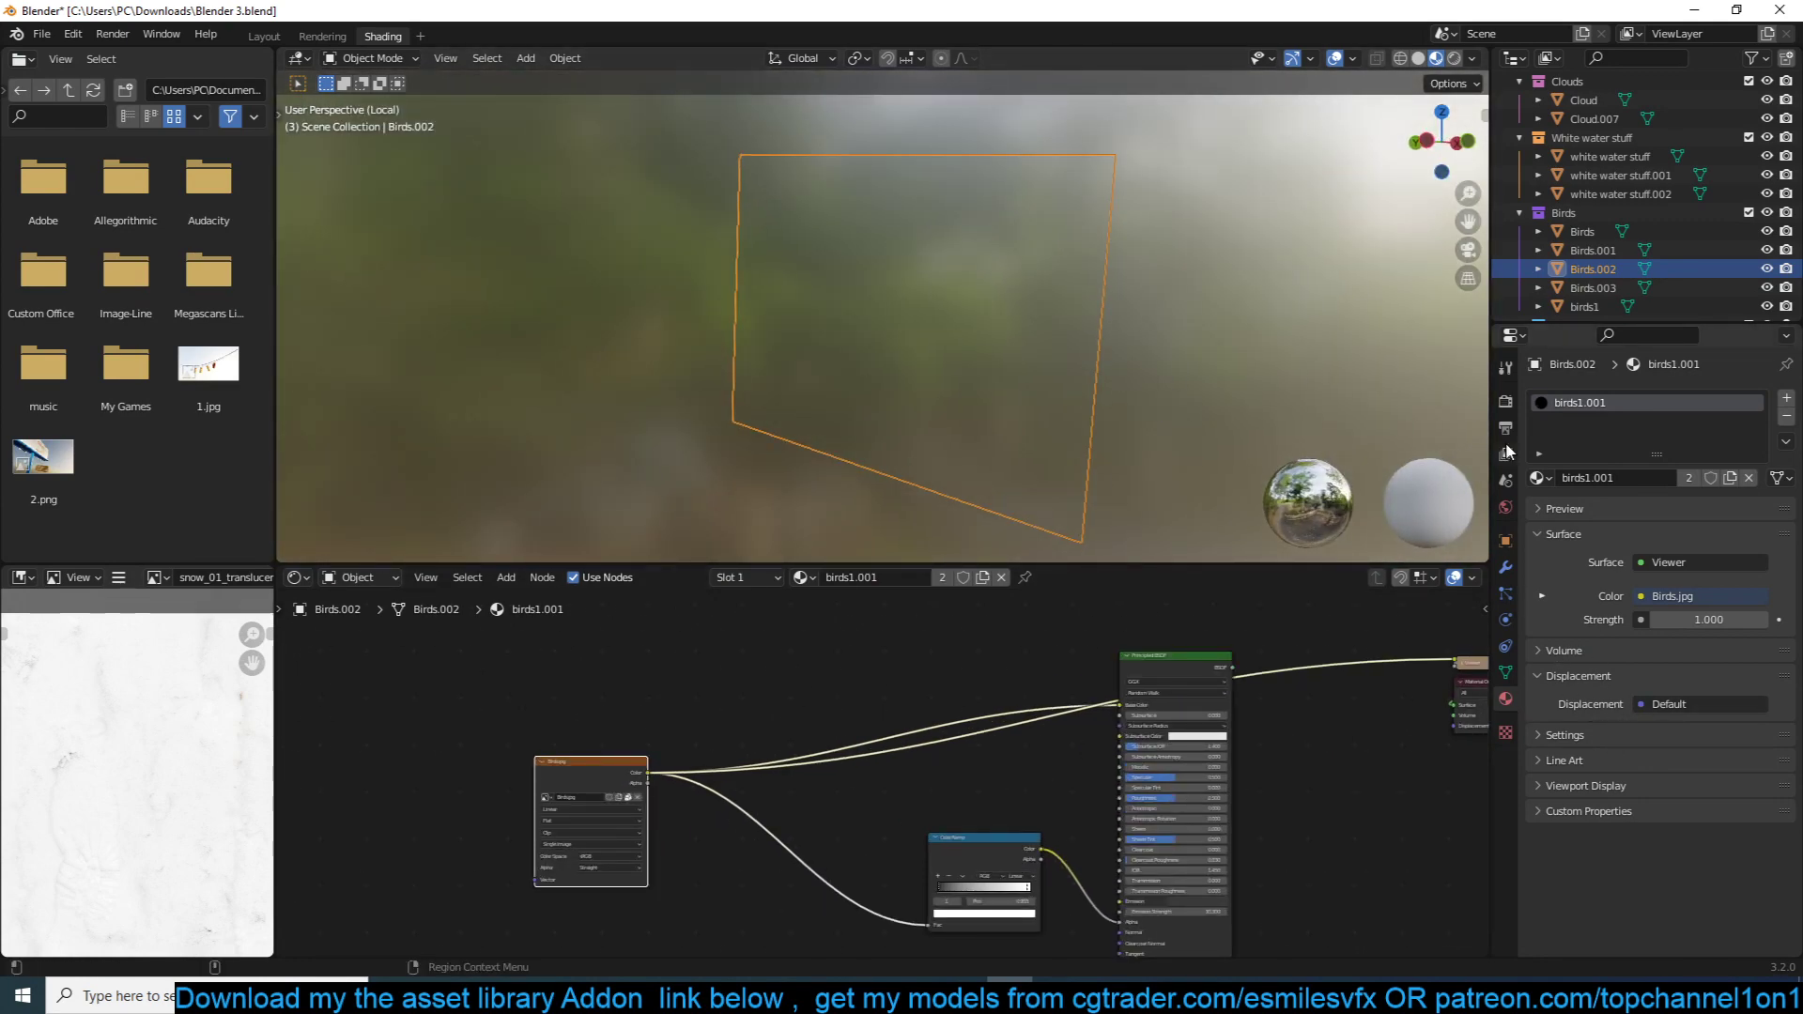
Switch the render engine to Eevee and choose Alpha Blend as the birds1.001 material's blend mode.
{"action": "left_click", "coordinate": [1508, 402]}
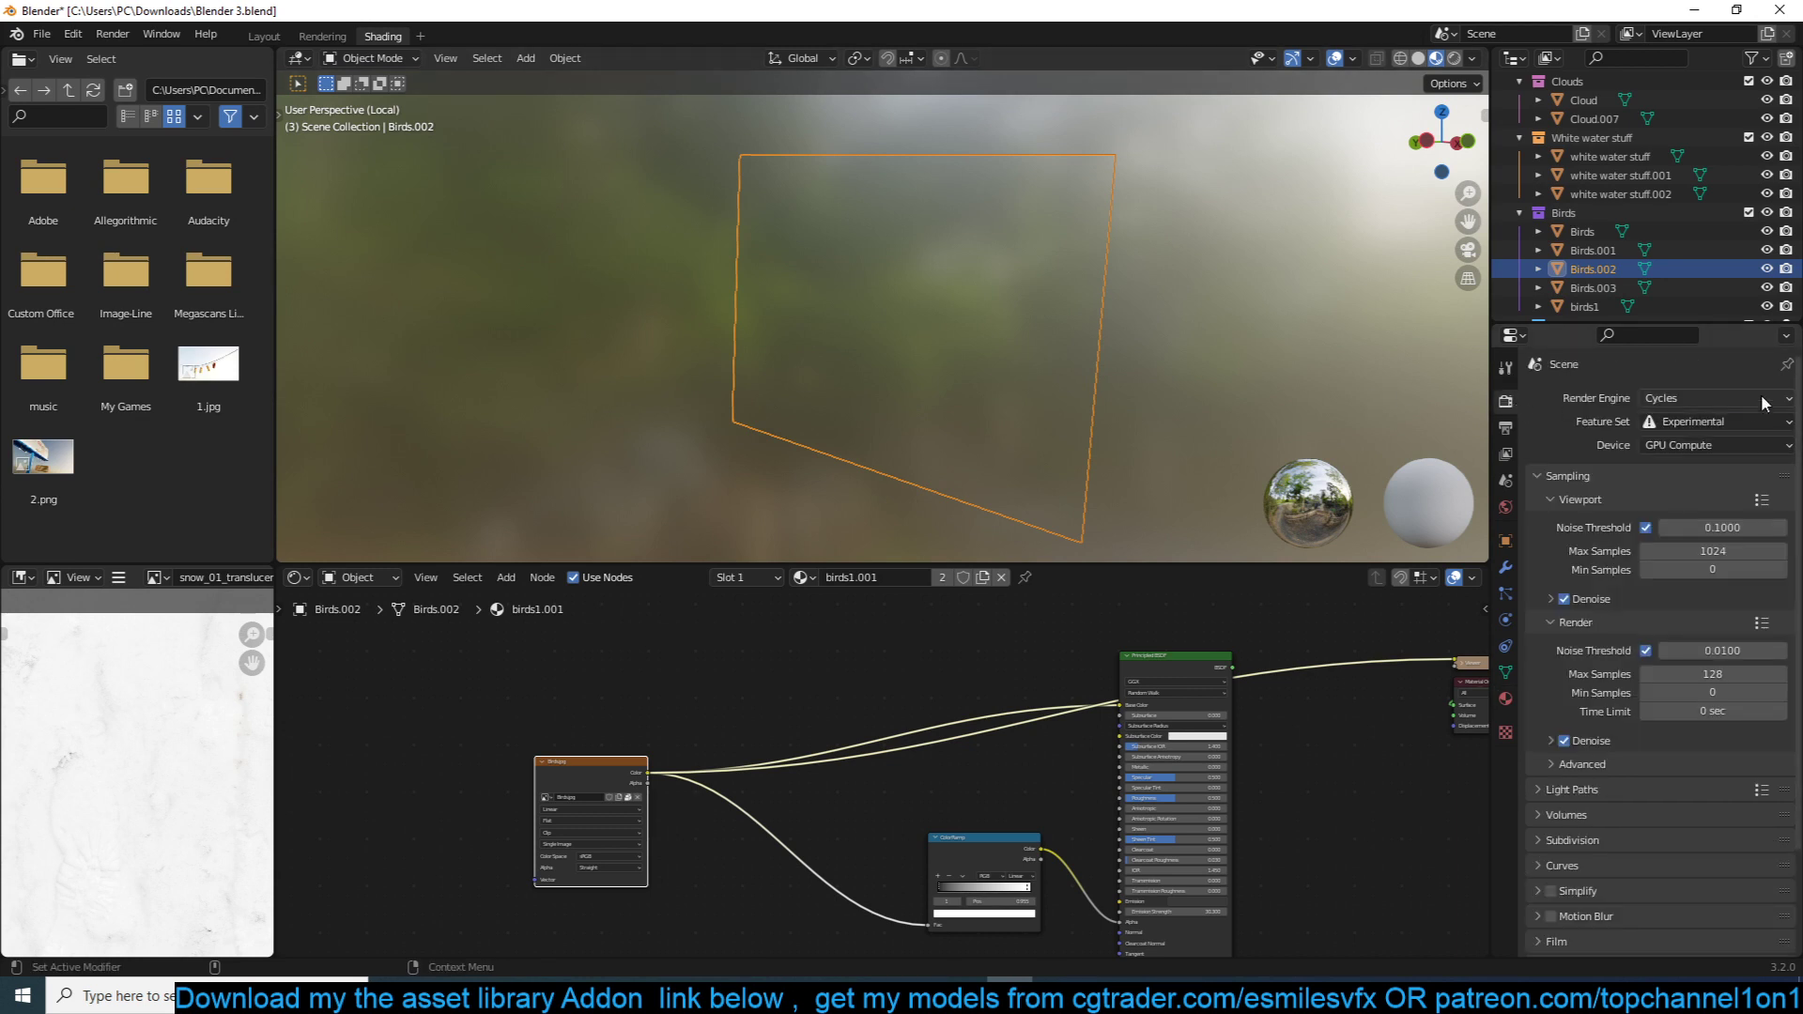
{"action": "left_click", "coordinate": [1727, 397]}
{"action": "left_click", "coordinate": [1697, 425]}
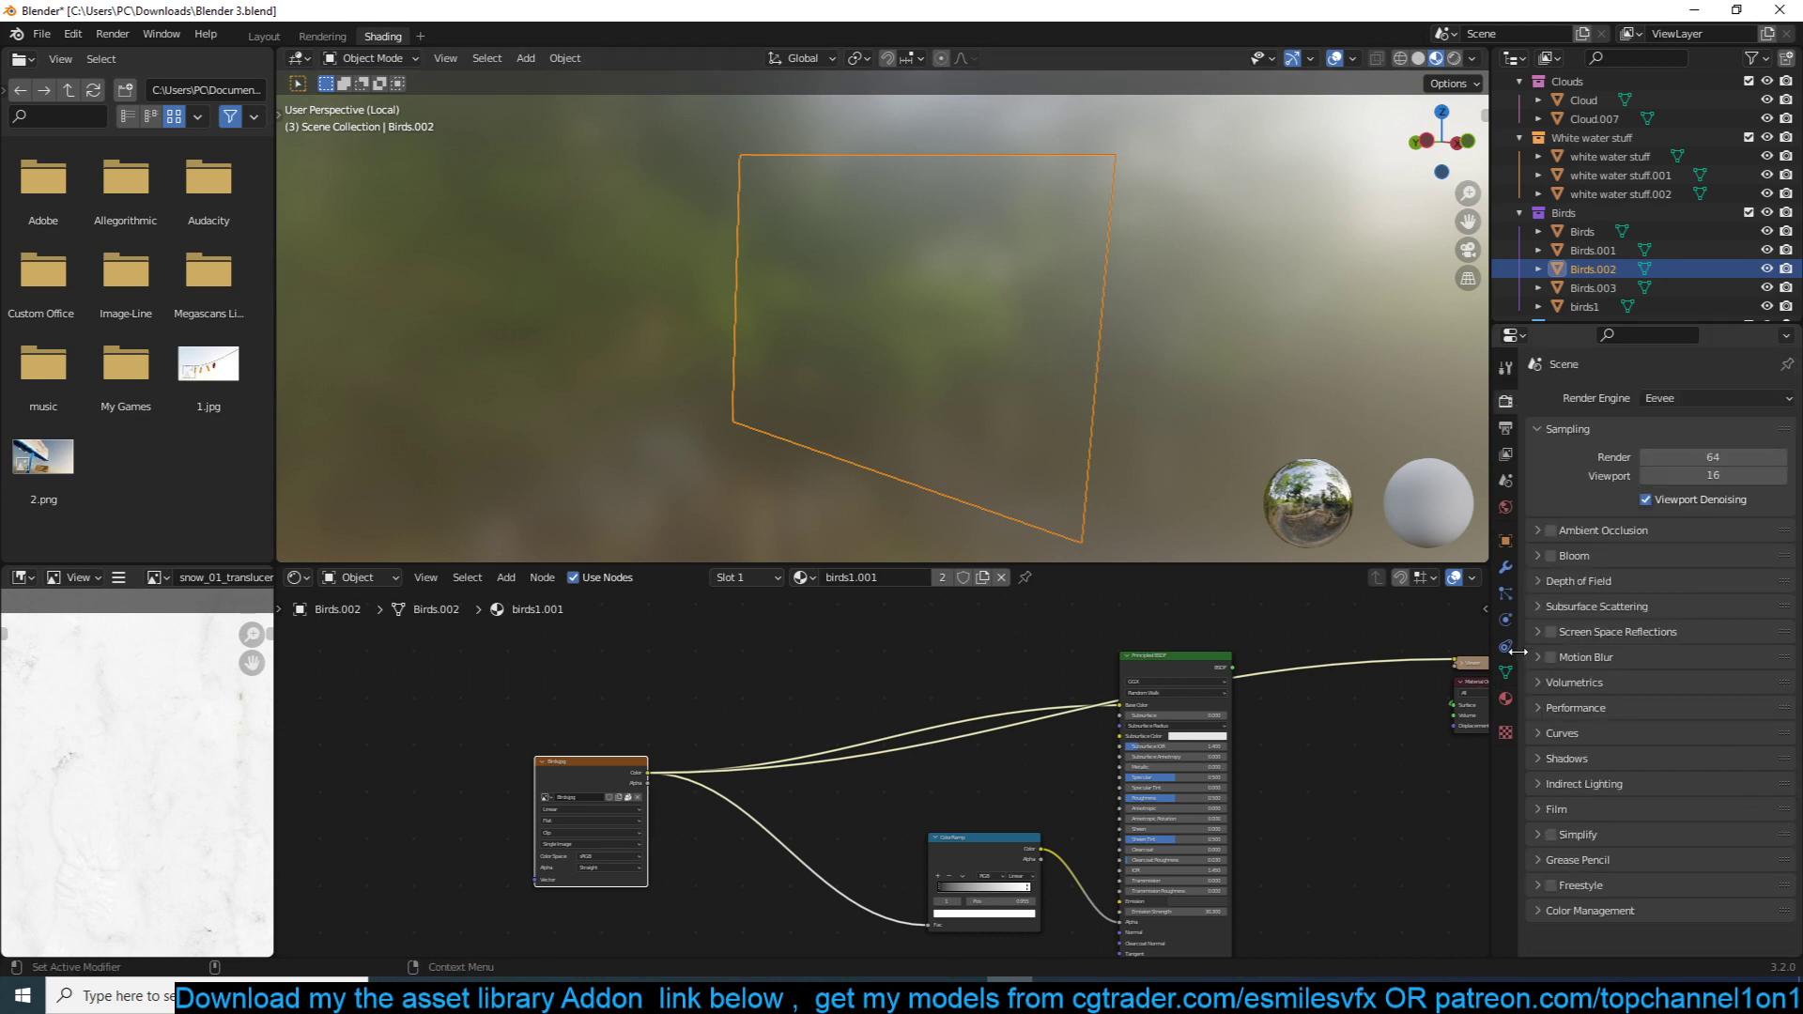
{"action": "left_click", "coordinate": [1505, 699]}
{"action": "scroll", "coordinate": [1615, 876], "scroll_direction": "down", "scroll_amount": 2}
{"action": "left_click", "coordinate": [1694, 698]}
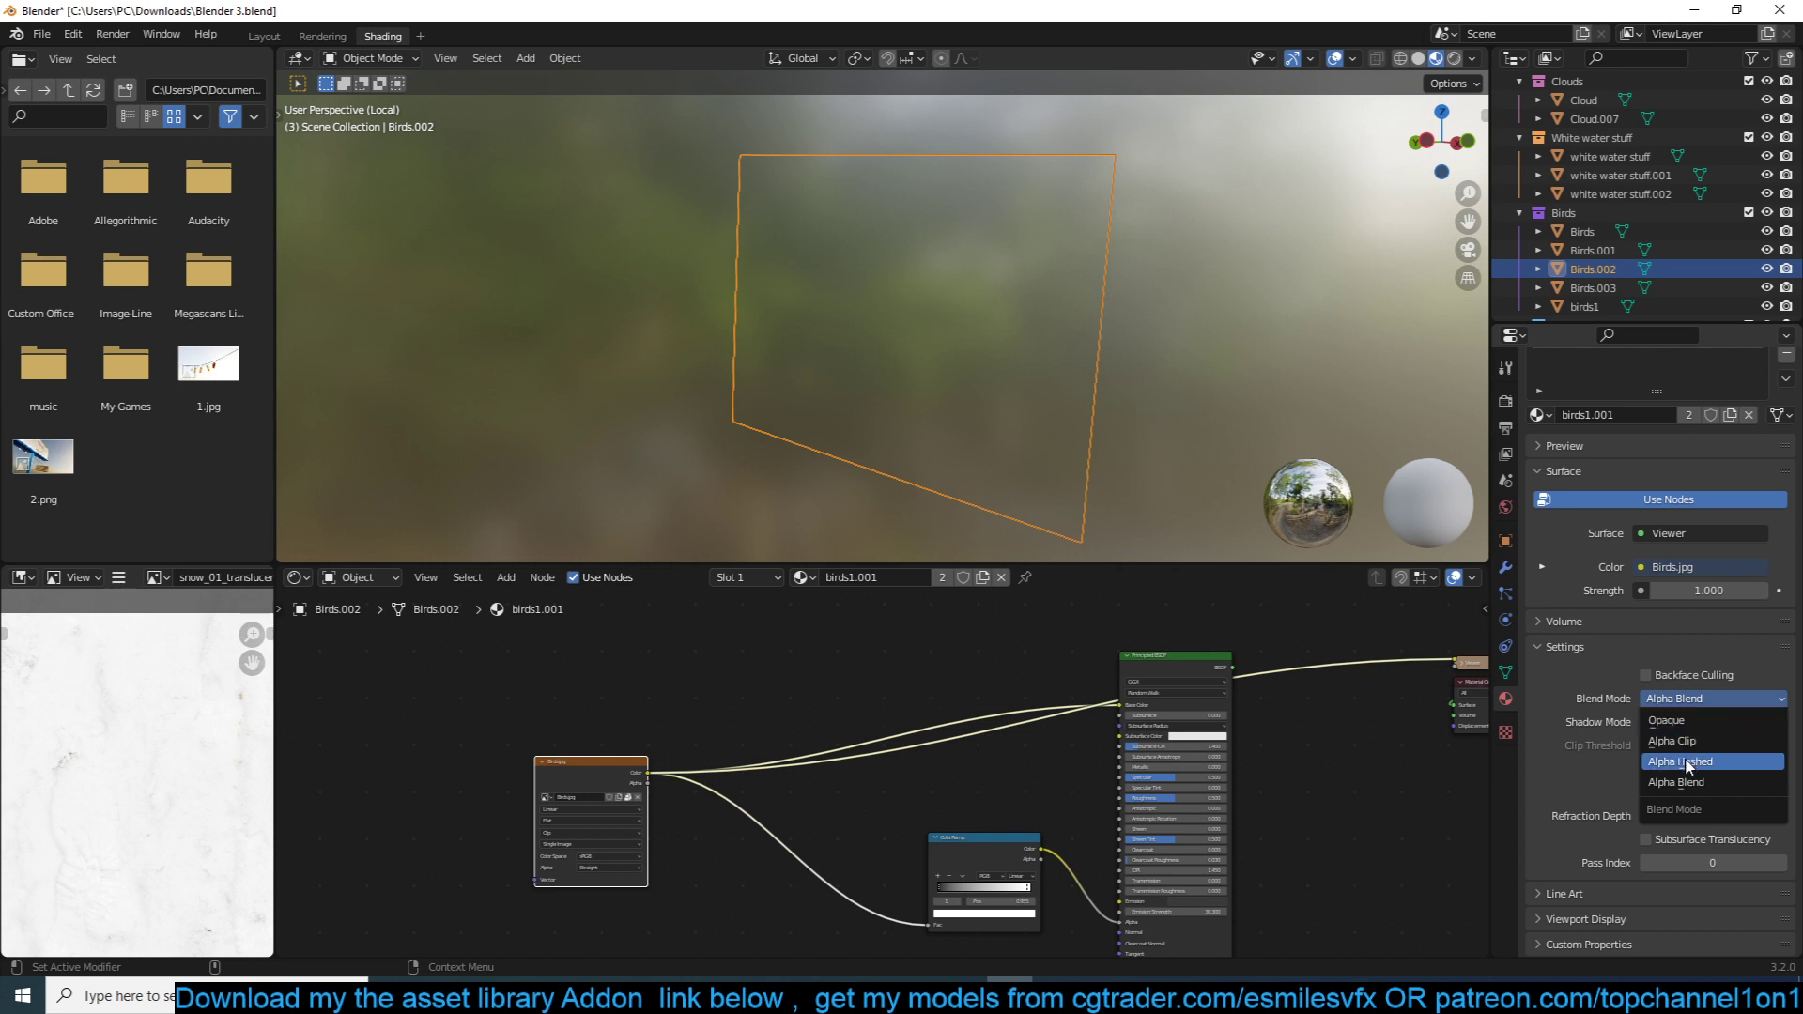
{"action": "left_click", "coordinate": [1663, 784]}
{"action": "middle_click_drag", "start_coordinate": [1040, 464], "coordinate": [1095, 444]}
{"action": "scroll", "coordinate": [884, 773], "scroll_direction": "up", "scroll_amount": 2}
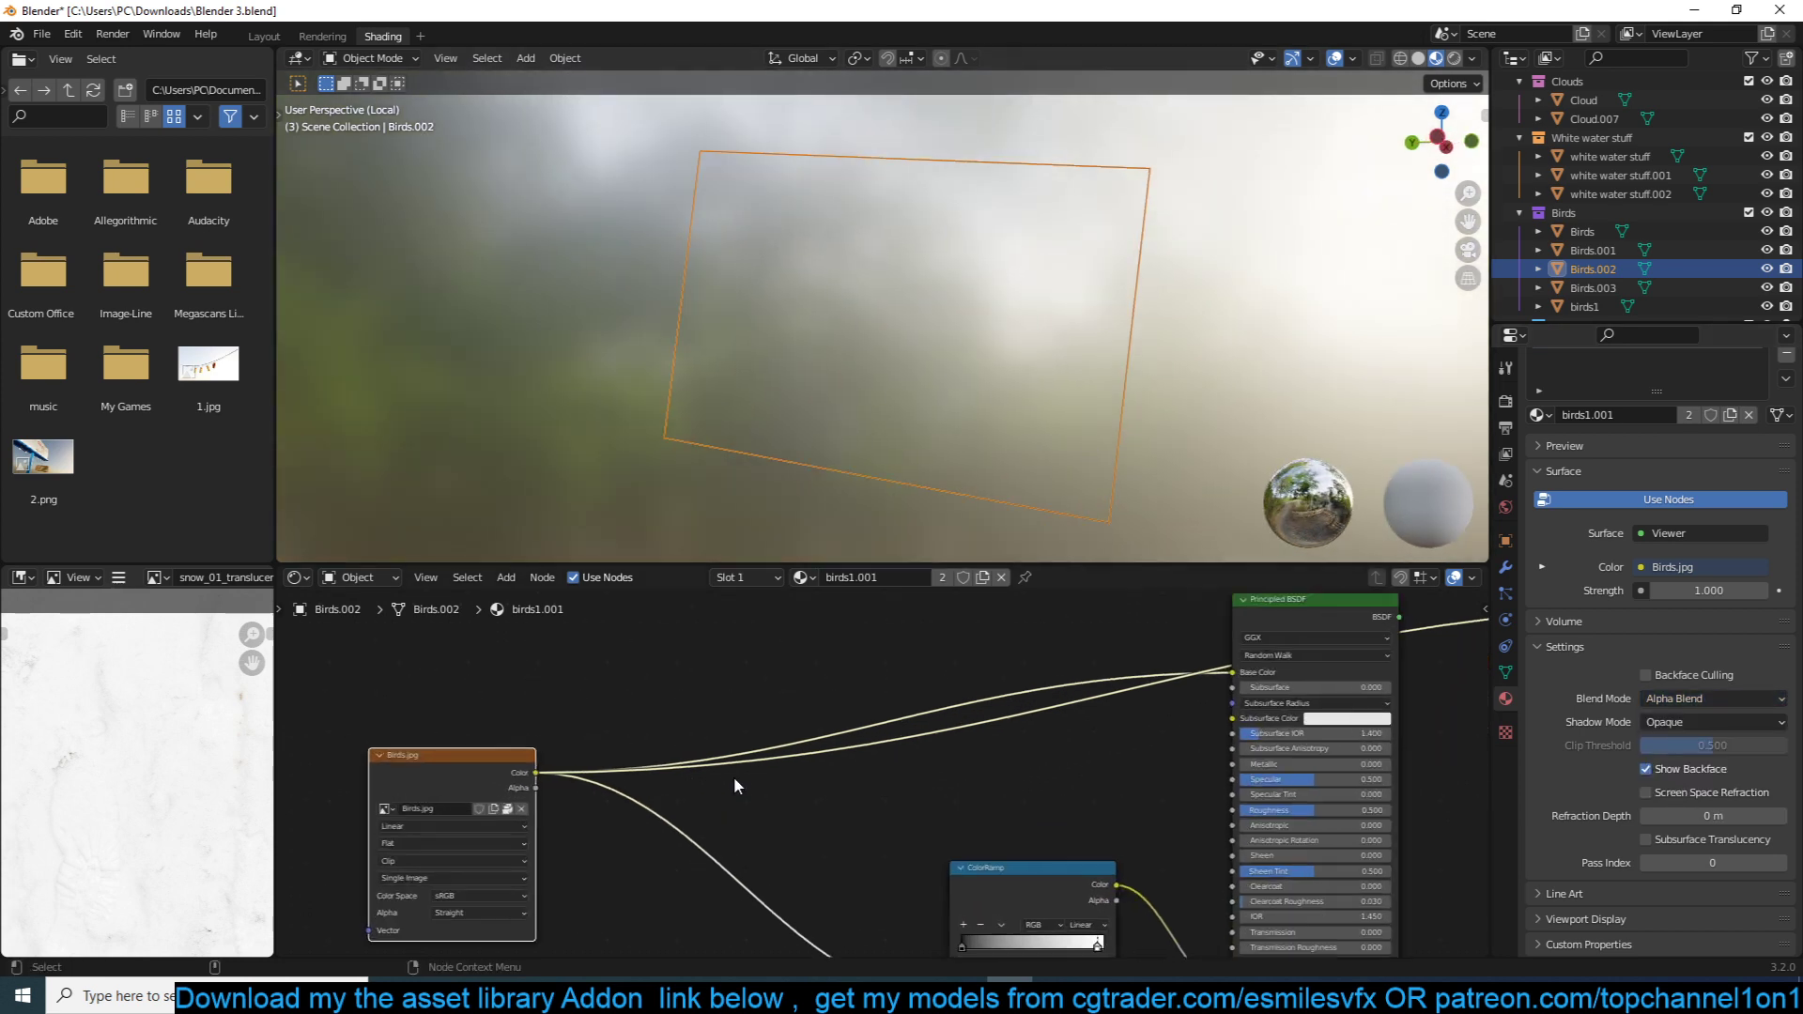
Preview the Alpha and Color outputs of the Birds.jpg texture in turn on the isolated plane.
{"action": "left_click", "coordinate": [510, 773], "text": "ctrl+shift"}
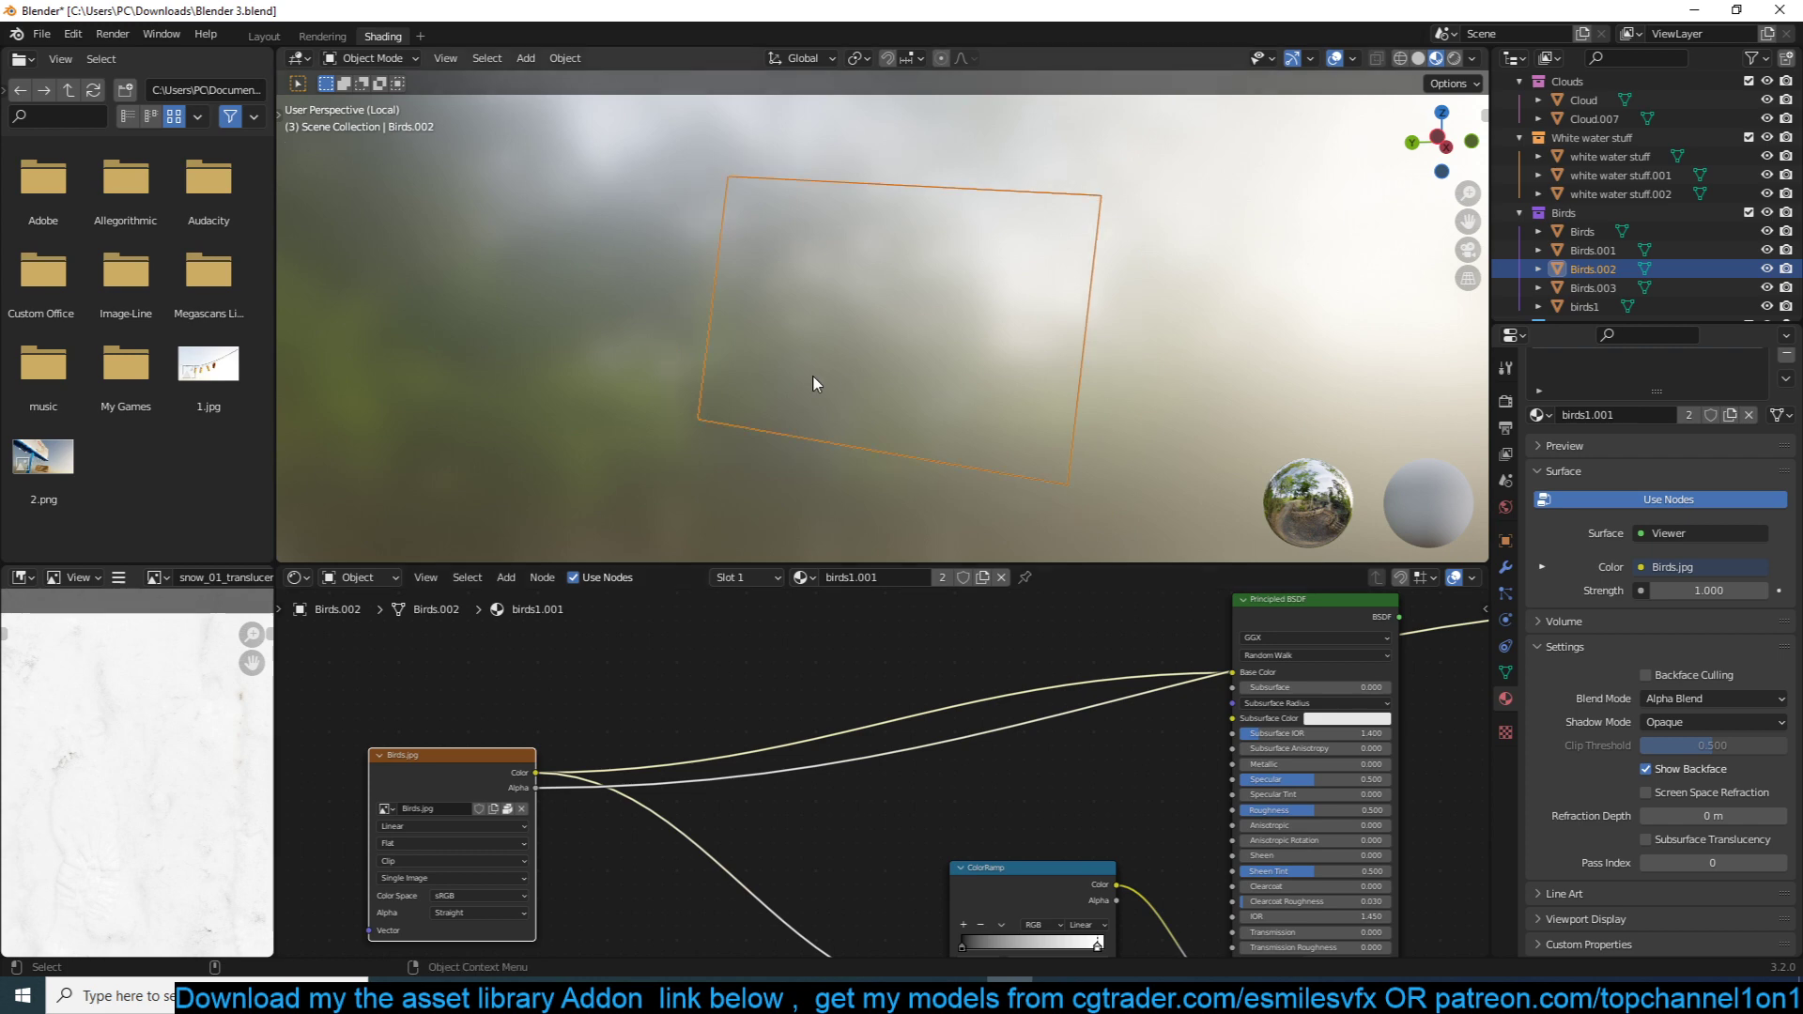
{"action": "middle_click_drag", "start_coordinate": [814, 375], "coordinate": [569, 391]}
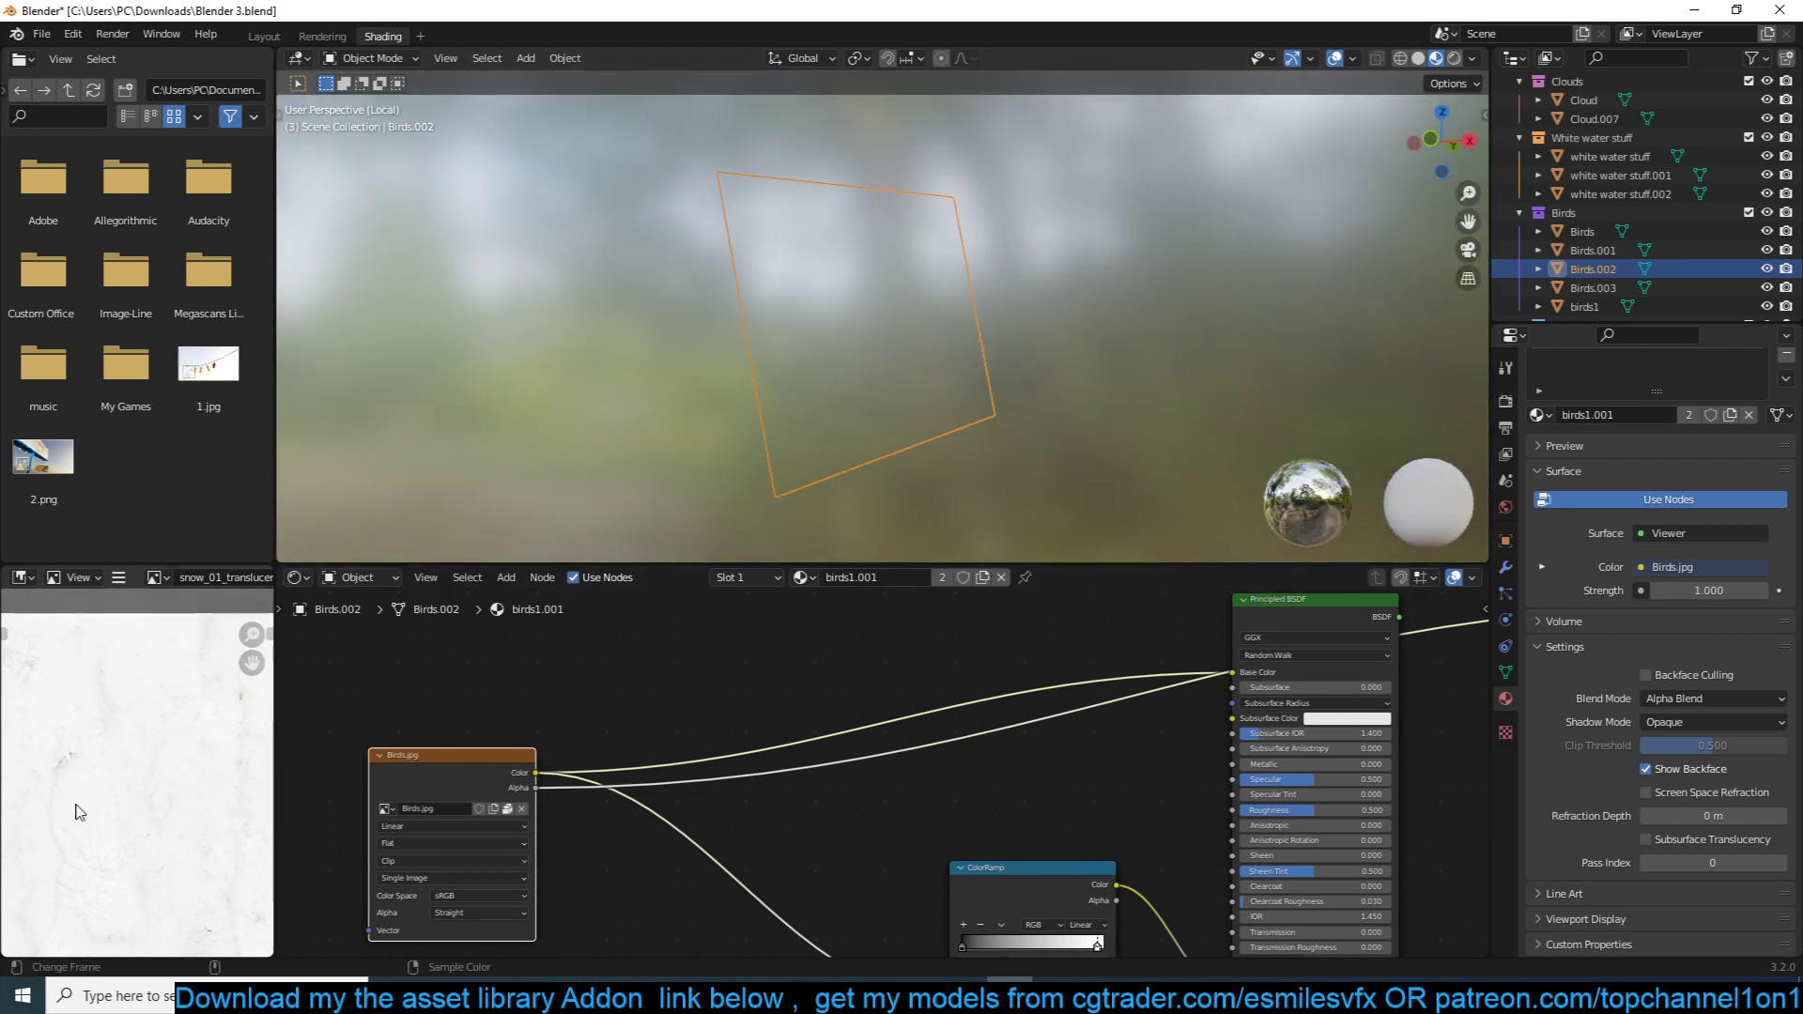
{"action": "scroll", "coordinate": [59, 808], "scroll_direction": "down", "scroll_amount": 5}
{"action": "scroll", "coordinate": [60, 812], "scroll_direction": "up", "scroll_amount": 6}
{"action": "middle_click_drag", "start_coordinate": [1104, 324], "coordinate": [1361, 328]}
{"action": "left_click", "coordinate": [511, 776], "text": "ctrl+shift"}
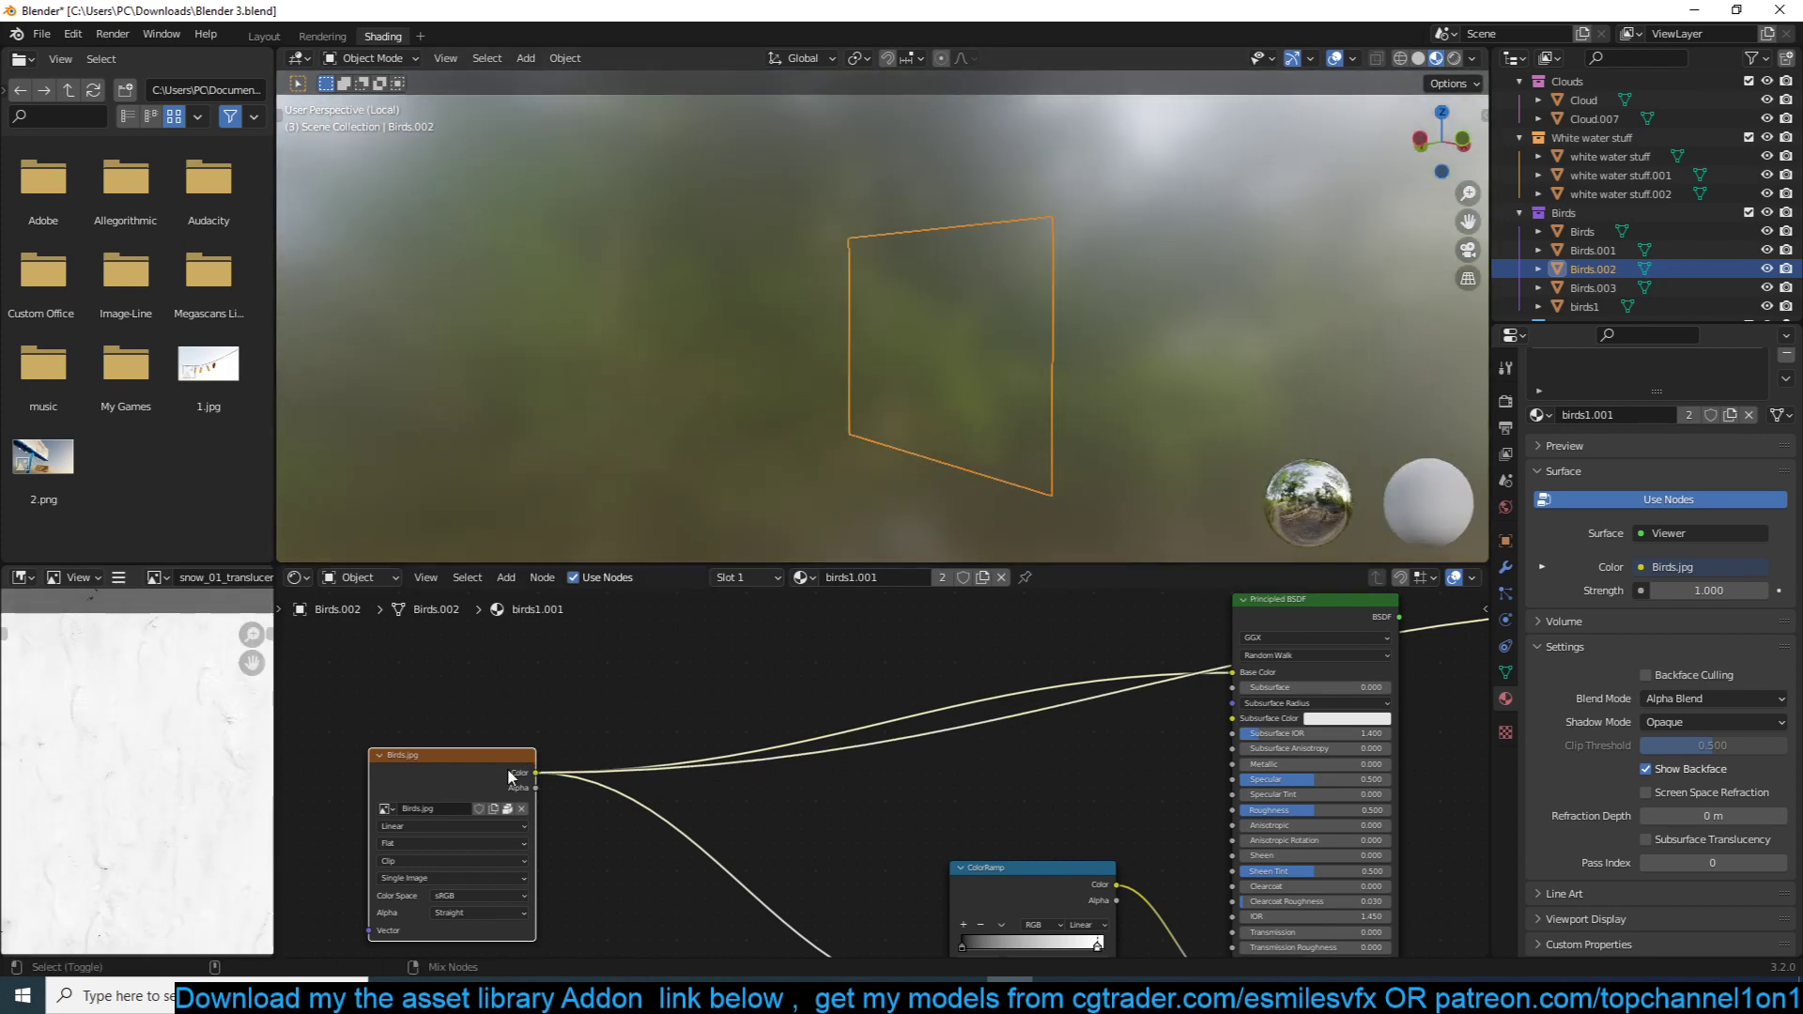
Restore the Principled BSDF as the birds1.001 material's surface and show the plane in a rendered Cycles viewport.
{"action": "left_click", "coordinate": [1348, 655], "text": "ctrl+shift"}
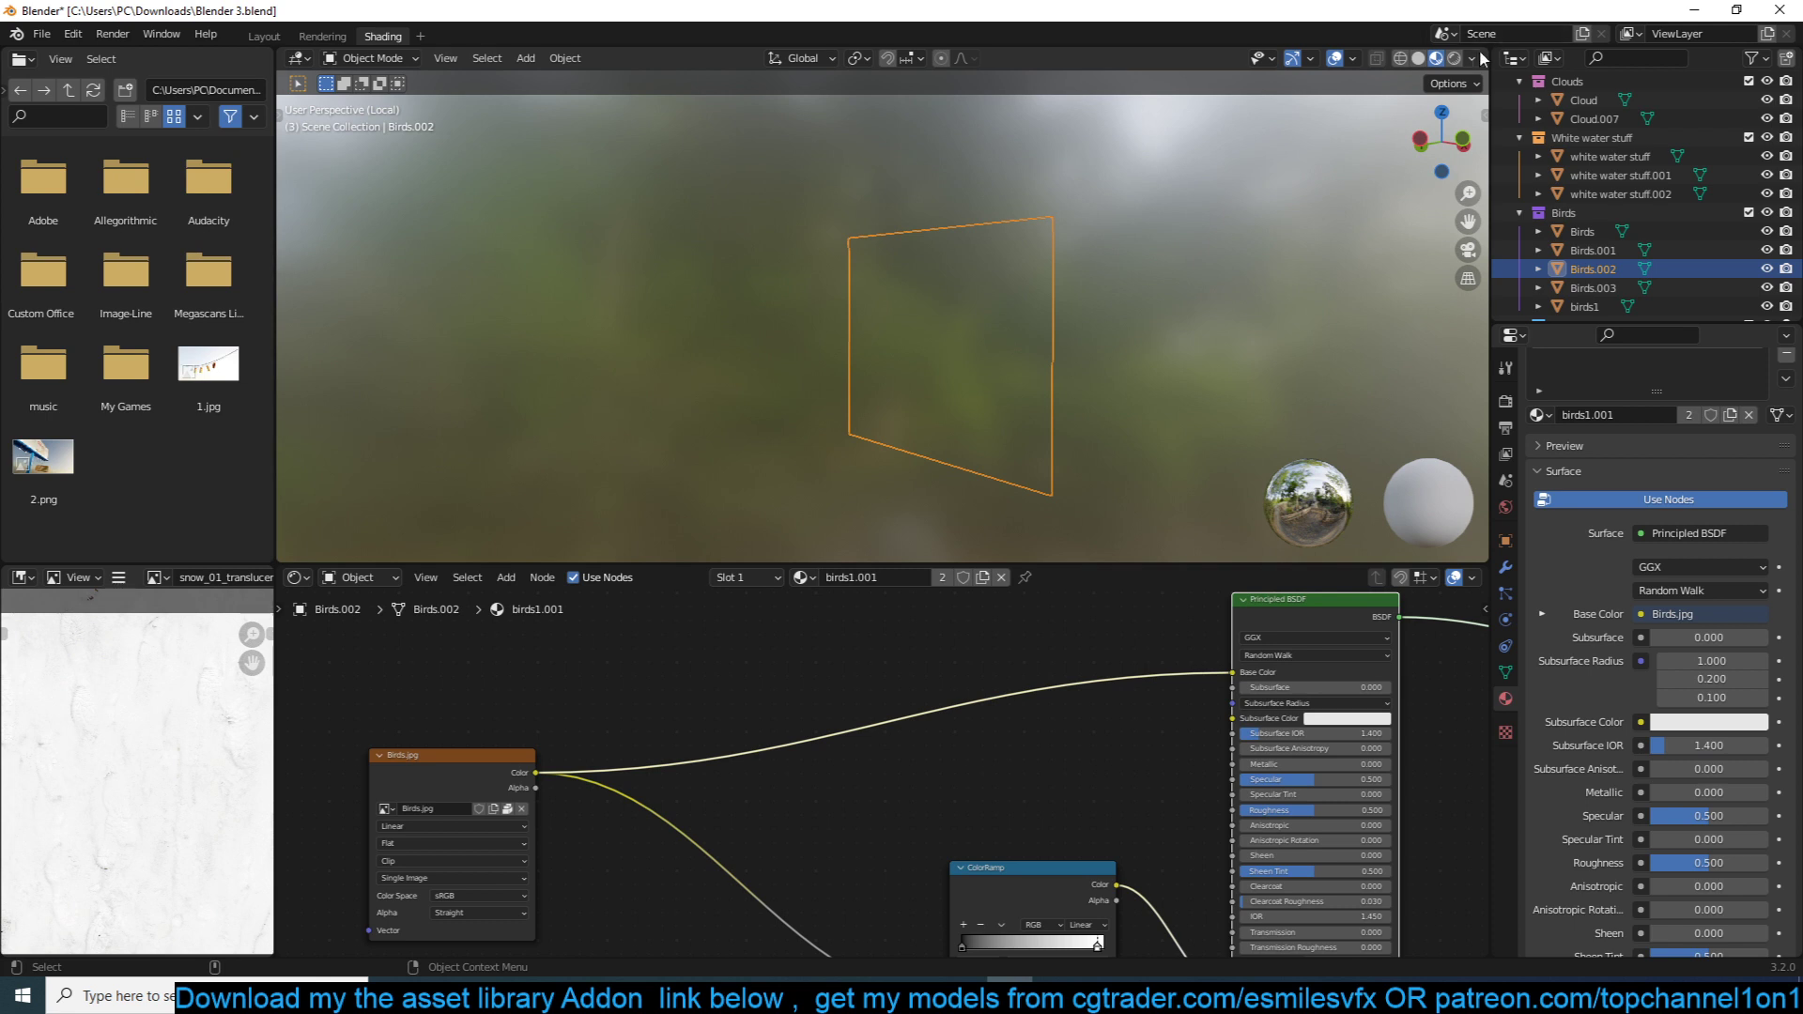
{"action": "left_click", "coordinate": [1457, 59]}
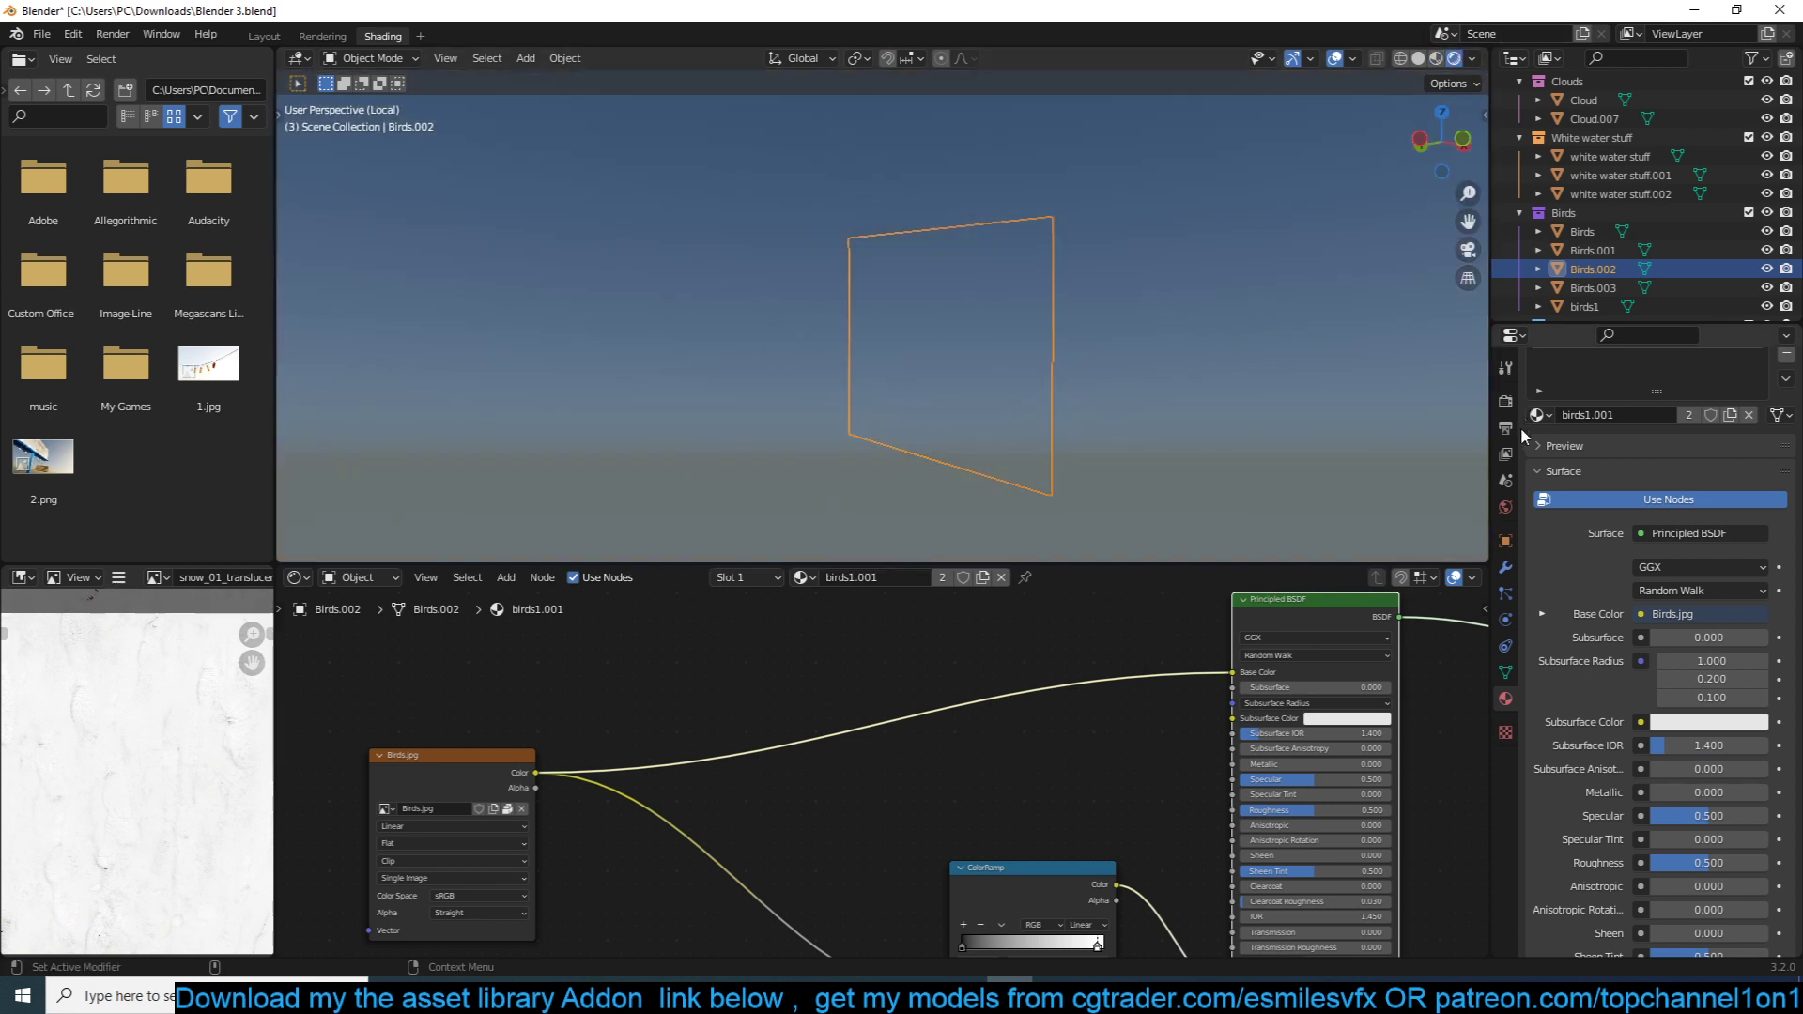
{"action": "left_click", "coordinate": [1505, 401]}
{"action": "left_click", "coordinate": [1690, 398]}
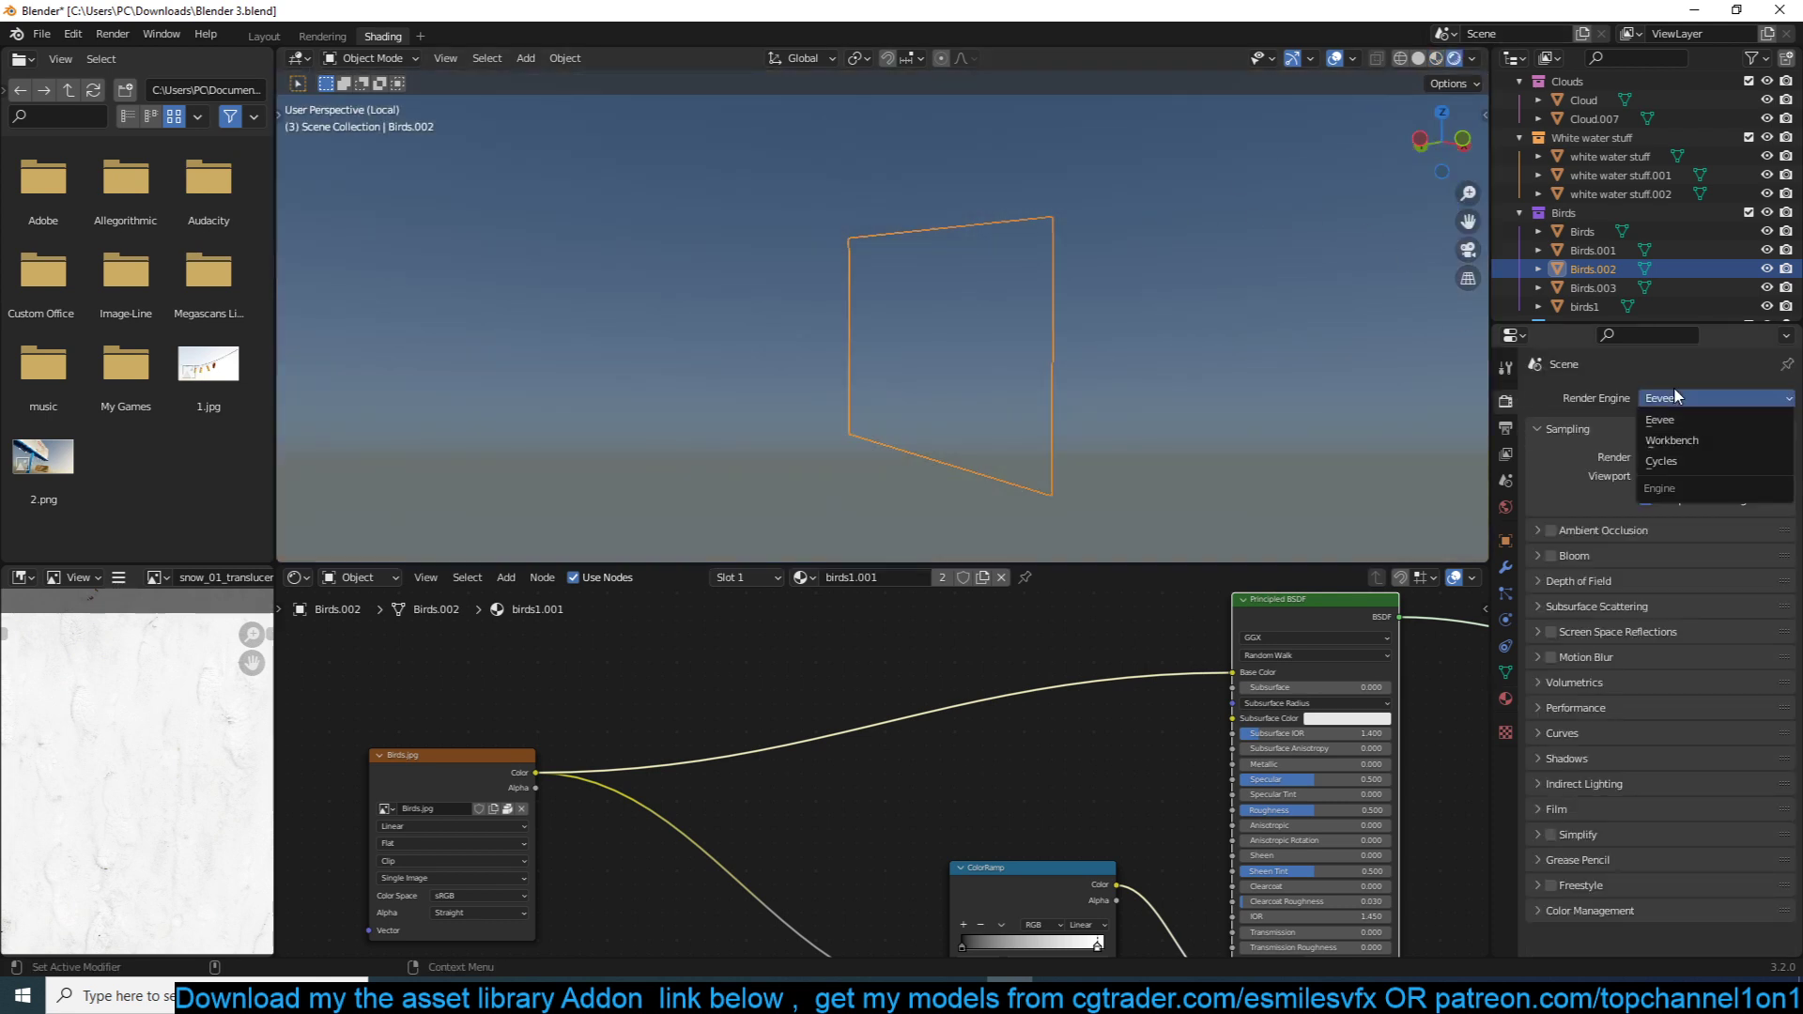
{"action": "left_click", "coordinate": [1669, 462]}
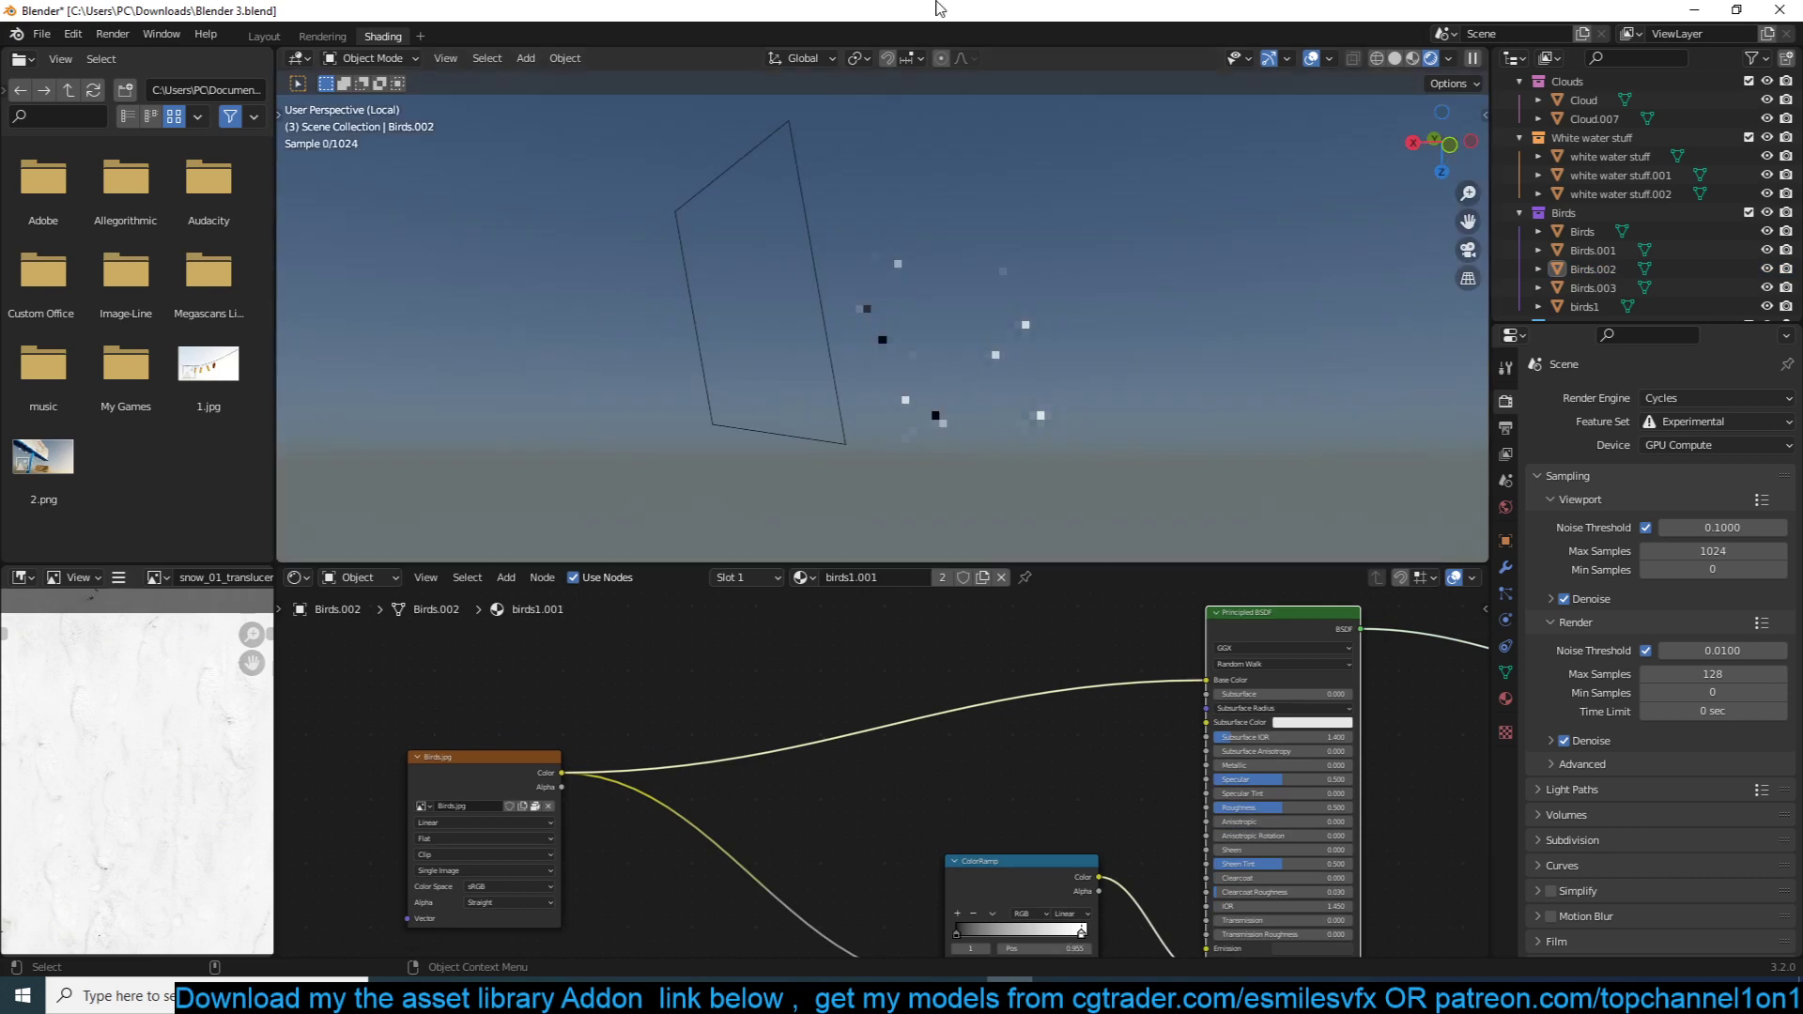
{"action": "middle_click_drag", "start_coordinate": [938, 8], "coordinate": [967, 307]}
{"action": "scroll", "coordinate": [892, 322], "scroll_direction": "up", "scroll_amount": 2}
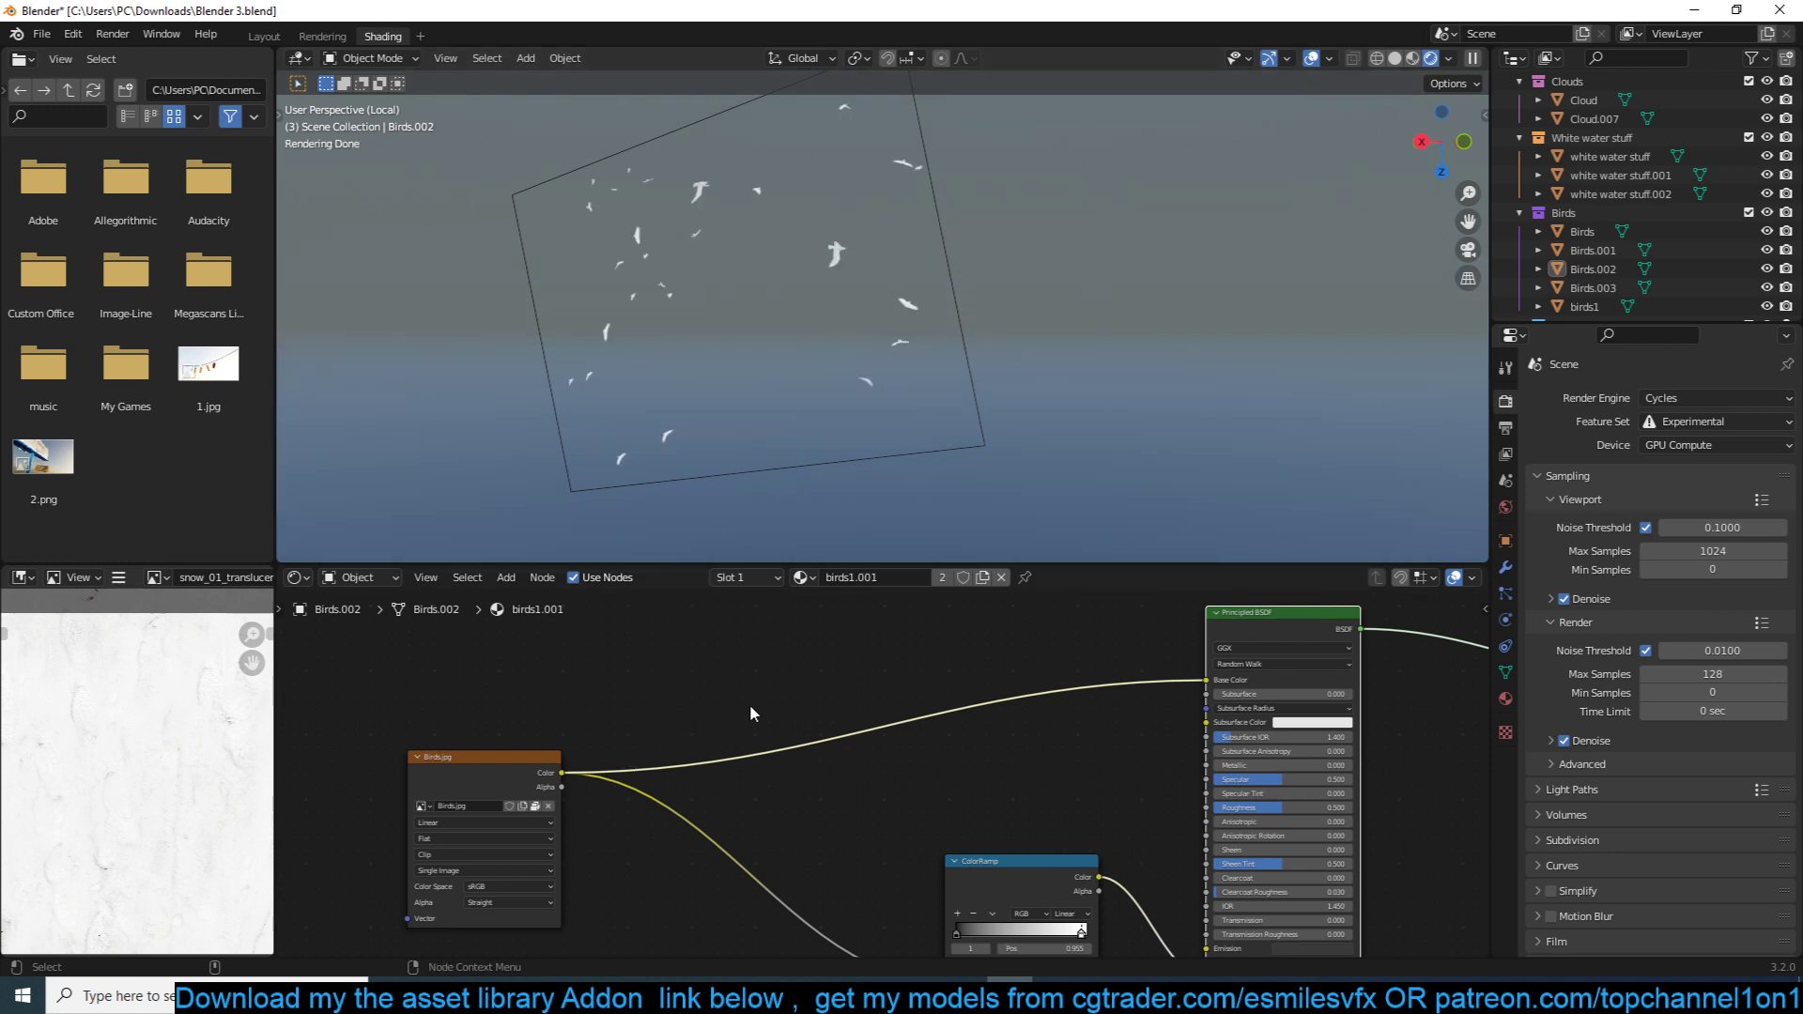
Return the viewport to solid shading and switch to the browser's Blender Geometry Nodes Street Road Generator product page.
{"action": "left_click", "coordinate": [1420, 60]}
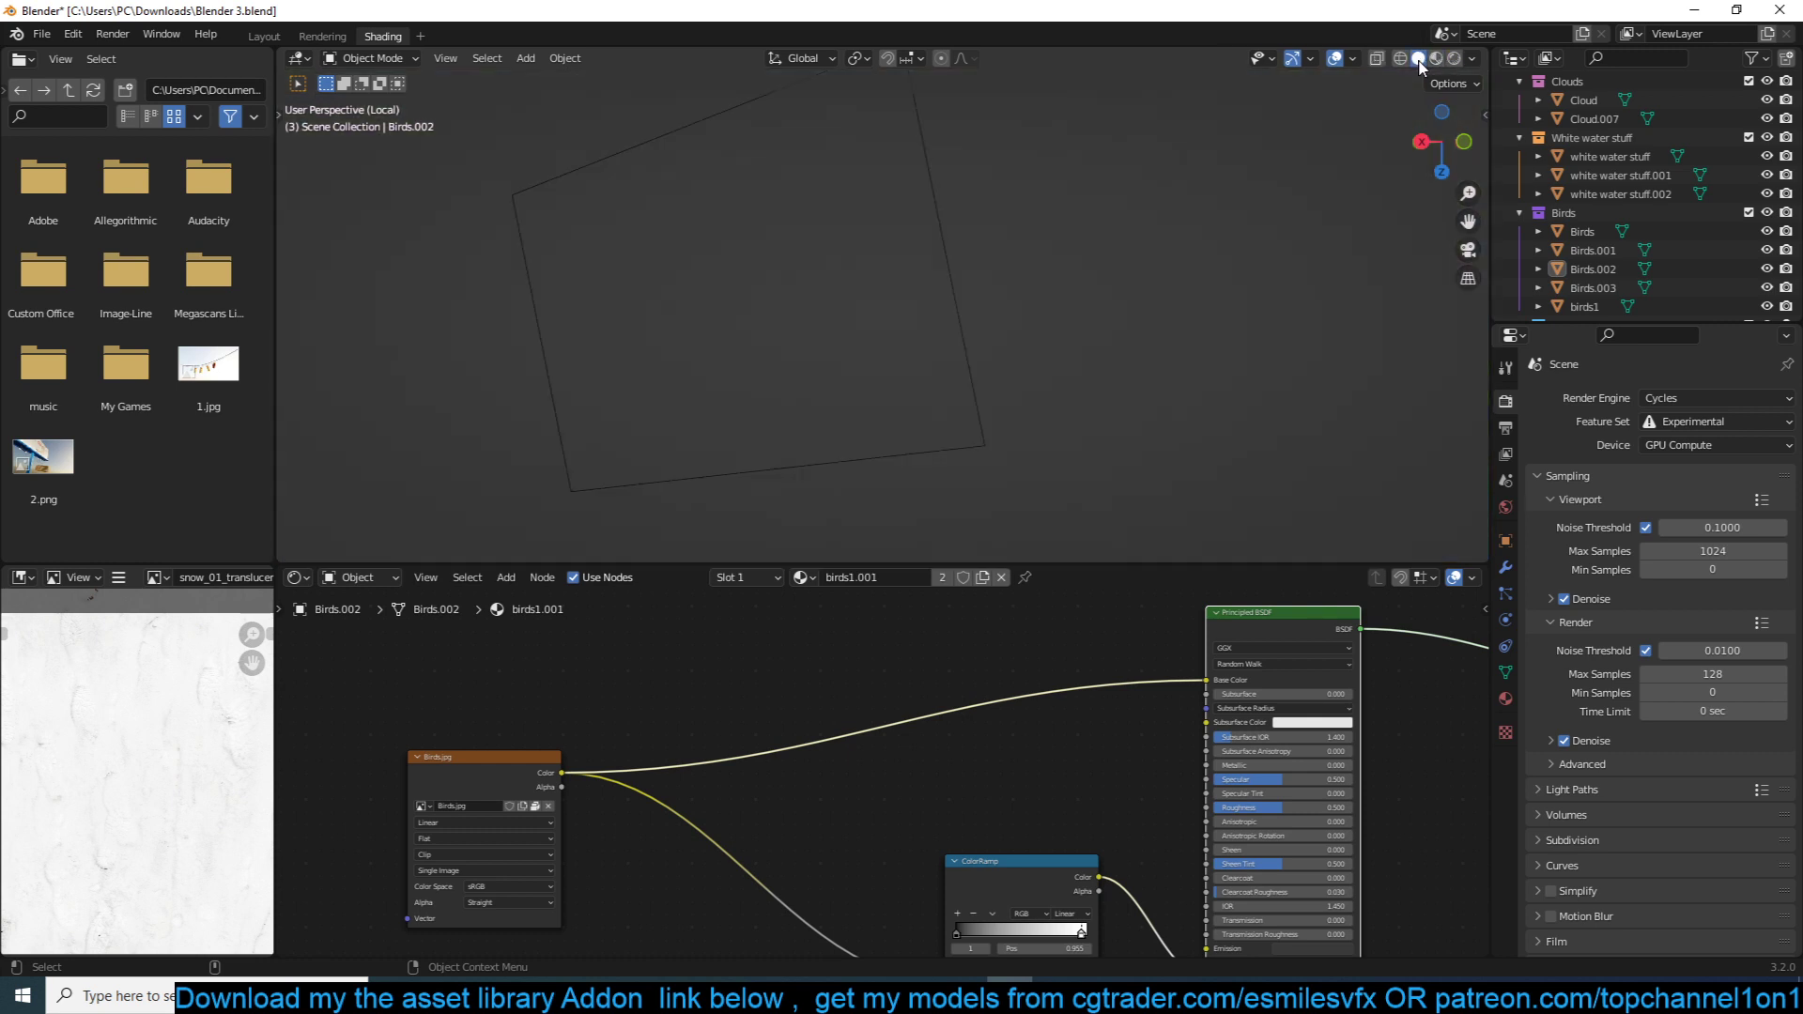
{"action": "left_click", "coordinate": [1694, 12]}
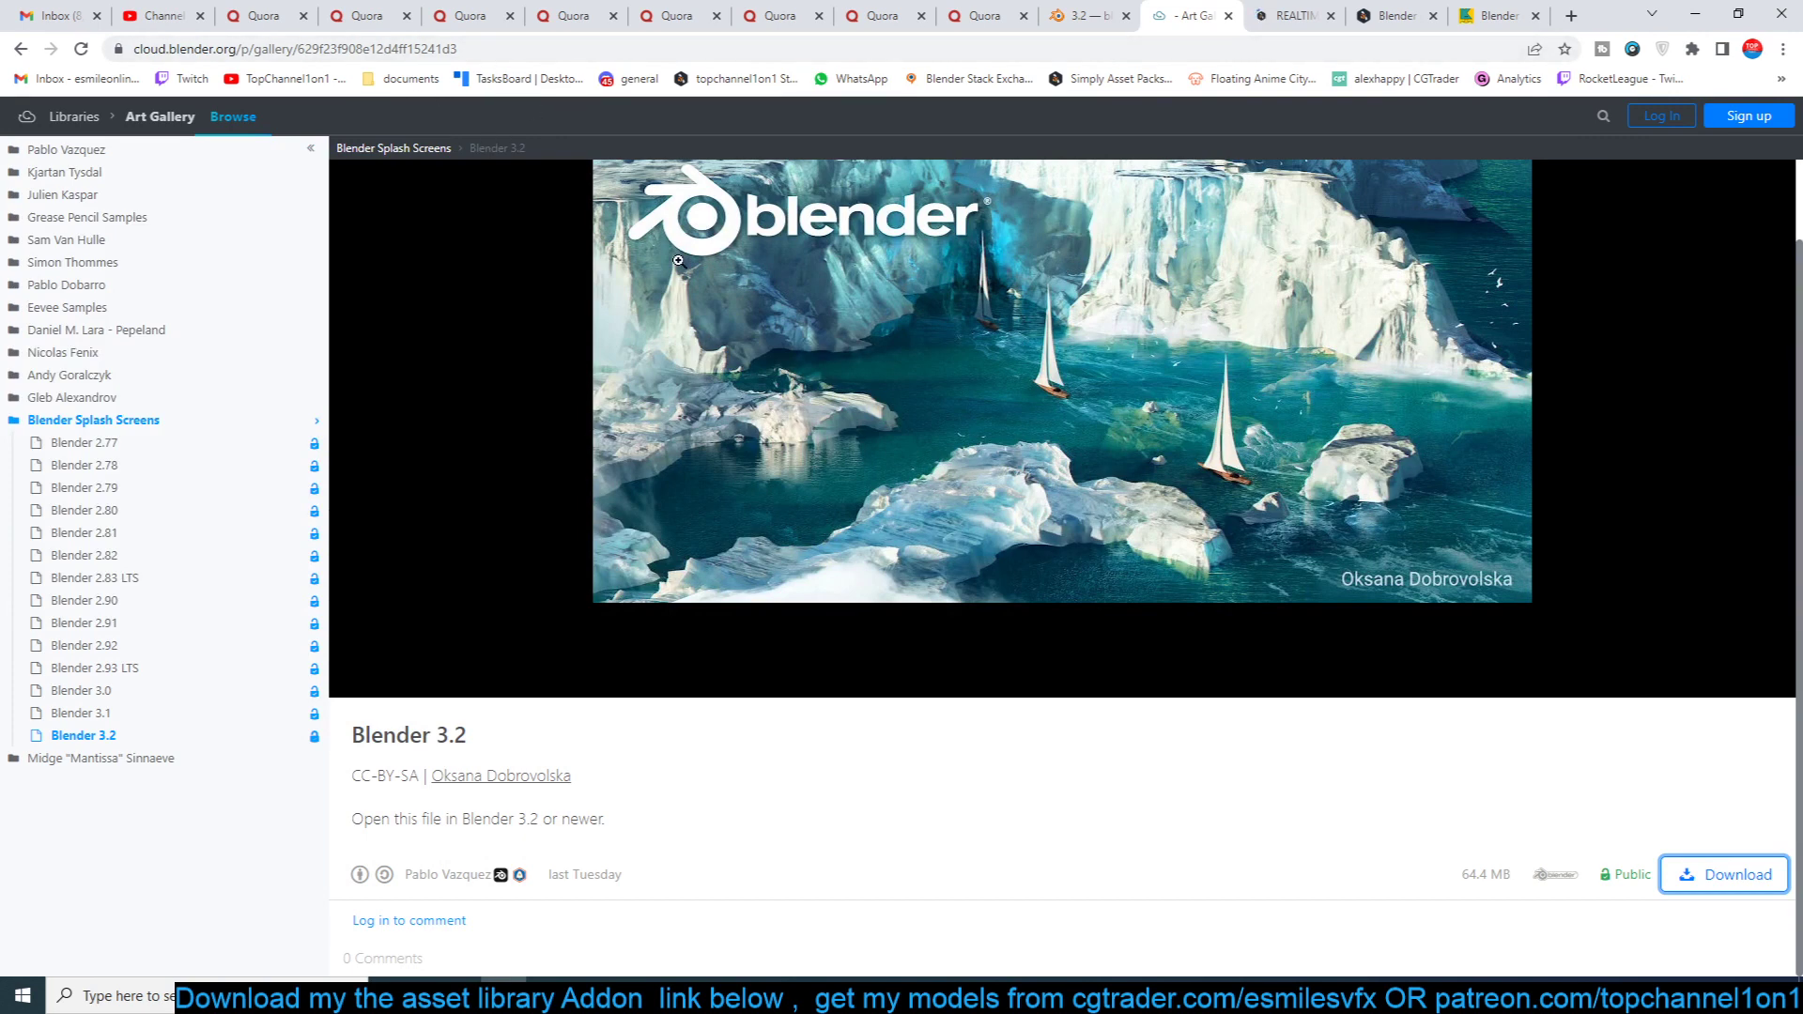
{"action": "left_click", "coordinate": [1393, 26]}
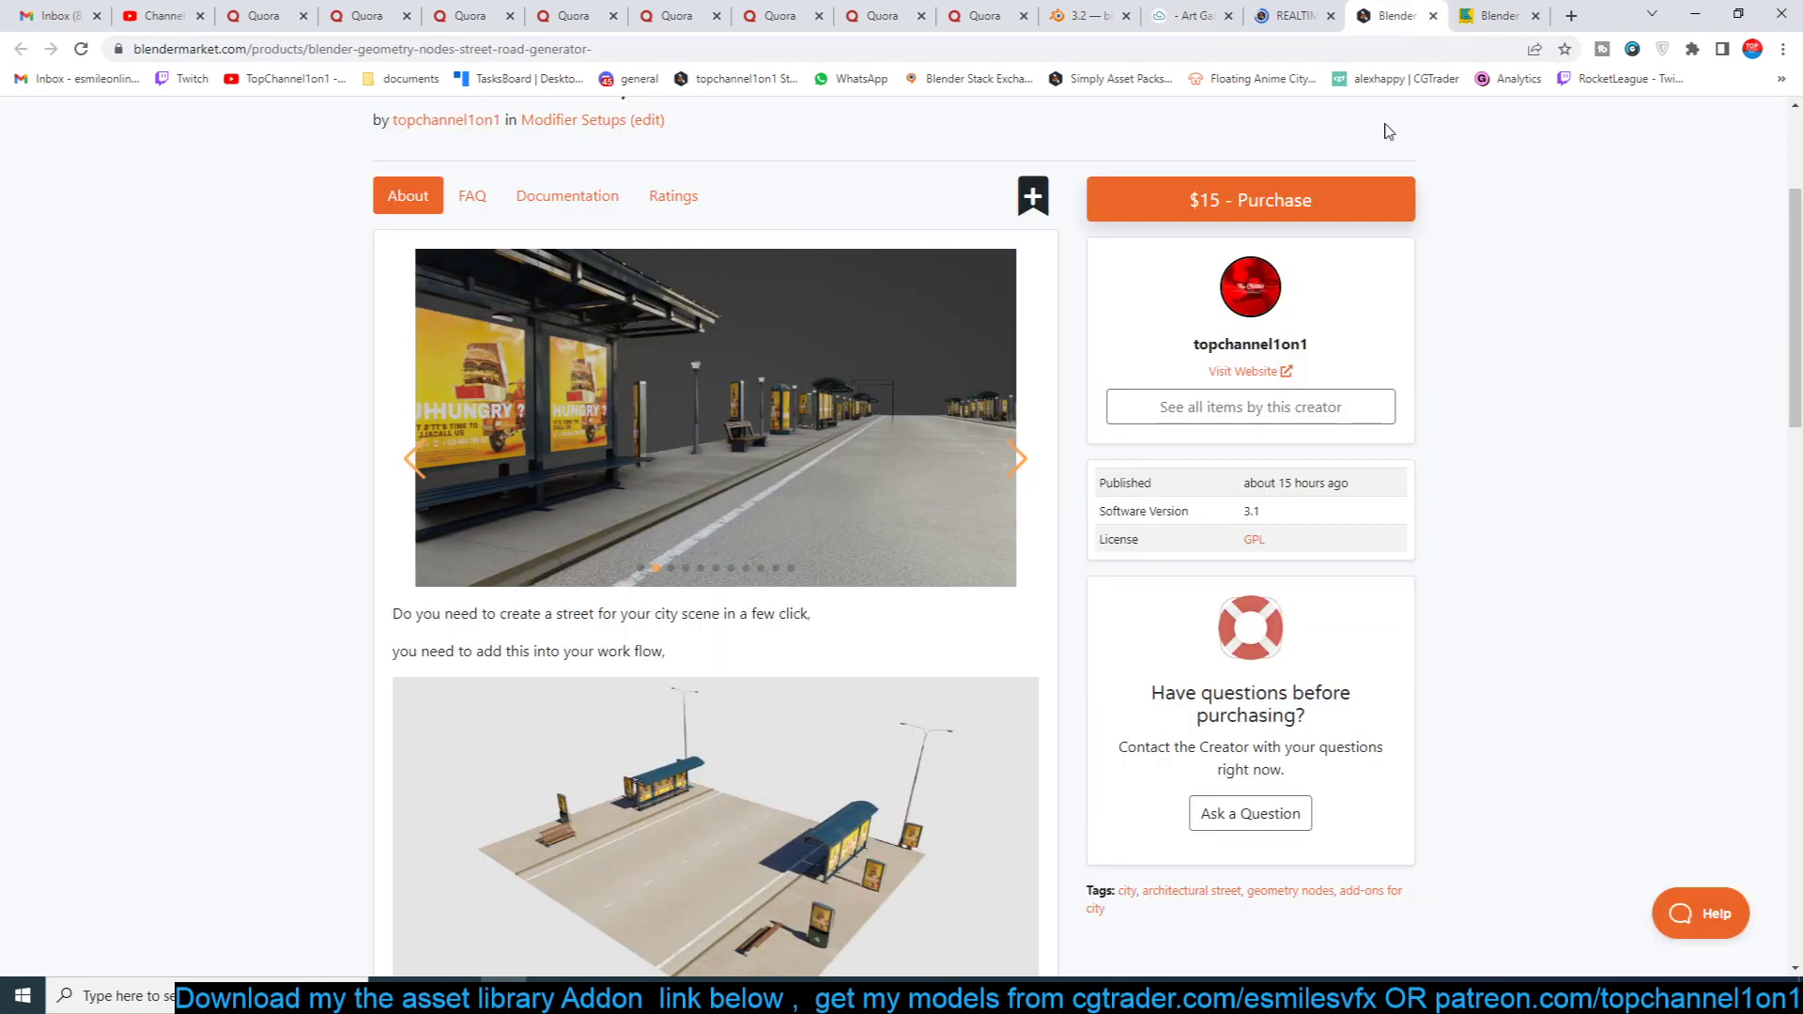
{"action": "scroll", "coordinate": [519, 435], "scroll_direction": "up", "scroll_amount": 3}
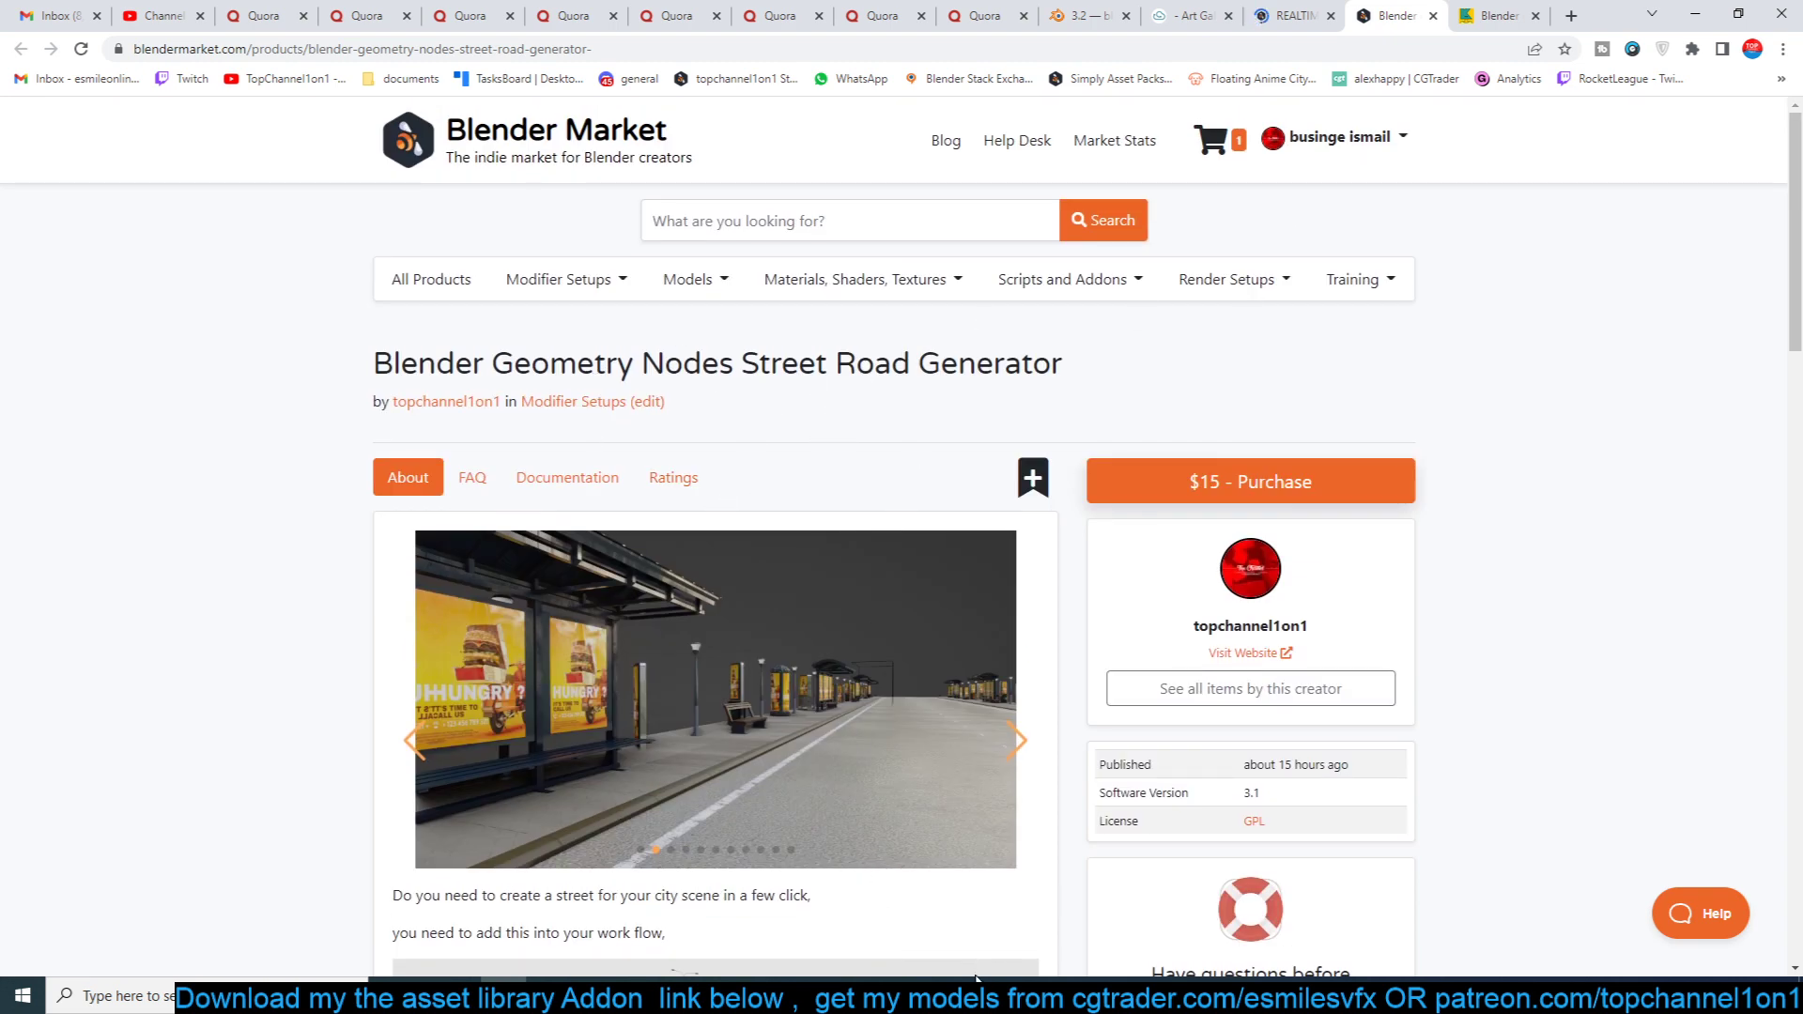
Switch to the Blender 3.1 window and open the recent file street generator.blend without saving the untitled scene.
{"action": "left_click", "coordinate": [871, 995]}
{"action": "left_click", "coordinate": [46, 34]}
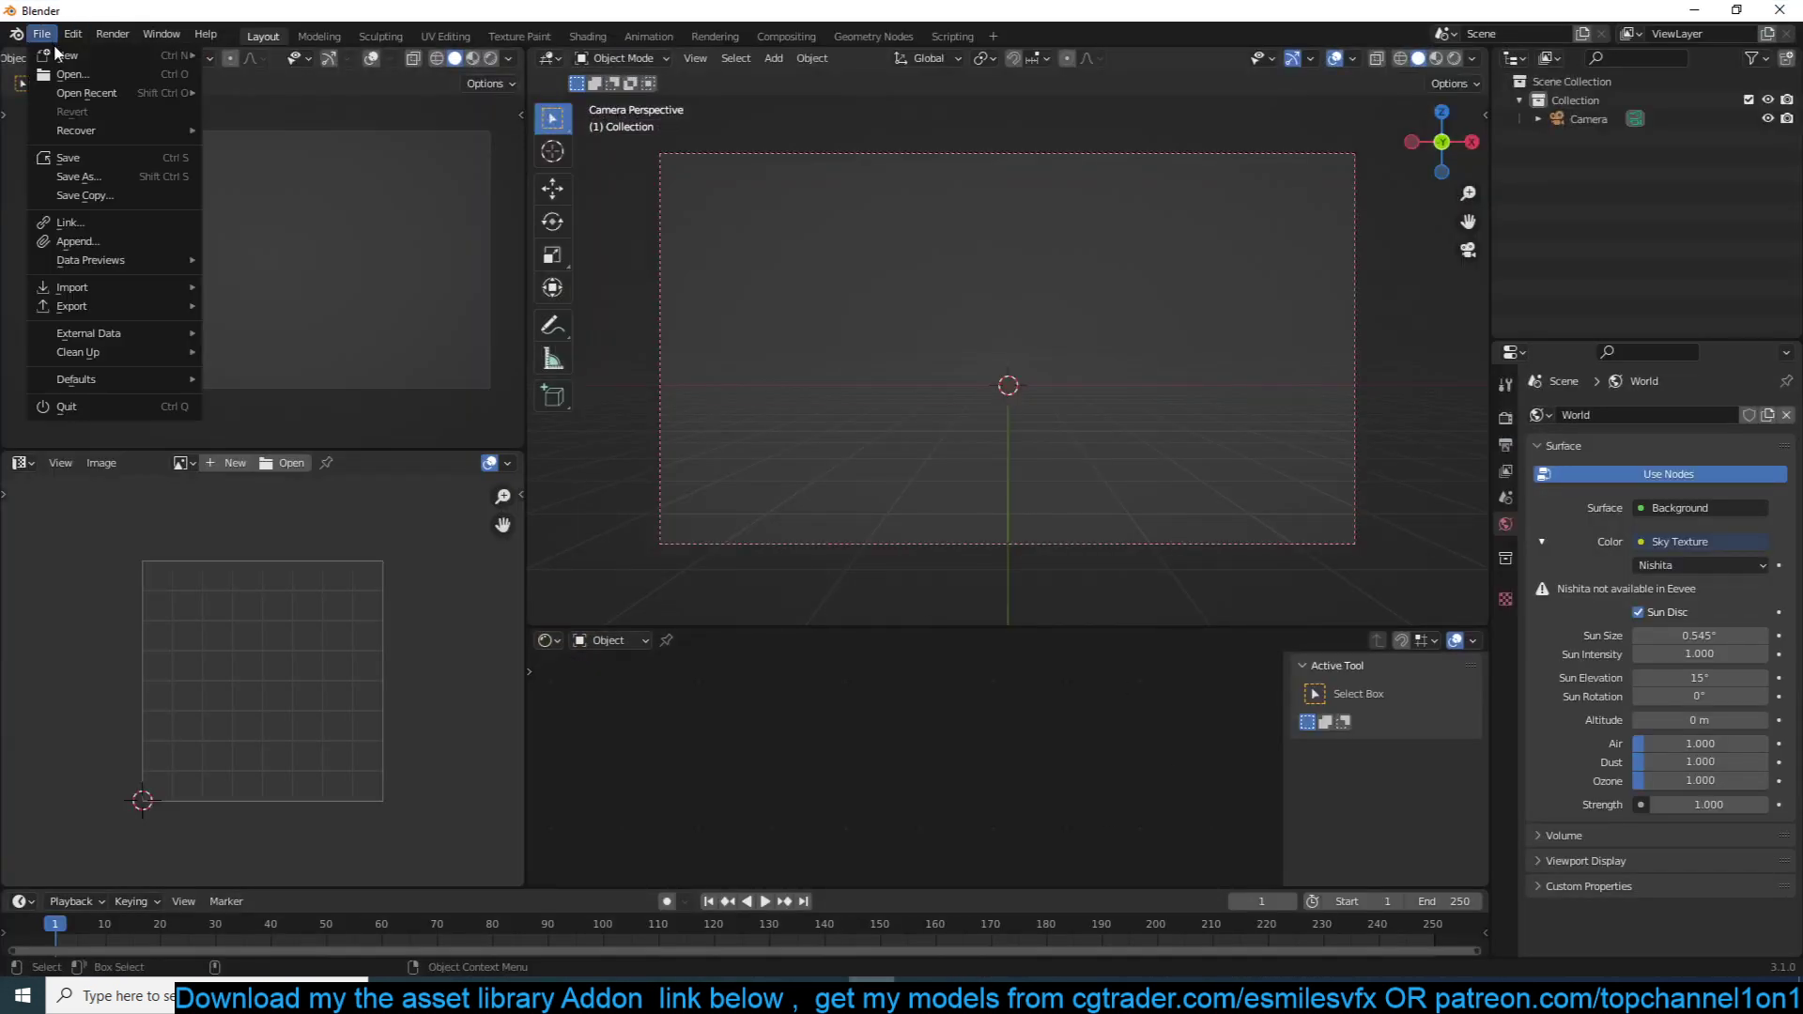
{"action": "mouse_move", "coordinate": [100, 91]}
{"action": "left_click", "coordinate": [225, 105]}
{"action": "left_click", "coordinate": [41, 34]}
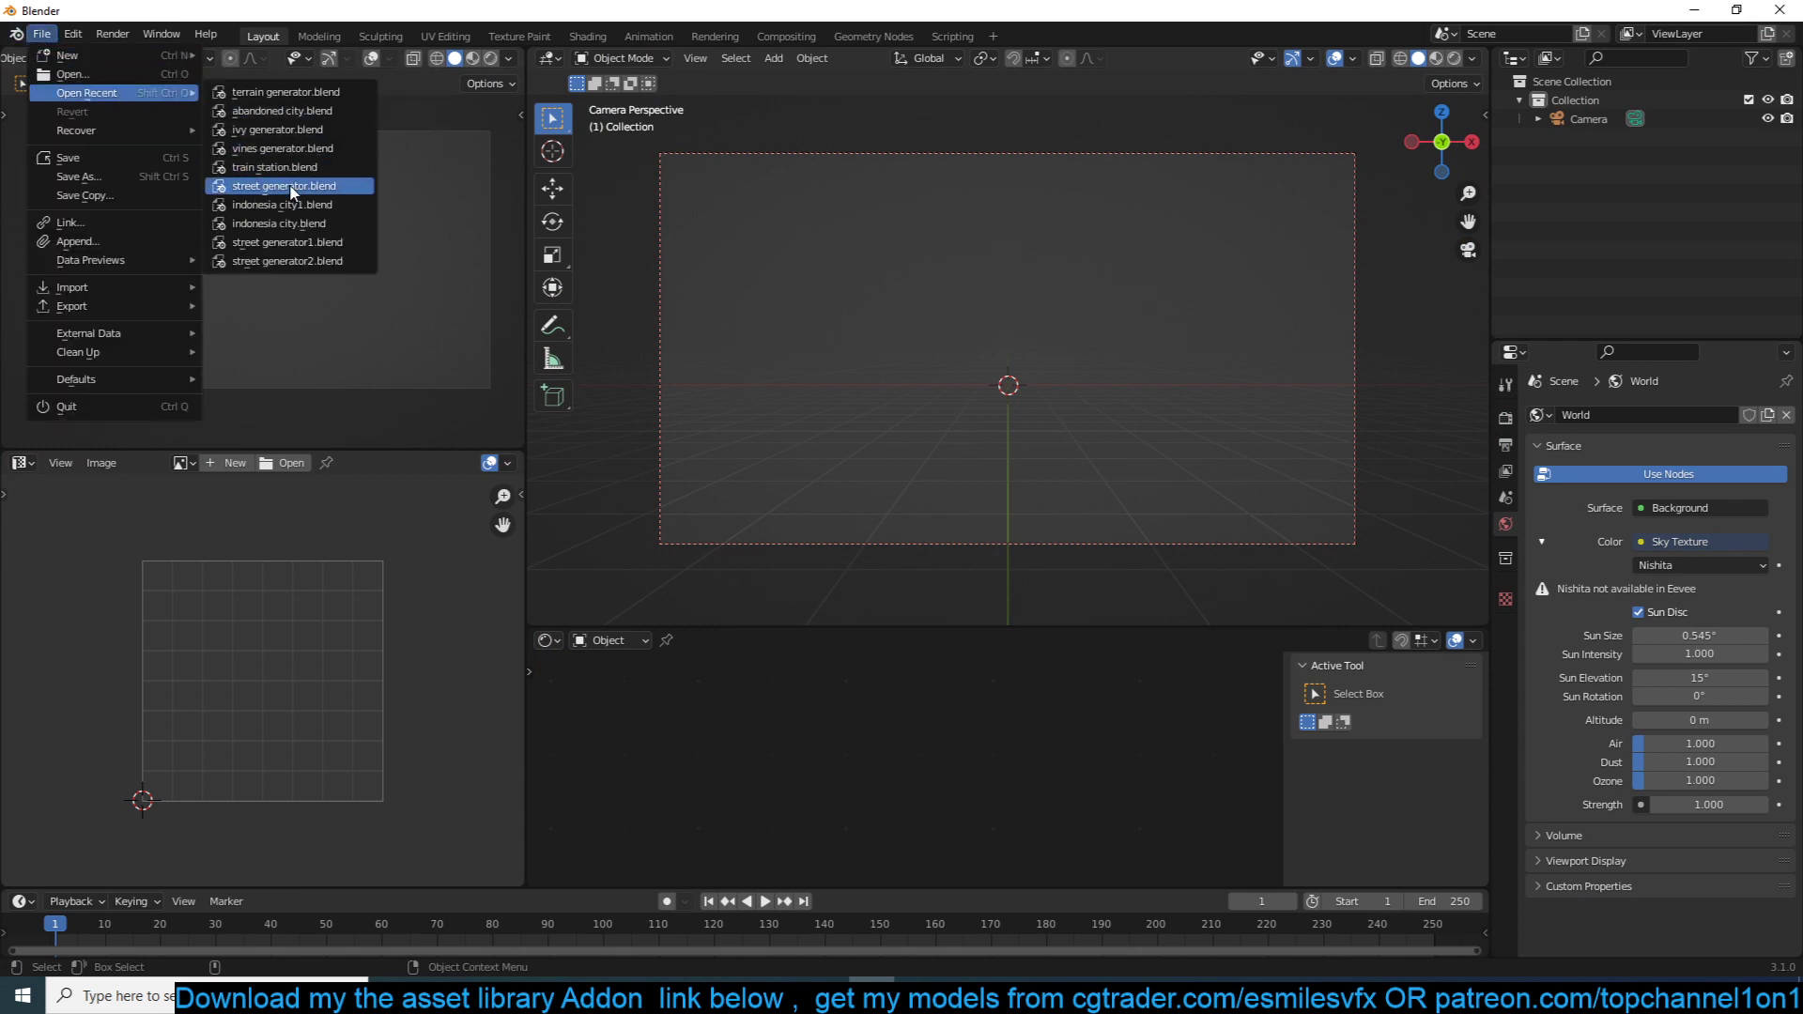
{"action": "left_click", "coordinate": [247, 187]}
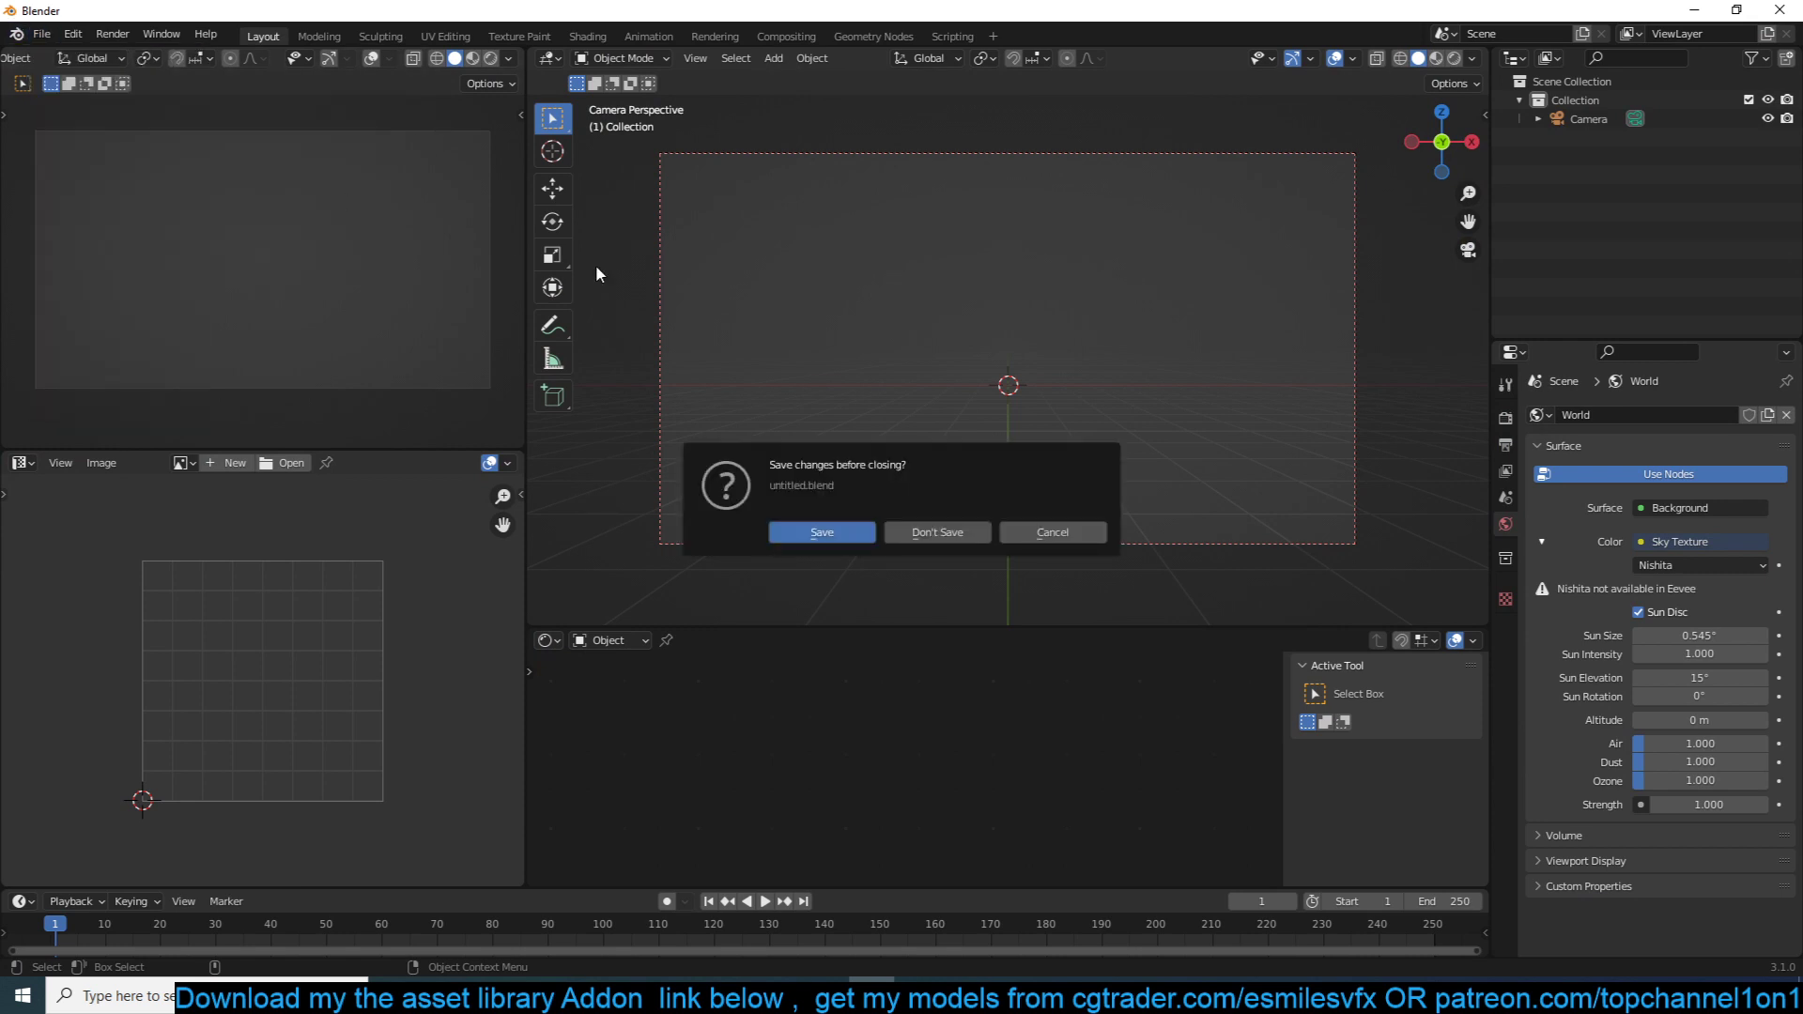
{"action": "left_click", "coordinate": [899, 522]}
Show the whole street model in material preview shading to examine its road, bus stops, lamps and billboards.
{"action": "key", "text": "a"}
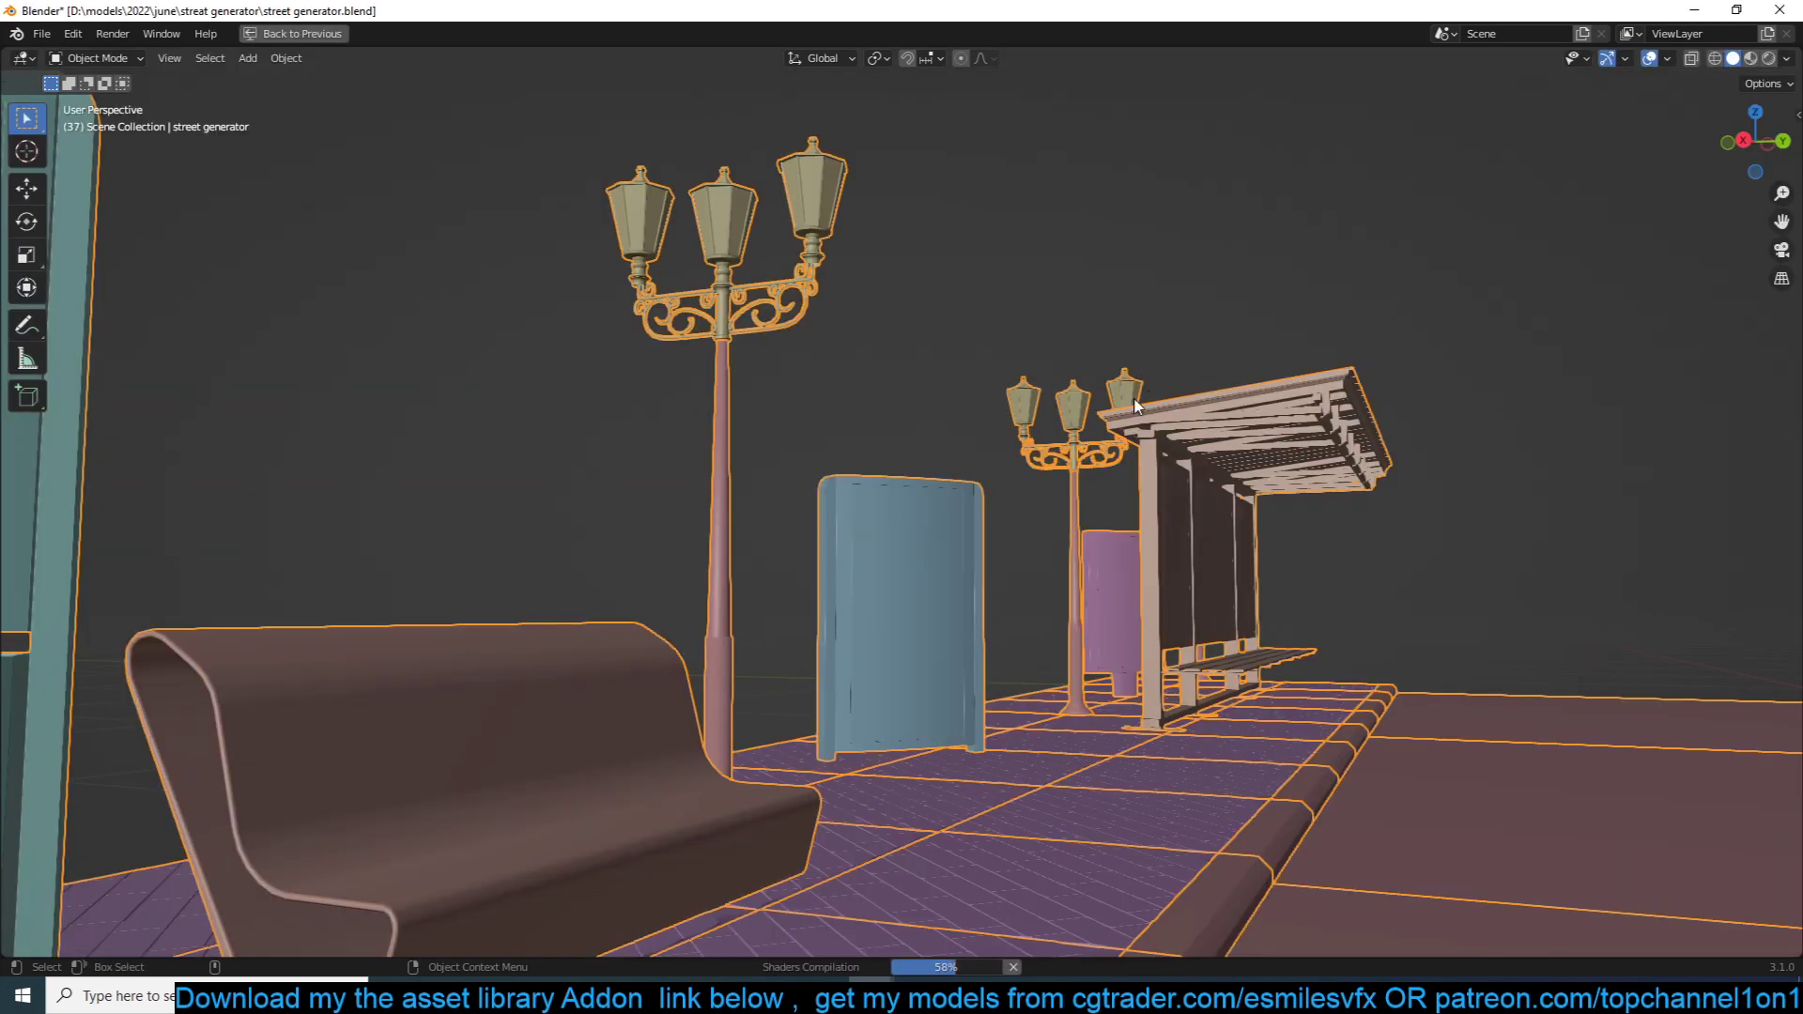
{"action": "left_click", "coordinate": [1202, 331]}
{"action": "scroll", "coordinate": [1203, 330], "scroll_direction": "down", "scroll_amount": 6}
{"action": "middle_click_drag", "start_coordinate": [1203, 331], "coordinate": [1034, 423]}
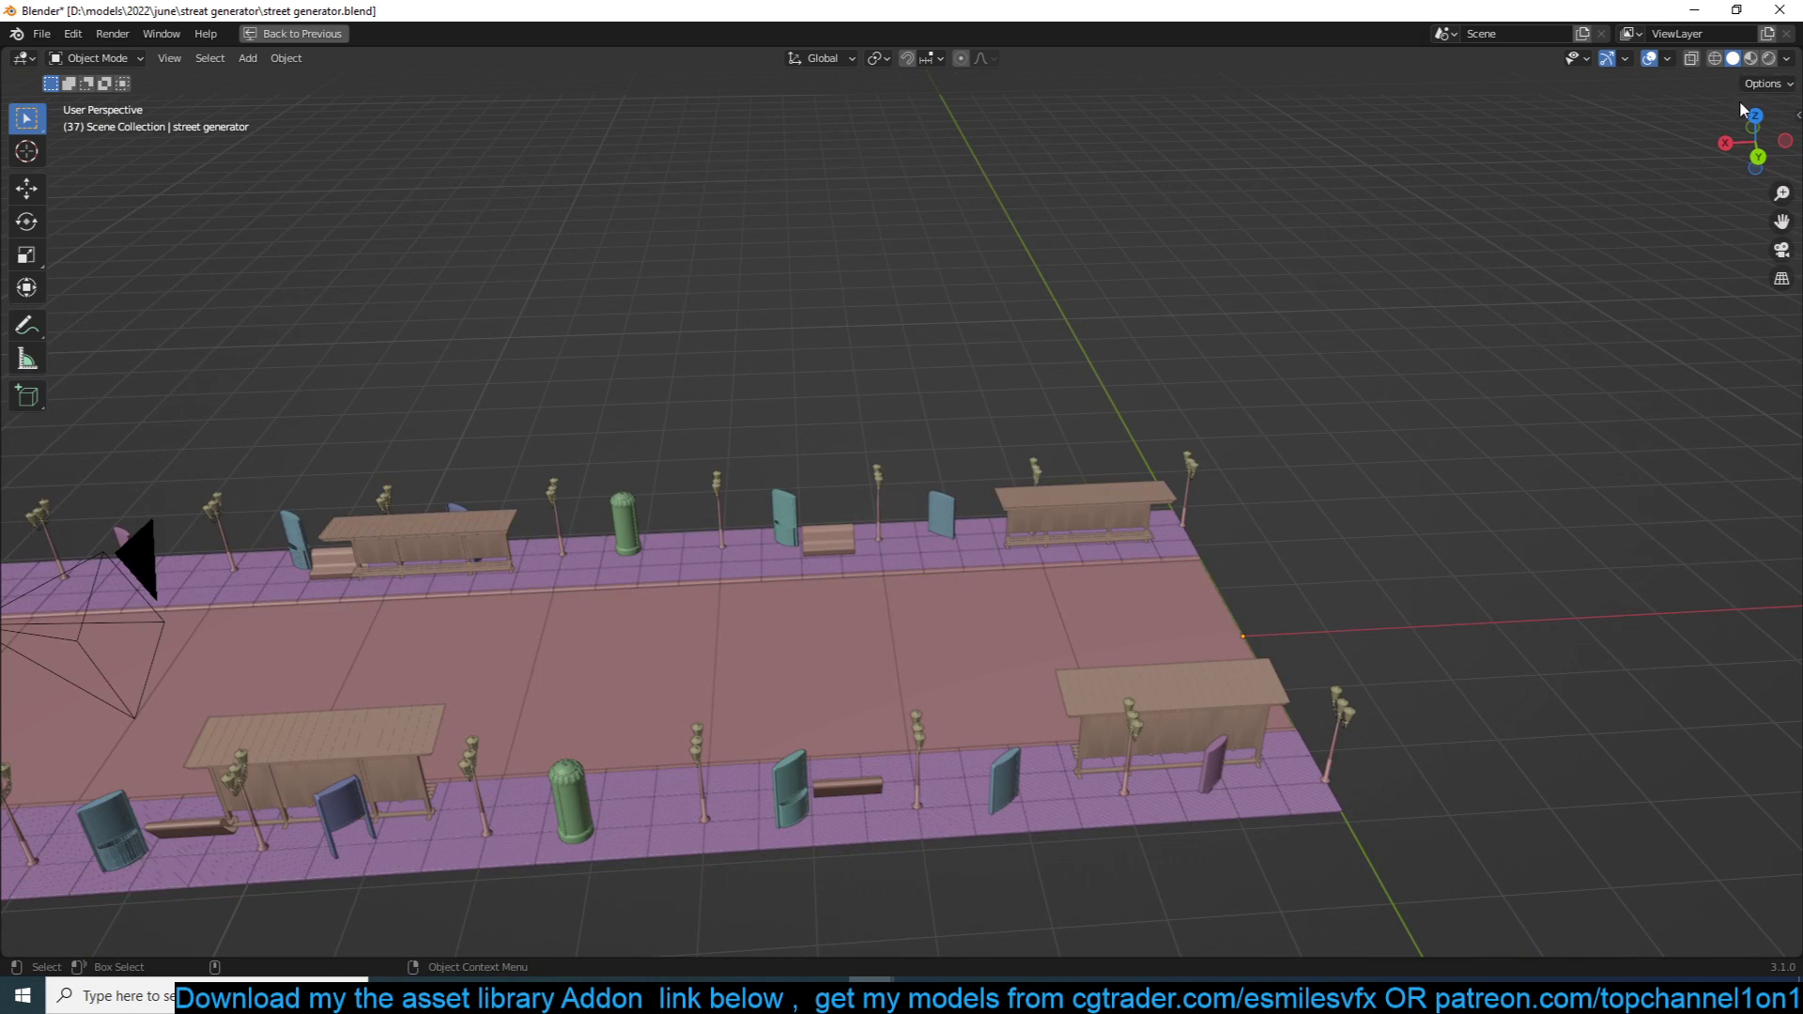
{"action": "left_click", "coordinate": [1751, 60]}
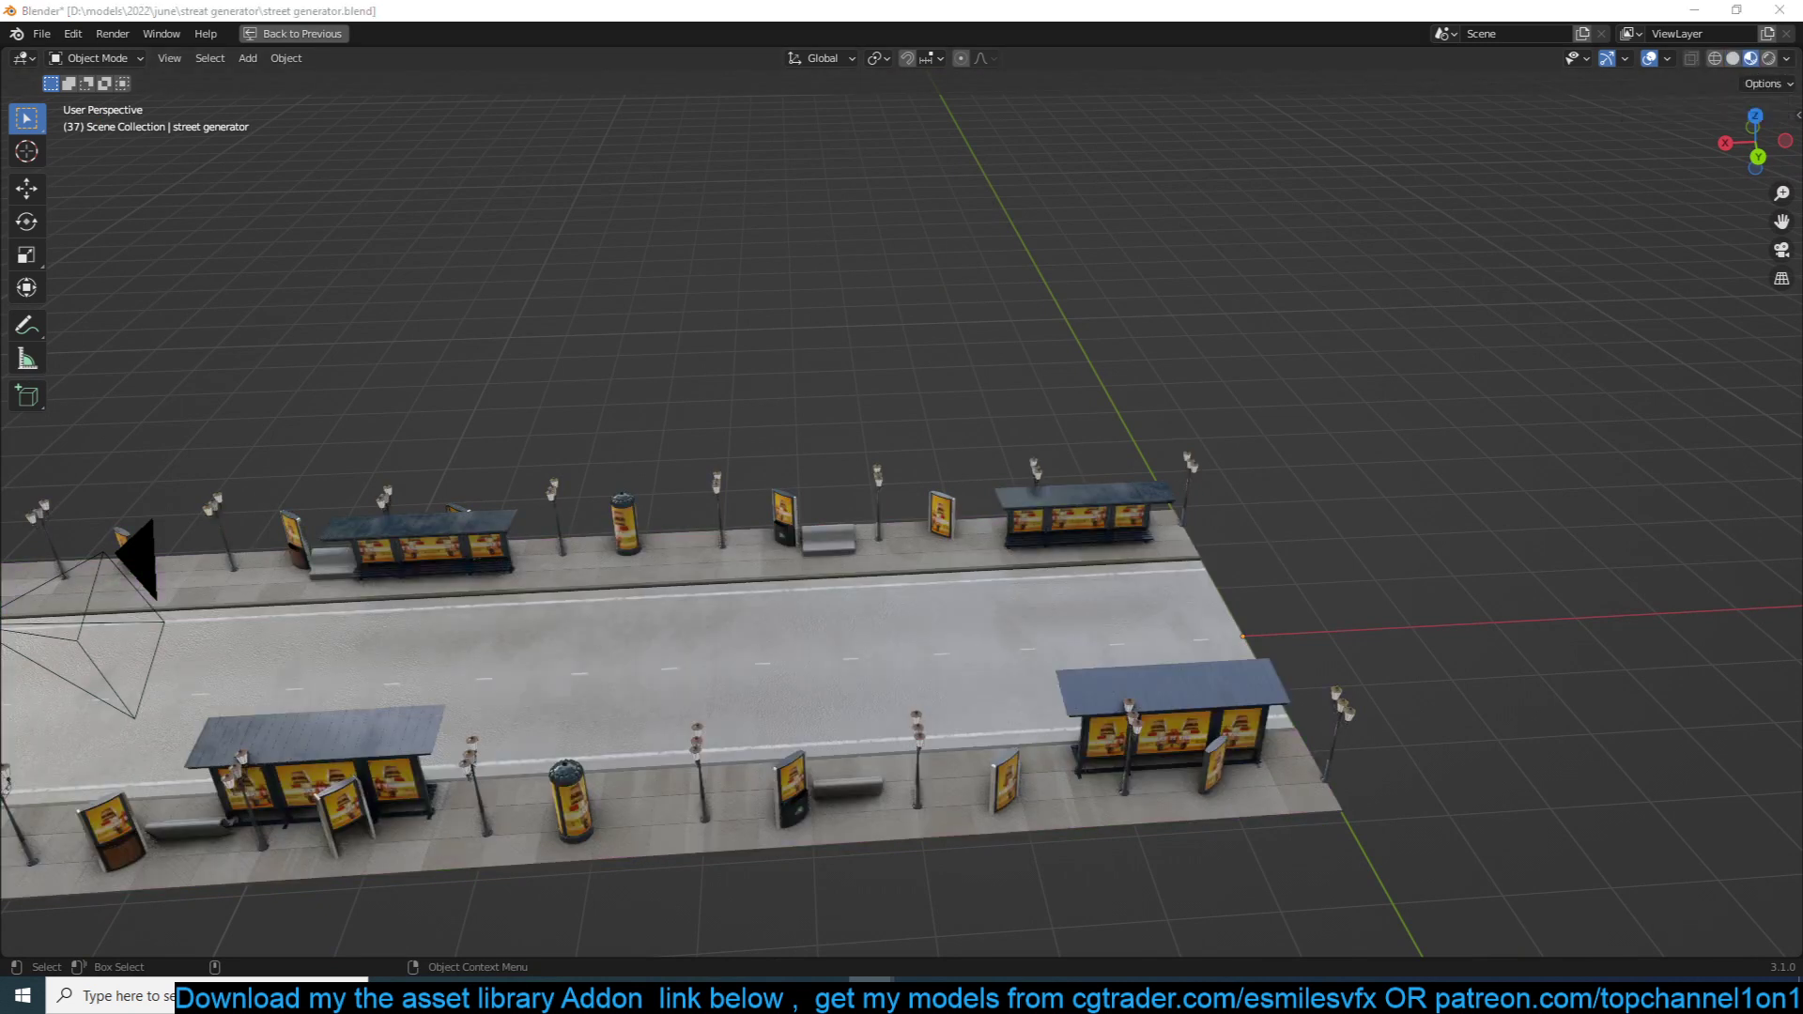
{"action": "scroll", "coordinate": [998, 545], "scroll_direction": "down", "scroll_amount": 3}
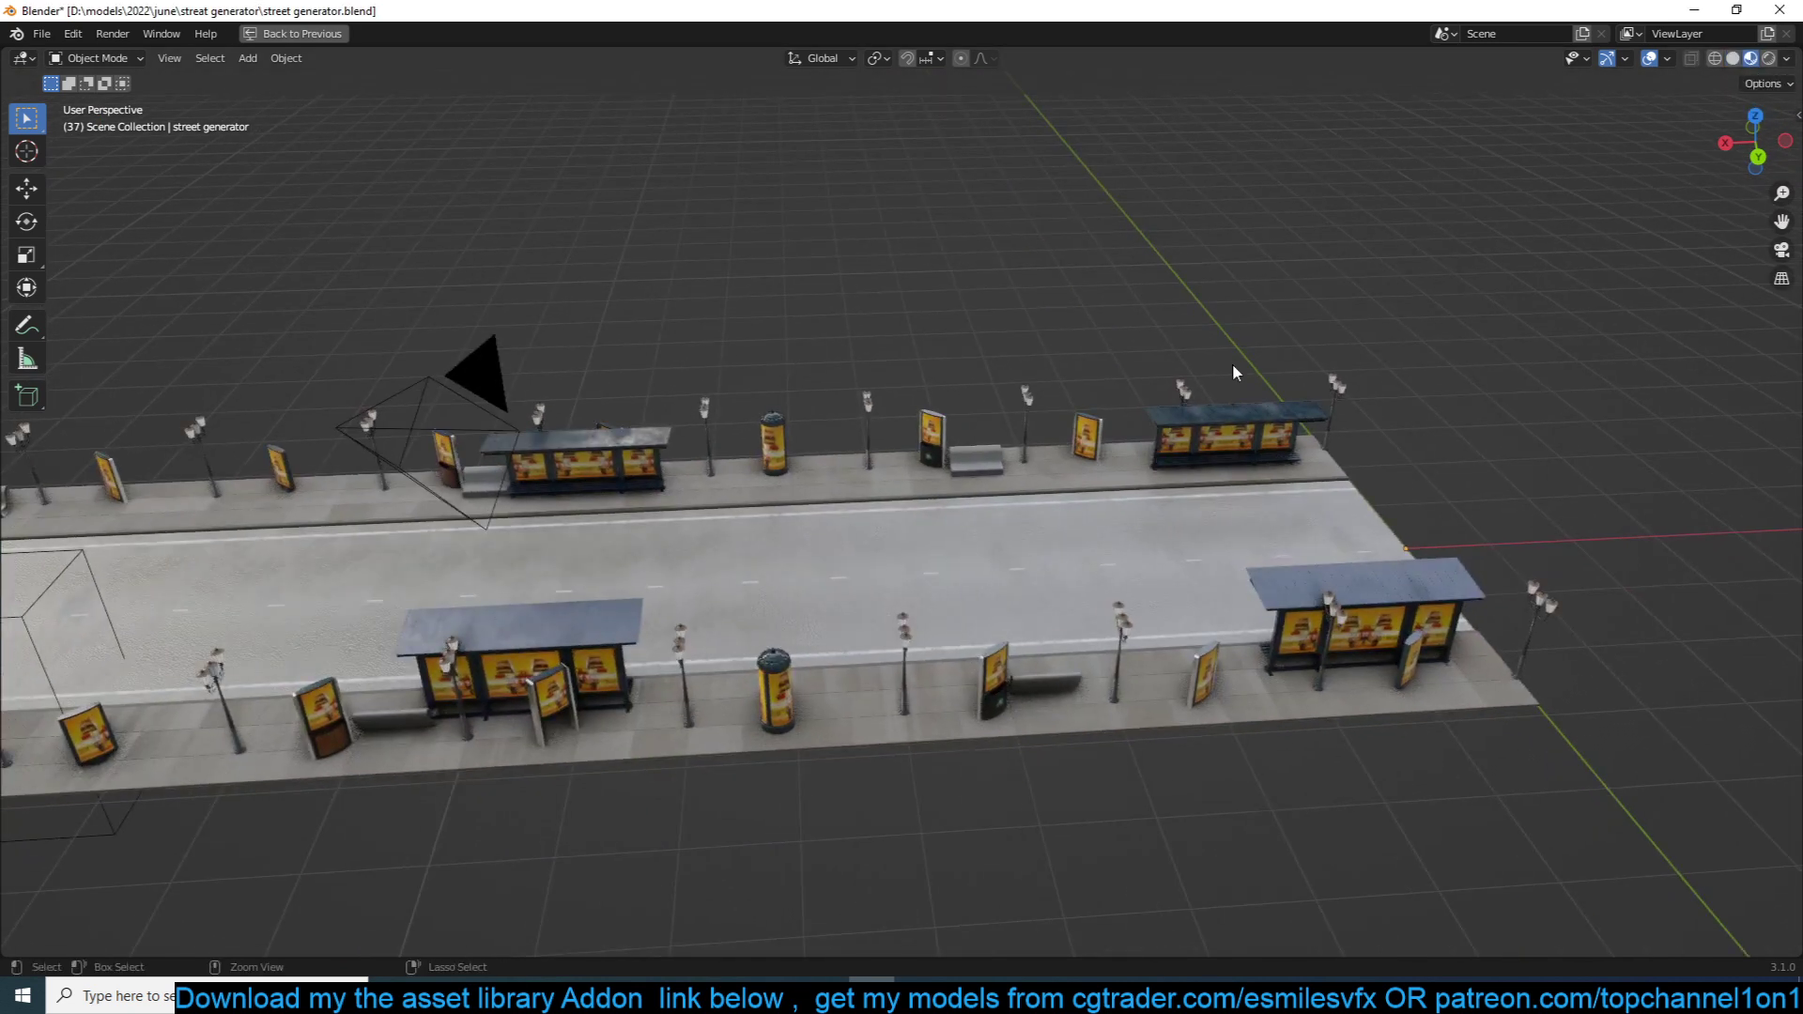
Open the Geometry Nodes workspace and show the street model in material preview shading to examine the road and its furniture.
{"action": "key", "text": "ctrl+space"}
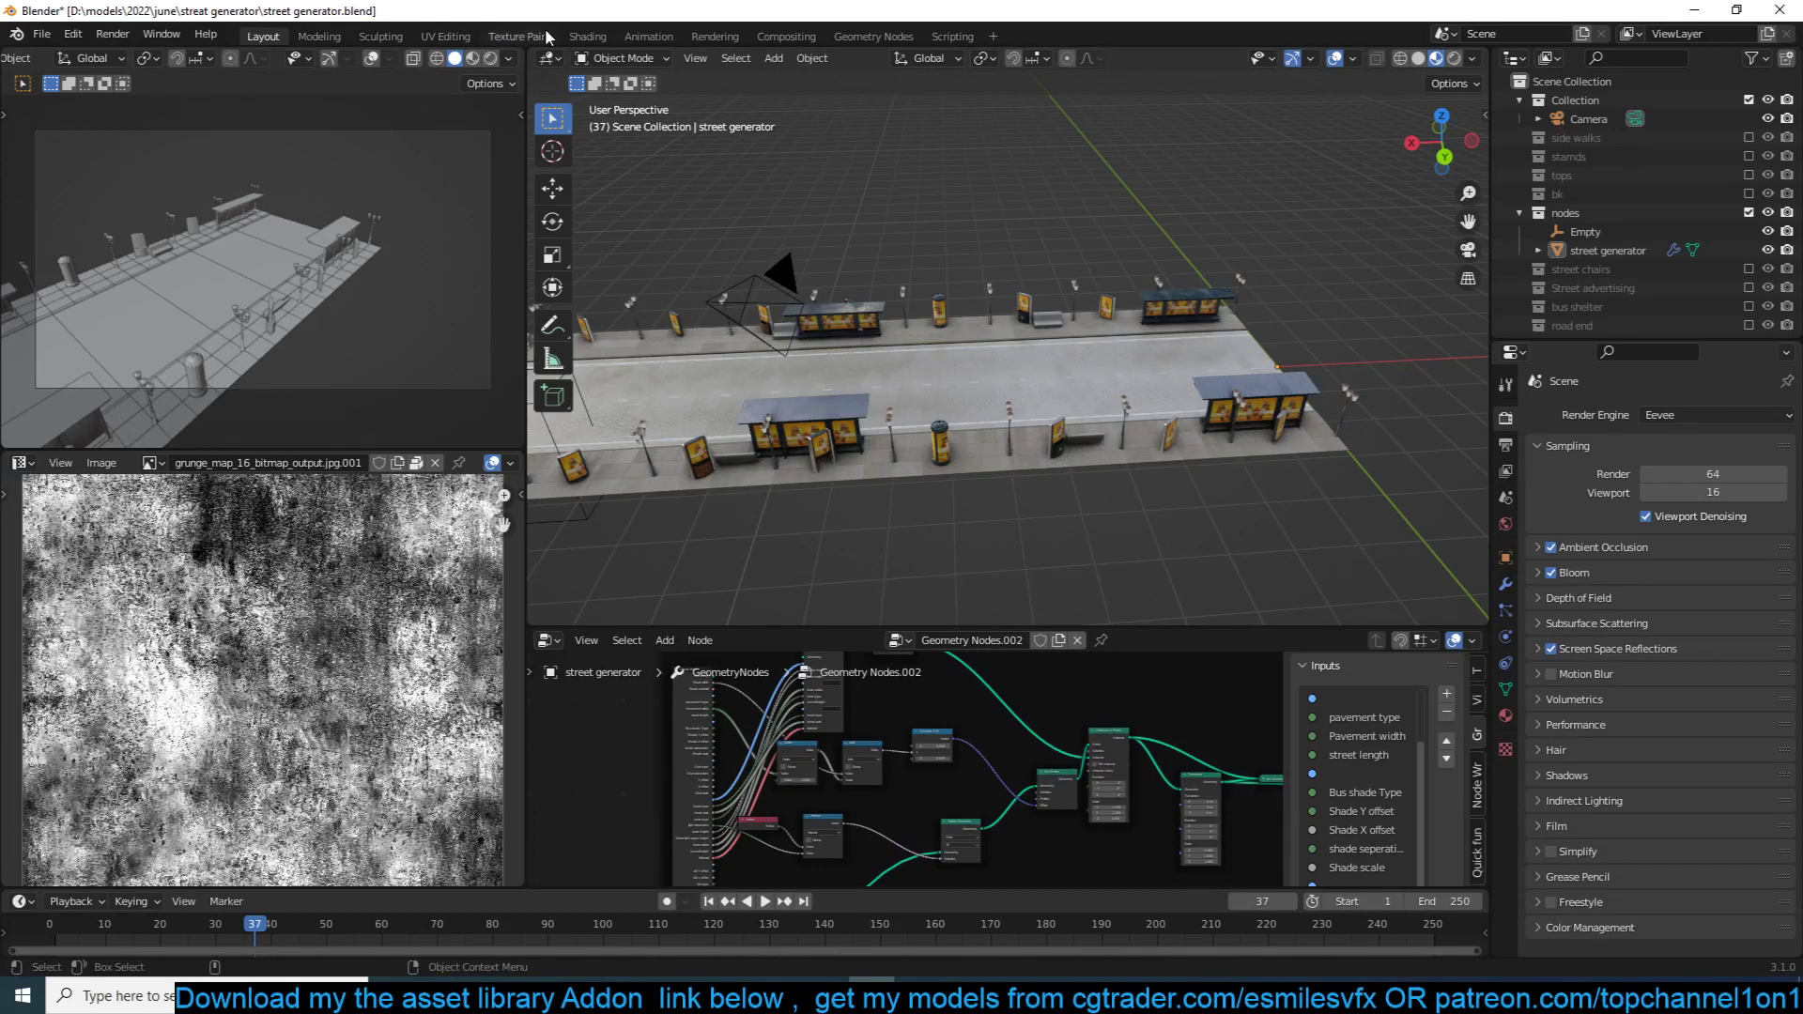
{"action": "left_click", "coordinate": [873, 36]}
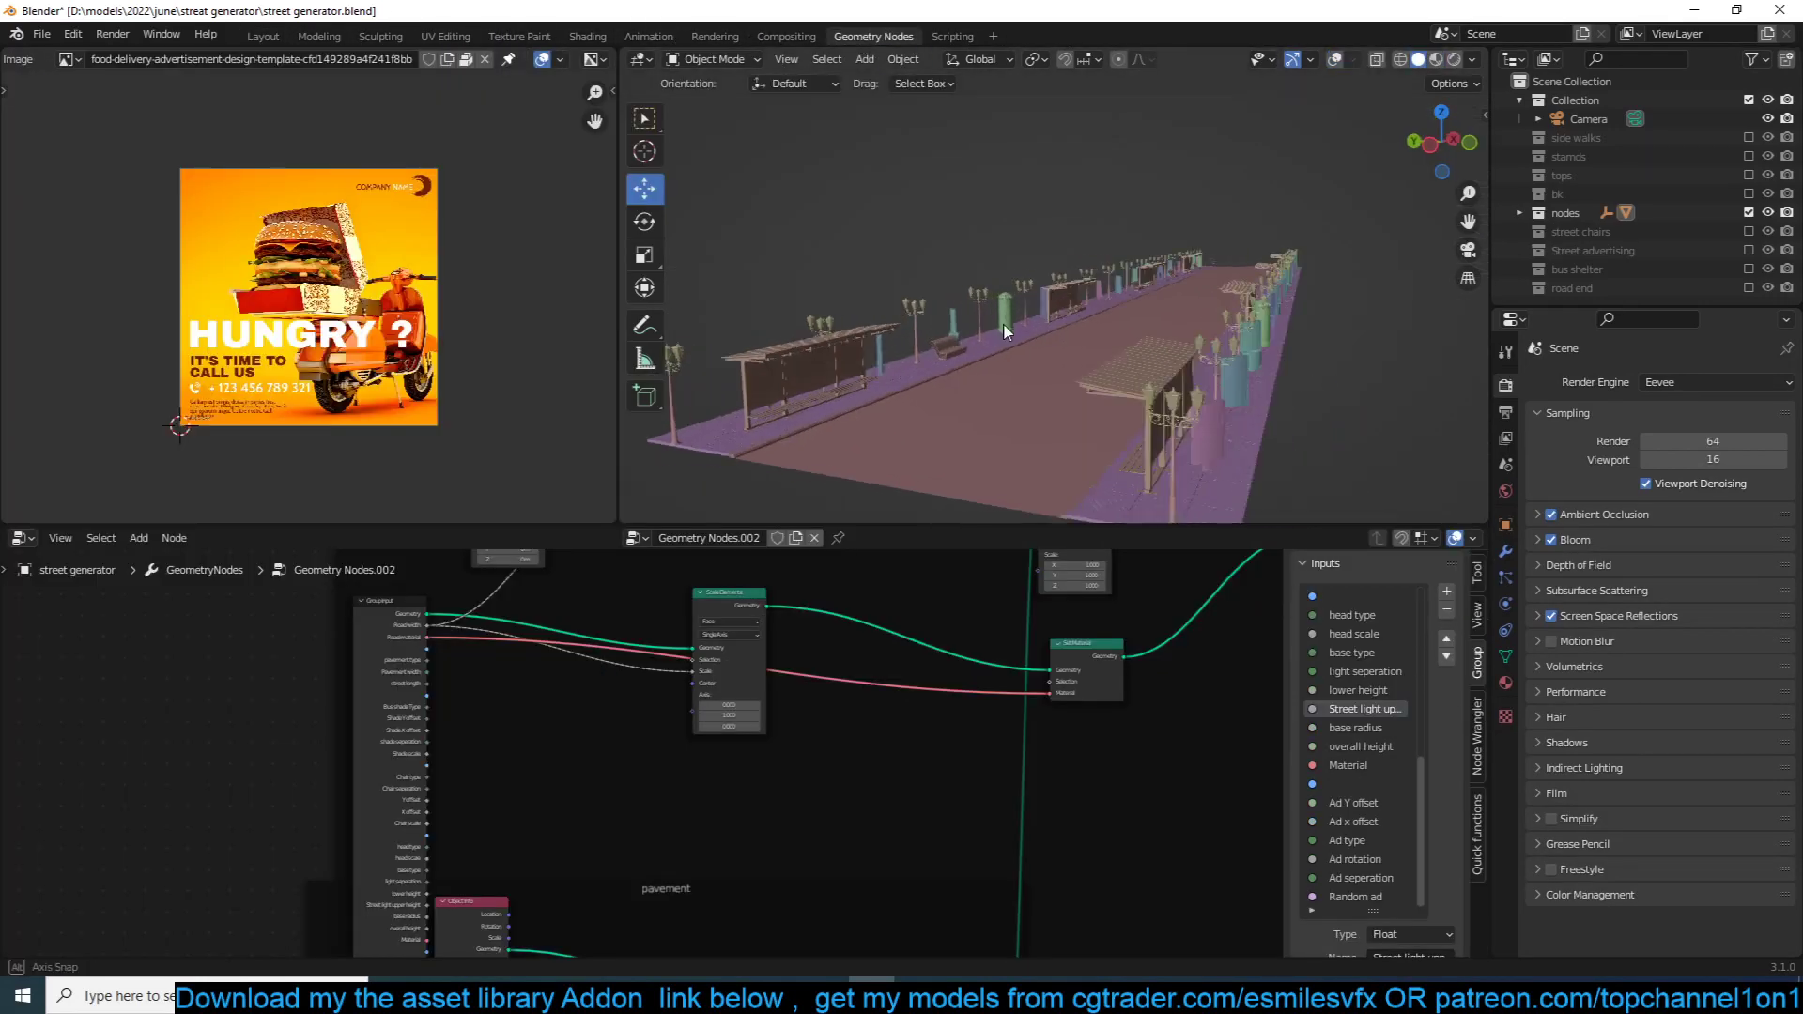
{"action": "left_click", "coordinate": [1436, 60]}
{"action": "middle_click_drag", "start_coordinate": [1099, 235], "coordinate": [1064, 318]}
{"action": "scroll", "coordinate": [1220, 184], "scroll_direction": "up", "scroll_amount": 4}
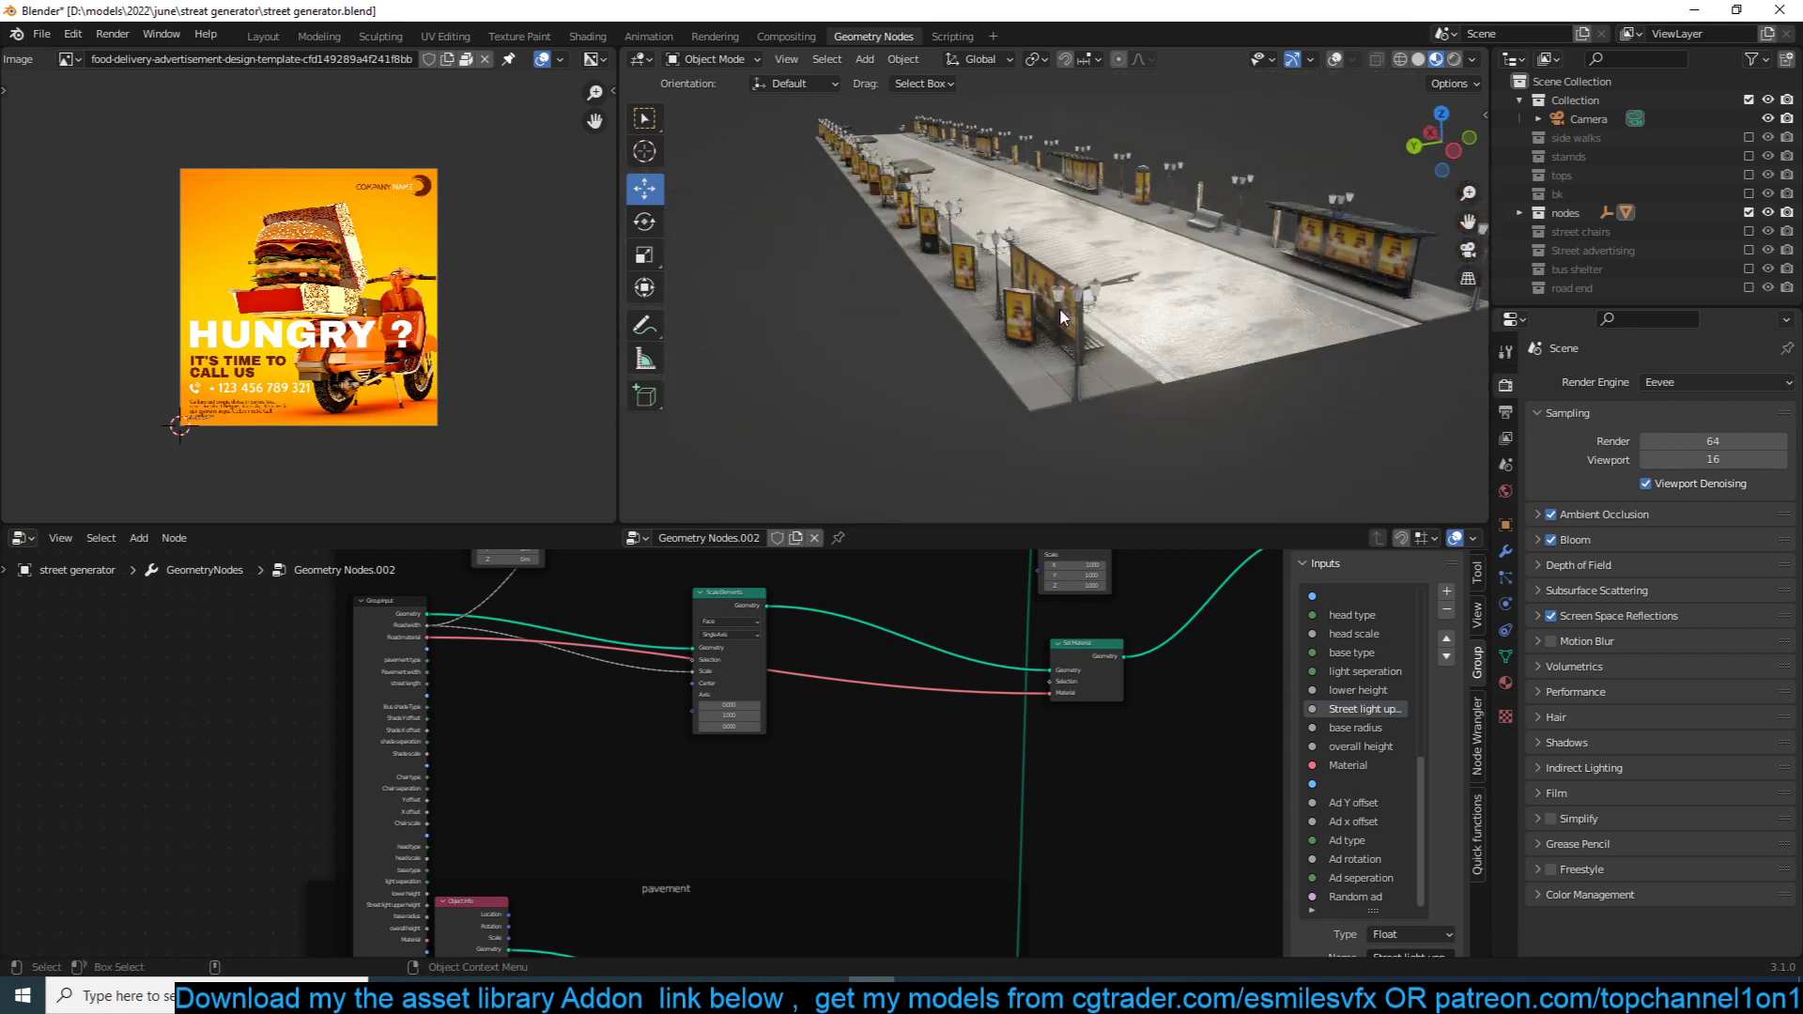
{"action": "middle_click_drag", "start_coordinate": [1154, 284], "coordinate": [1244, 244]}
{"action": "scroll", "coordinate": [1263, 234], "scroll_direction": "up", "scroll_amount": 3}
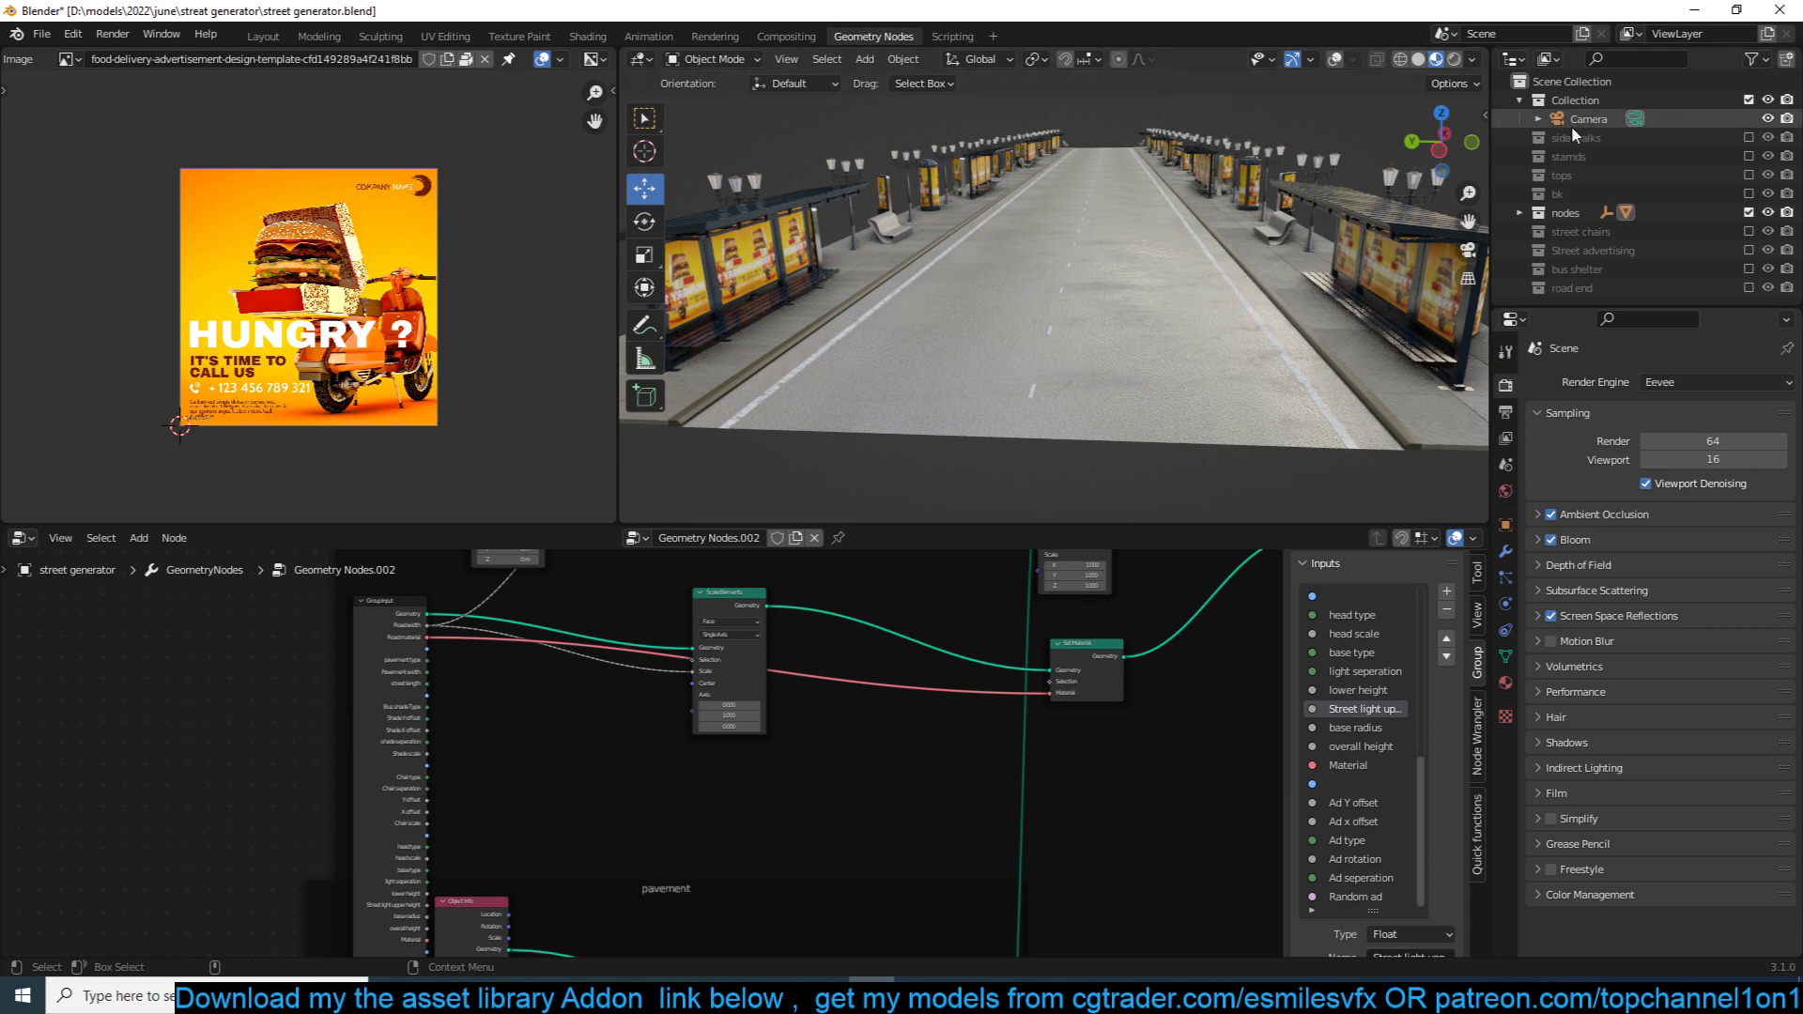
{"action": "middle_click_drag", "start_coordinate": [1127, 216], "coordinate": [915, 272]}
Show the side walks collection in place of nodes to examine the sidewalk tiles, and restore the nodes collection.
{"action": "left_click", "coordinate": [1749, 213]}
{"action": "left_click", "coordinate": [1747, 139]}
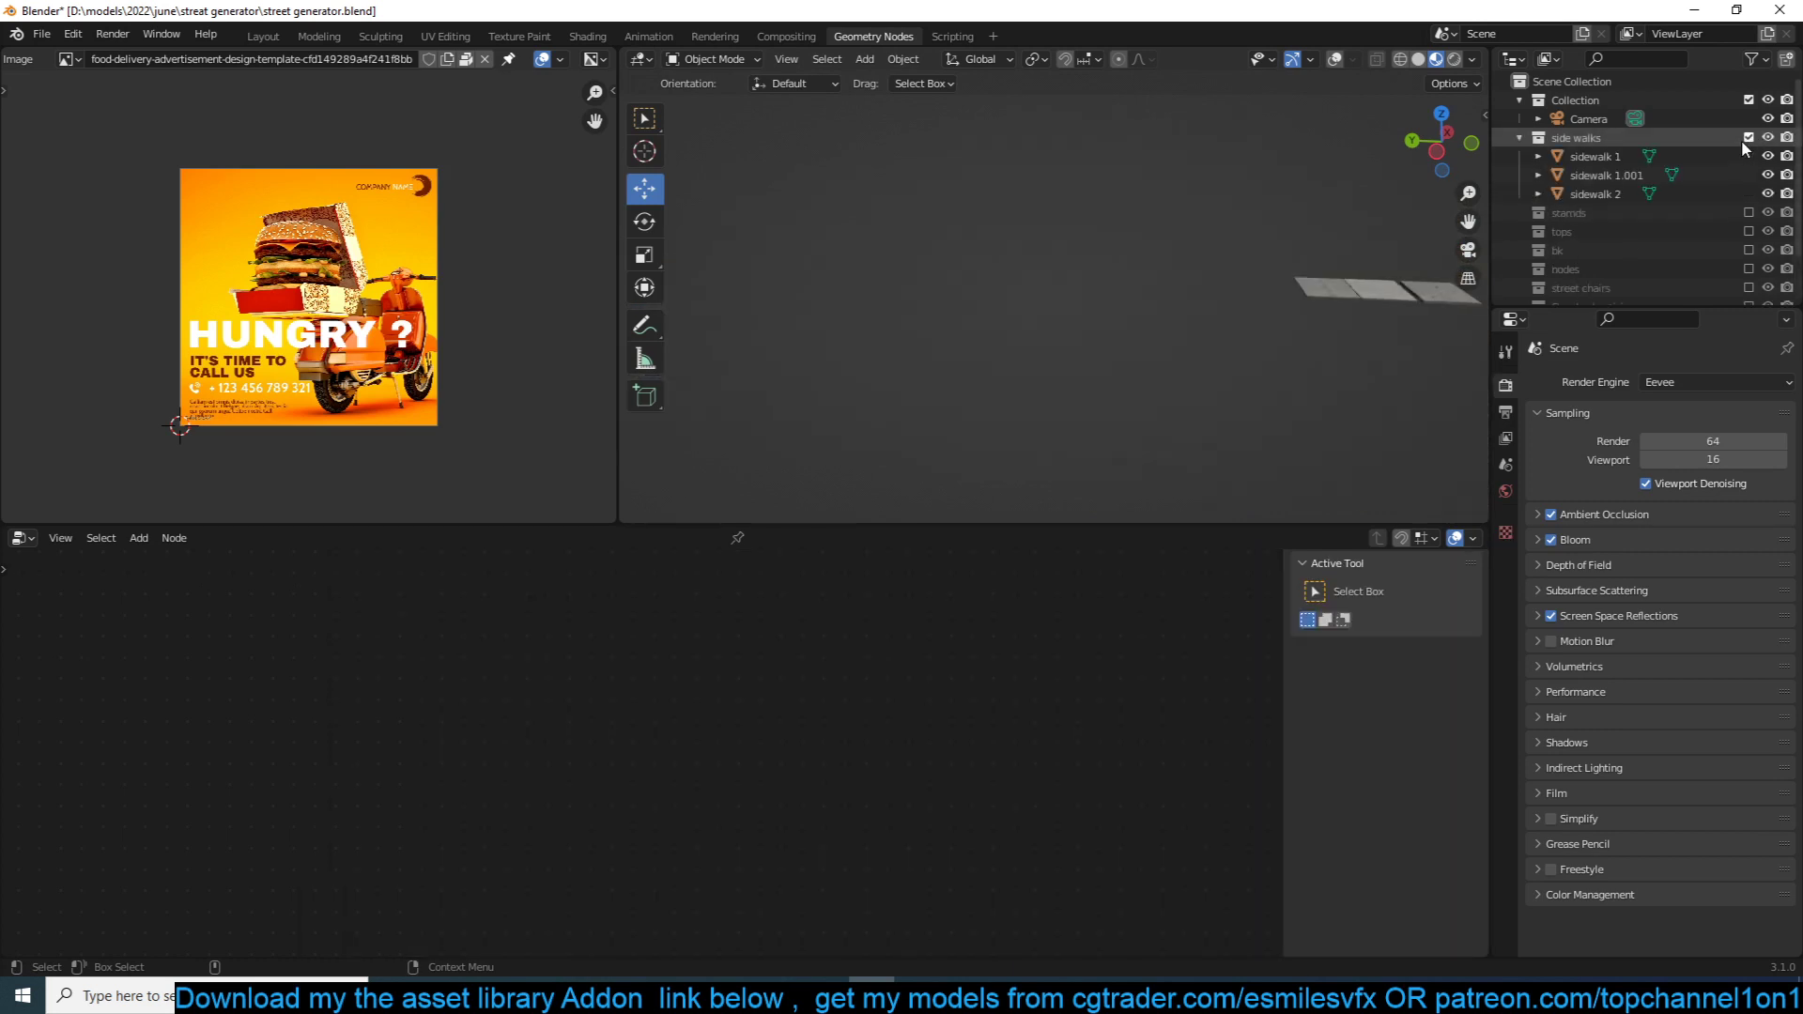
{"action": "scroll", "coordinate": [1287, 262], "scroll_direction": "up", "scroll_amount": 10}
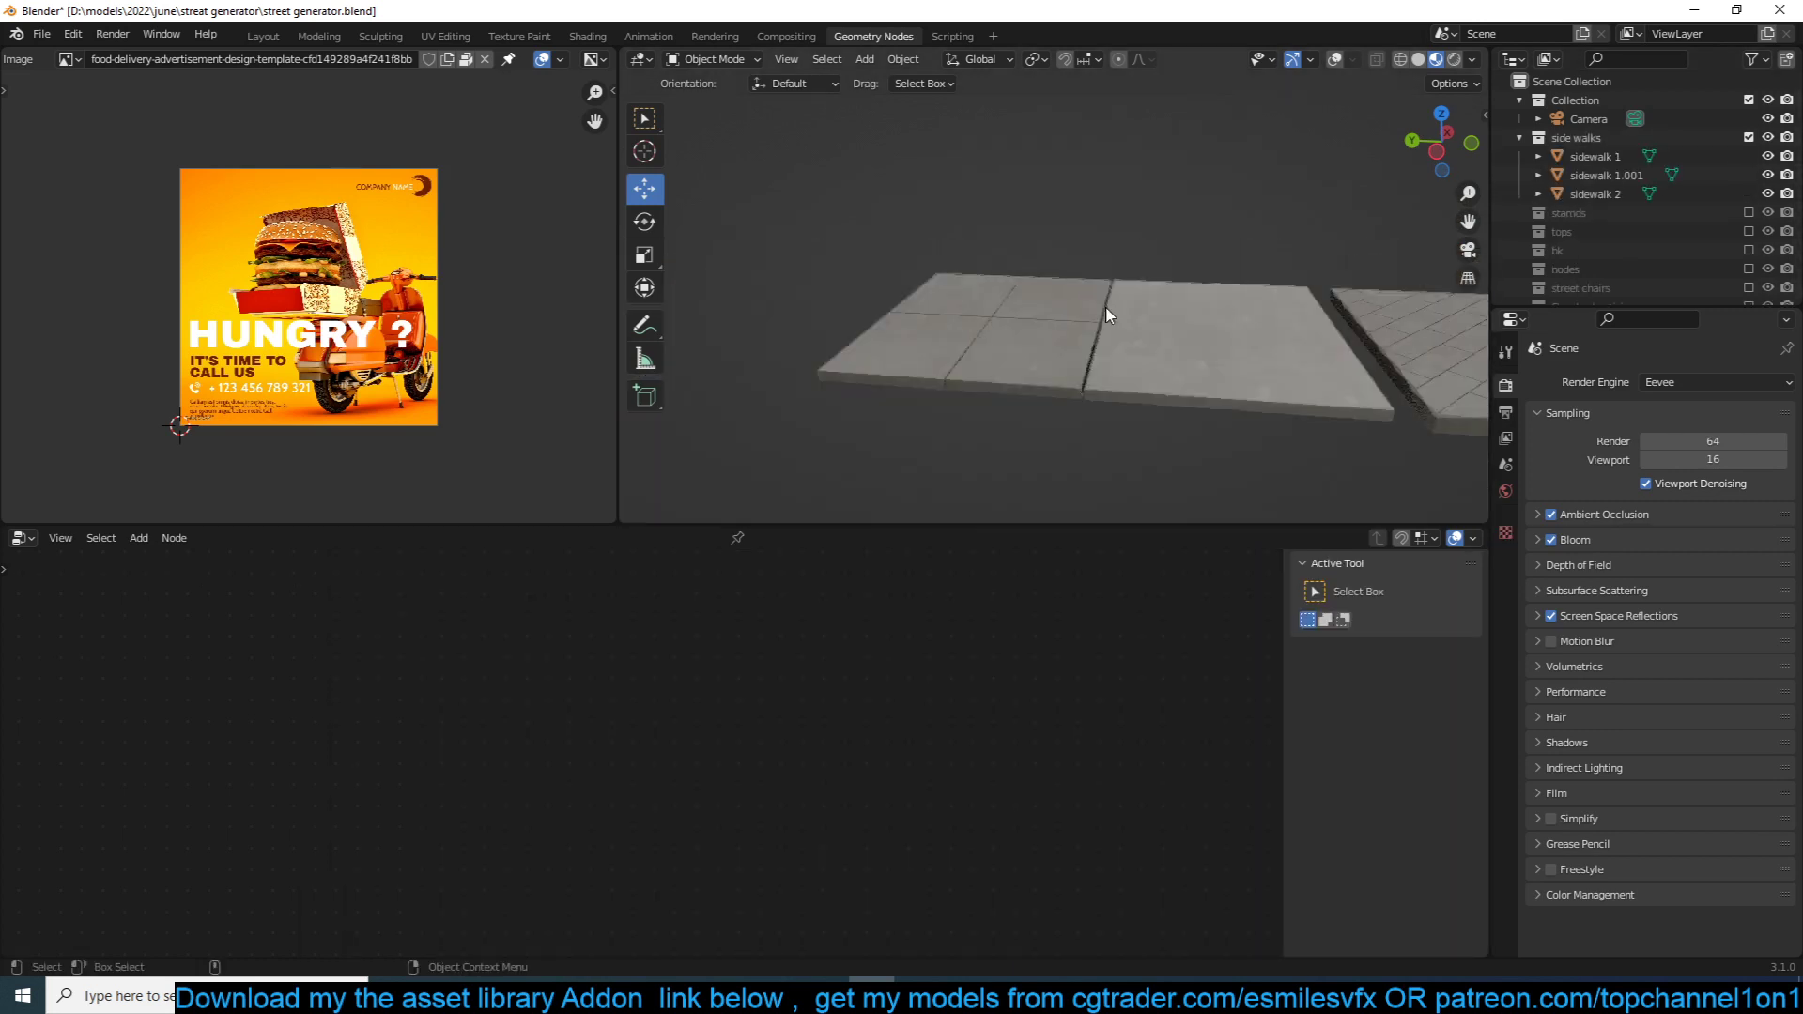
{"action": "scroll", "coordinate": [1106, 314], "scroll_direction": "down", "scroll_amount": 3}
{"action": "left_click", "coordinate": [1165, 336]}
{"action": "middle_click_drag", "start_coordinate": [1145, 338], "coordinate": [1279, 375]}
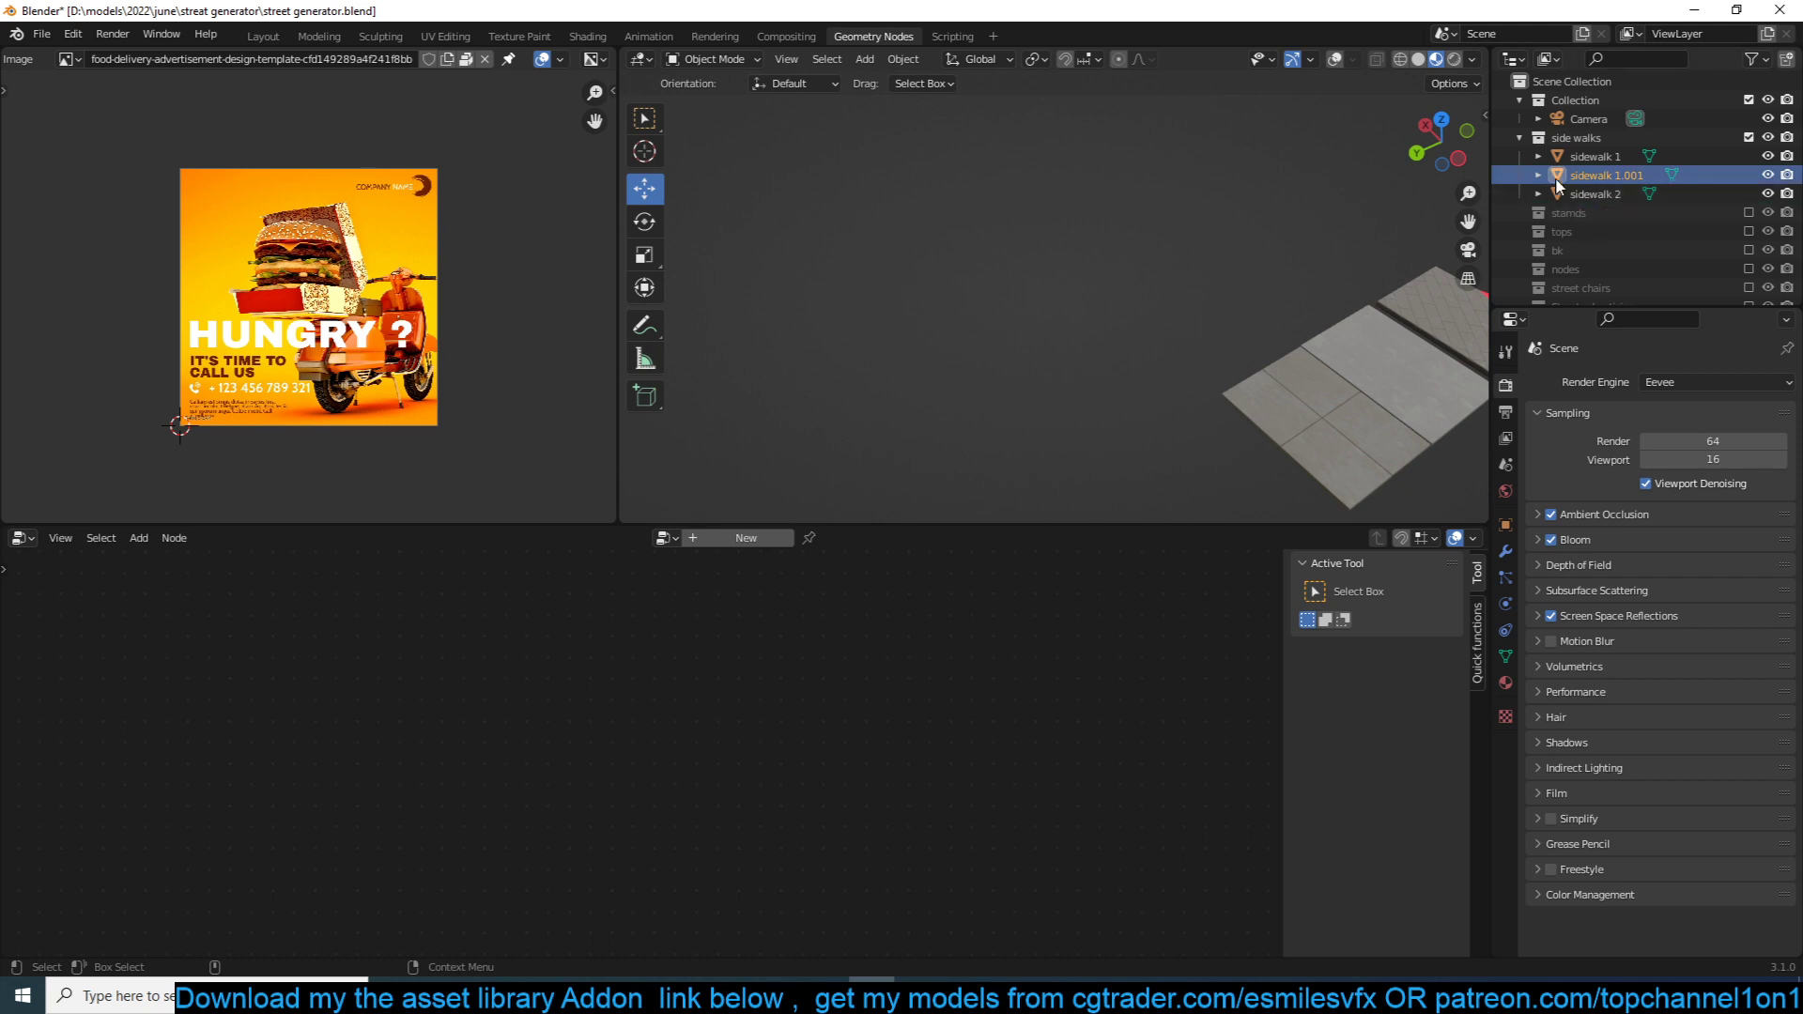
{"action": "left_click", "coordinate": [1748, 138]}
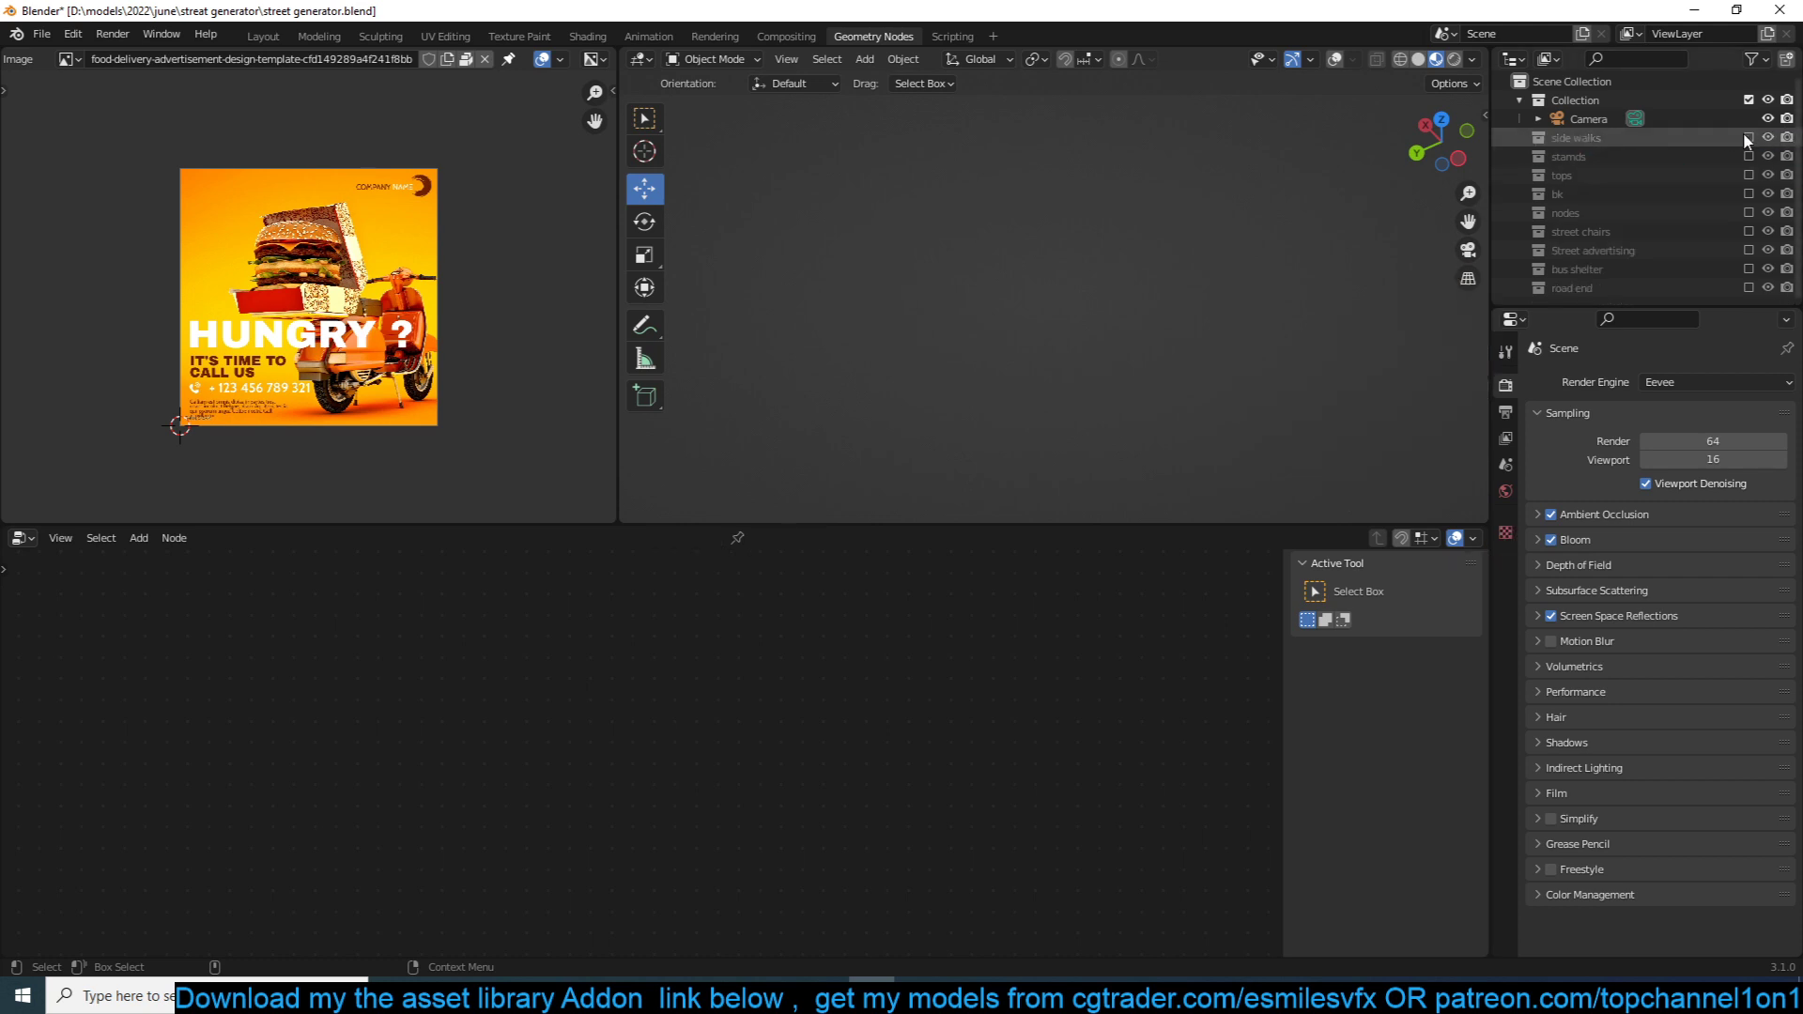
{"action": "left_click", "coordinate": [1749, 212]}
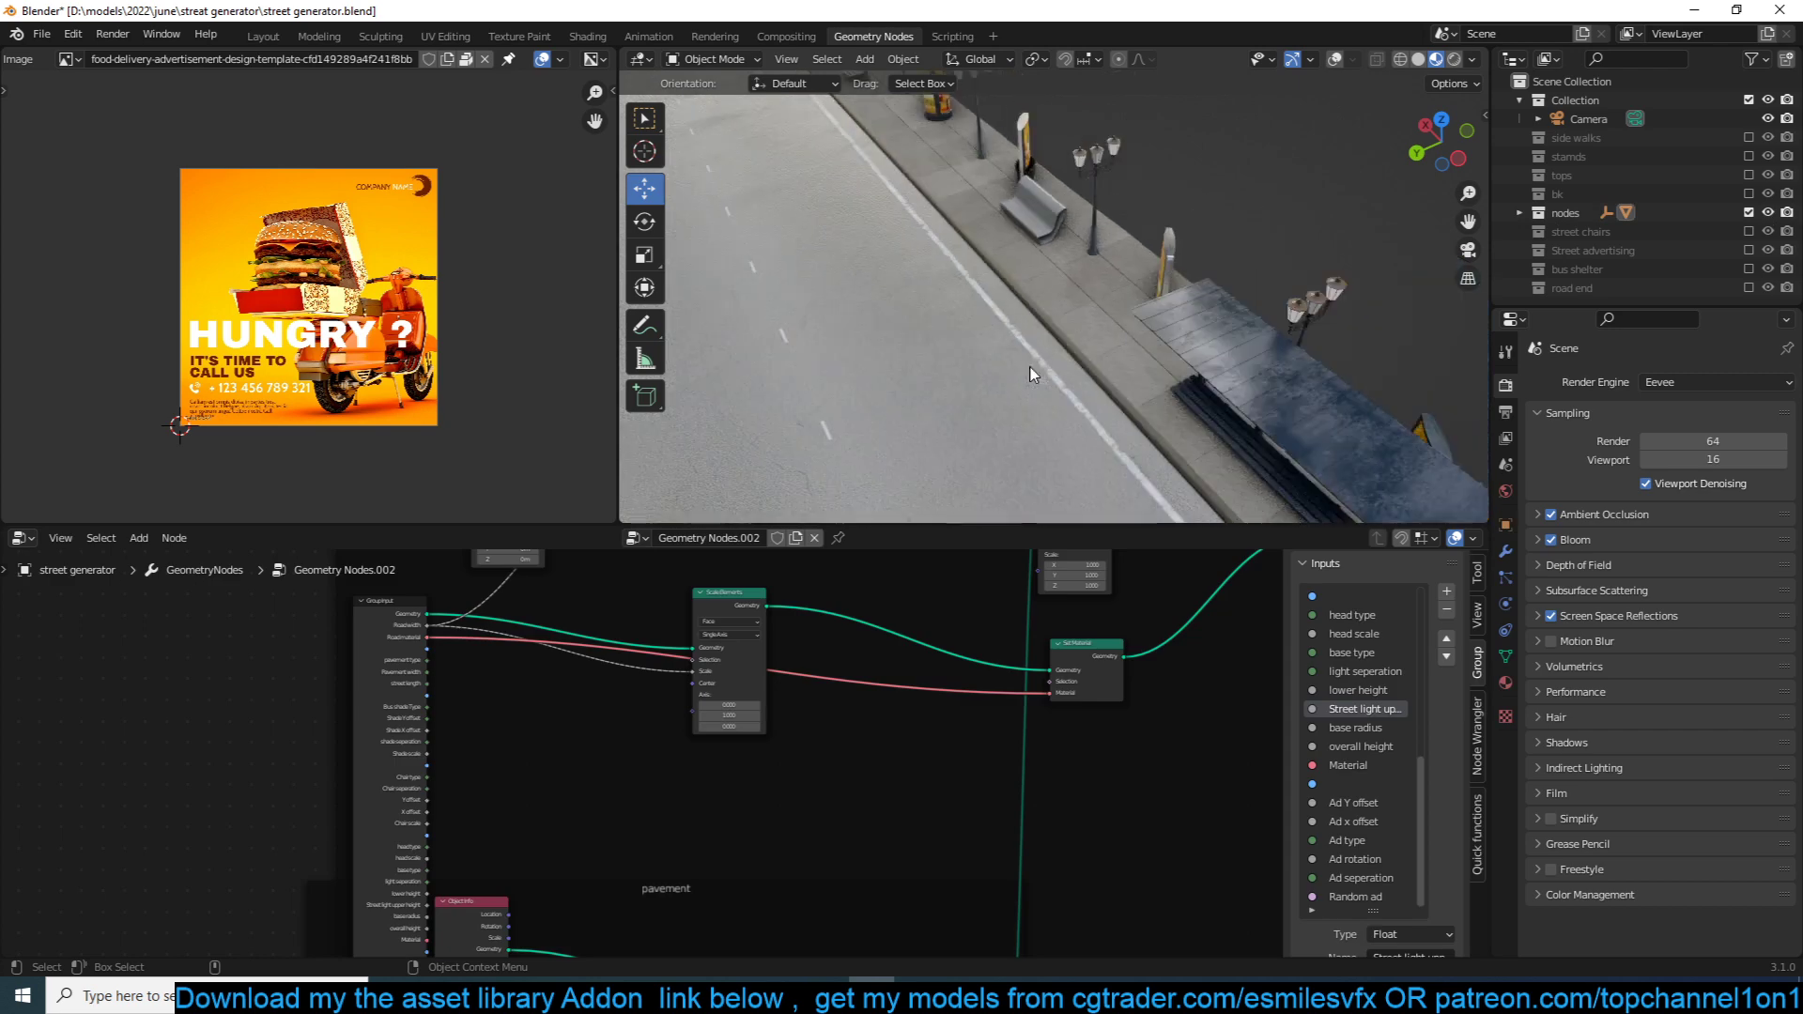
Try pavement types 2 and 3 in the street generator's geometry nodes modifier and set the pavement type to 0.
{"action": "middle_click_drag", "start_coordinate": [1031, 374], "coordinate": [976, 279]}
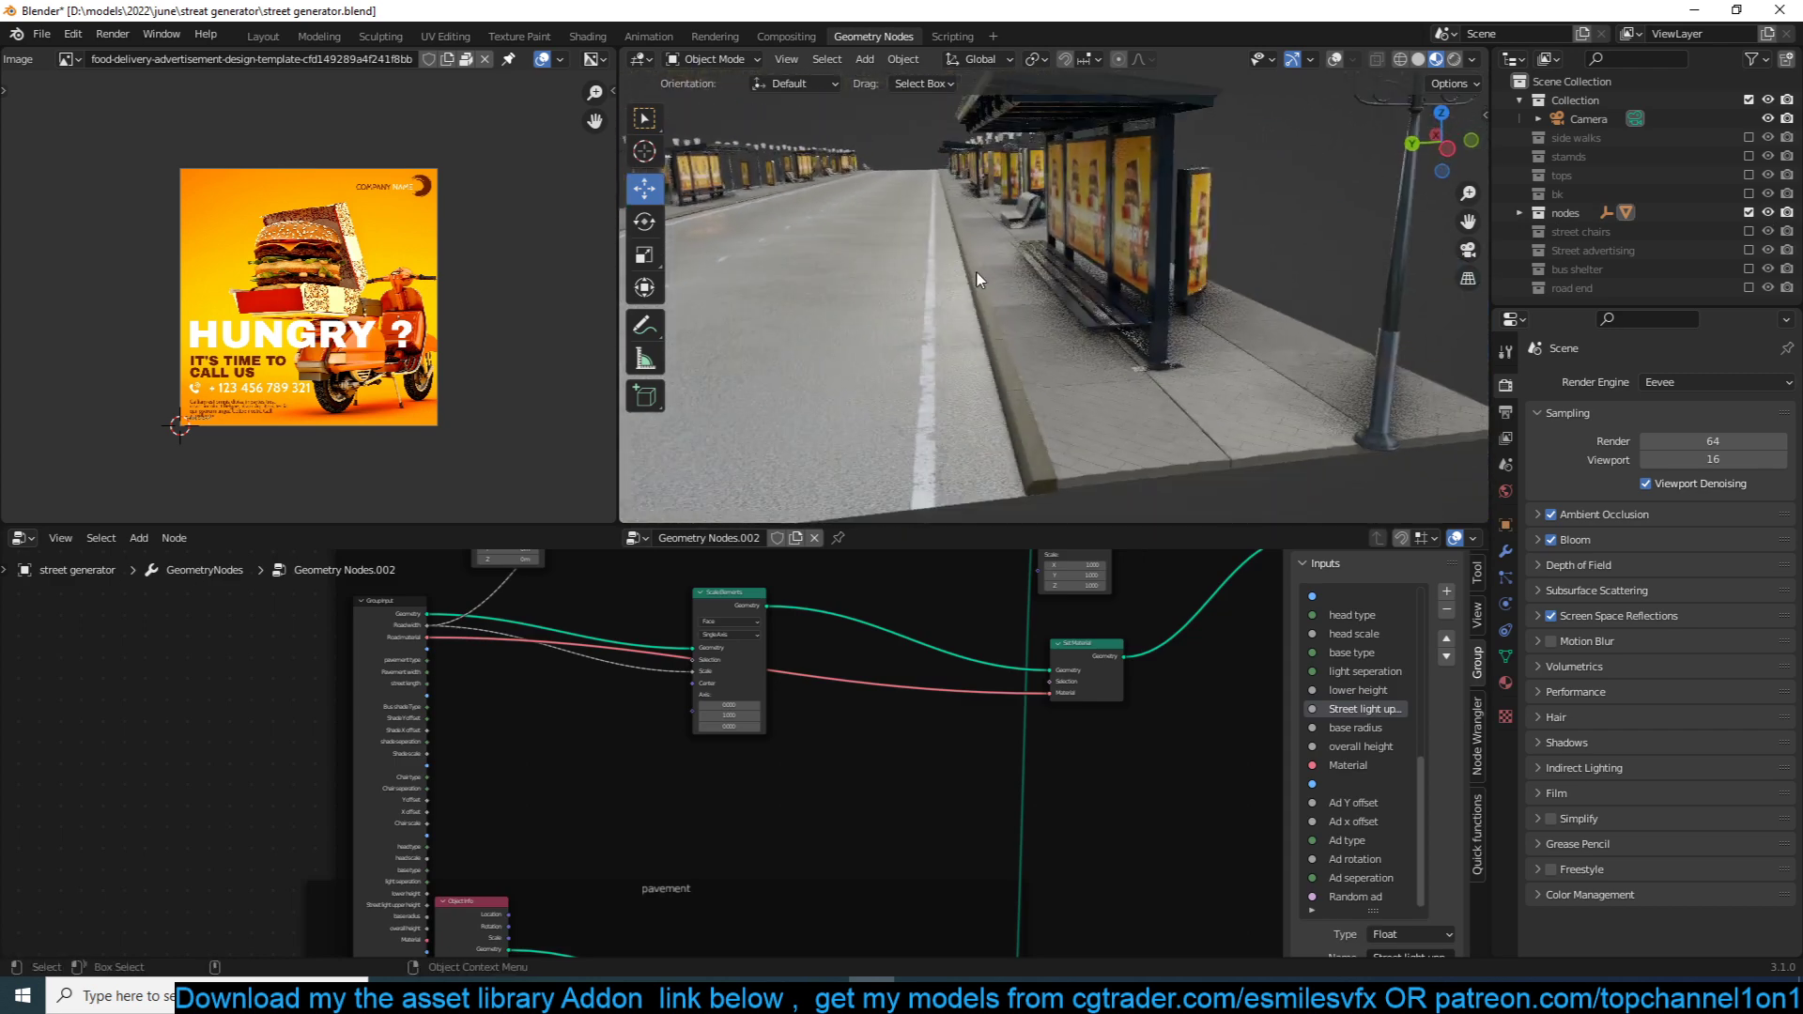
{"action": "scroll", "coordinate": [980, 277], "scroll_direction": "up", "scroll_amount": 5}
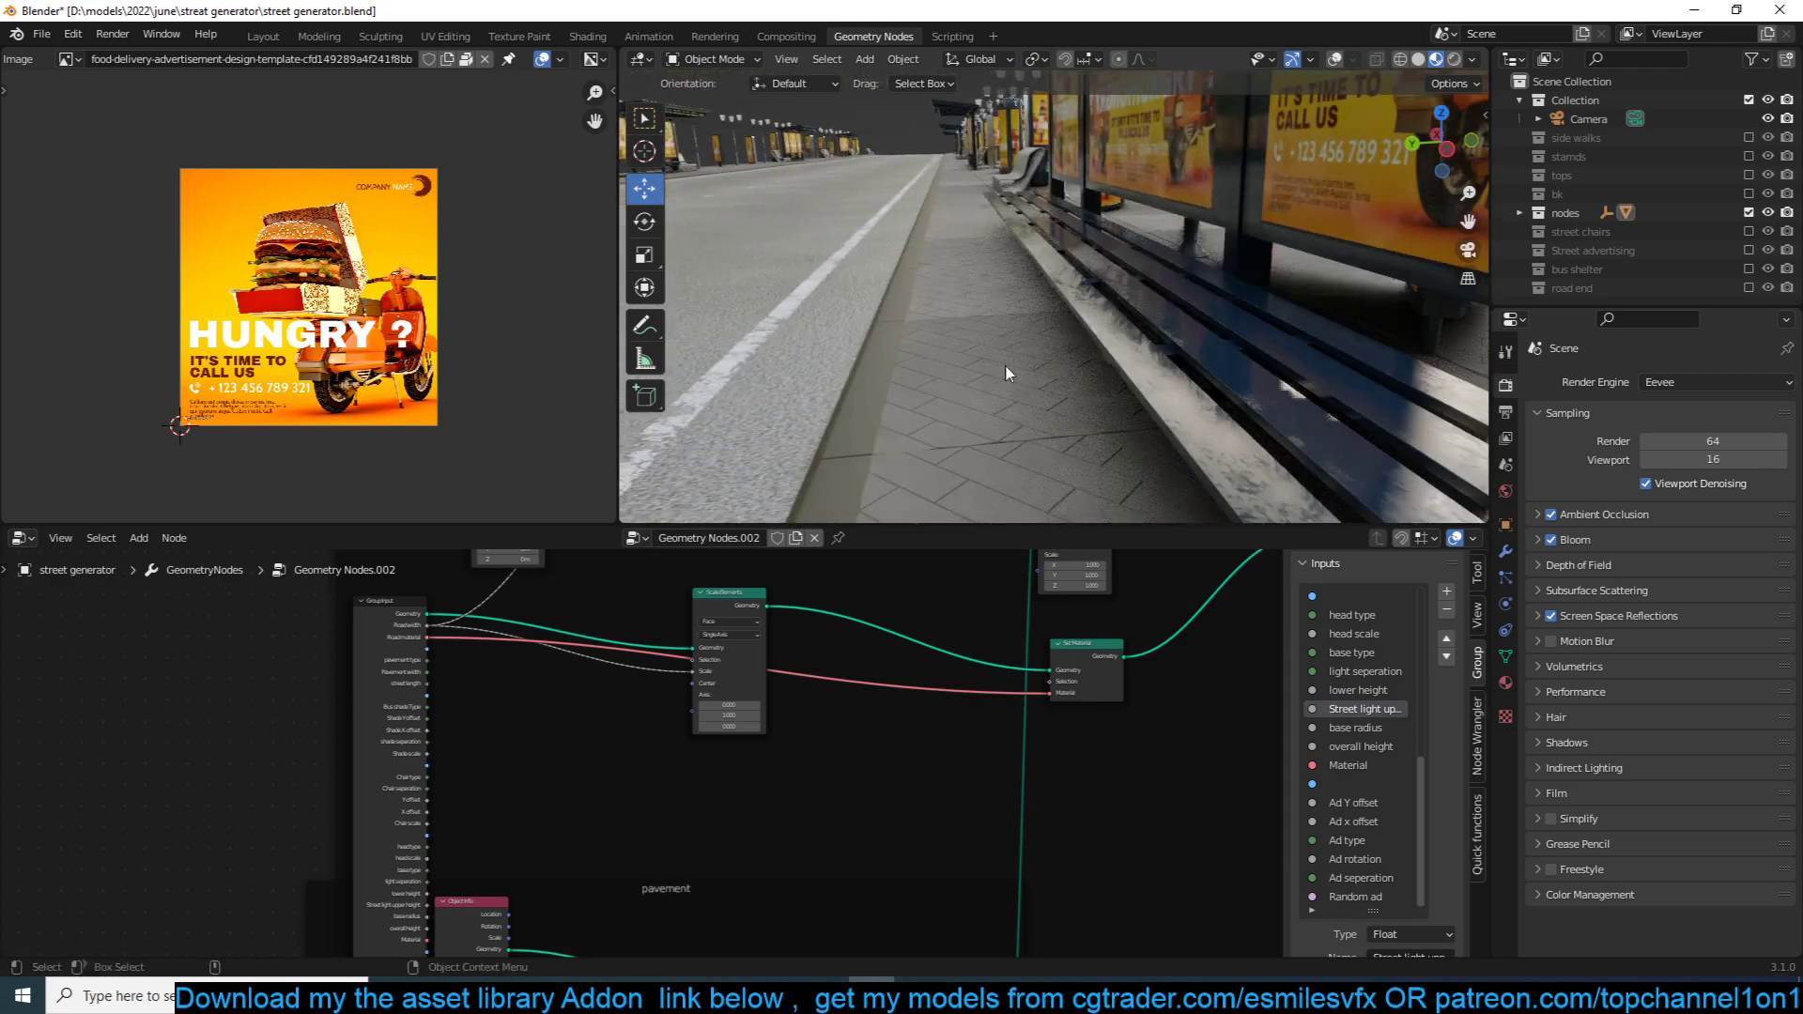
{"action": "left_click", "coordinate": [1505, 552]}
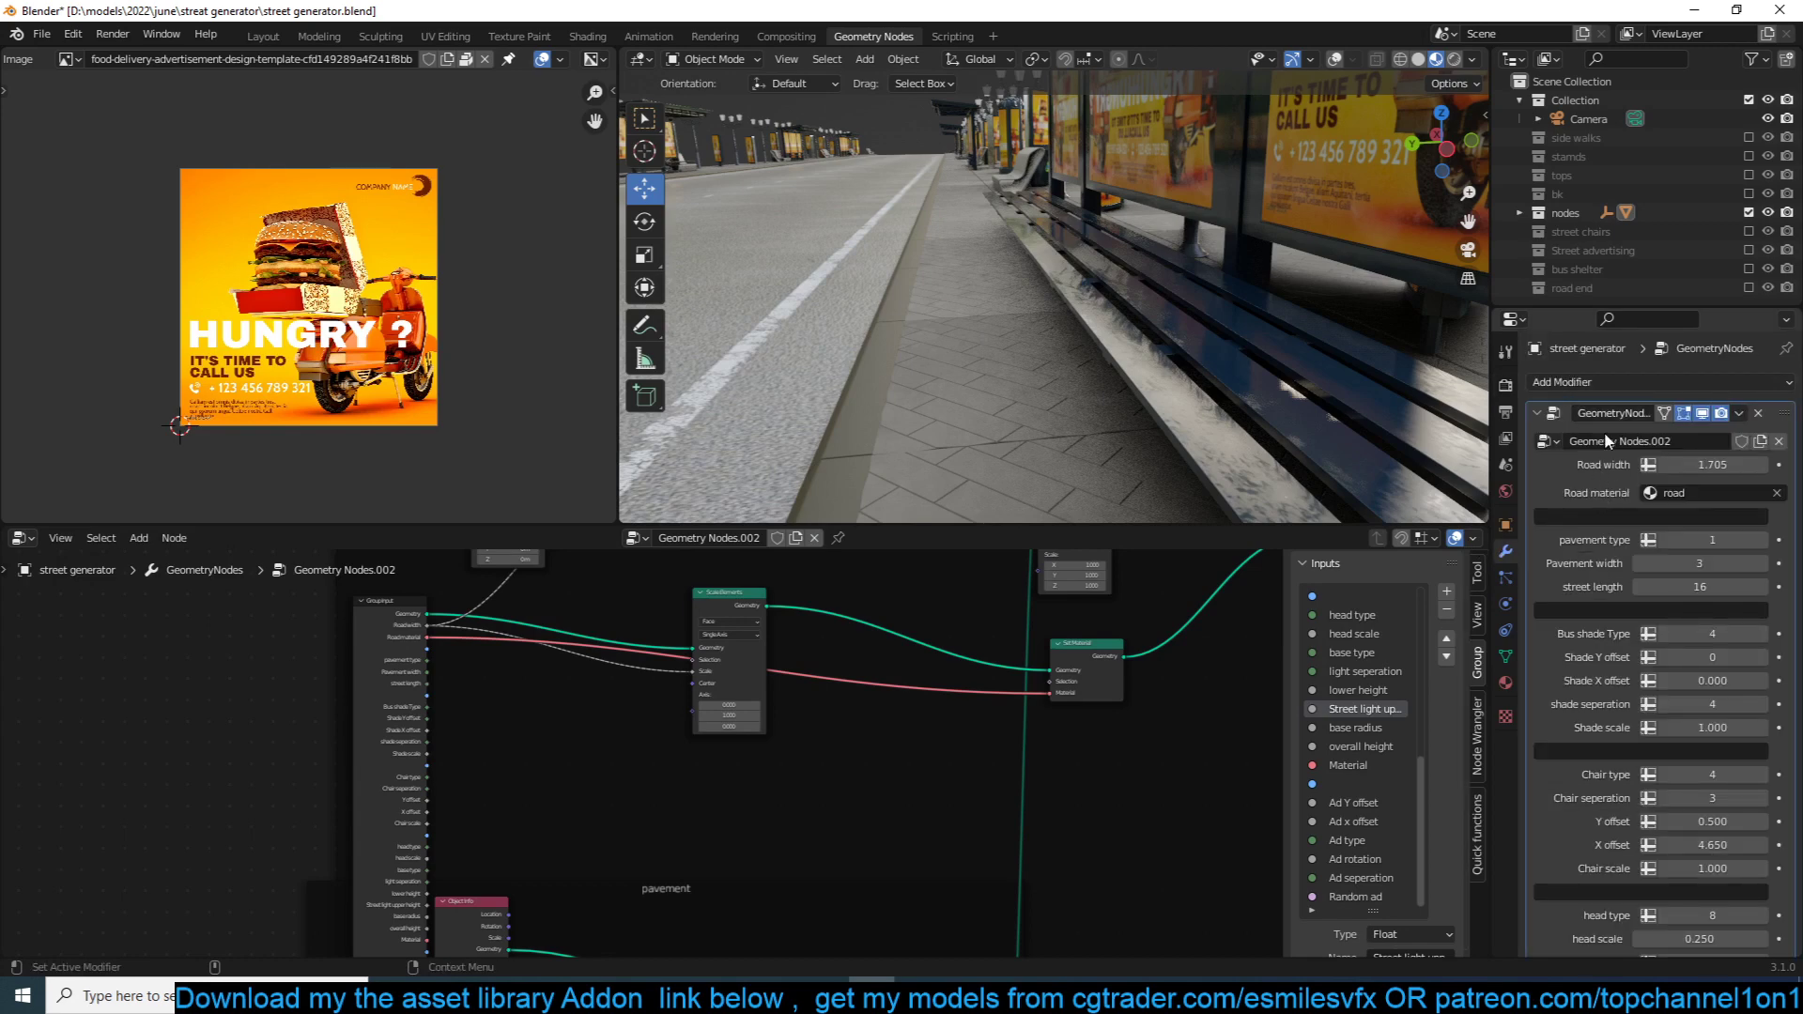
{"action": "scroll", "coordinate": [1653, 648], "scroll_direction": "down", "scroll_amount": 1}
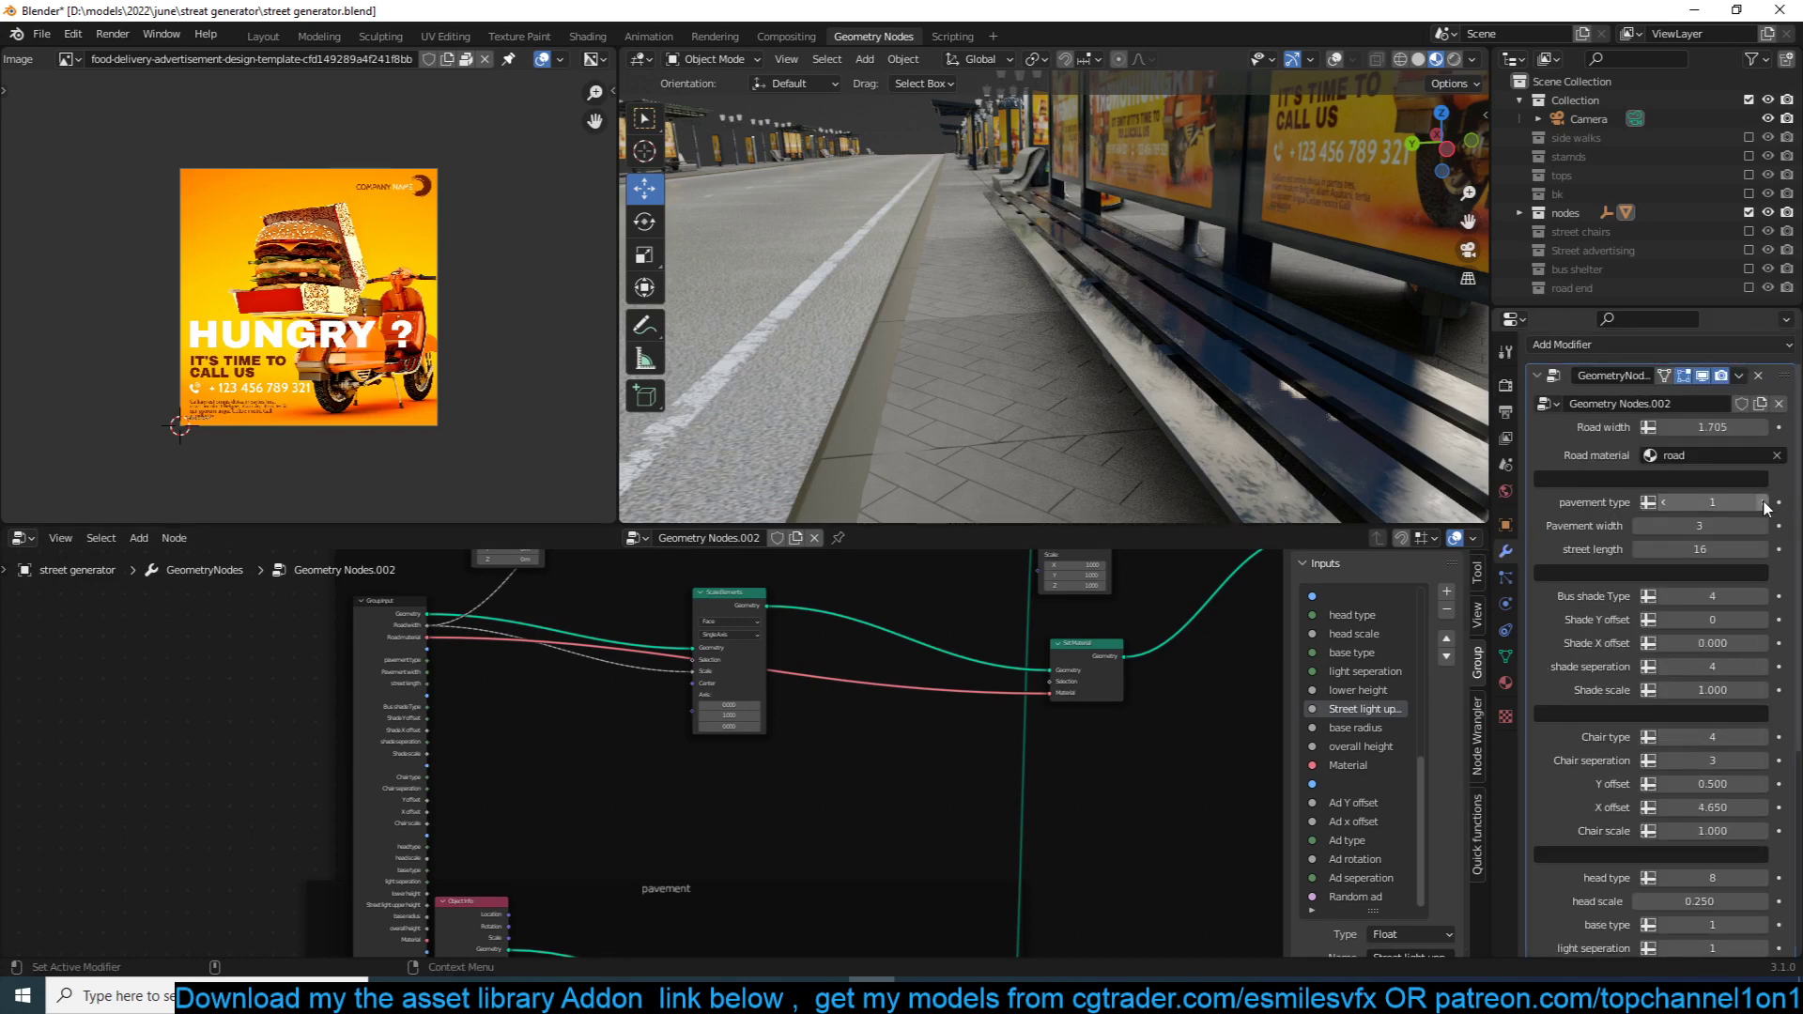
{"action": "left_click", "coordinate": [1762, 503]}
{"action": "left_click", "coordinate": [1762, 504]}
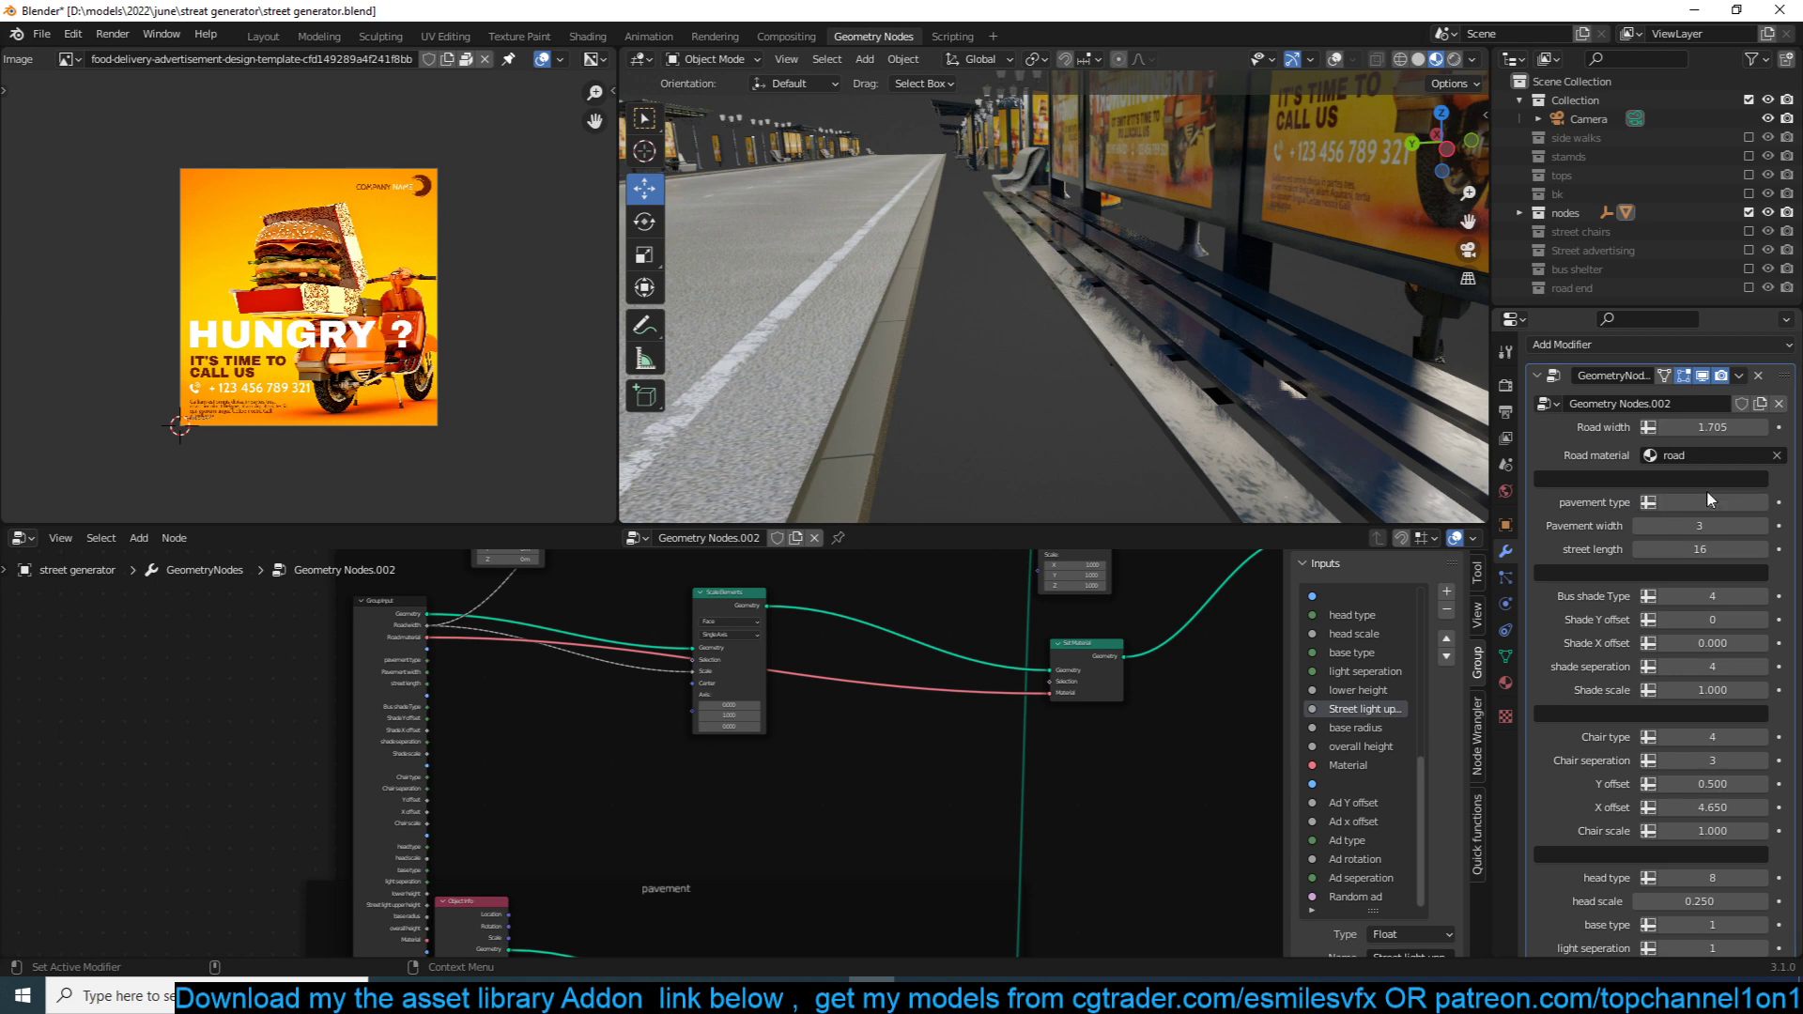
{"action": "left_click", "coordinate": [1666, 504]}
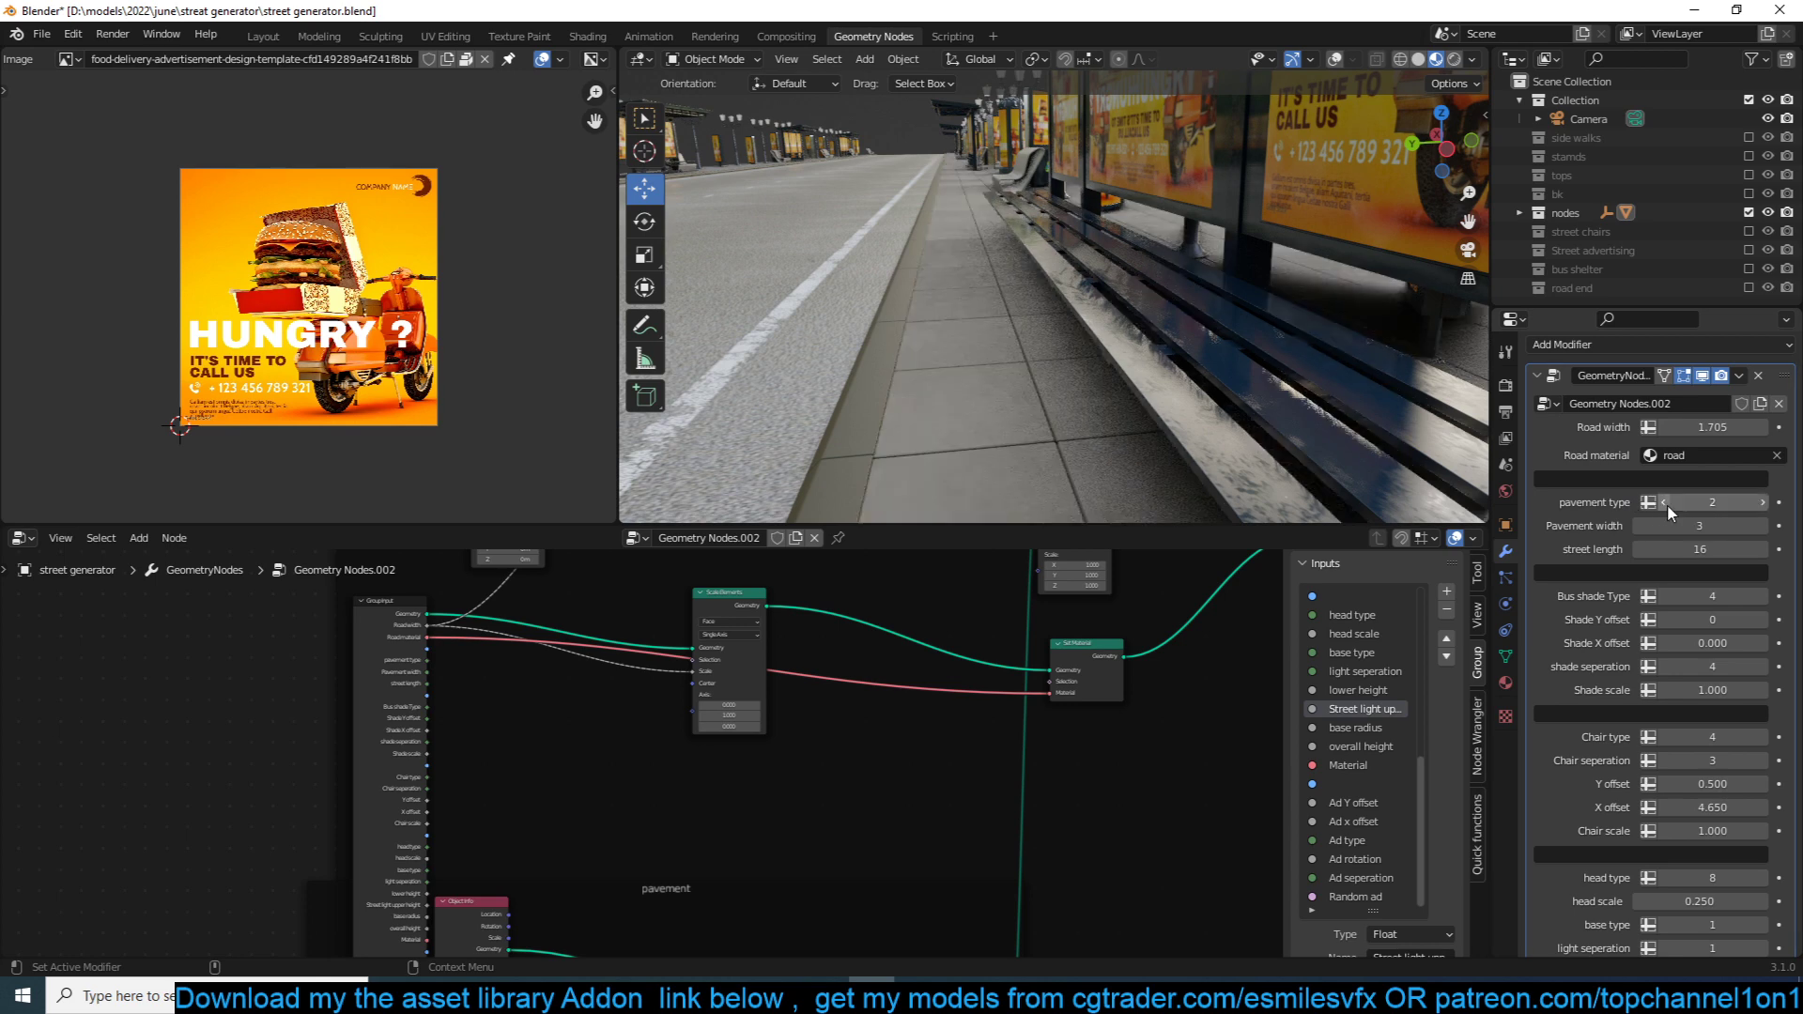
{"action": "left_click", "coordinate": [1666, 503]}
{"action": "left_click", "coordinate": [1666, 504]}
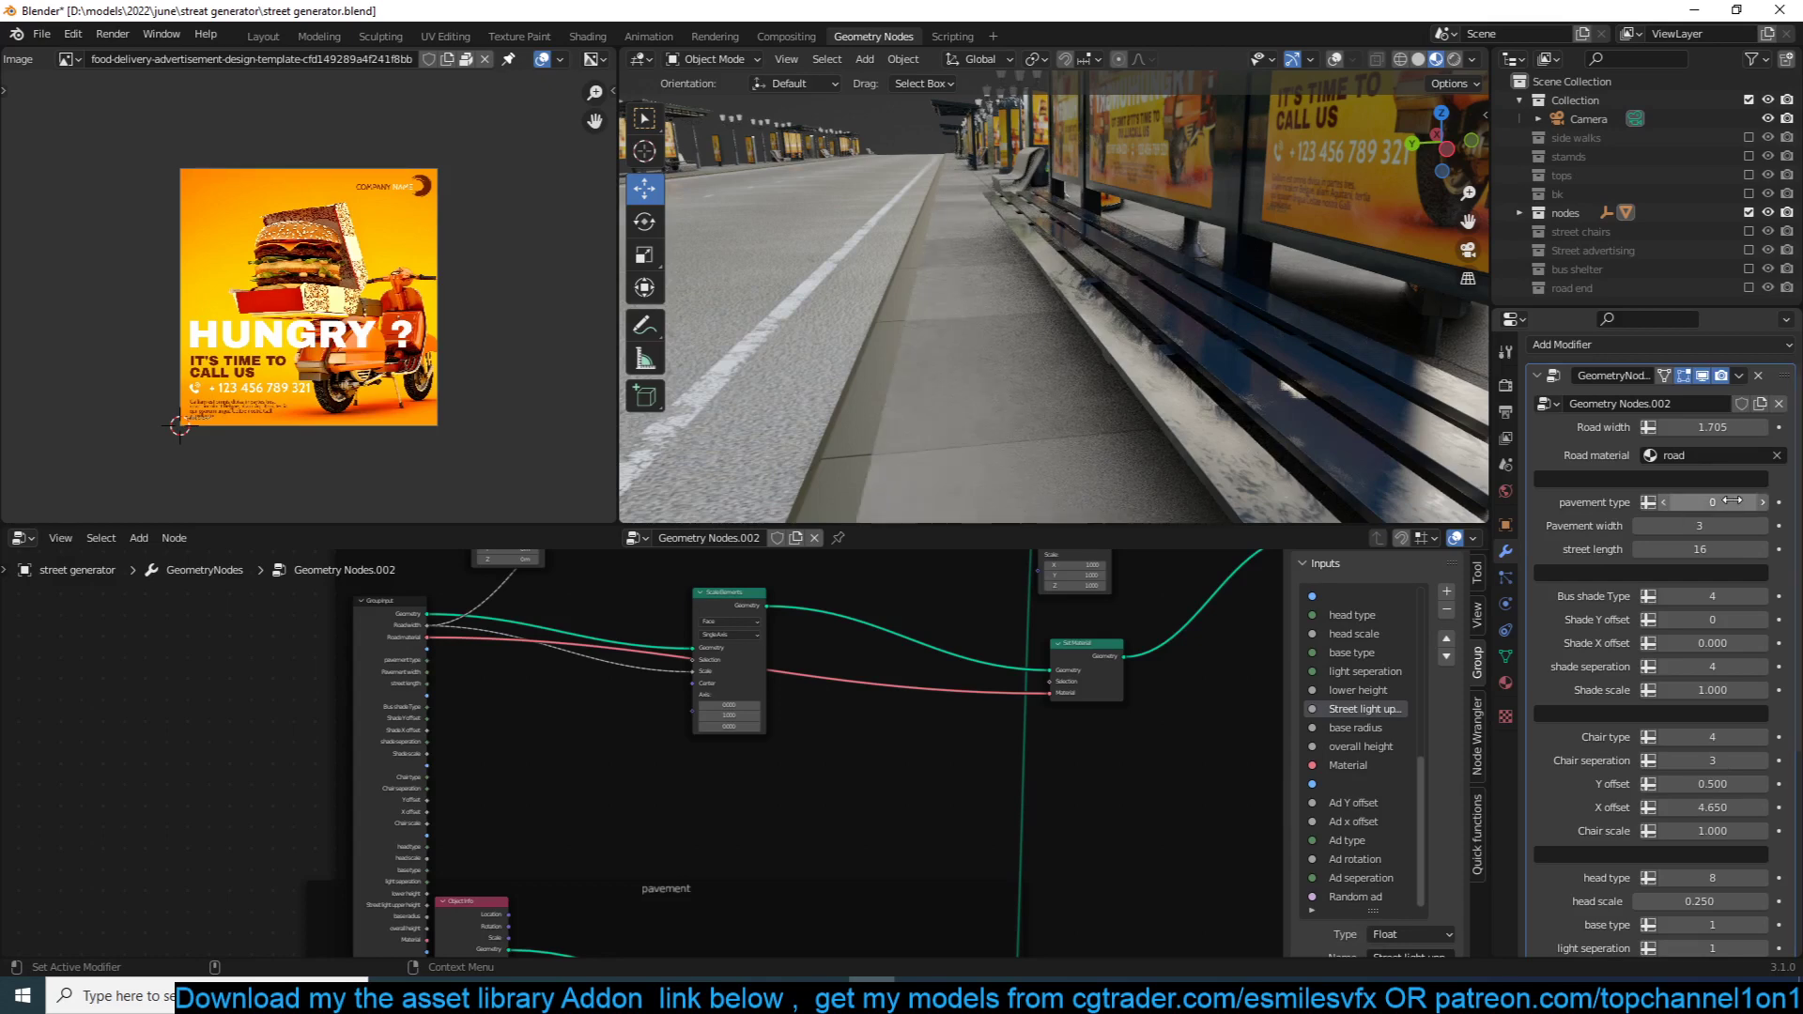
Cycle through the bus shelter designs in the street generator's modifier and set the bus shade type to 2.
{"action": "scroll", "coordinate": [789, 310], "scroll_direction": "down", "scroll_amount": 12}
{"action": "middle_click_drag", "start_coordinate": [866, 311], "coordinate": [882, 329]}
{"action": "scroll", "coordinate": [1098, 237], "scroll_direction": "up", "scroll_amount": 12}
{"action": "middle_click_drag", "start_coordinate": [1098, 237], "coordinate": [1053, 256]}
{"action": "scroll", "coordinate": [1139, 226], "scroll_direction": "down", "scroll_amount": 5}
{"action": "scroll", "coordinate": [1049, 274], "scroll_direction": "down", "scroll_amount": 4}
{"action": "scroll", "coordinate": [1597, 700], "scroll_direction": "down", "scroll_amount": 1}
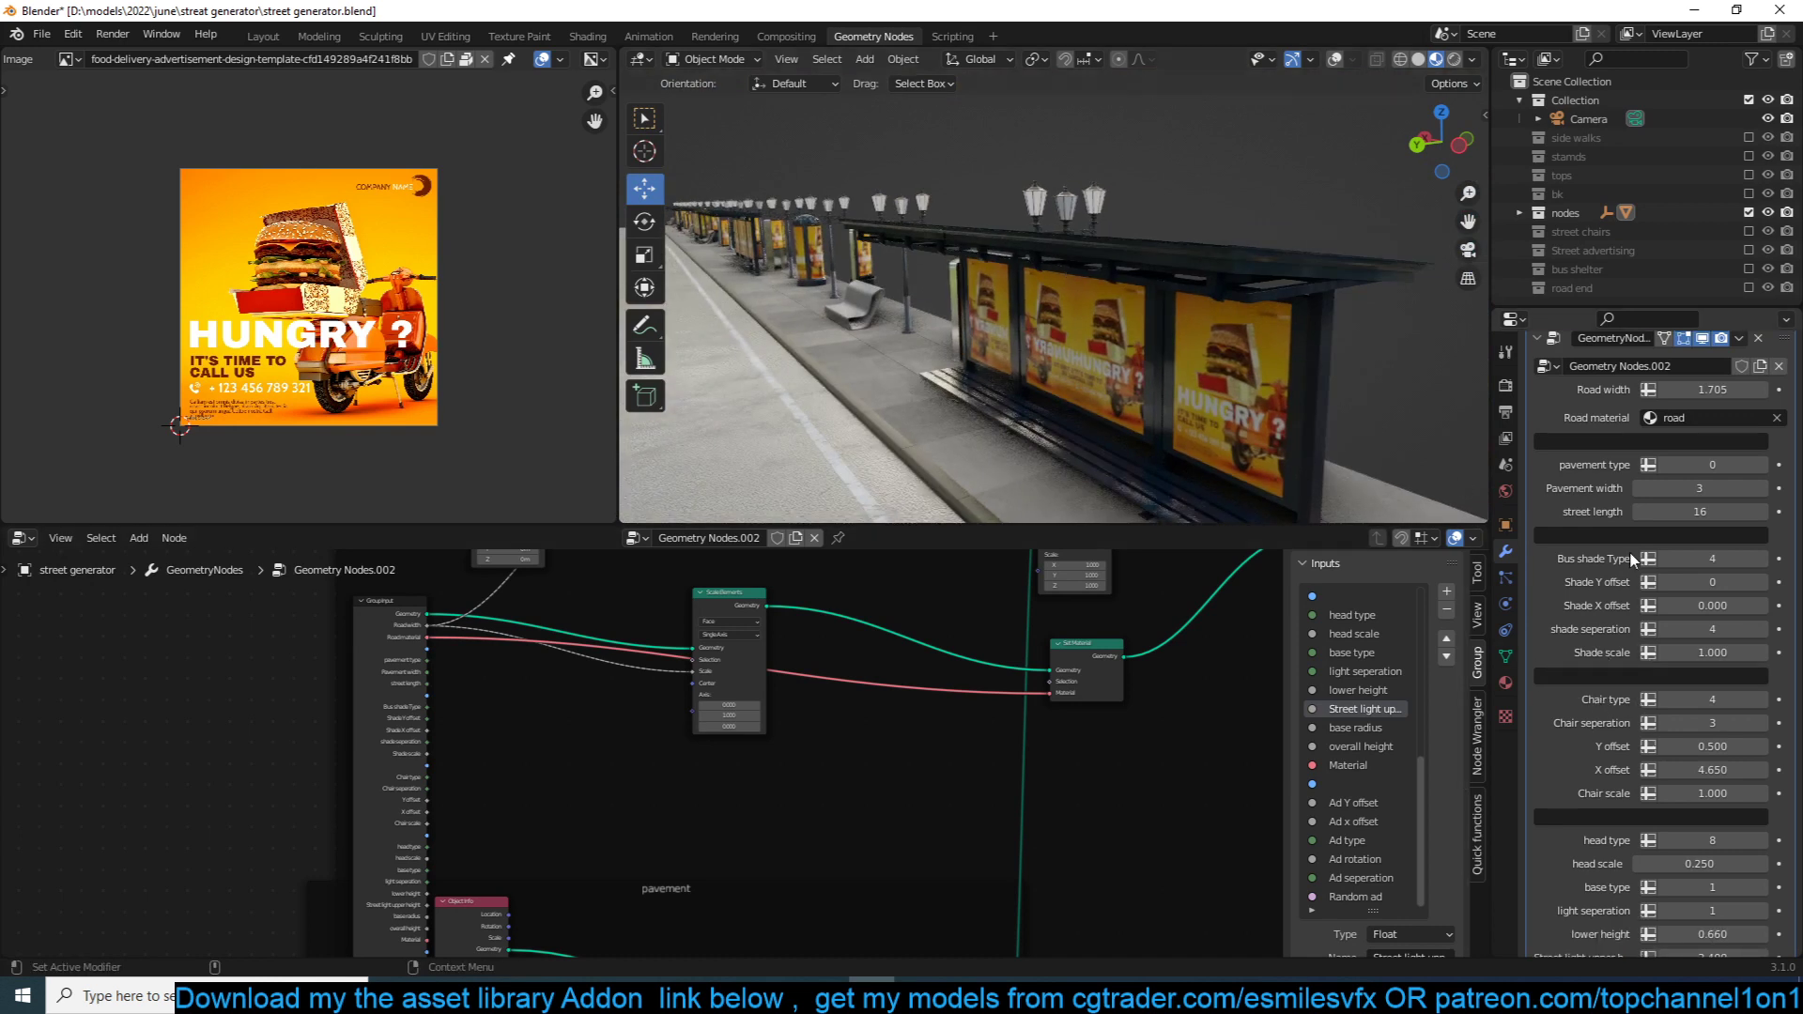
{"action": "left_click_drag", "start_coordinate": [1716, 557], "coordinate": [1712, 558]}
{"action": "left_click", "coordinate": [1657, 558]}
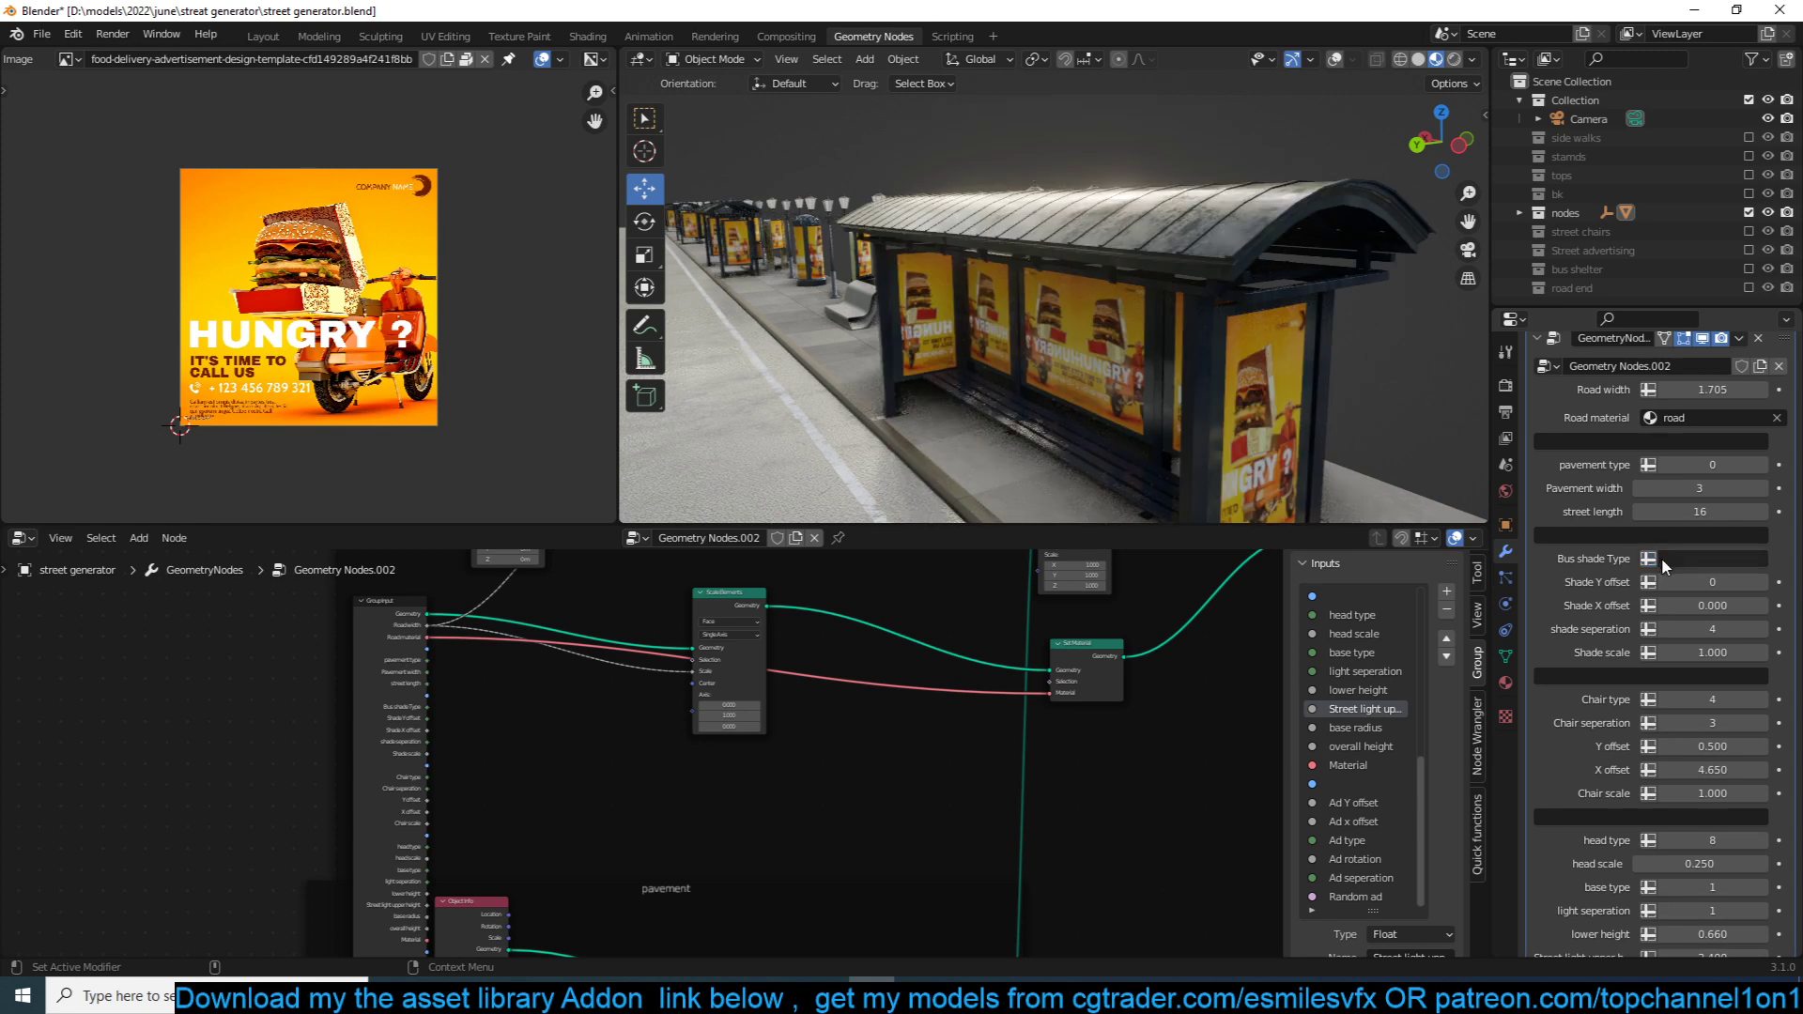
{"action": "left_click", "coordinate": [1657, 558]}
{"action": "left_click", "coordinate": [1664, 560]}
{"action": "left_click", "coordinate": [1663, 560]}
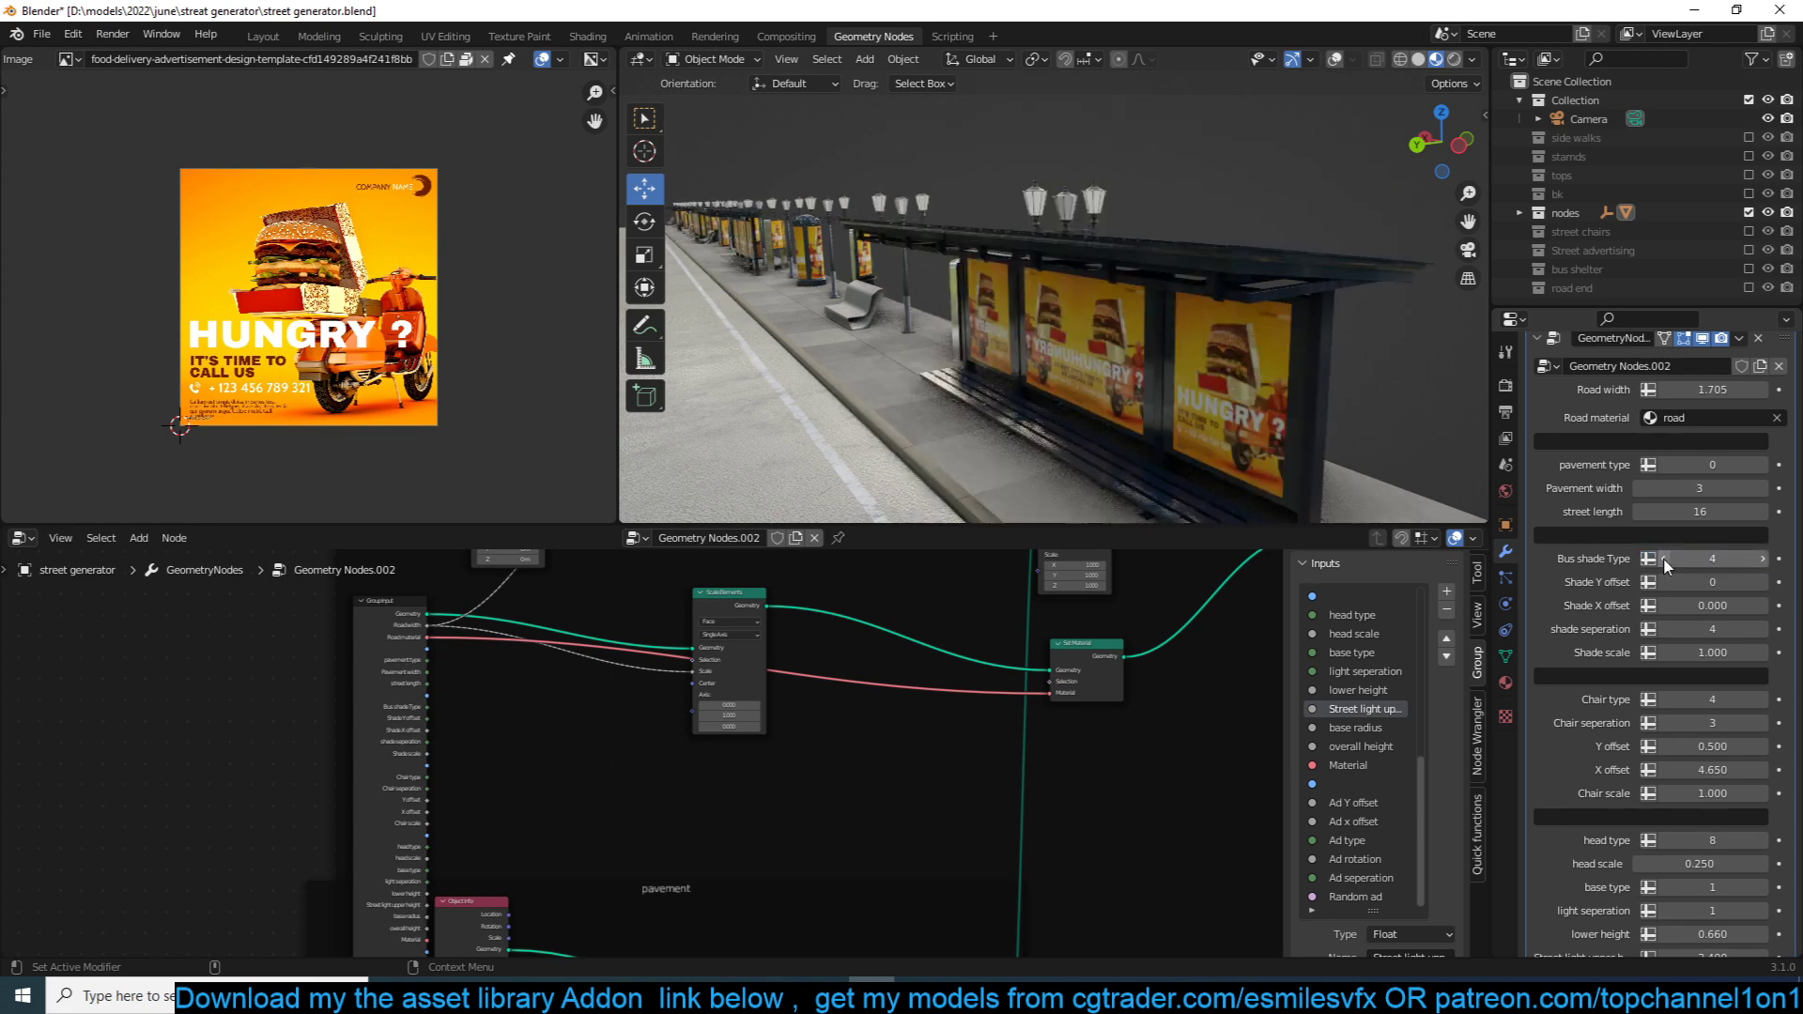
{"action": "left_click", "coordinate": [1664, 560]}
{"action": "left_click", "coordinate": [1663, 560]}
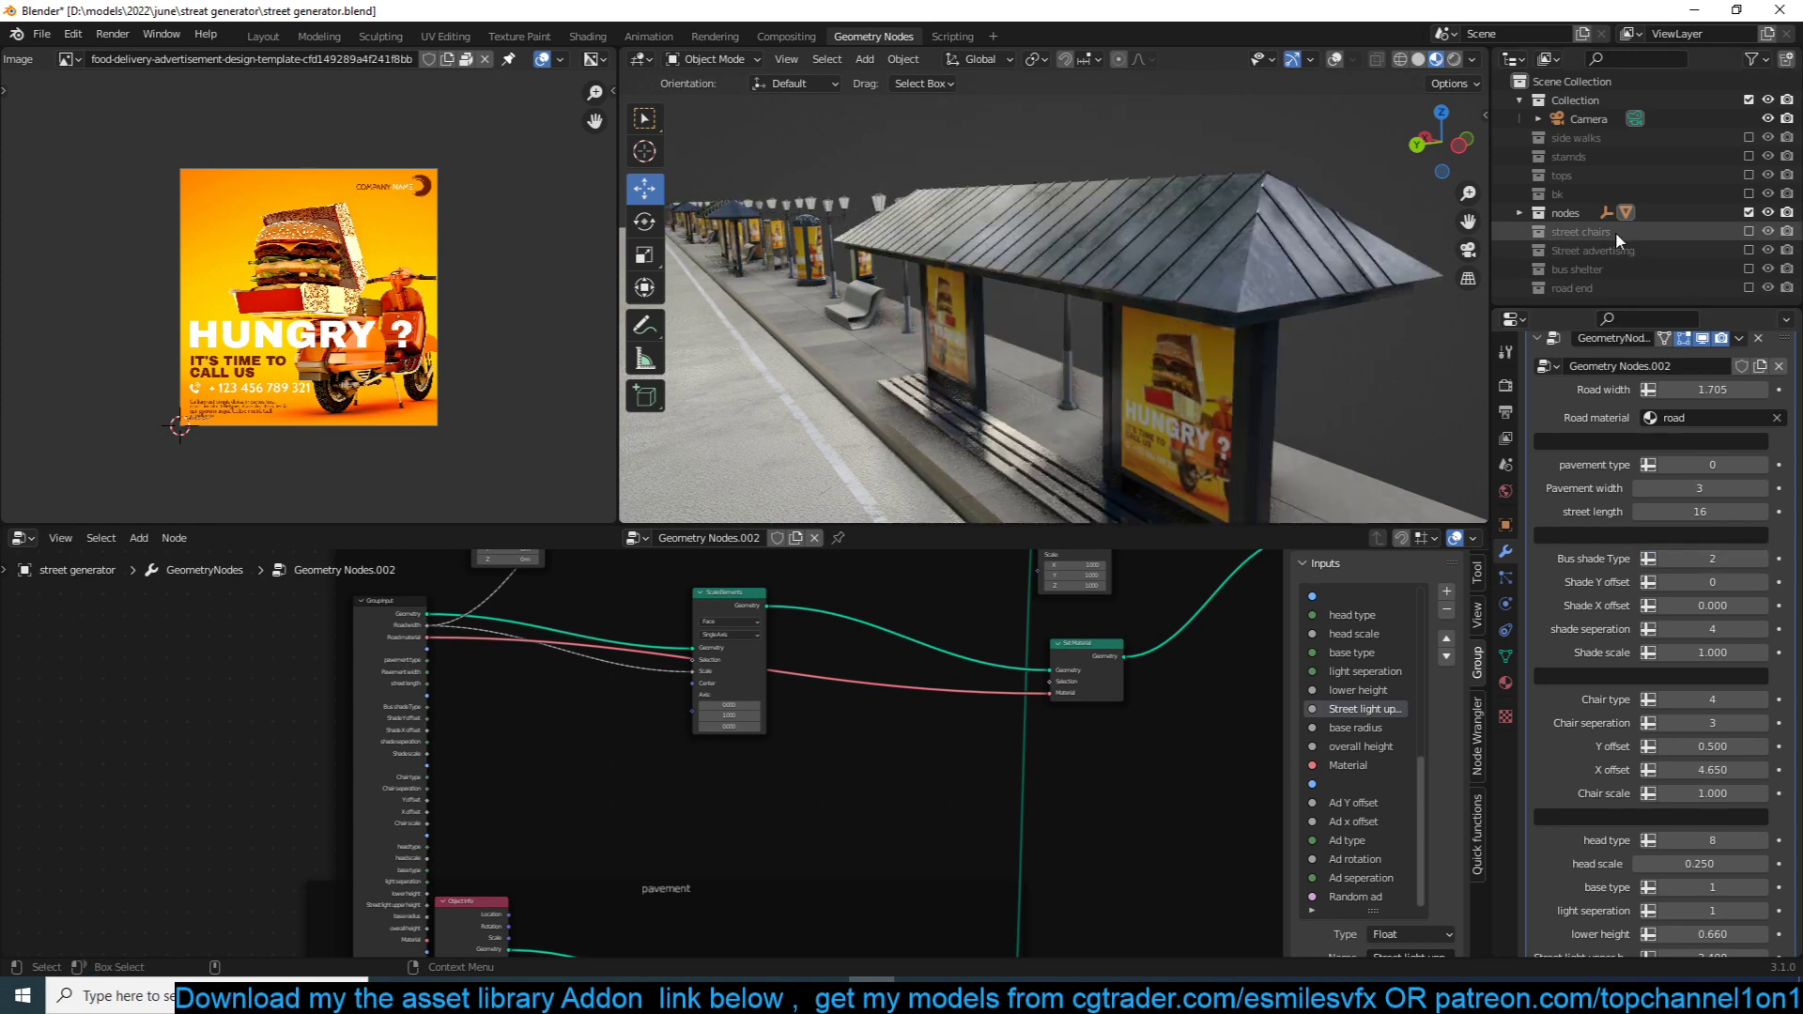
Enable the bus shelter collection to examine its row of shelter models, and exclude the collection again.
{"action": "left_click", "coordinate": [1722, 270]}
{"action": "left_click", "coordinate": [1748, 270]}
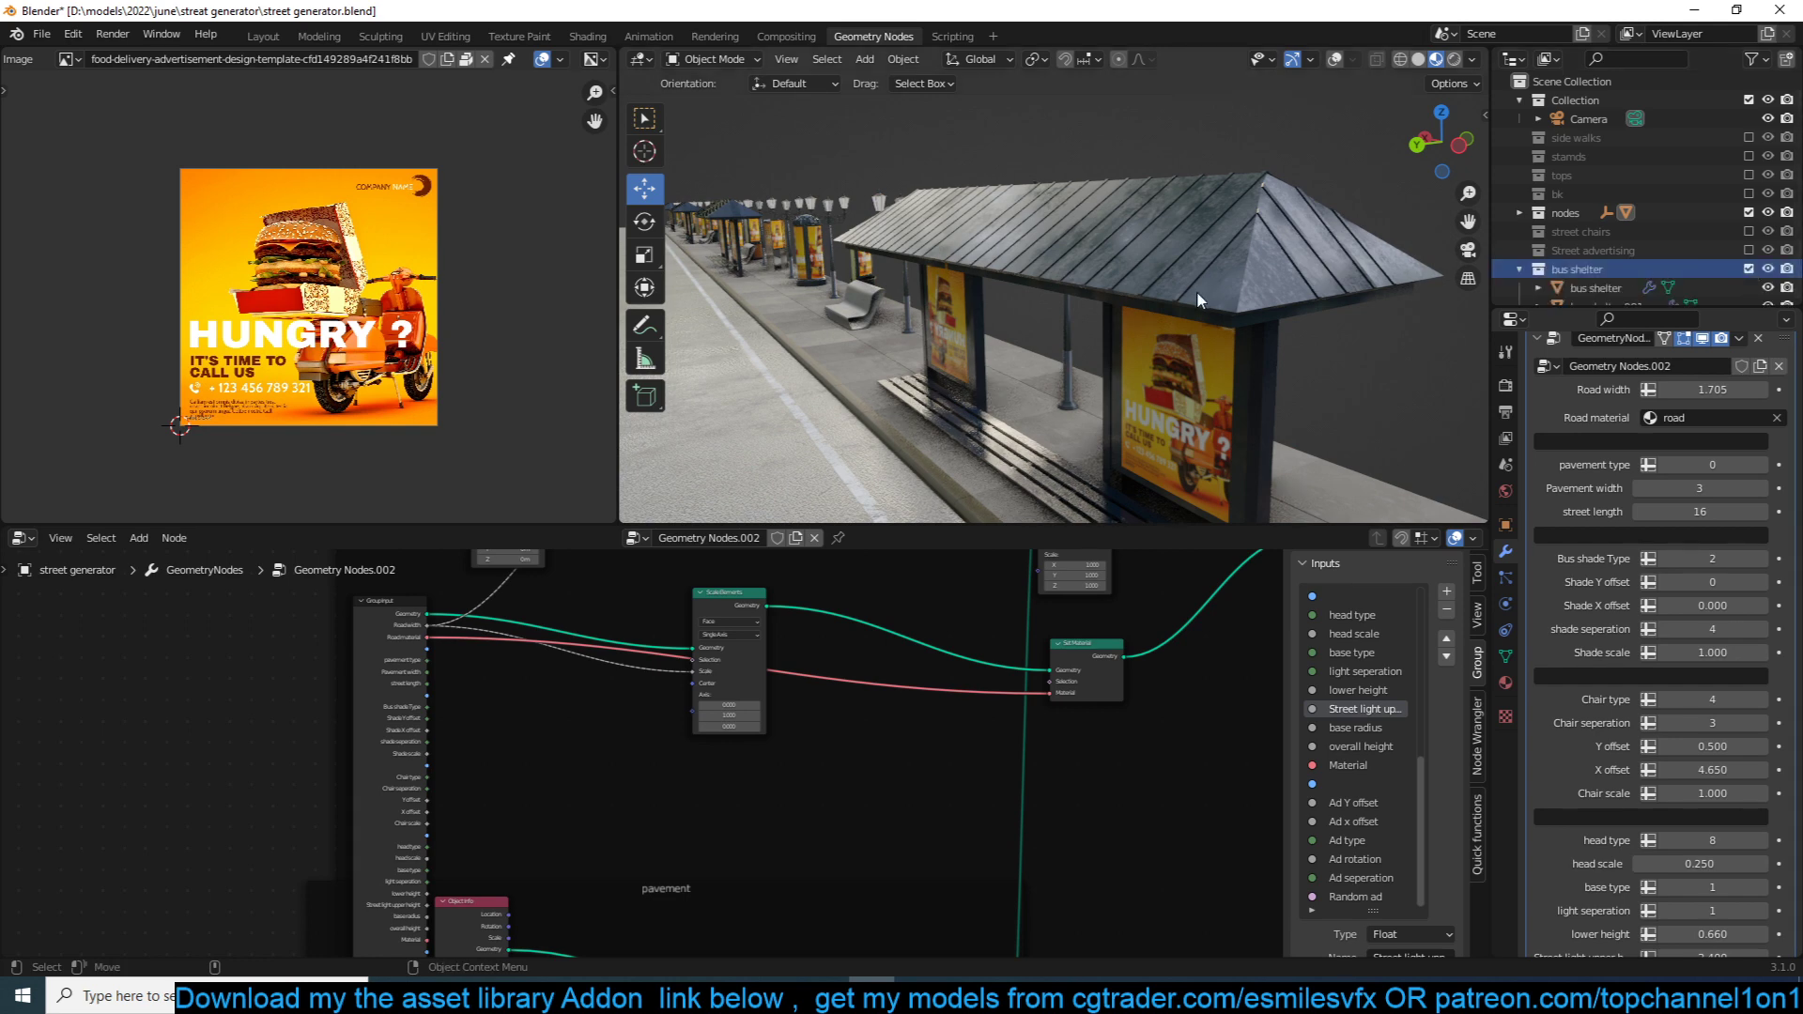
{"action": "scroll", "coordinate": [1196, 290], "scroll_direction": "up", "scroll_amount": 3}
{"action": "scroll", "coordinate": [1286, 276], "scroll_direction": "down", "scroll_amount": 8}
{"action": "middle_click_drag", "start_coordinate": [1264, 295], "coordinate": [1159, 329]}
{"action": "left_click", "coordinate": [1341, 340]}
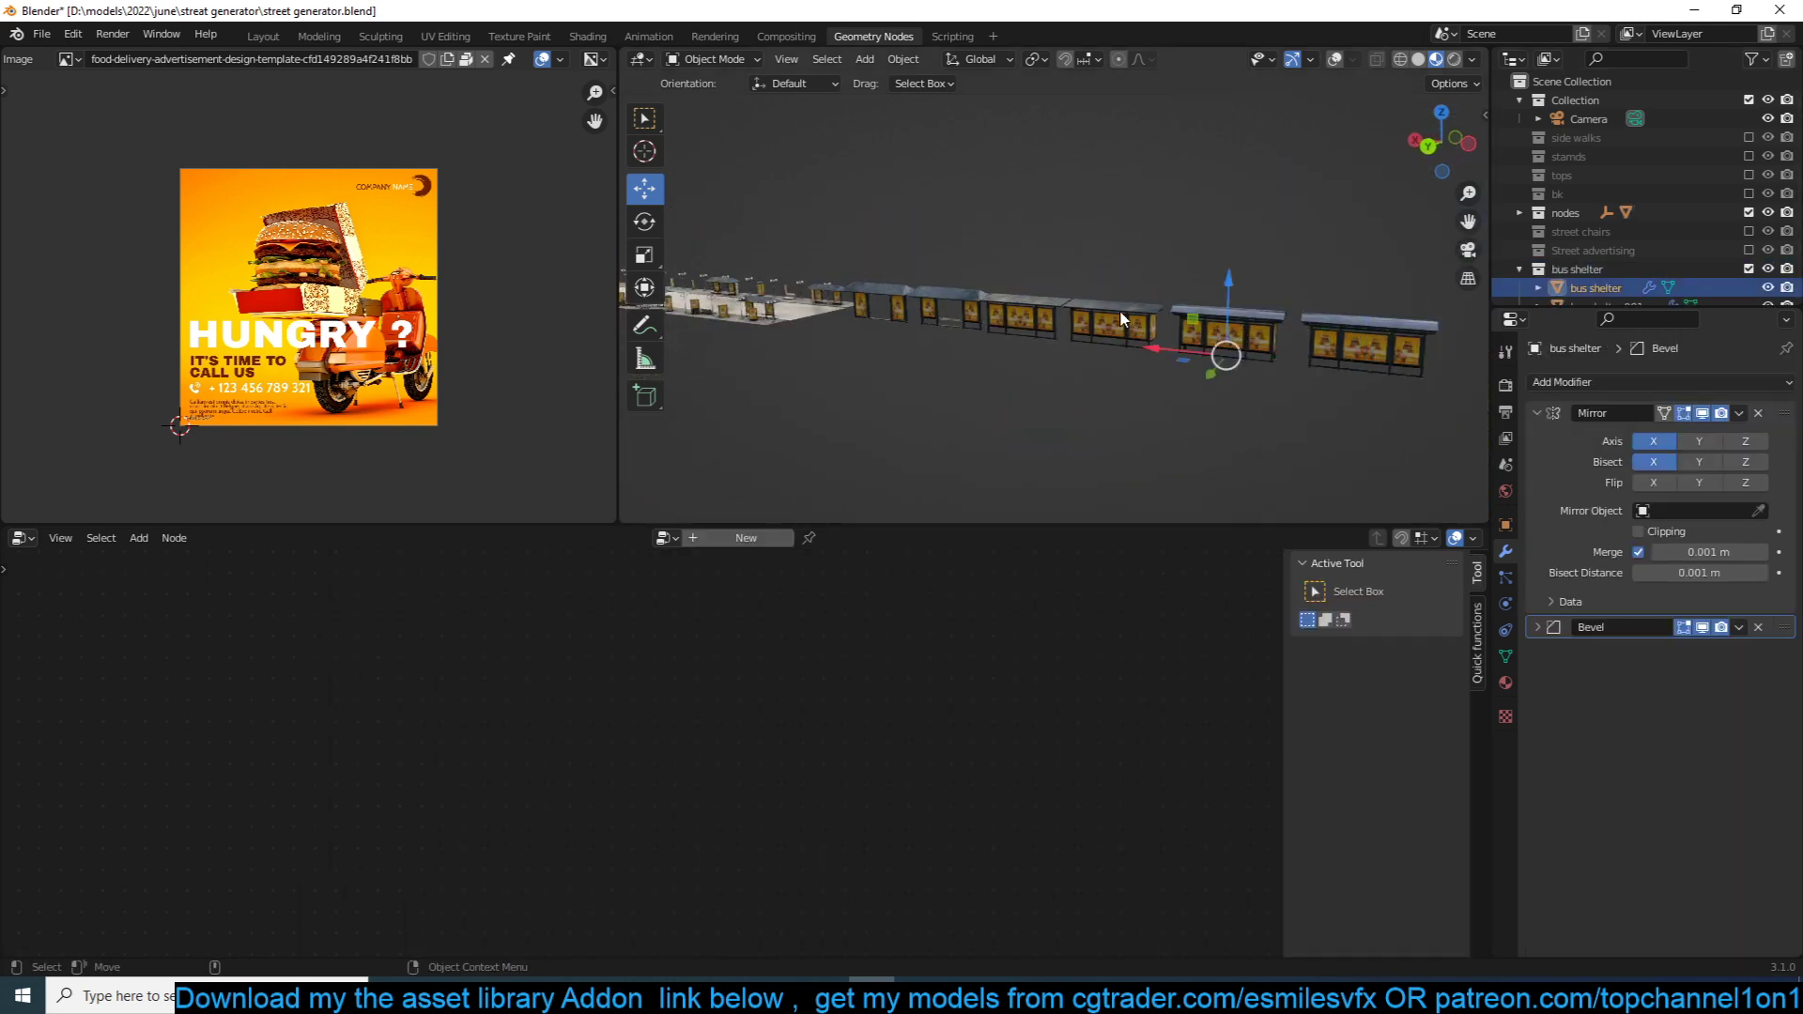
{"action": "left_click", "coordinate": [1749, 269]}
Select the street generator object and set its chair type to 0.
{"action": "scroll", "coordinate": [1061, 323], "scroll_direction": "up", "scroll_amount": 4}
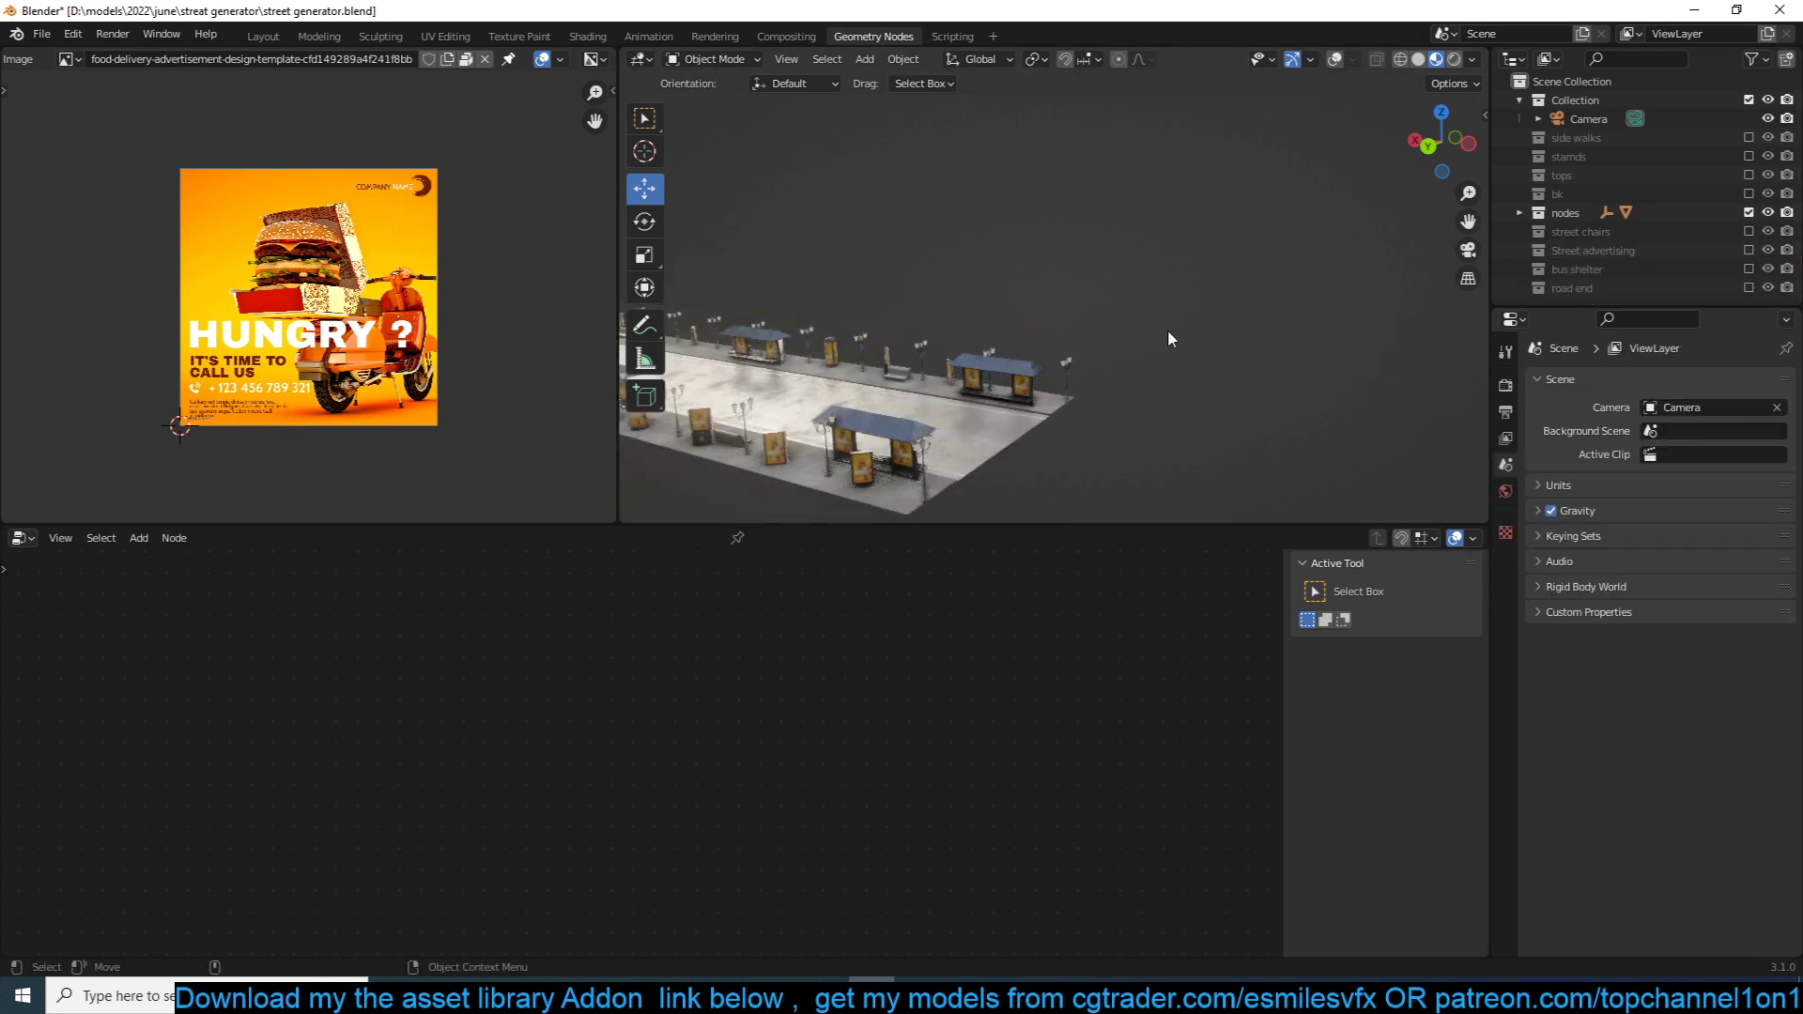
{"action": "middle_click_drag", "start_coordinate": [1168, 329], "coordinate": [1470, 252]}
{"action": "scroll", "coordinate": [1202, 304], "scroll_direction": "up", "scroll_amount": 3}
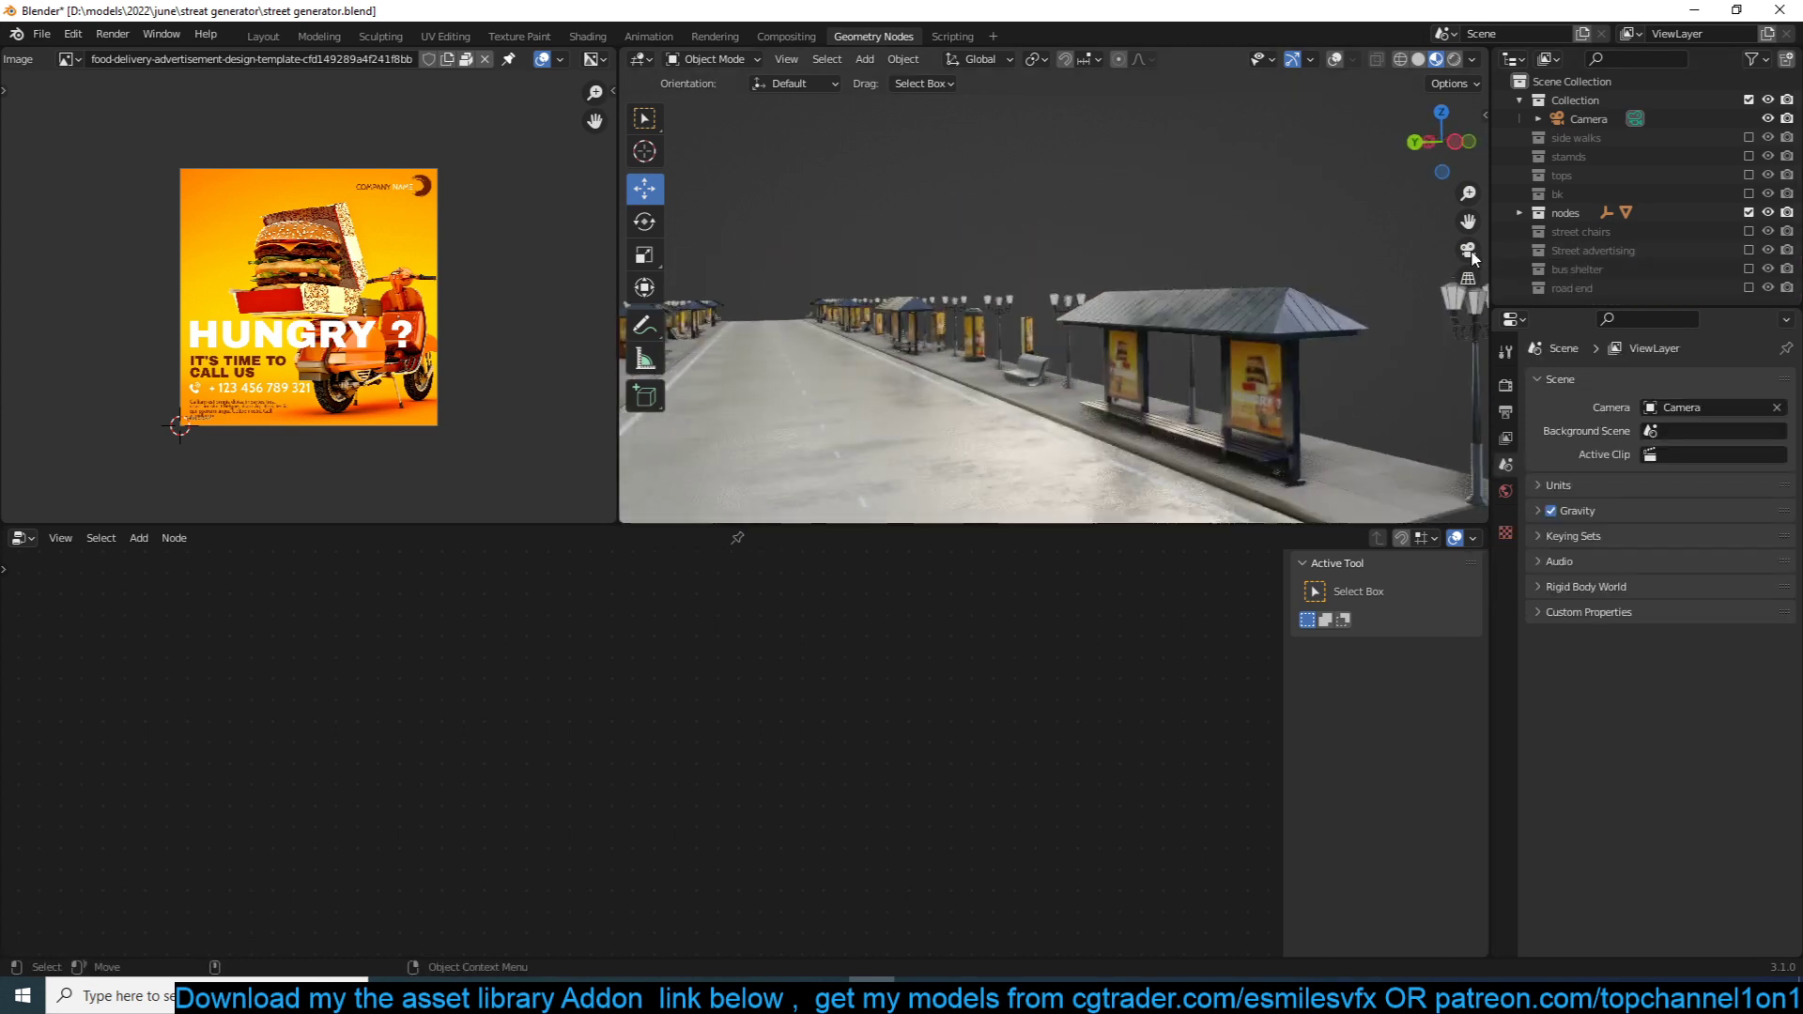
{"action": "left_click", "coordinate": [1141, 440]}
{"action": "middle_click_drag", "start_coordinate": [1140, 446], "coordinate": [1345, 479], "text": "shift"}
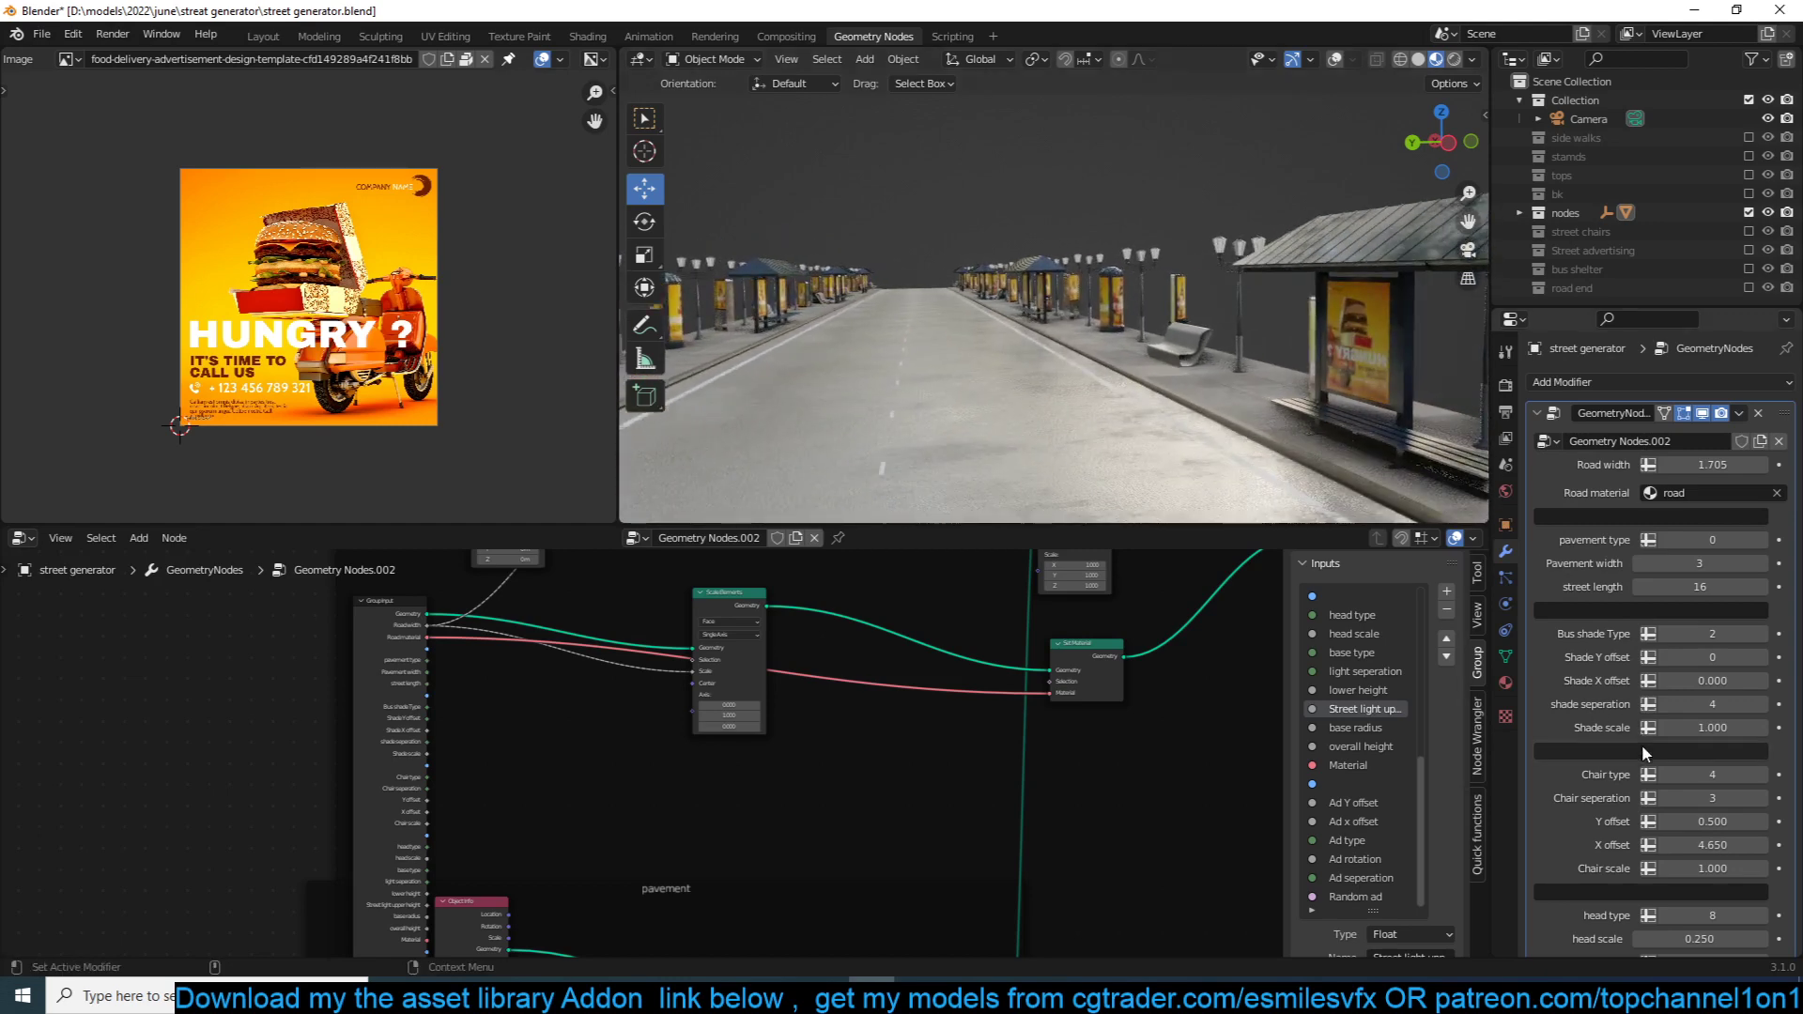
{"action": "scroll", "coordinate": [1641, 745], "scroll_direction": "down", "scroll_amount": 6}
{"action": "left_click", "coordinate": [1669, 550]}
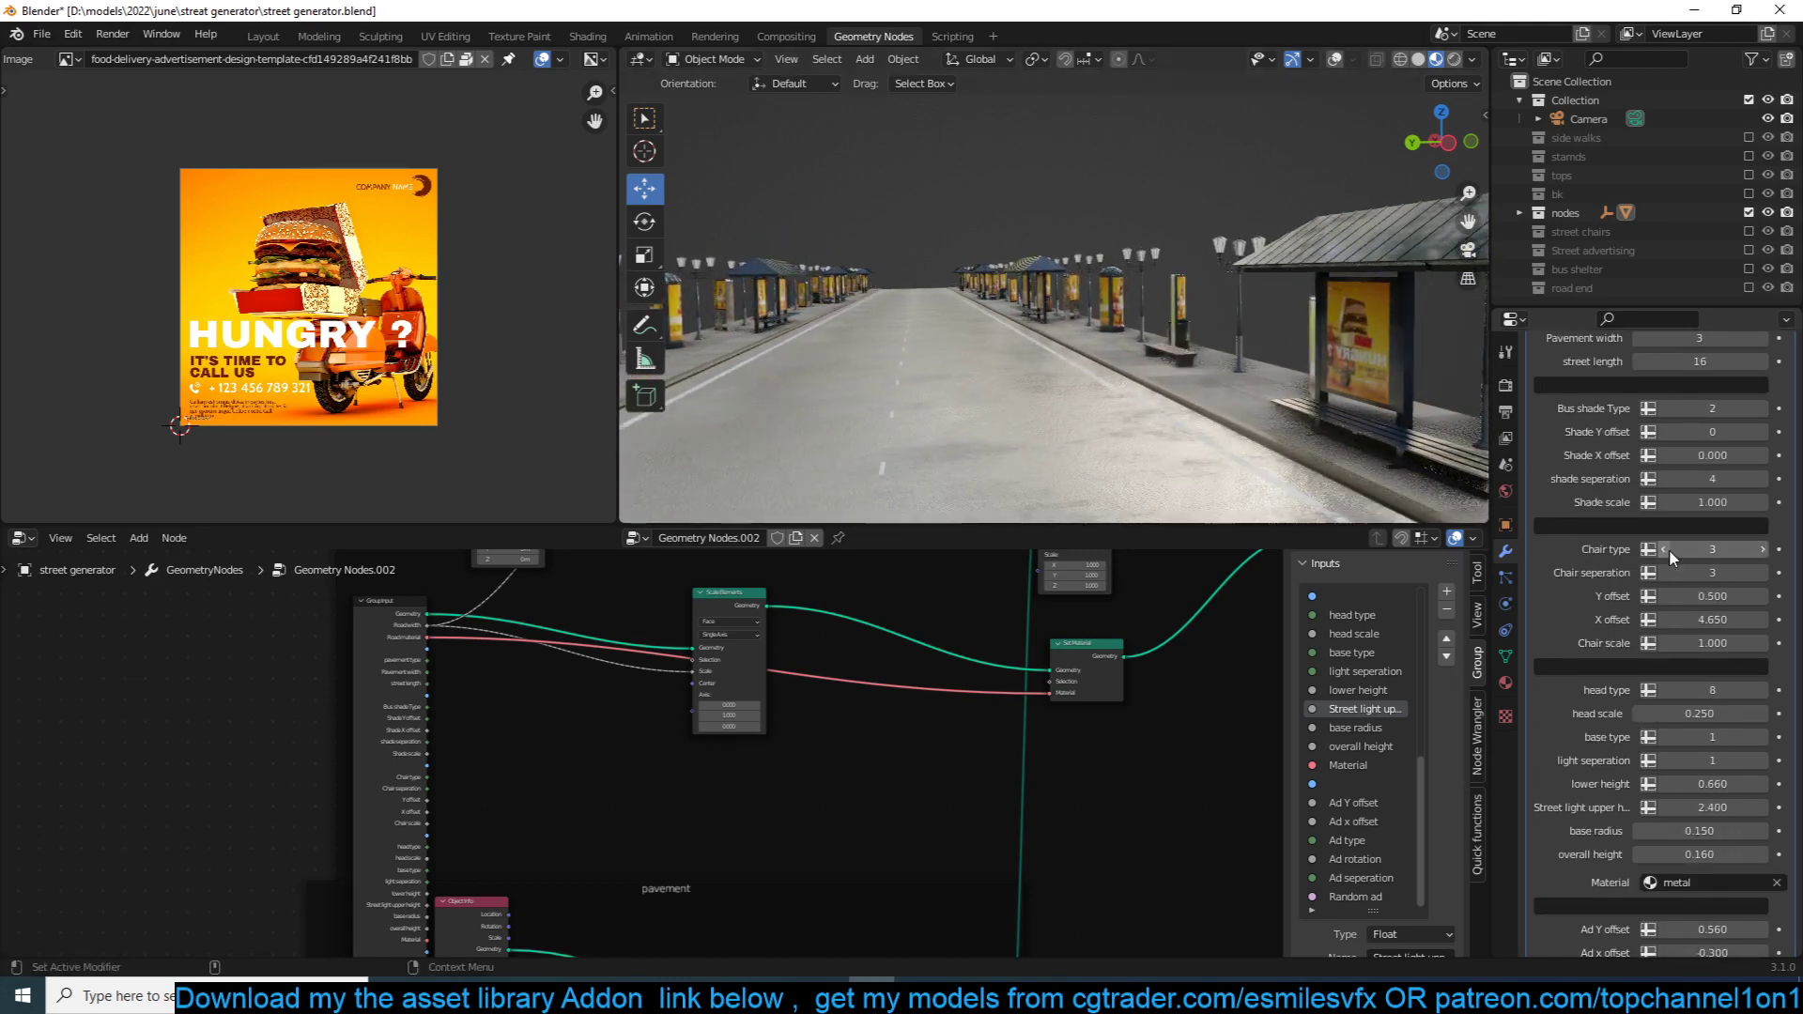
{"action": "left_click", "coordinate": [1669, 549]}
{"action": "left_click", "coordinate": [1669, 550]}
{"action": "left_click", "coordinate": [1670, 550]}
{"action": "scroll", "coordinate": [1204, 476], "scroll_direction": "down", "scroll_amount": 1}
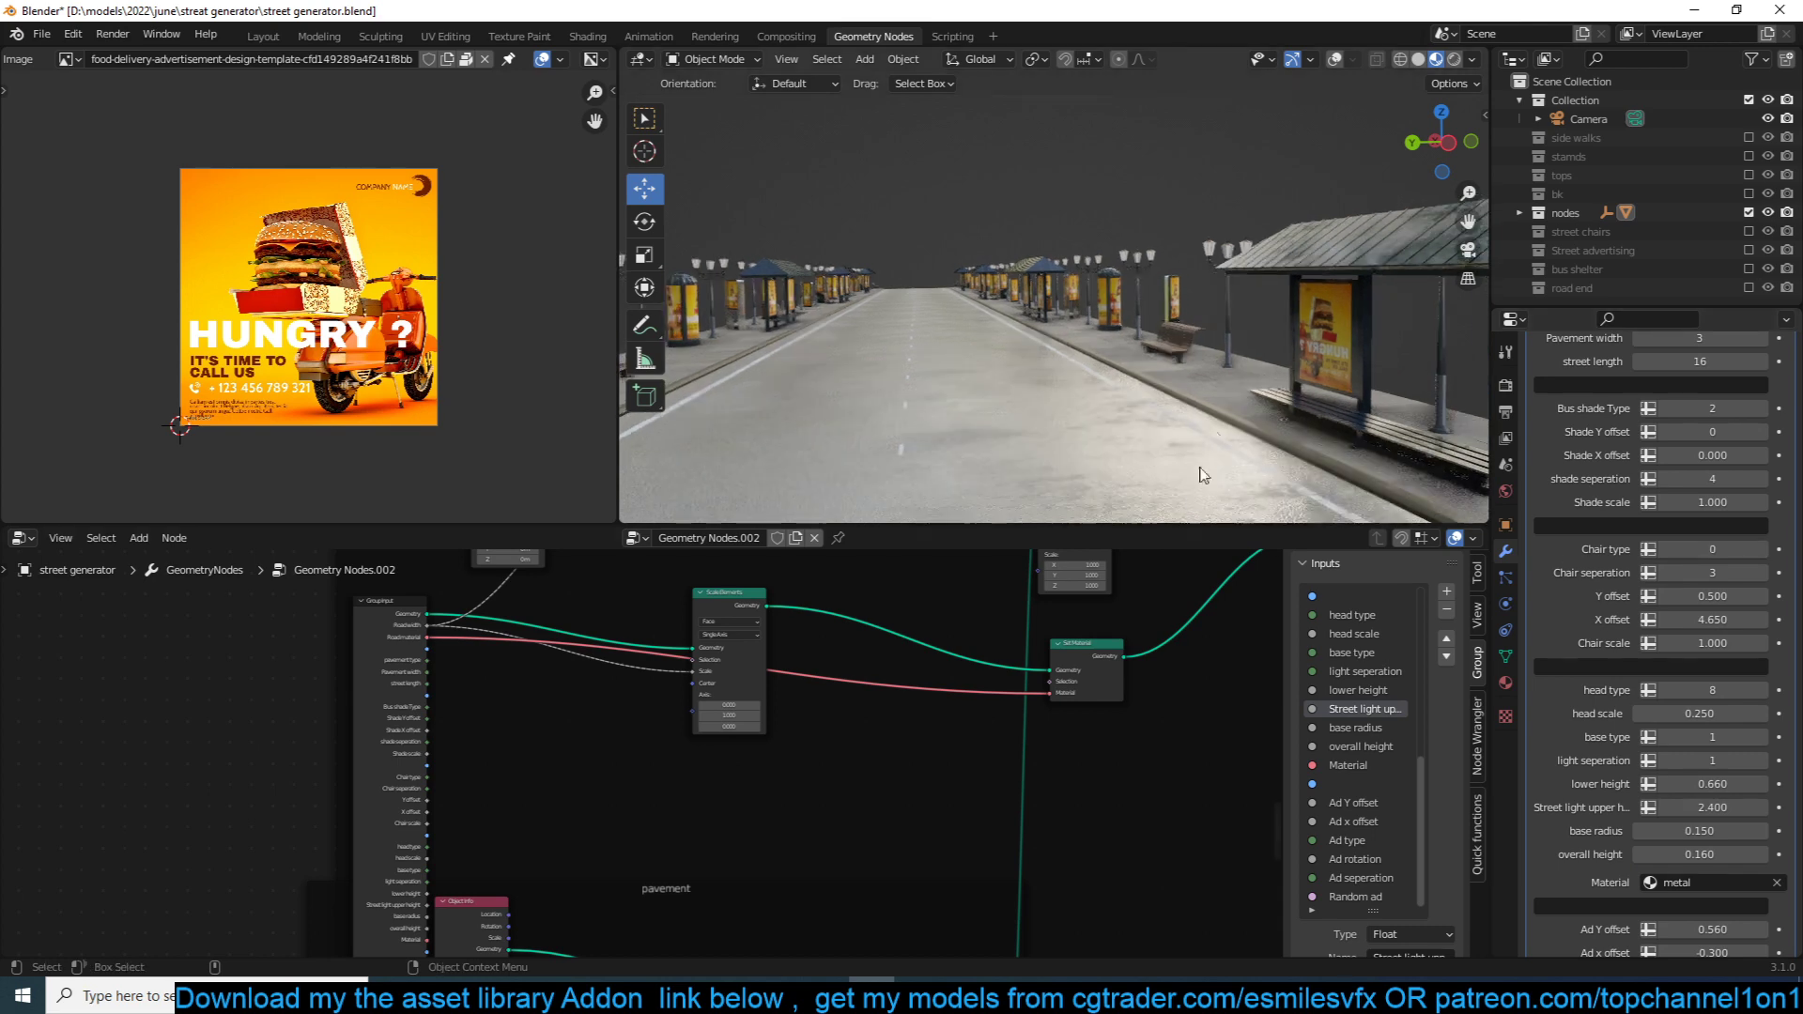
Set the street generator's road width to 1.245 and its street length to 13.
{"action": "middle_click_drag", "start_coordinate": [1202, 474], "coordinate": [1127, 400]}
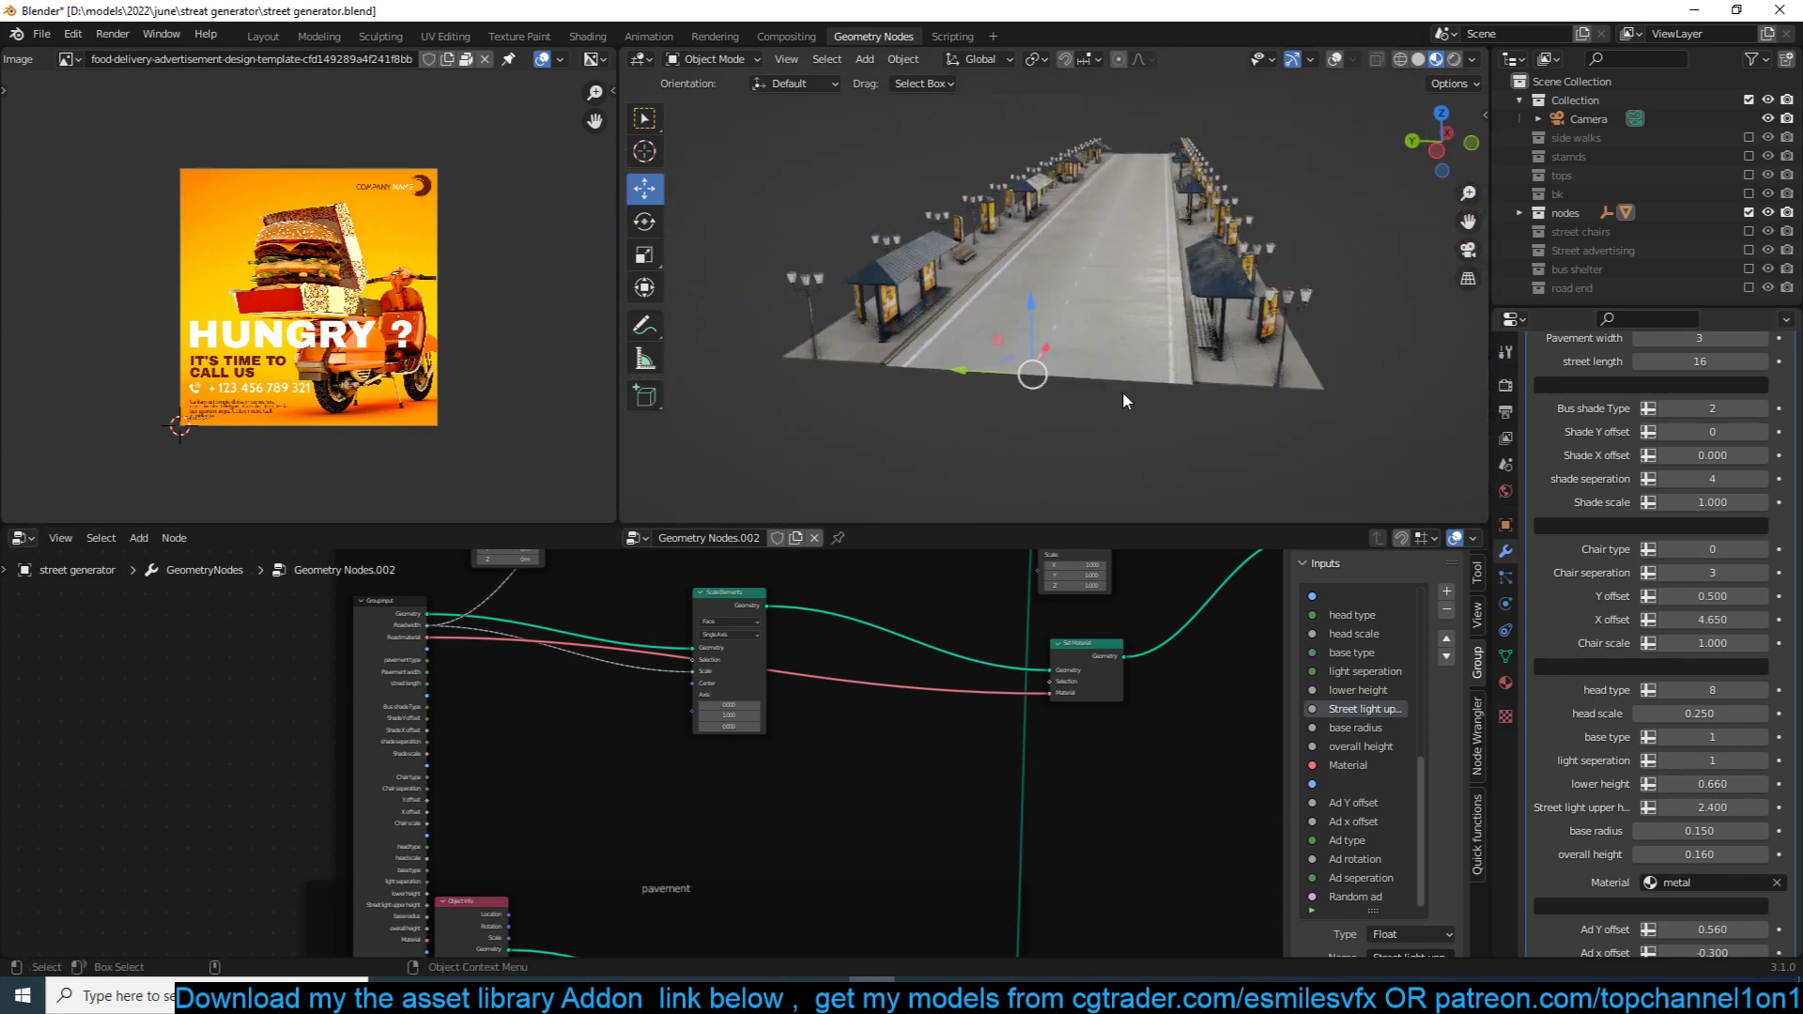
{"action": "scroll", "coordinate": [1135, 395], "scroll_direction": "up", "scroll_amount": 3}
{"action": "scroll", "coordinate": [1274, 377], "scroll_direction": "up", "scroll_amount": 2}
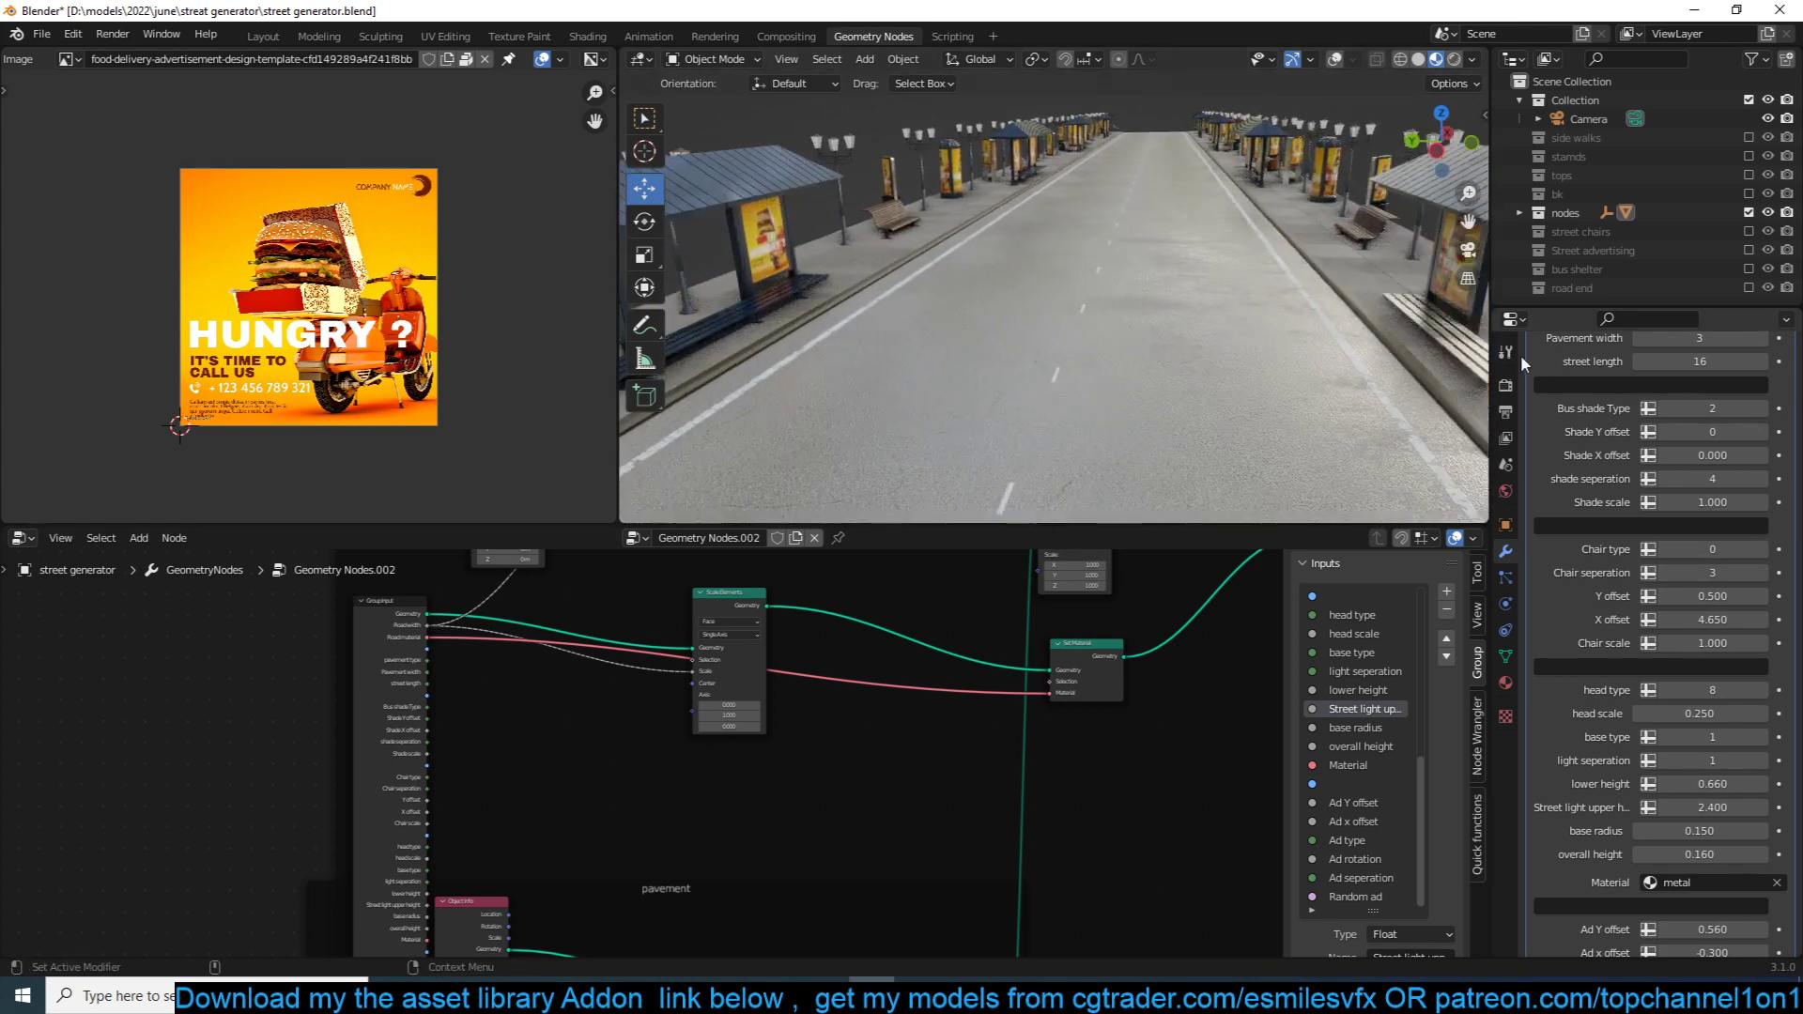
{"action": "scroll", "coordinate": [1561, 433], "scroll_direction": "up", "scroll_amount": 5}
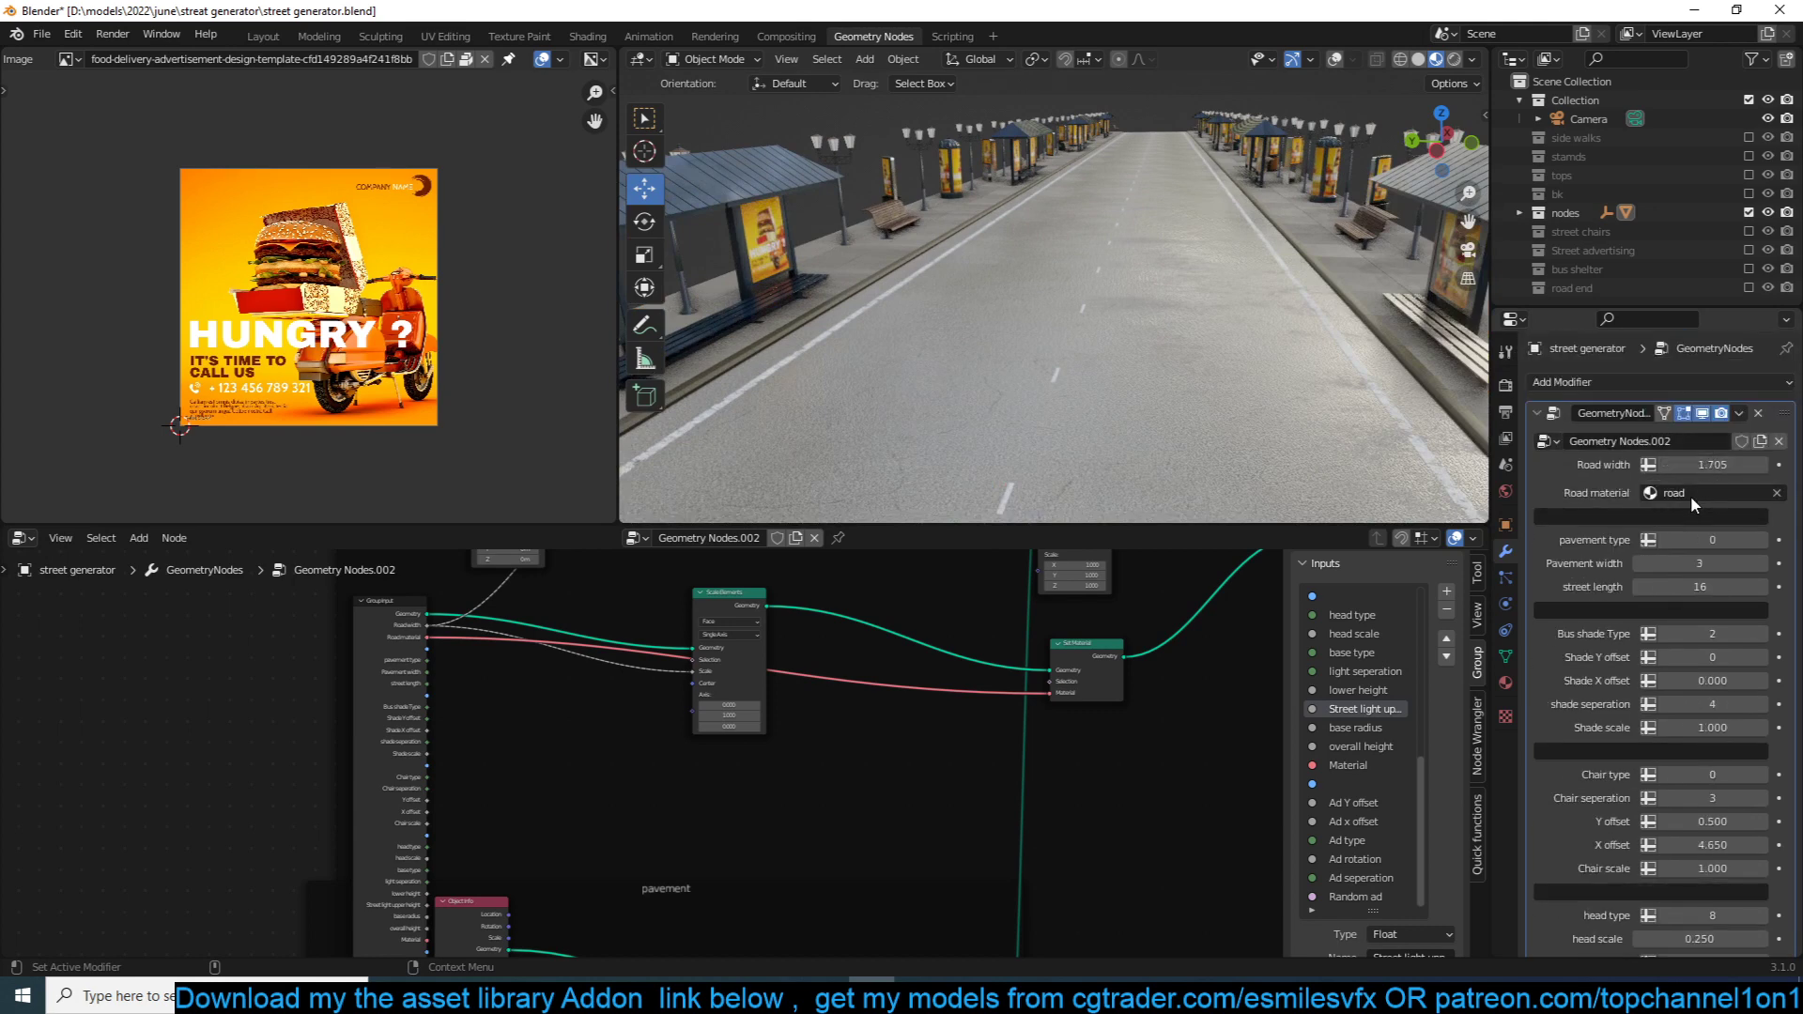
{"action": "mouse_move", "coordinate": [1705, 465]}
{"action": "left_mouse_down"}
{"action": "mouse_move", "coordinate": [1660, 464]}
{"action": "mouse_move", "coordinate": [1701, 464]}
{"action": "left_mouse_up"}
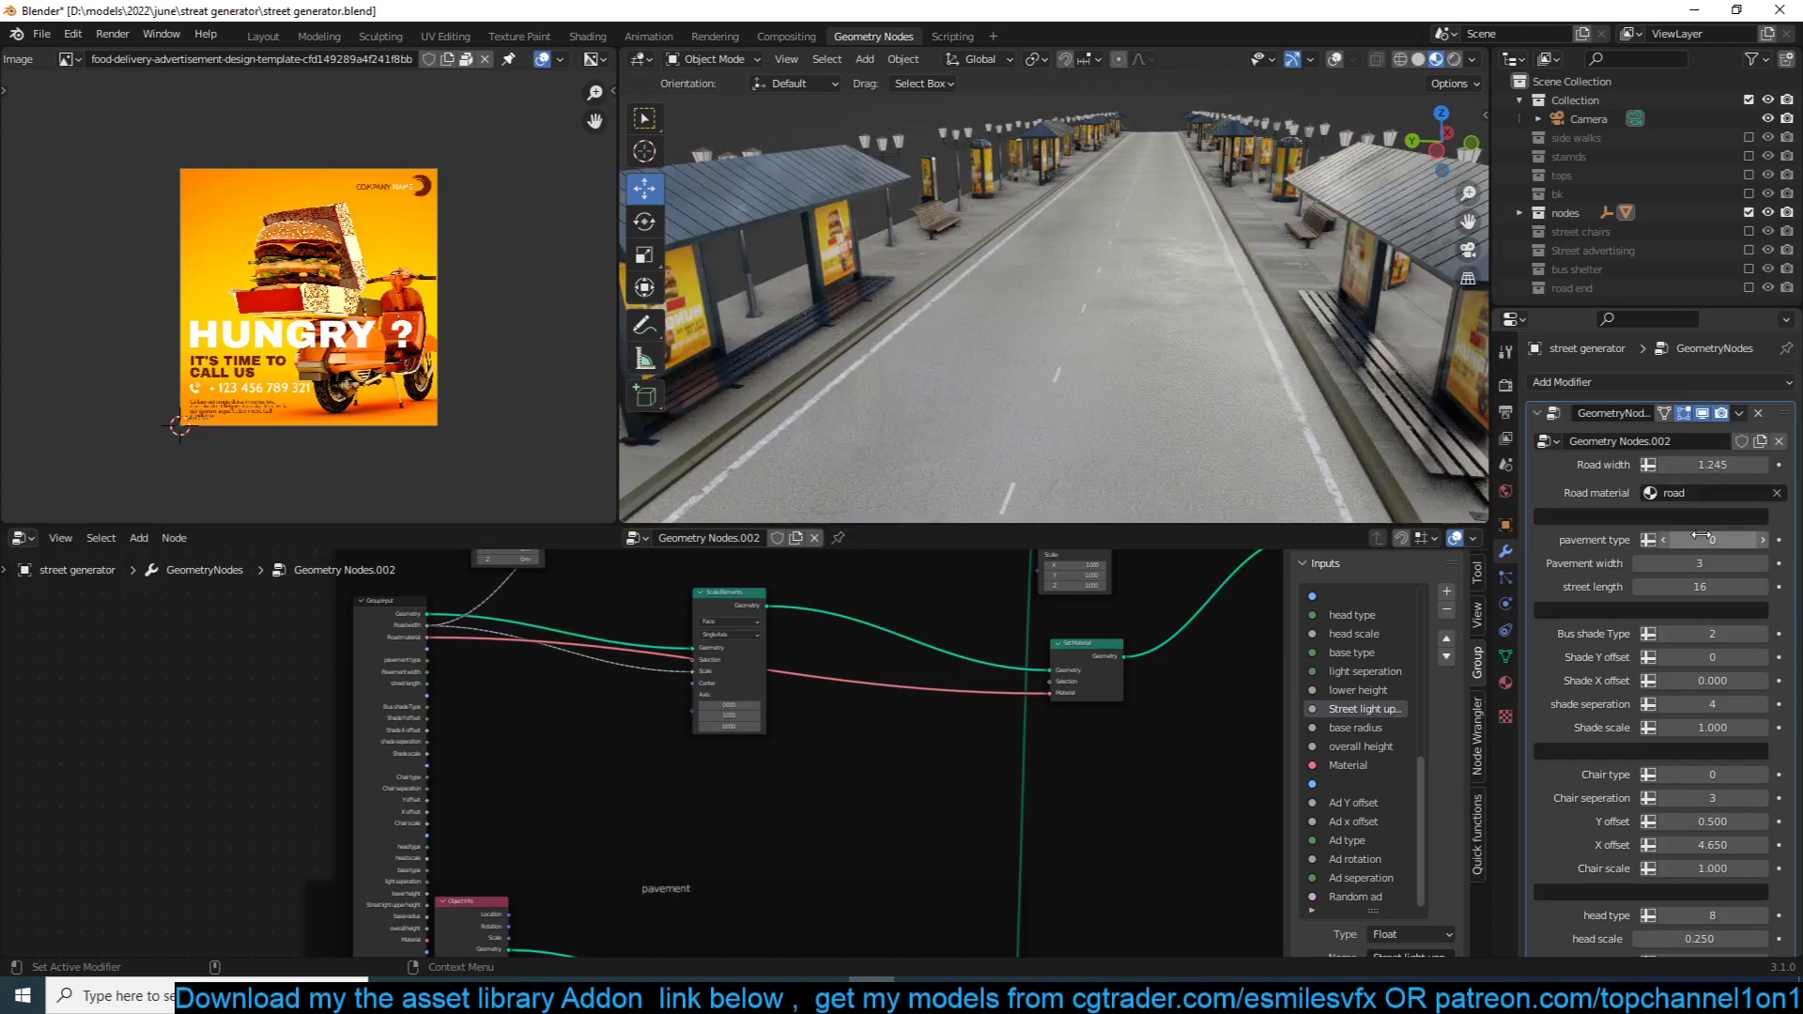
{"action": "left_click_drag", "start_coordinate": [1695, 584], "coordinate": [1714, 584]}
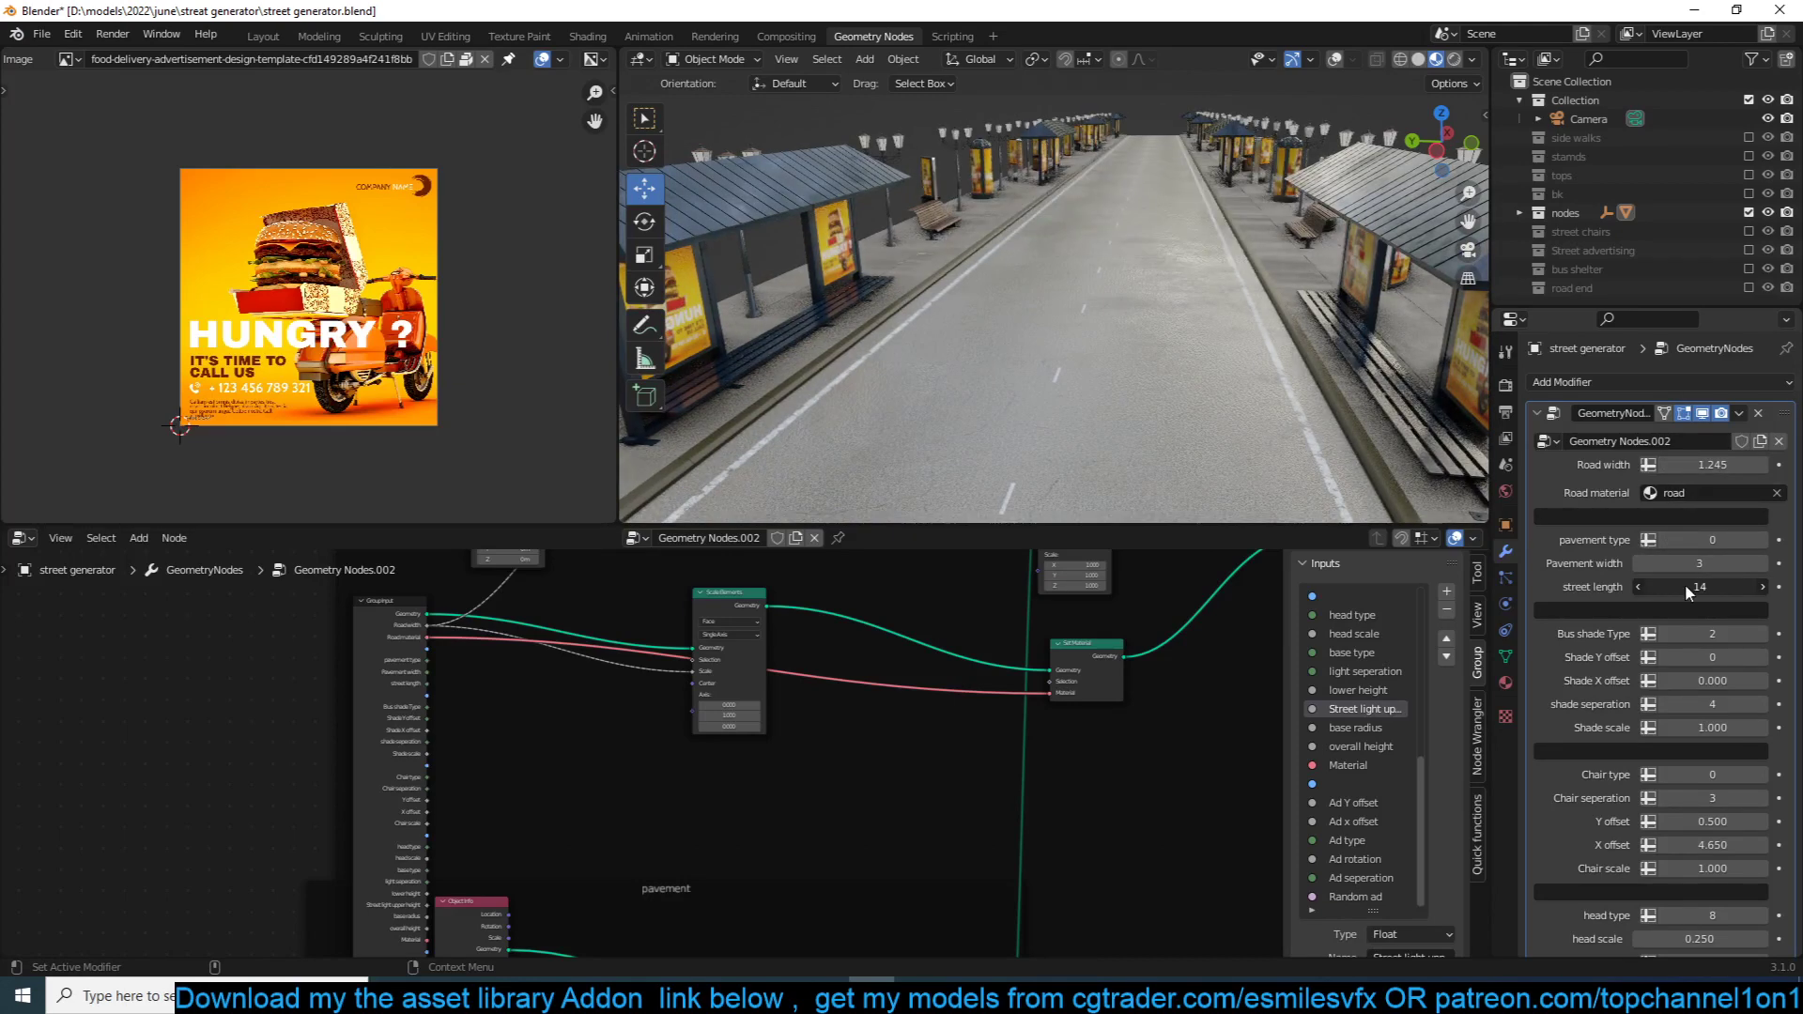
Try adjusting the street generator's pavement width, keeping it at 3, and examine the pavement beside the bus shelter.
{"action": "scroll", "coordinate": [1246, 390], "scroll_direction": "down", "scroll_amount": 3}
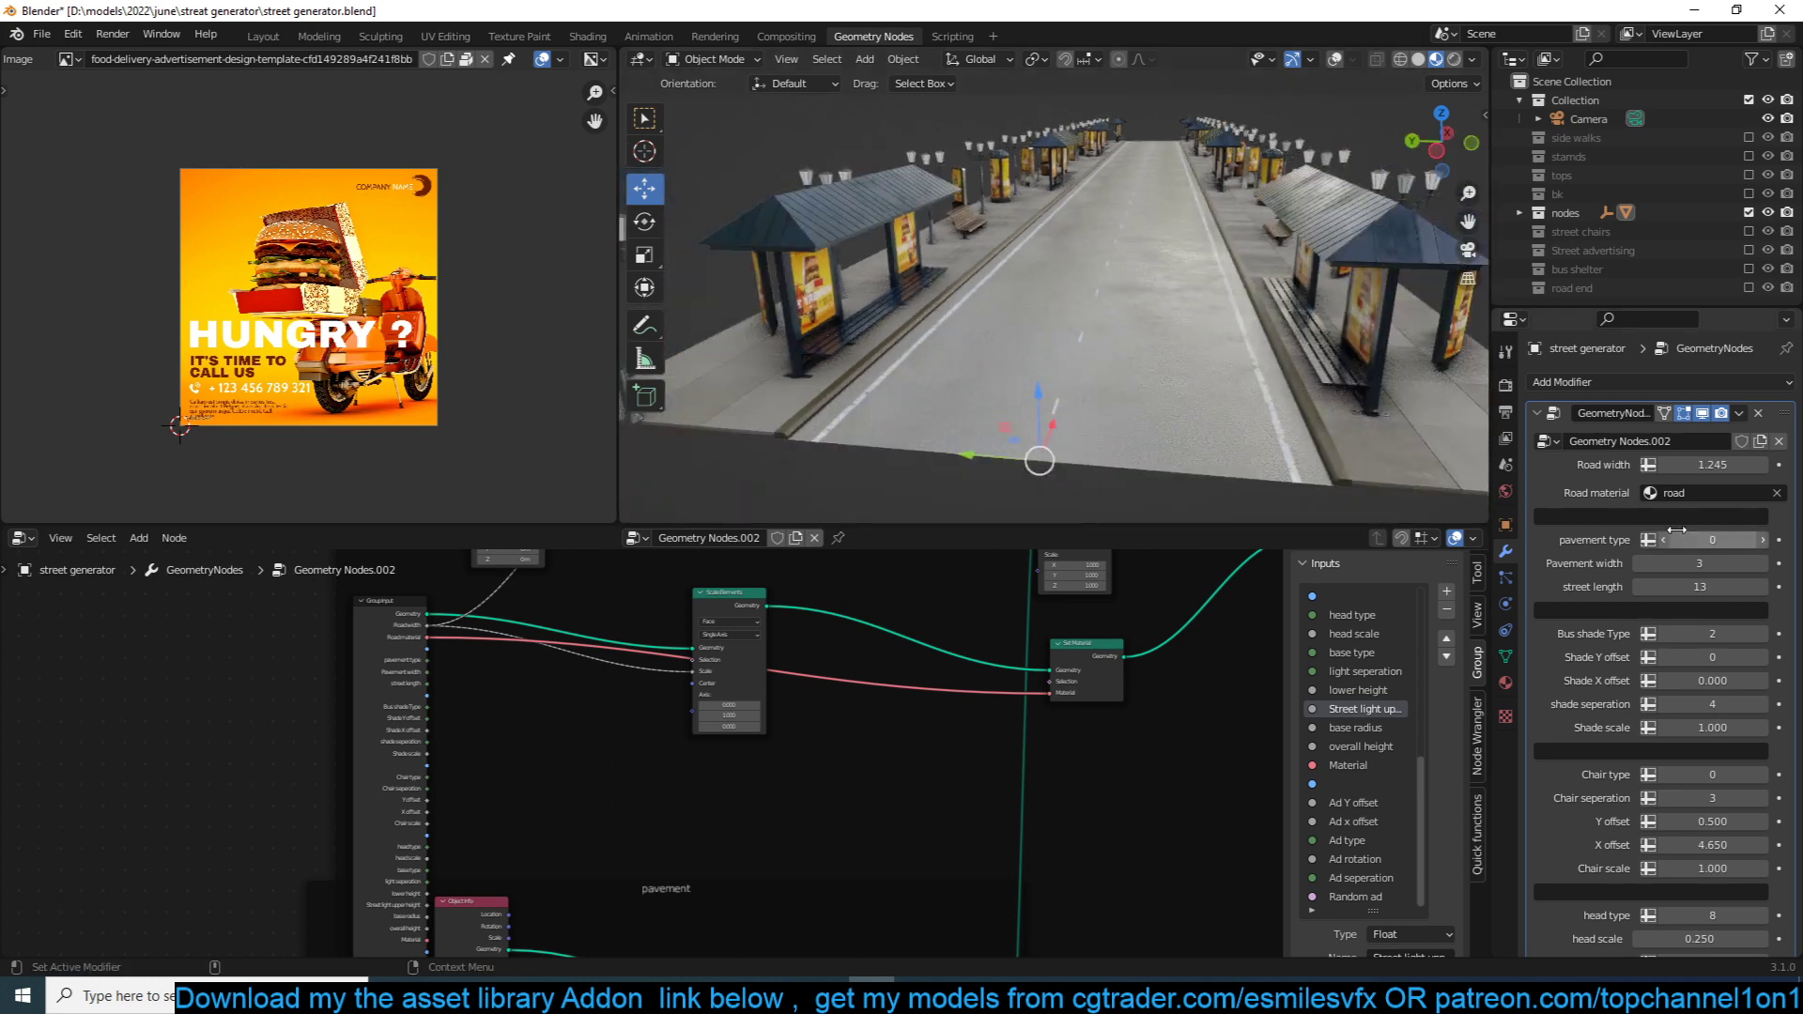
{"action": "mouse_move", "coordinate": [1695, 563]}
{"action": "left_mouse_down"}
{"action": "mouse_move", "coordinate": [1714, 563]}
{"action": "mouse_move", "coordinate": [1695, 564]}
{"action": "left_mouse_up"}
{"action": "middle_click_drag", "start_coordinate": [1159, 447], "coordinate": [923, 249], "text": "shift"}
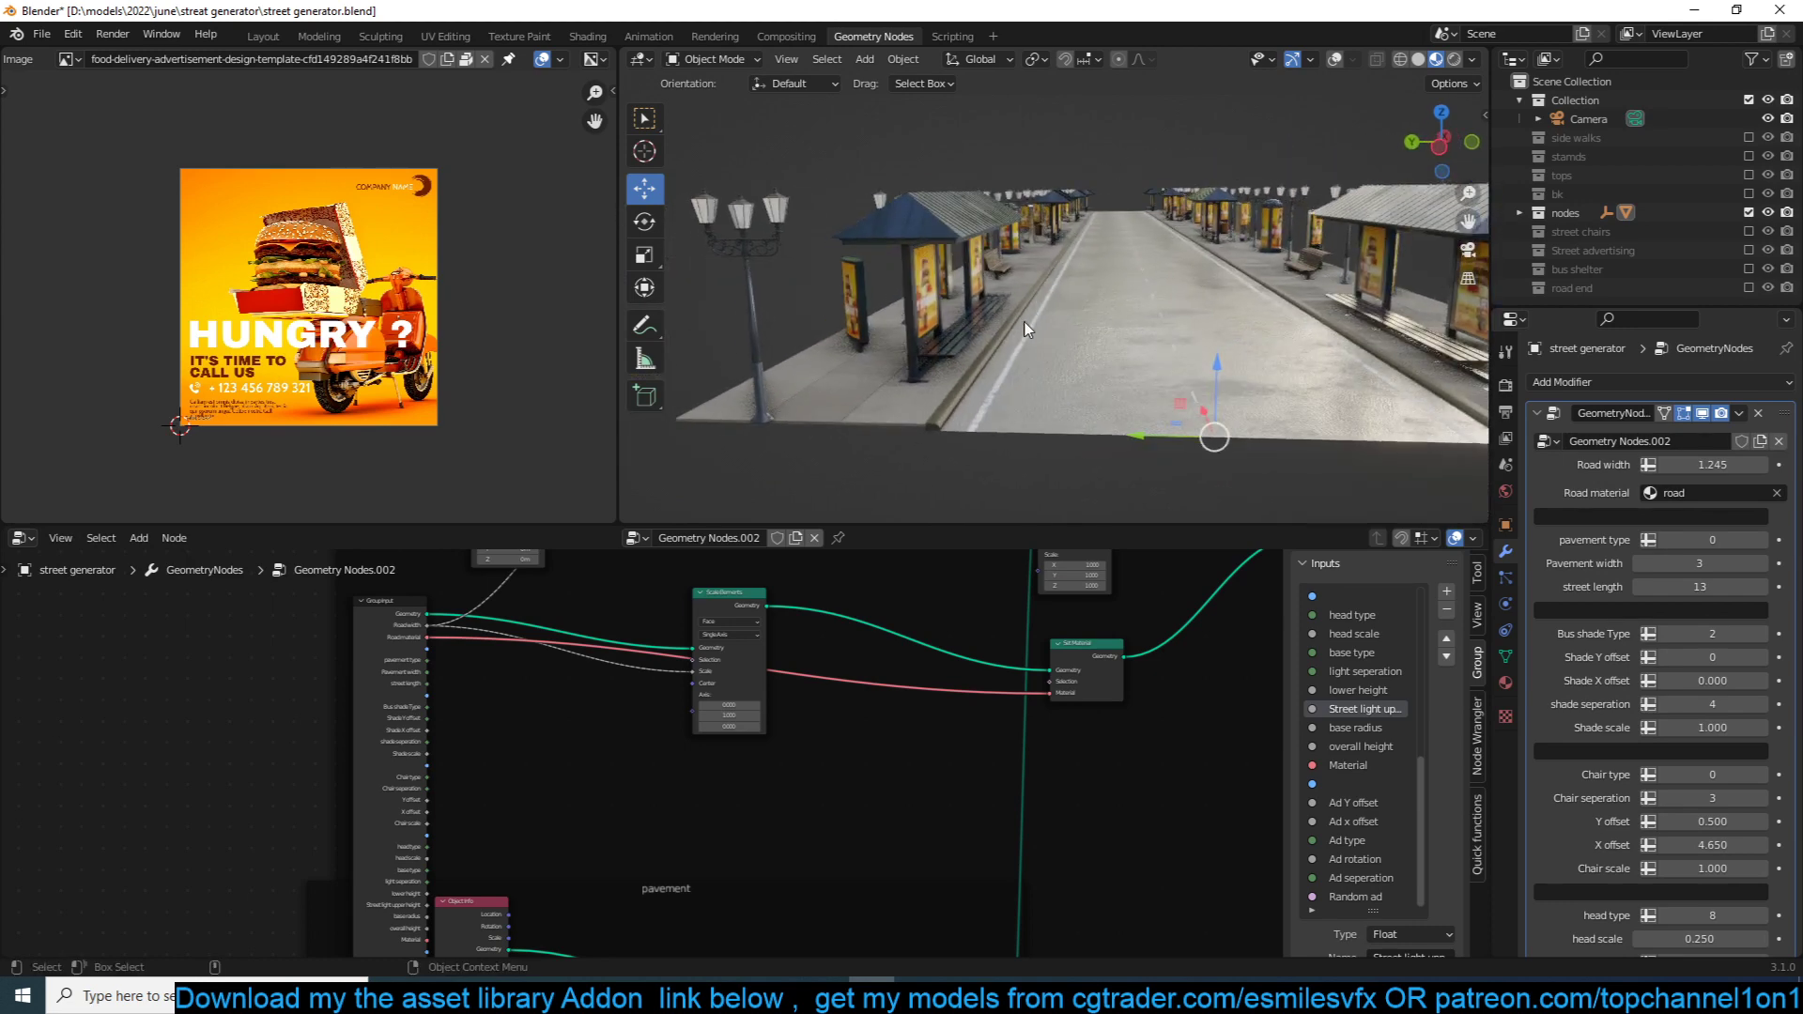
{"action": "scroll", "coordinate": [1675, 791], "scroll_direction": "down", "scroll_amount": 1}
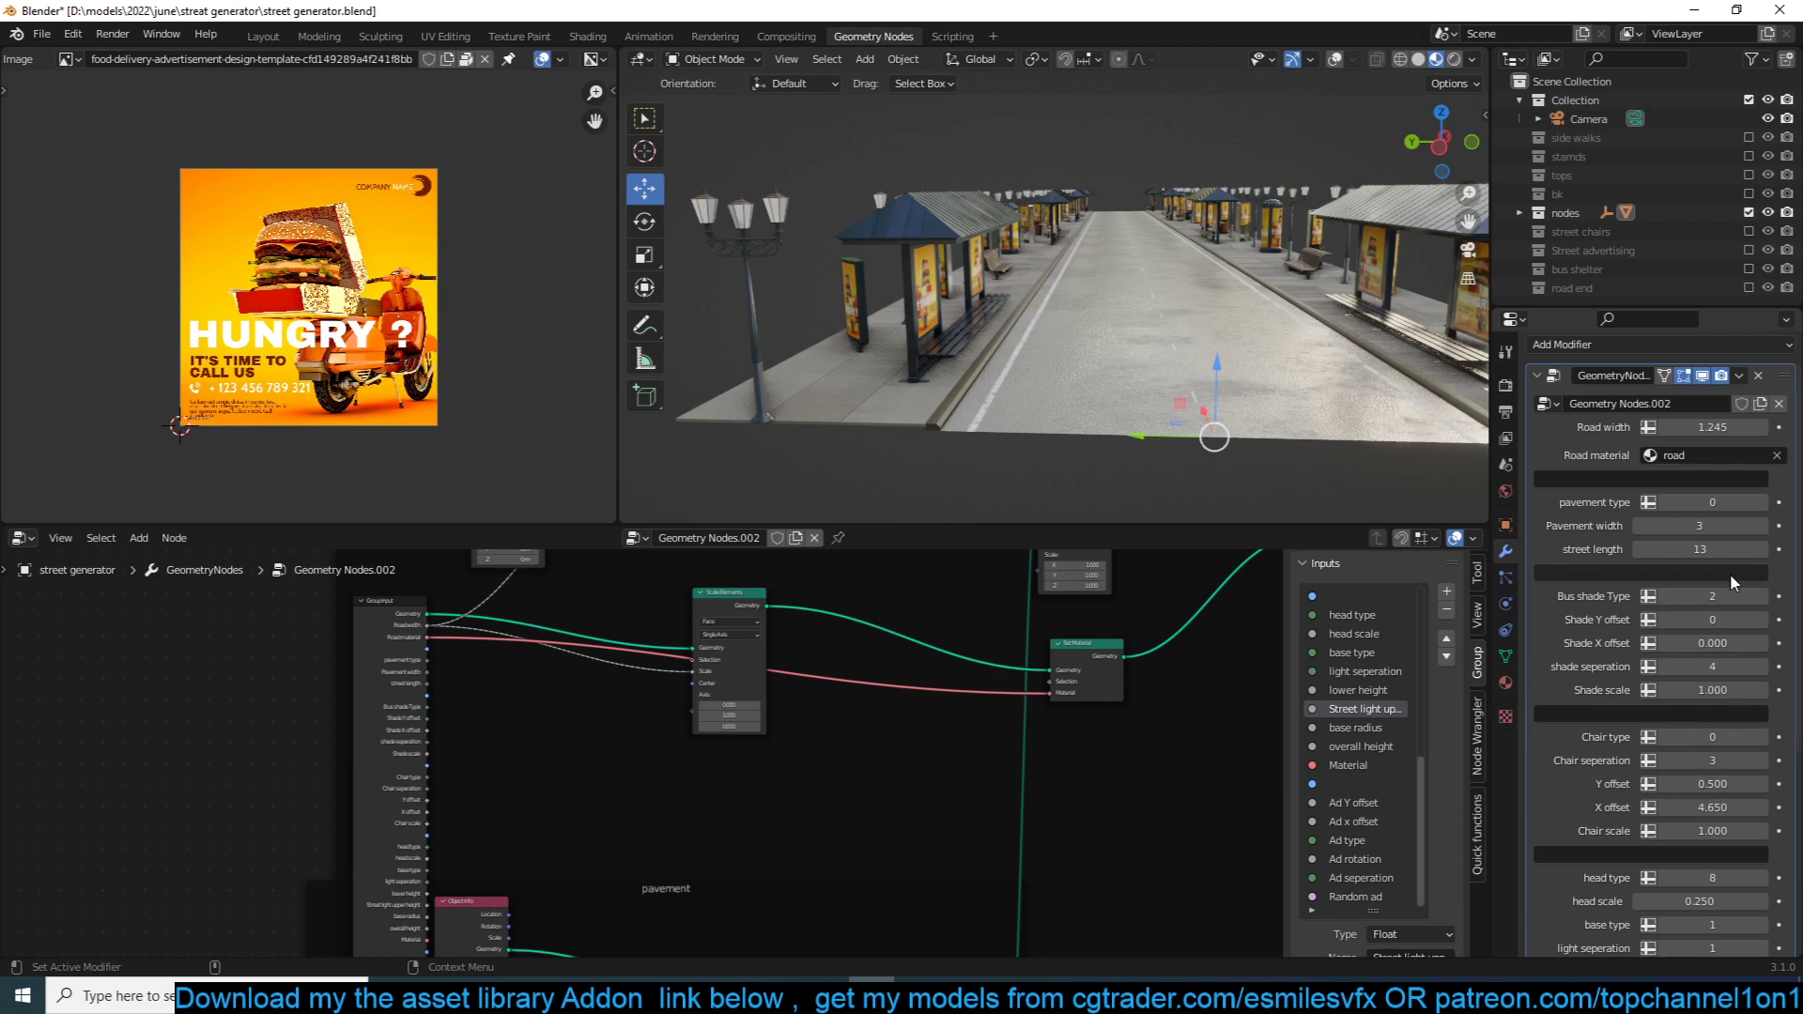
Try the street generator's bus shade types by stepping up to 4 and back down to -1.
{"action": "left_click", "coordinate": [1756, 596]}
{"action": "left_click", "coordinate": [1756, 596]}
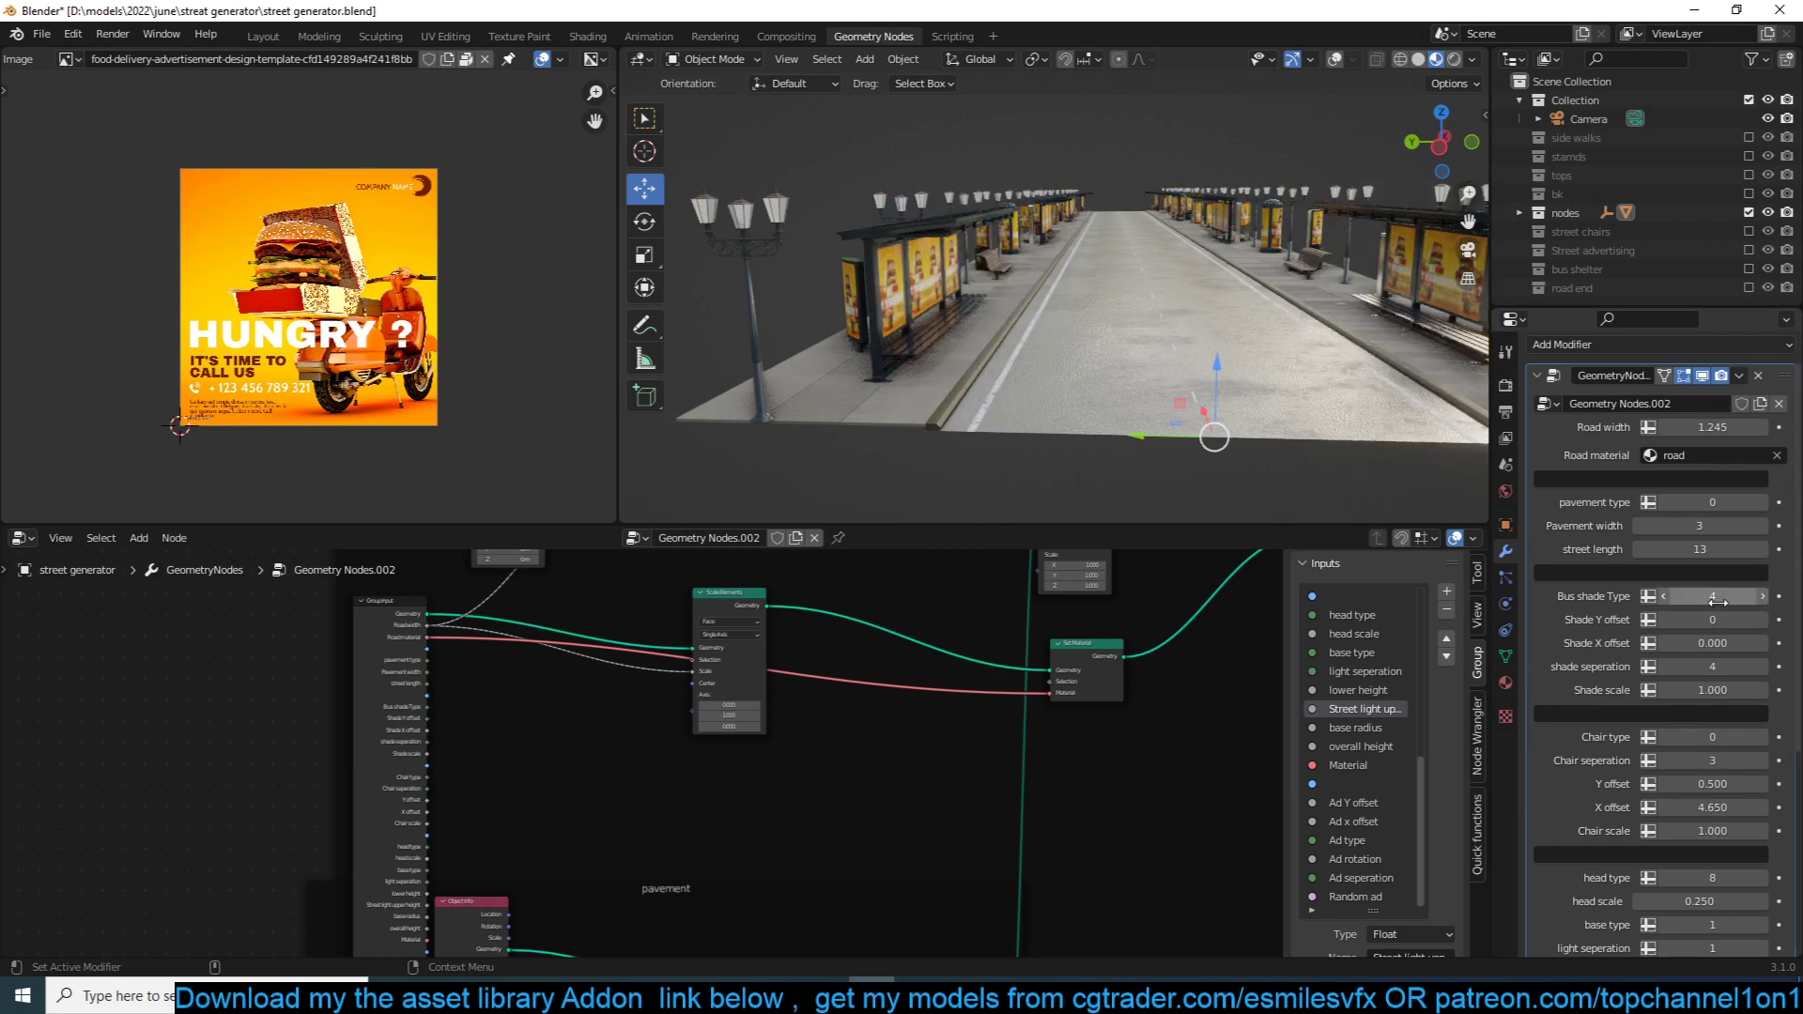
{"action": "left_click", "coordinate": [1665, 596]}
{"action": "left_click", "coordinate": [1666, 596]}
{"action": "left_click", "coordinate": [1666, 596]}
{"action": "left_click", "coordinate": [1666, 596]}
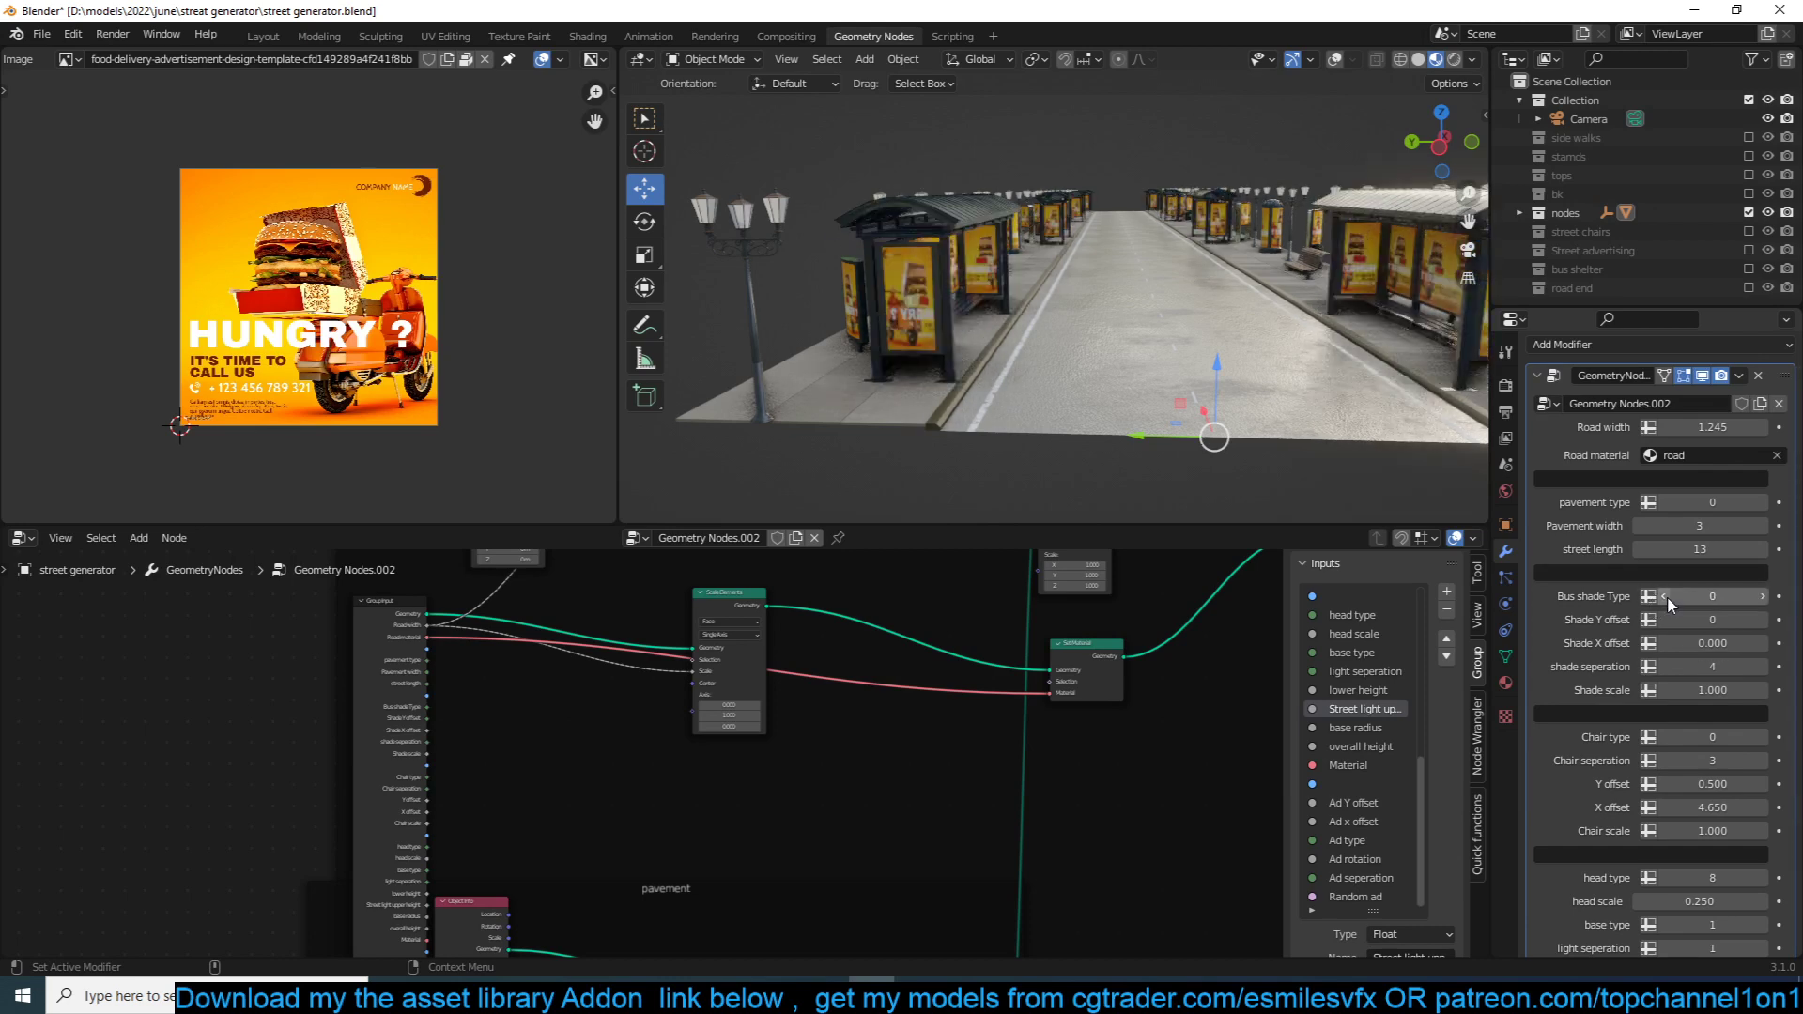
{"action": "left_click", "coordinate": [1666, 596]}
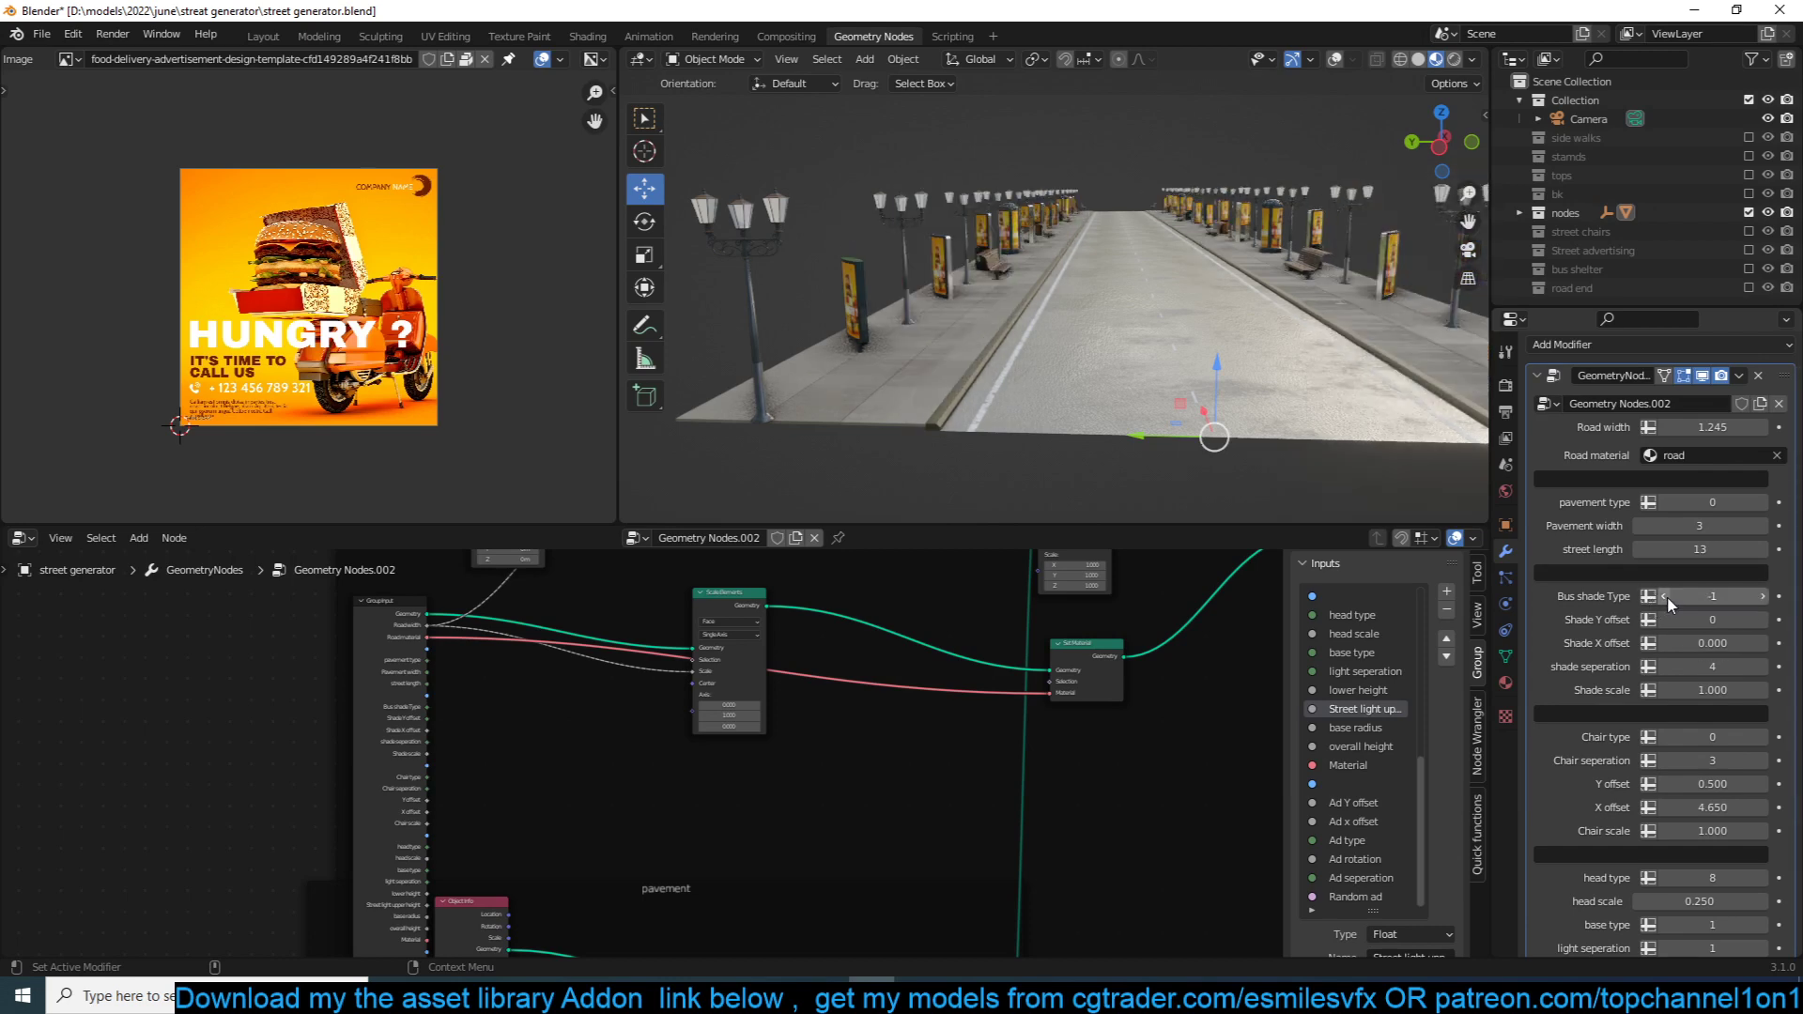
Step the bus shade type up to 7 to compare the shelters, and settle on type 4.
{"action": "left_click", "coordinate": [1763, 597]}
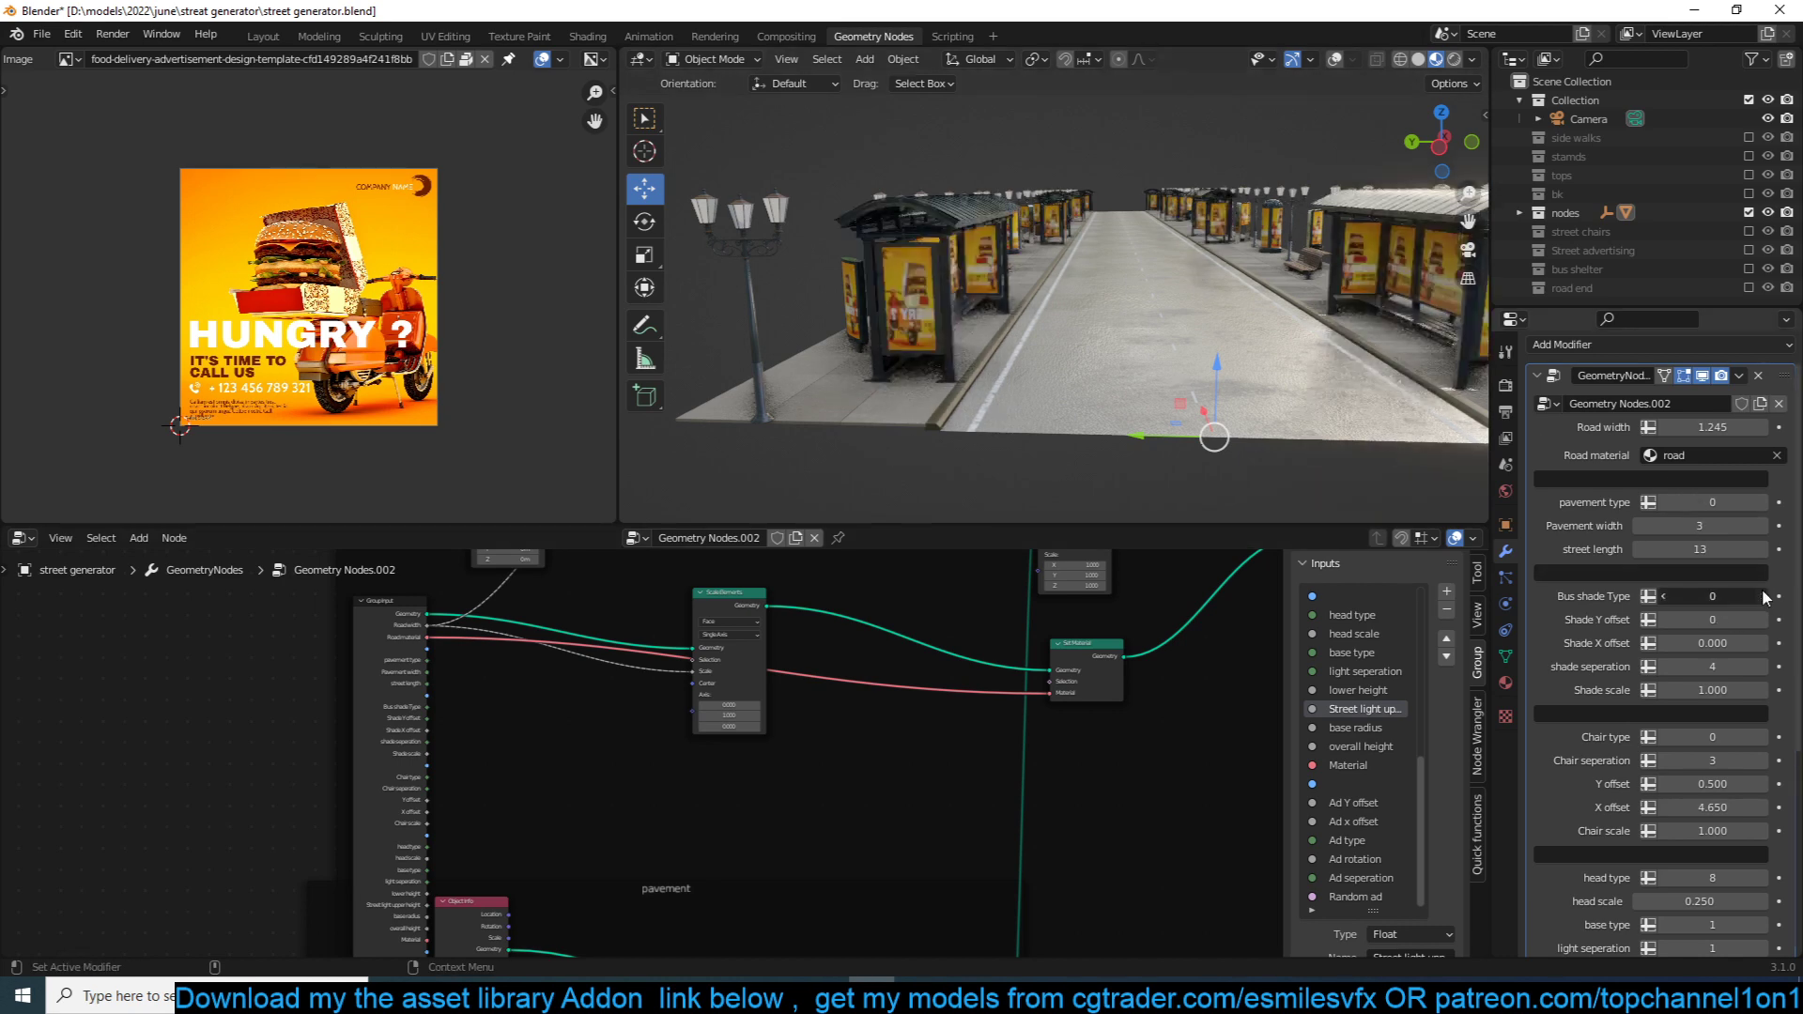
{"action": "left_click", "coordinate": [1764, 597]}
{"action": "left_click", "coordinate": [1763, 597]}
{"action": "left_click", "coordinate": [1763, 597]}
{"action": "left_click", "coordinate": [1763, 597]}
{"action": "left_click", "coordinate": [1763, 598]}
{"action": "left_click", "coordinate": [1763, 596]}
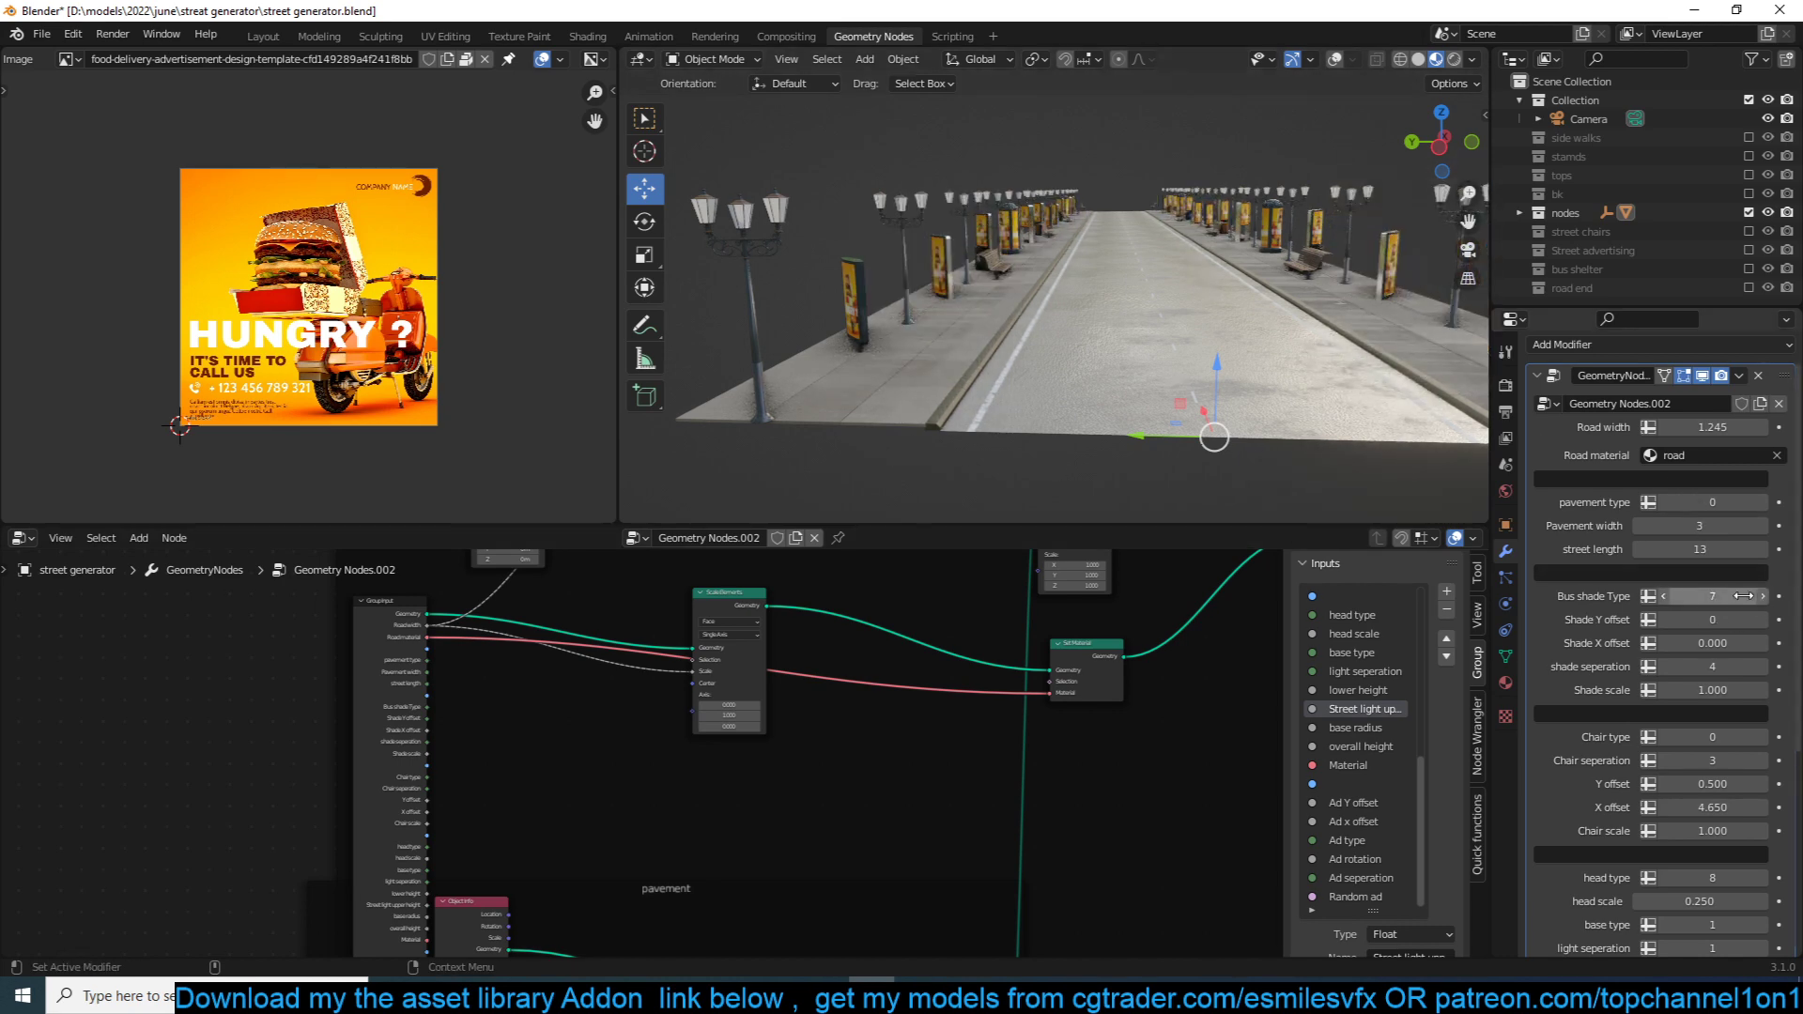
{"action": "left_click", "coordinate": [1662, 602]}
{"action": "left_click", "coordinate": [1662, 602]}
{"action": "left_click", "coordinate": [1662, 602]}
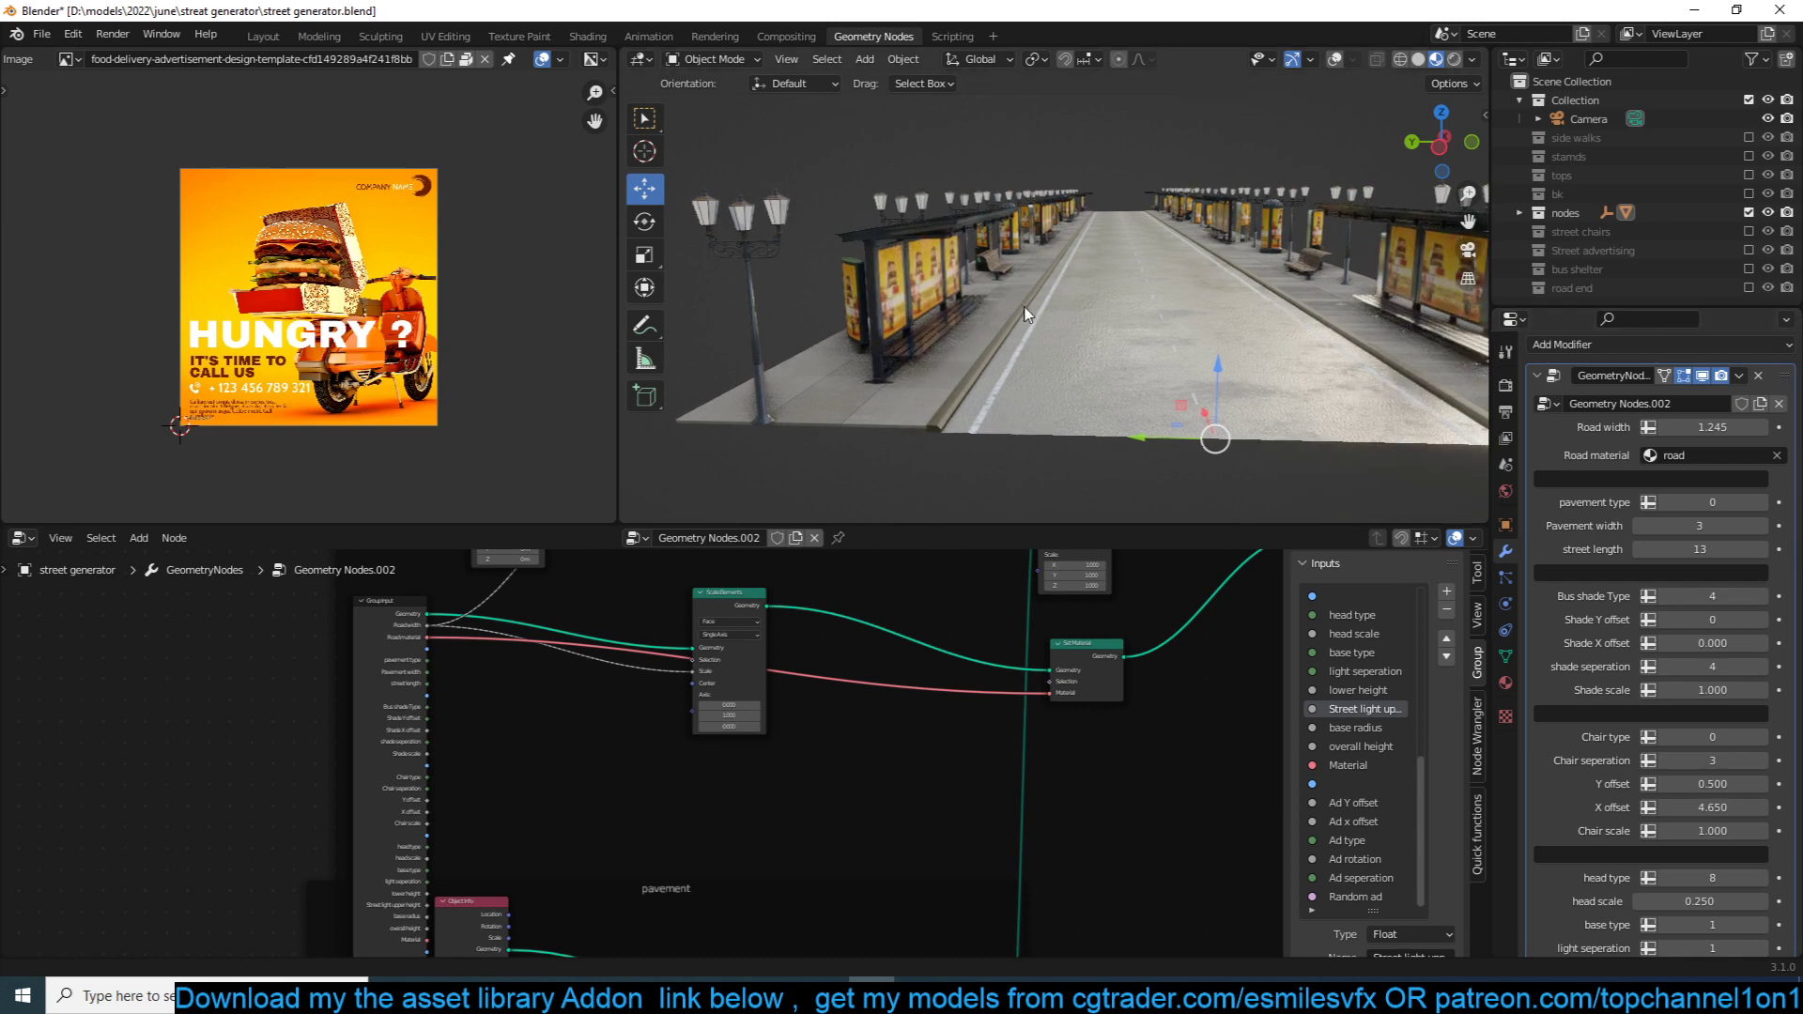
Try street light head types above 8, return to 8, and set the head scale to 0.220.
{"action": "middle_click_drag", "start_coordinate": [1027, 316], "coordinate": [1108, 400]}
{"action": "scroll", "coordinate": [1298, 367], "scroll_direction": "up", "scroll_amount": 4}
{"action": "scroll", "coordinate": [1605, 706], "scroll_direction": "down", "scroll_amount": 4}
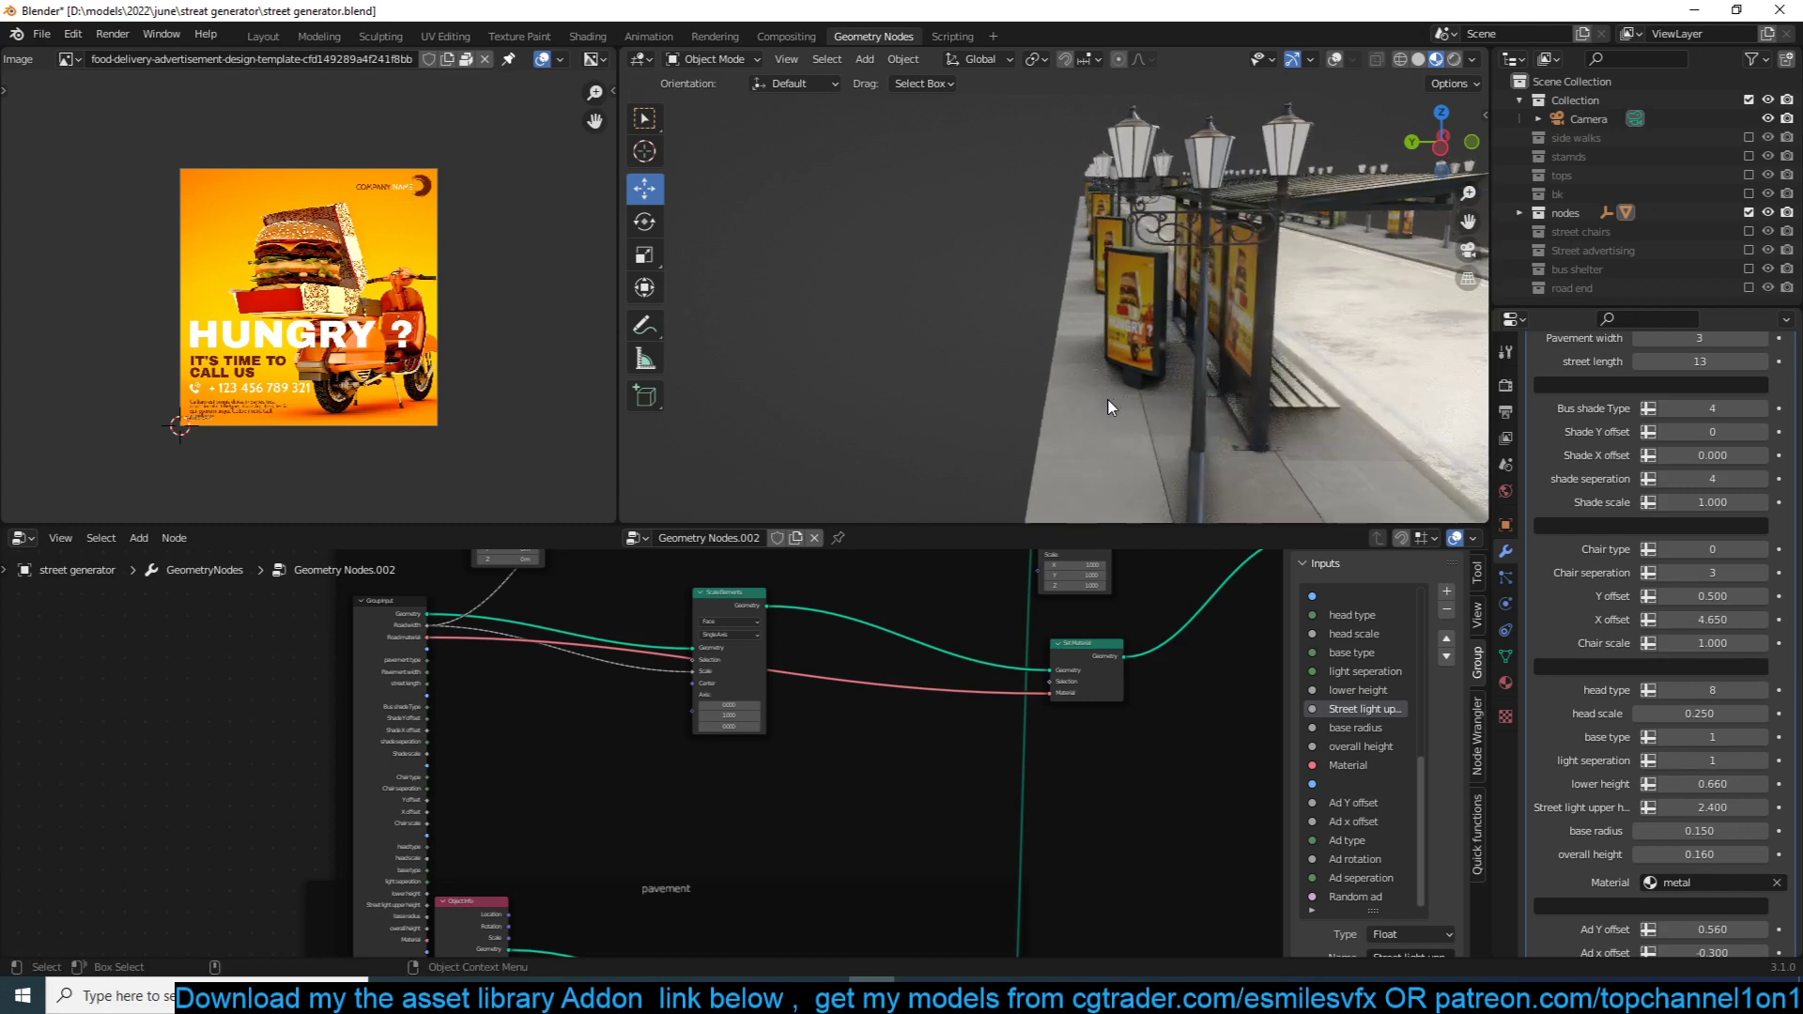
{"action": "left_click", "coordinate": [1762, 691]}
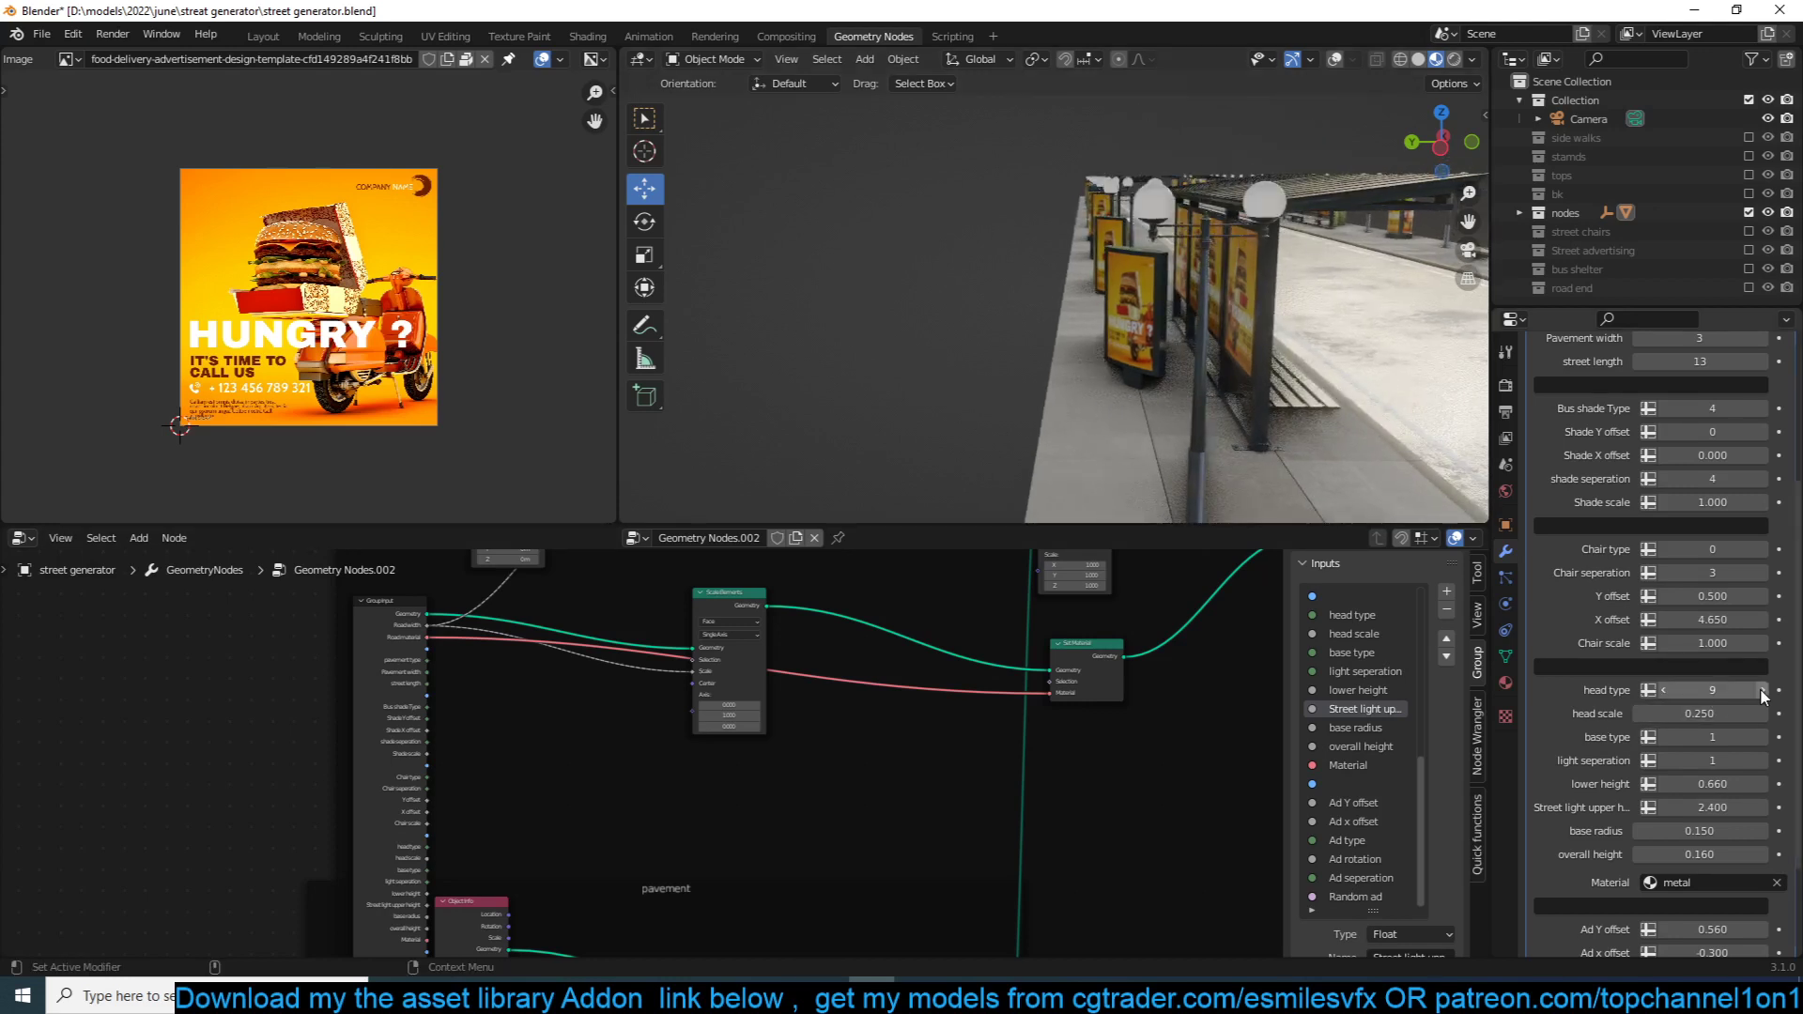
{"action": "left_click", "coordinate": [1761, 691]}
{"action": "left_click", "coordinate": [1662, 691]}
{"action": "left_click", "coordinate": [1662, 691]}
{"action": "middle_click_drag", "start_coordinate": [1226, 263], "coordinate": [1146, 272]}
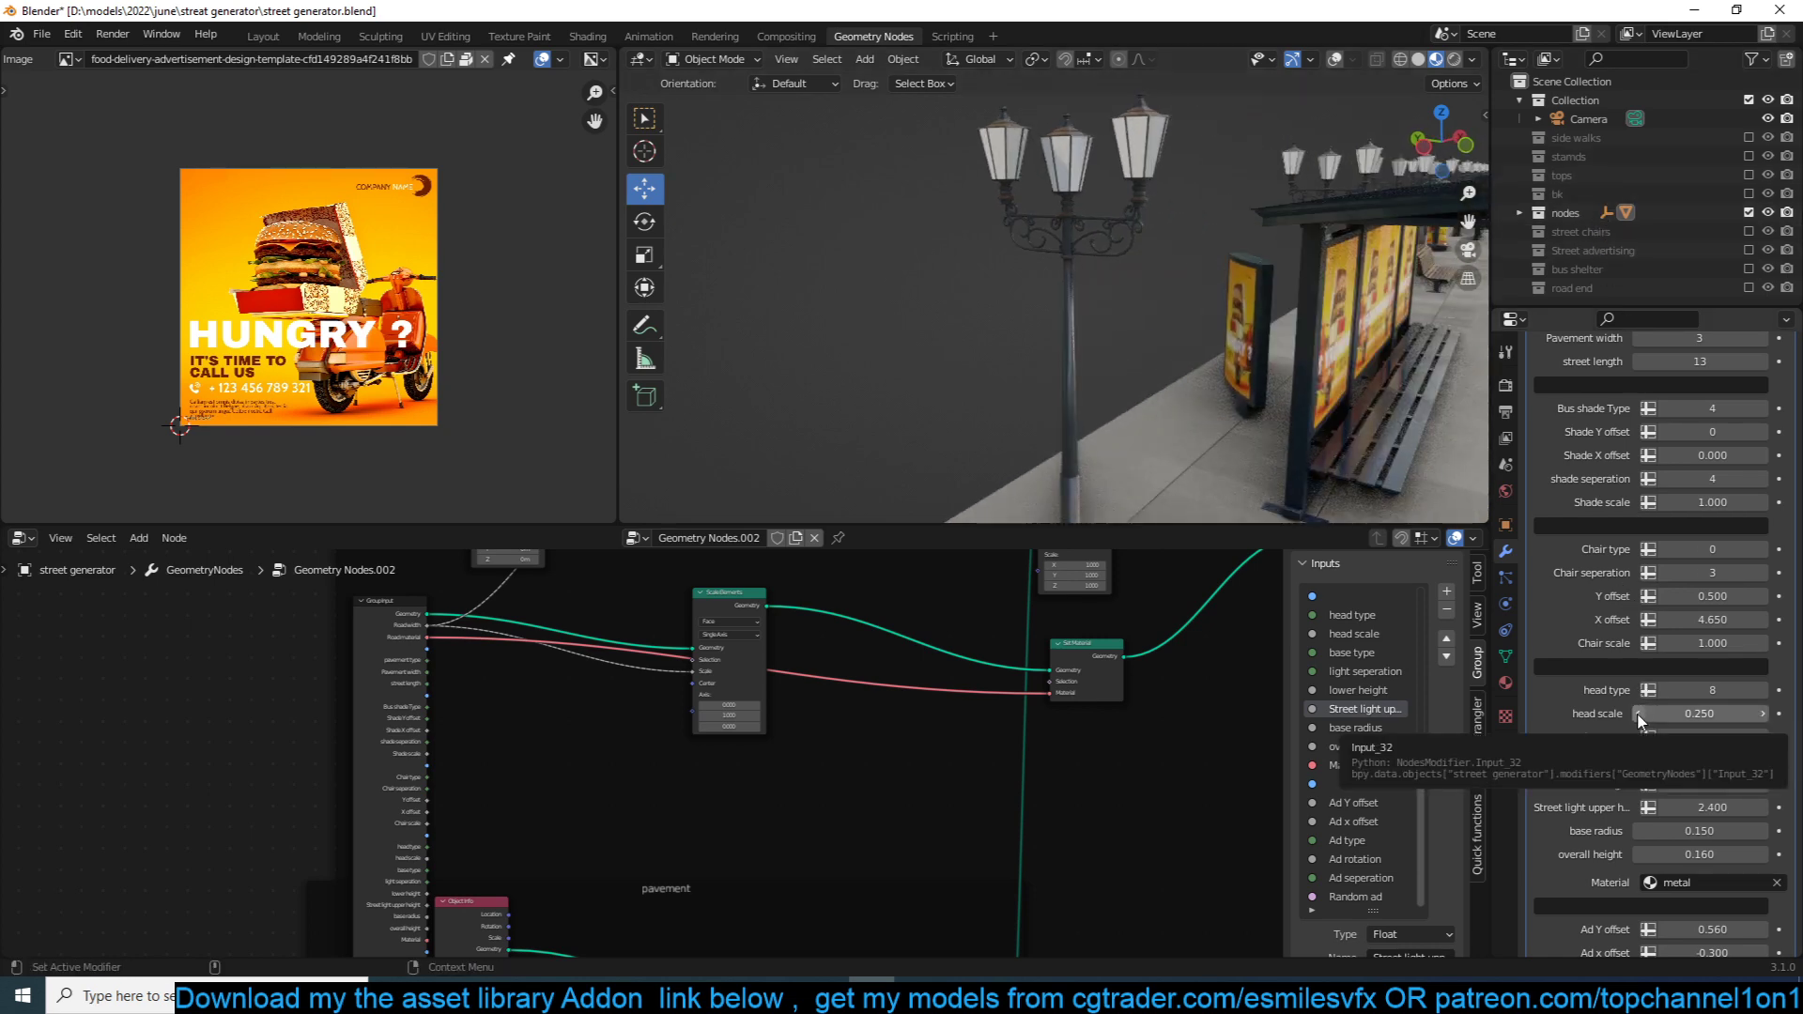
{"action": "left_click_drag", "start_coordinate": [1640, 719], "coordinate": [1668, 709]}
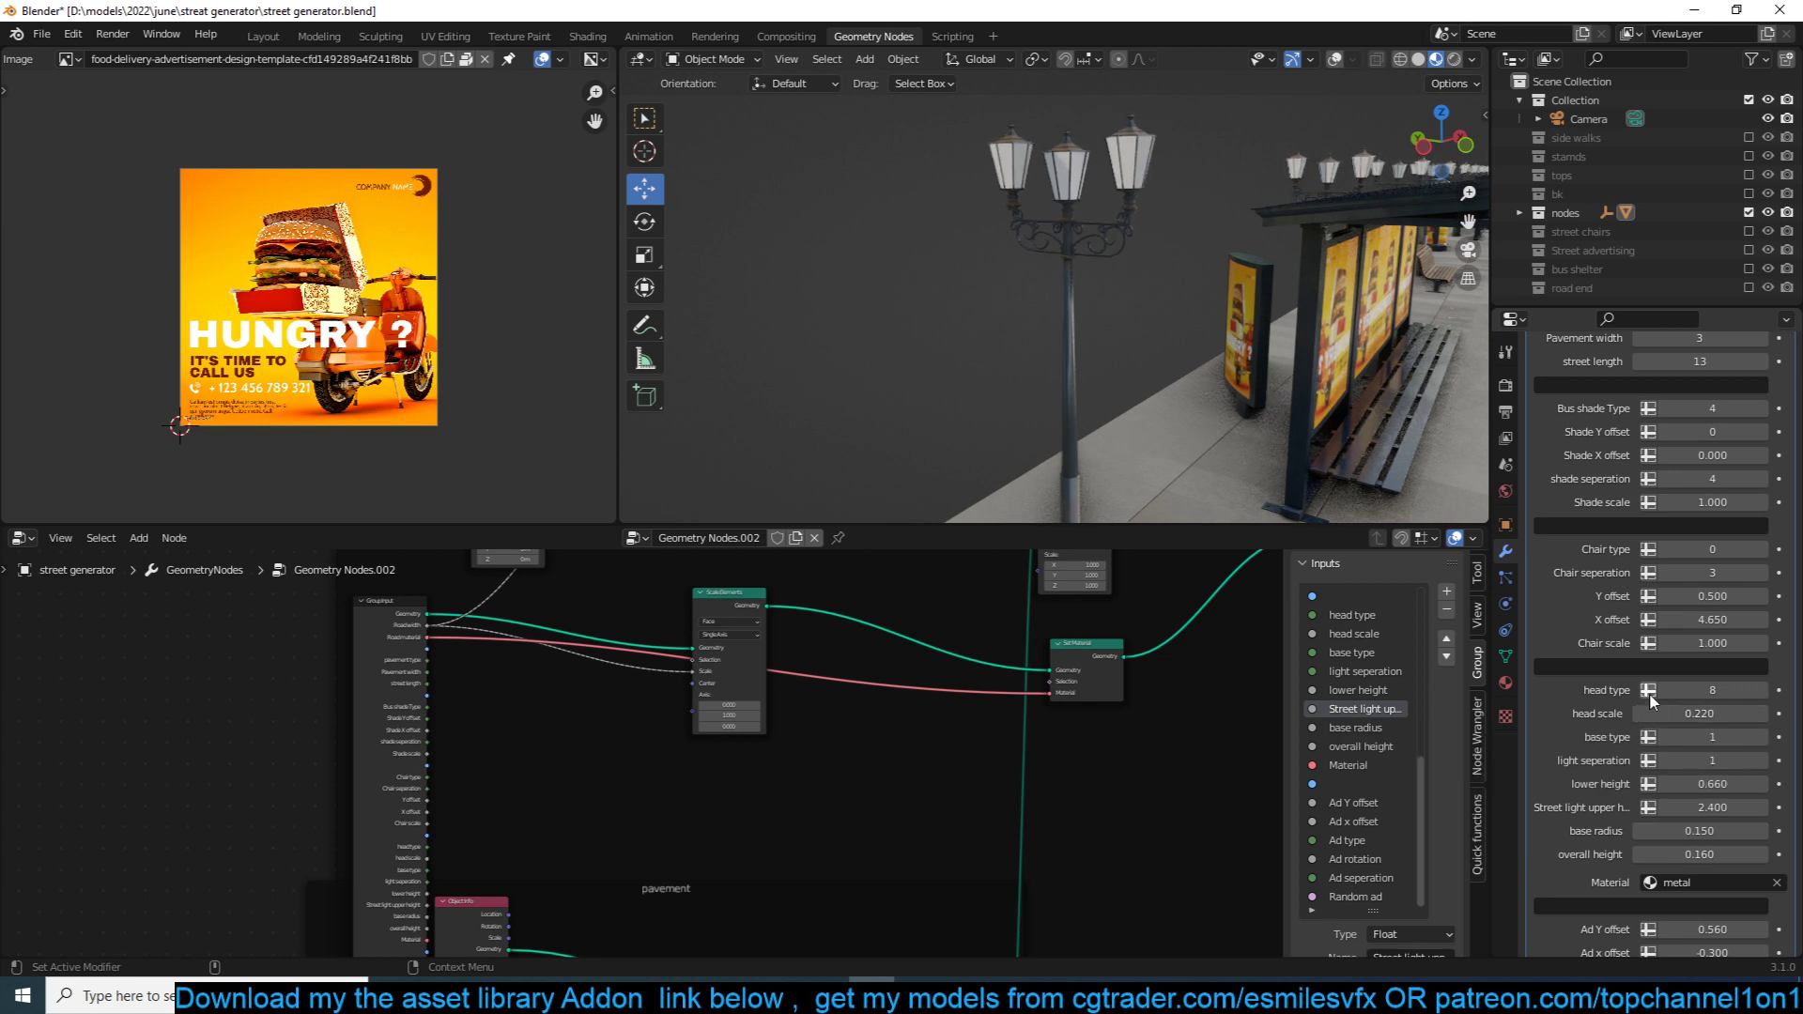
Set the street light's head type to 2 and its head scale to 0.790.
{"action": "left_click", "coordinate": [1665, 690]}
{"action": "left_click", "coordinate": [1665, 690]}
{"action": "left_click", "coordinate": [1665, 690]}
{"action": "left_click", "coordinate": [1666, 690]}
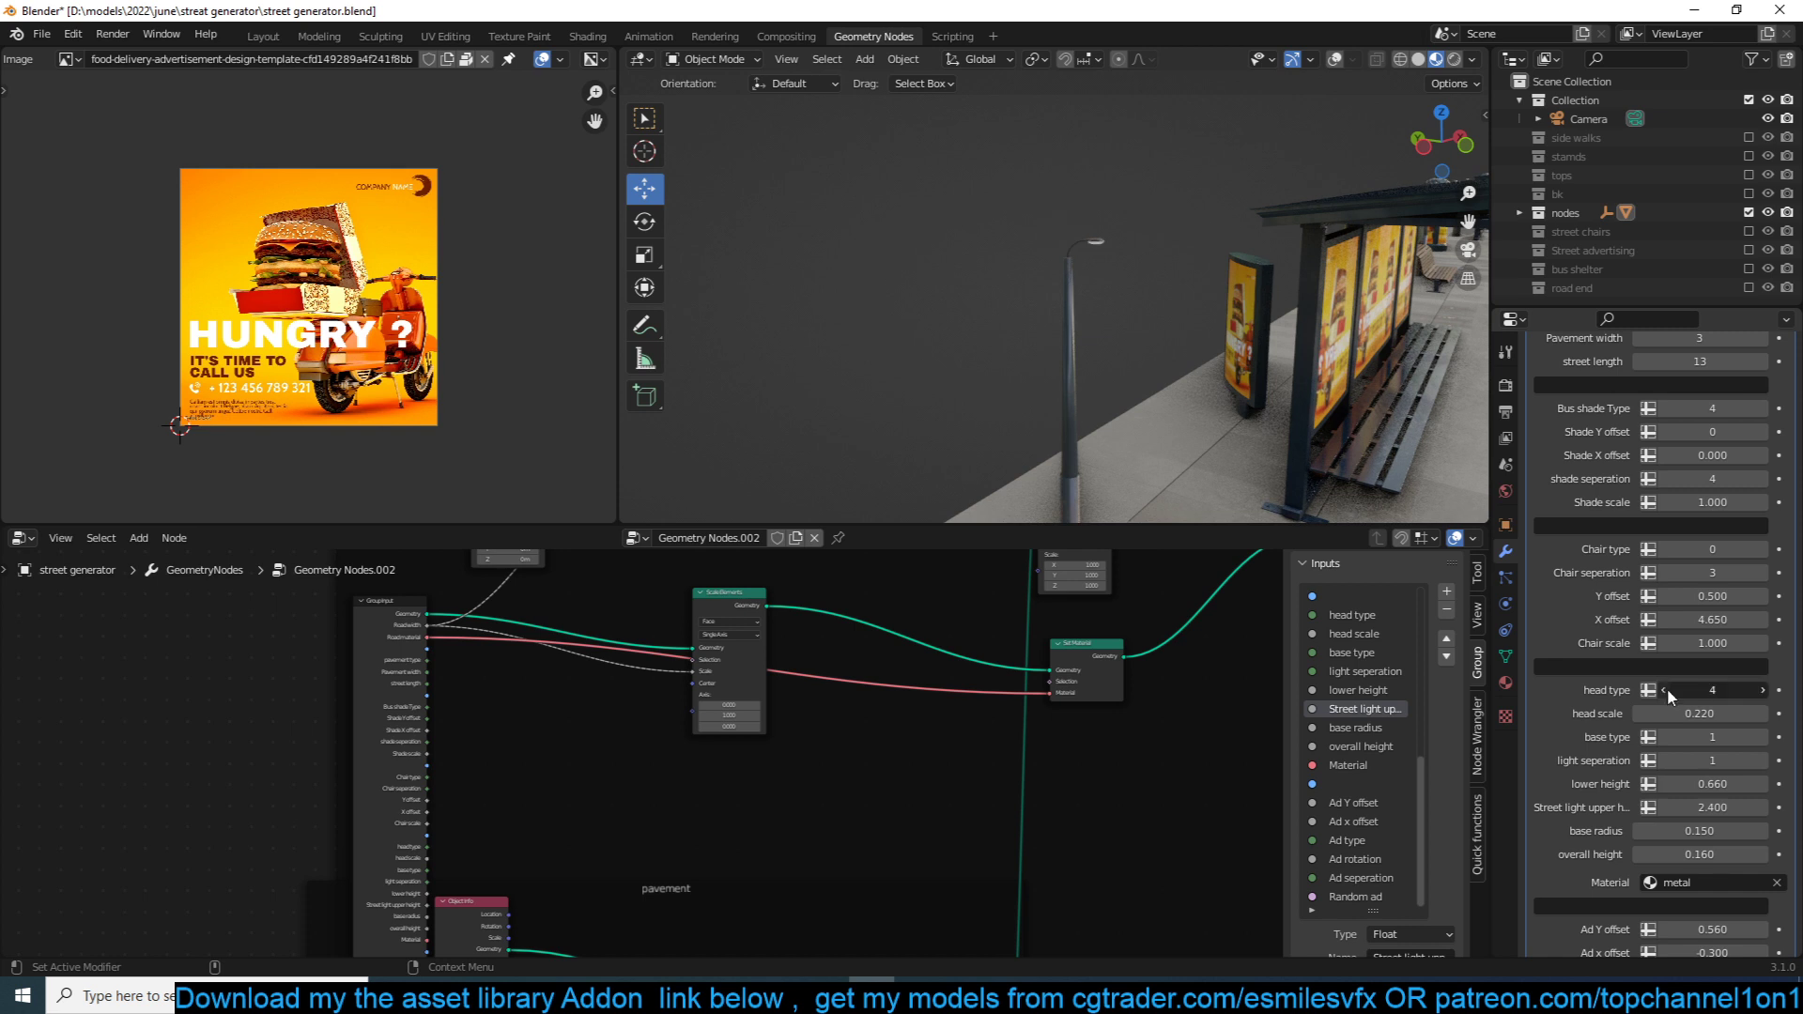
{"action": "left_click", "coordinate": [1666, 690]}
{"action": "mouse_move", "coordinate": [1668, 713]}
{"action": "left_mouse_down"}
{"action": "mouse_move", "coordinate": [1733, 714]}
{"action": "mouse_move", "coordinate": [1668, 709]}
{"action": "left_mouse_up"}
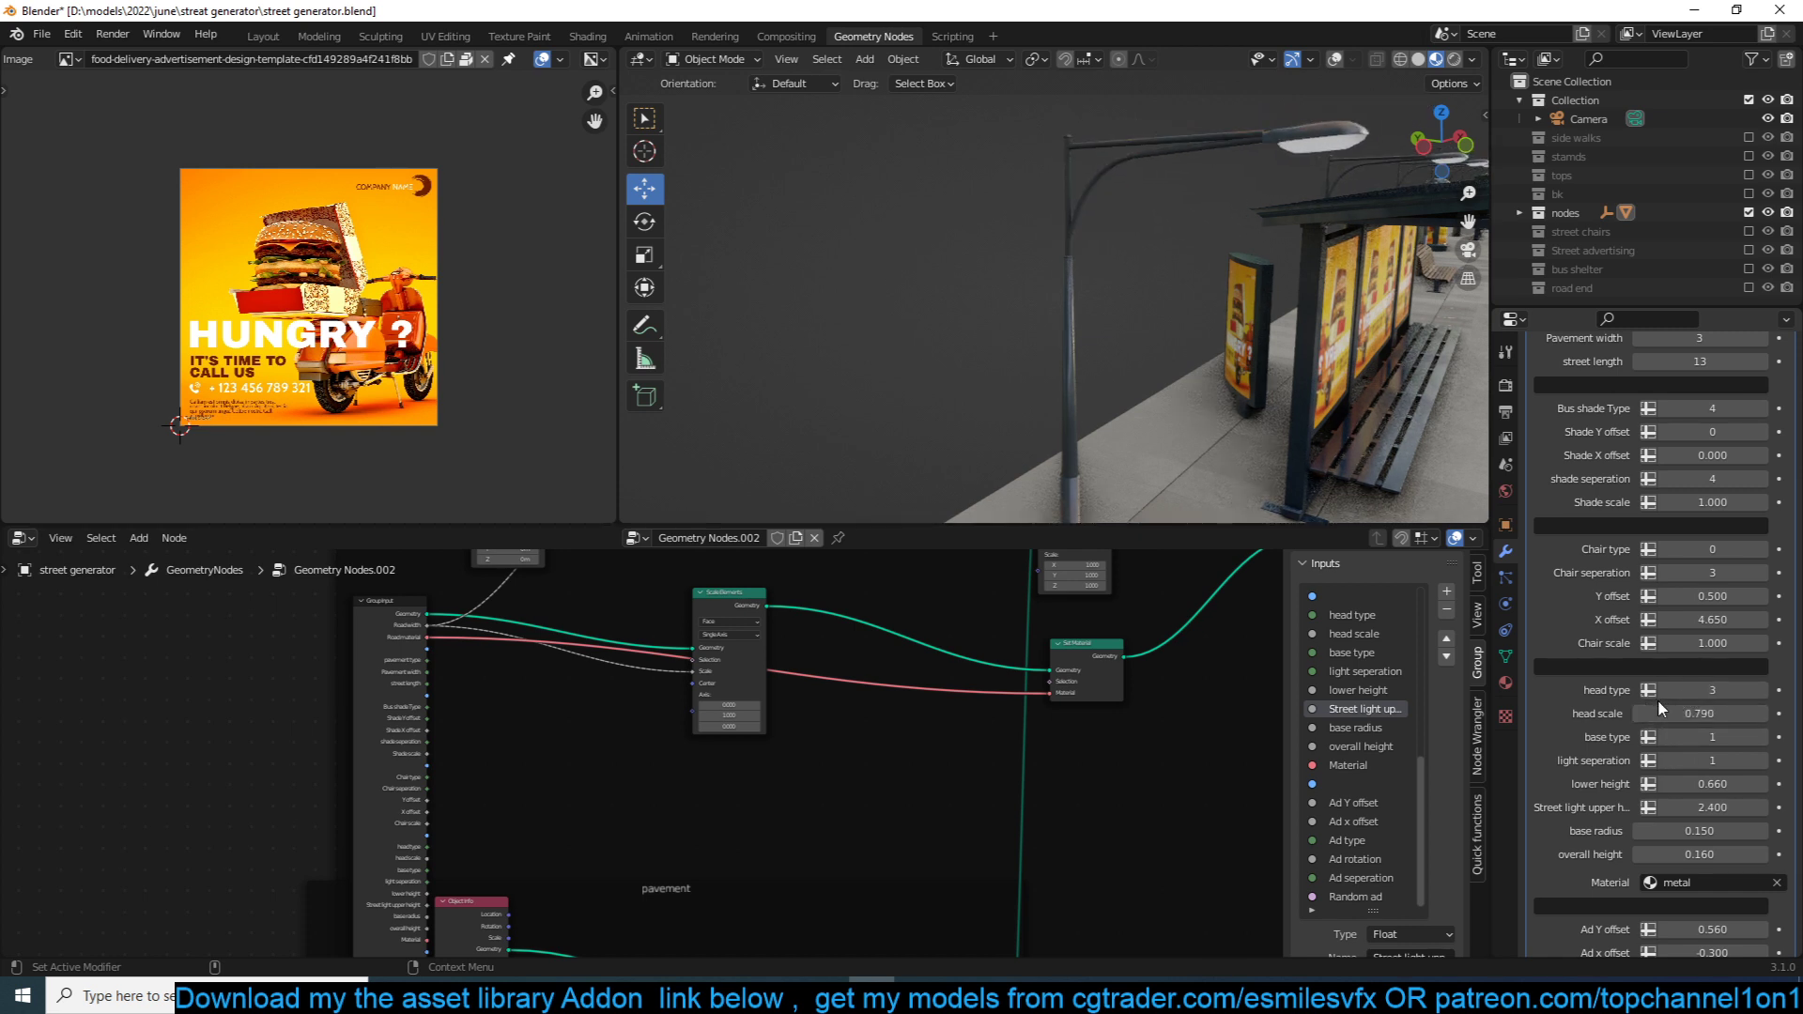
{"action": "left_click", "coordinate": [1666, 692]}
Try different base types for the street light pole and settle on base type 4.
{"action": "scroll", "coordinate": [1355, 443], "scroll_direction": "down", "scroll_amount": 4}
{"action": "middle_click_drag", "start_coordinate": [1355, 443], "coordinate": [1390, 423]}
{"action": "left_click_drag", "start_coordinate": [1698, 741], "coordinate": [1746, 741]}
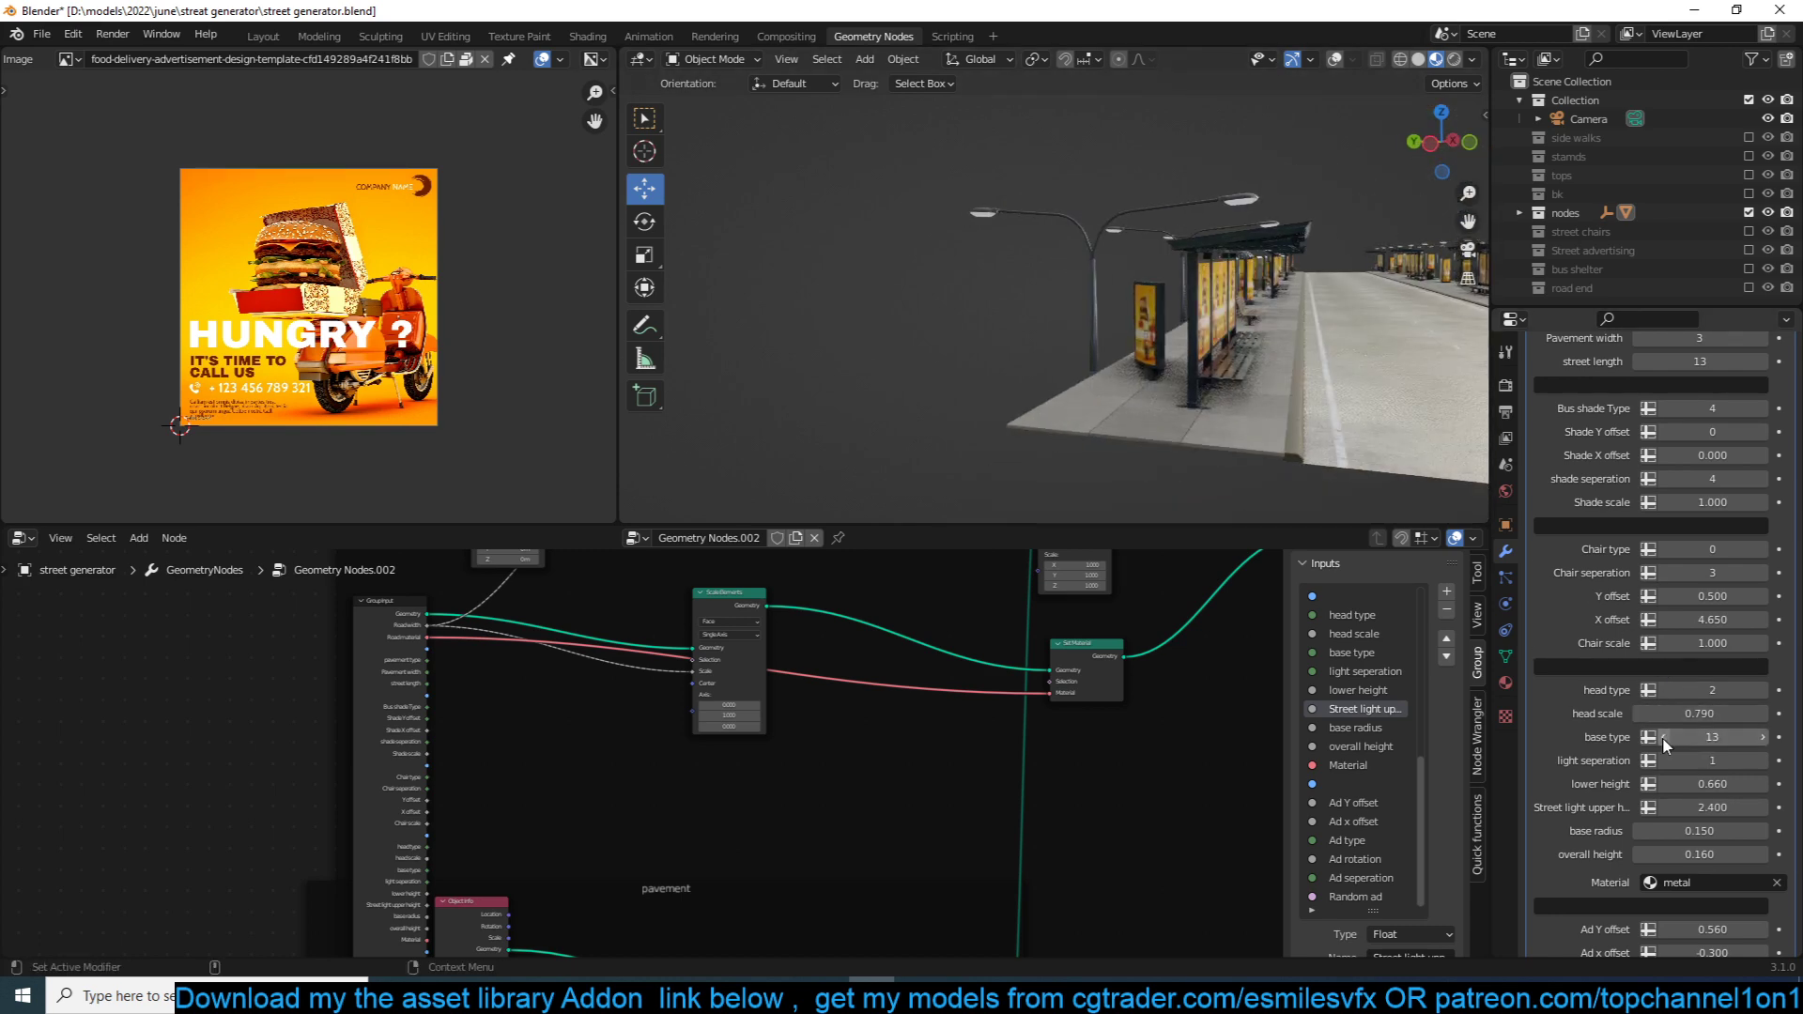
{"action": "key", "text": "Return"}
{"action": "scroll", "coordinate": [1173, 610], "scroll_direction": "up", "scroll_amount": 1}
{"action": "scroll", "coordinate": [1096, 302], "scroll_direction": "up", "scroll_amount": 4}
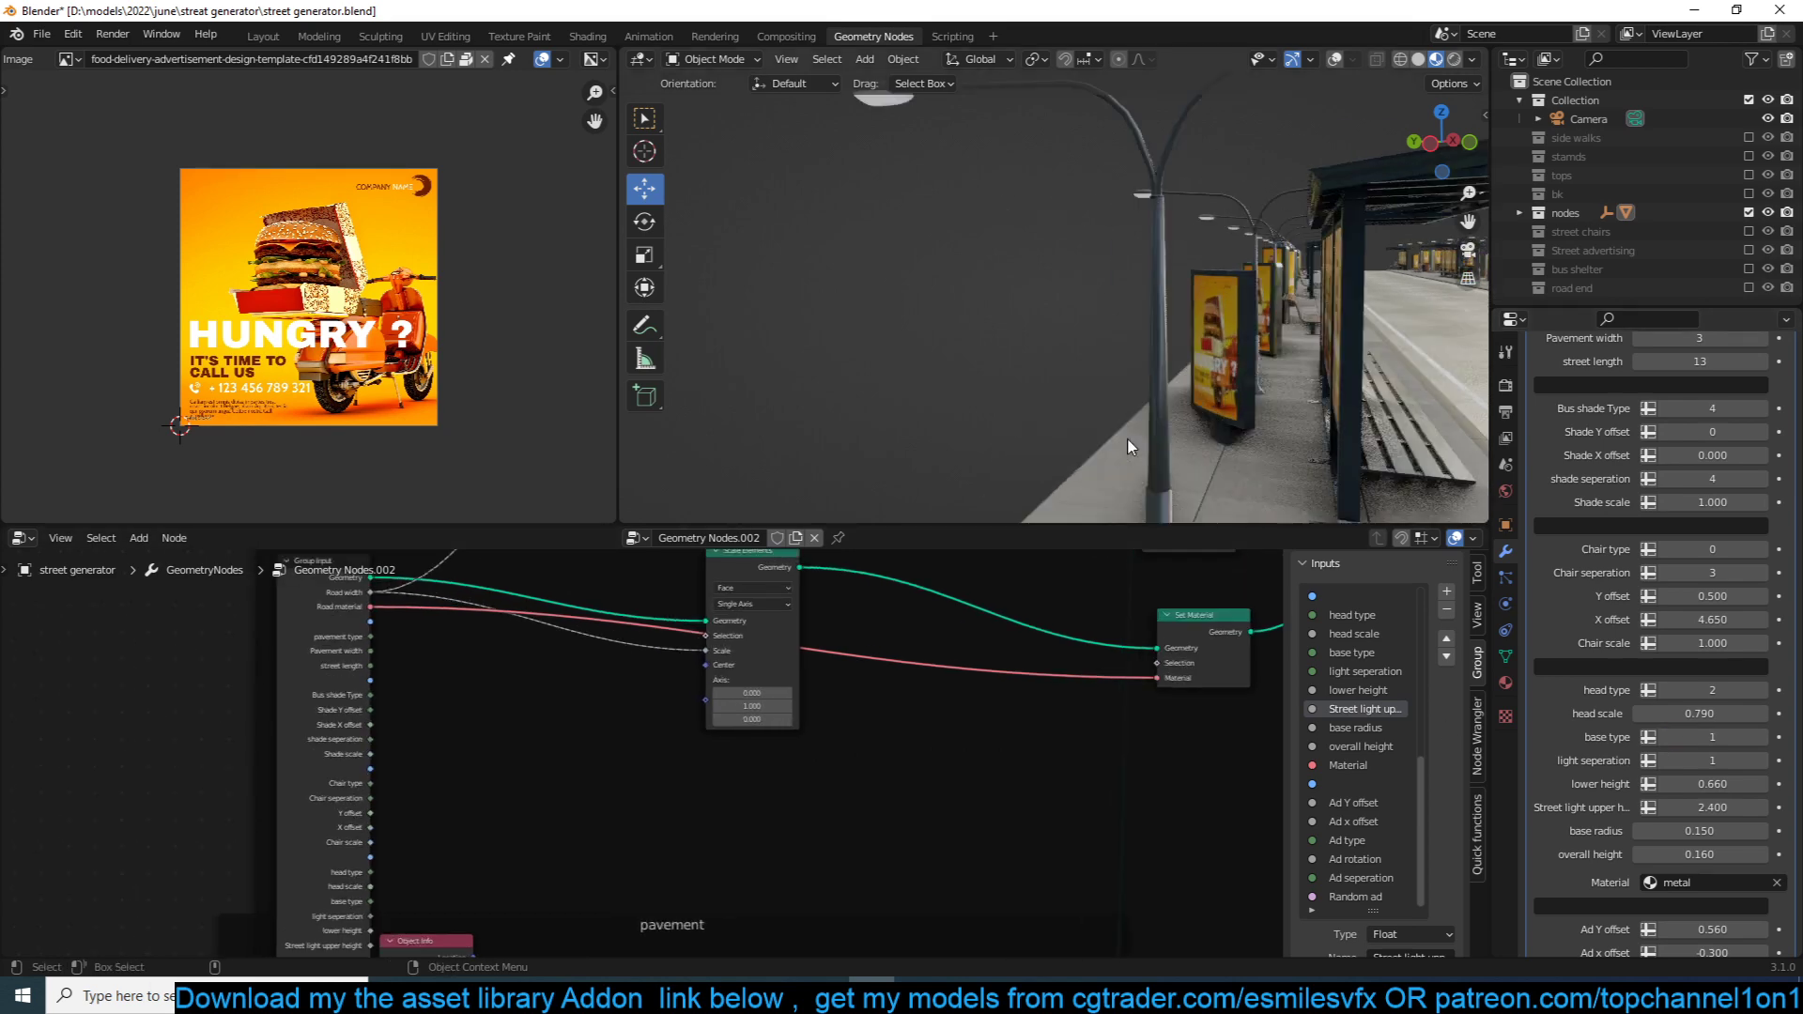
{"action": "left_click", "coordinate": [1763, 737]}
{"action": "left_click", "coordinate": [1762, 737]}
{"action": "left_click", "coordinate": [1762, 737]}
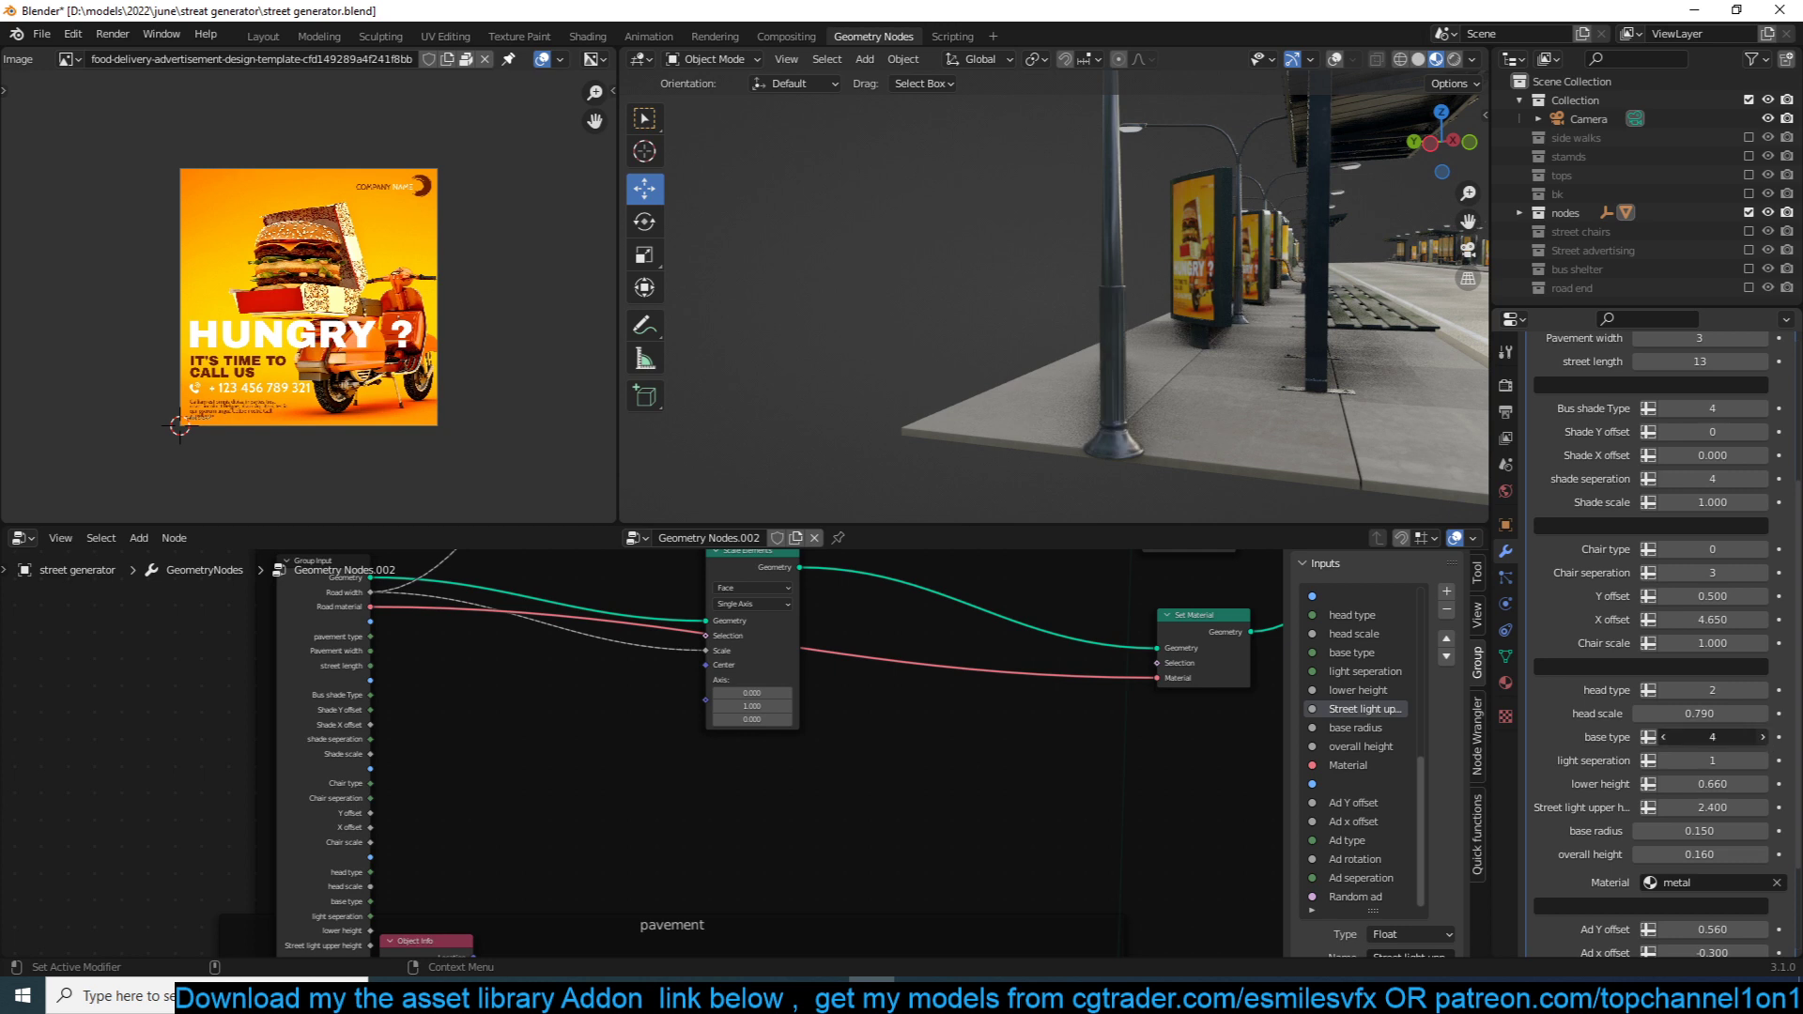
{"action": "left_click", "coordinate": [1762, 737]}
{"action": "left_click", "coordinate": [1663, 738]}
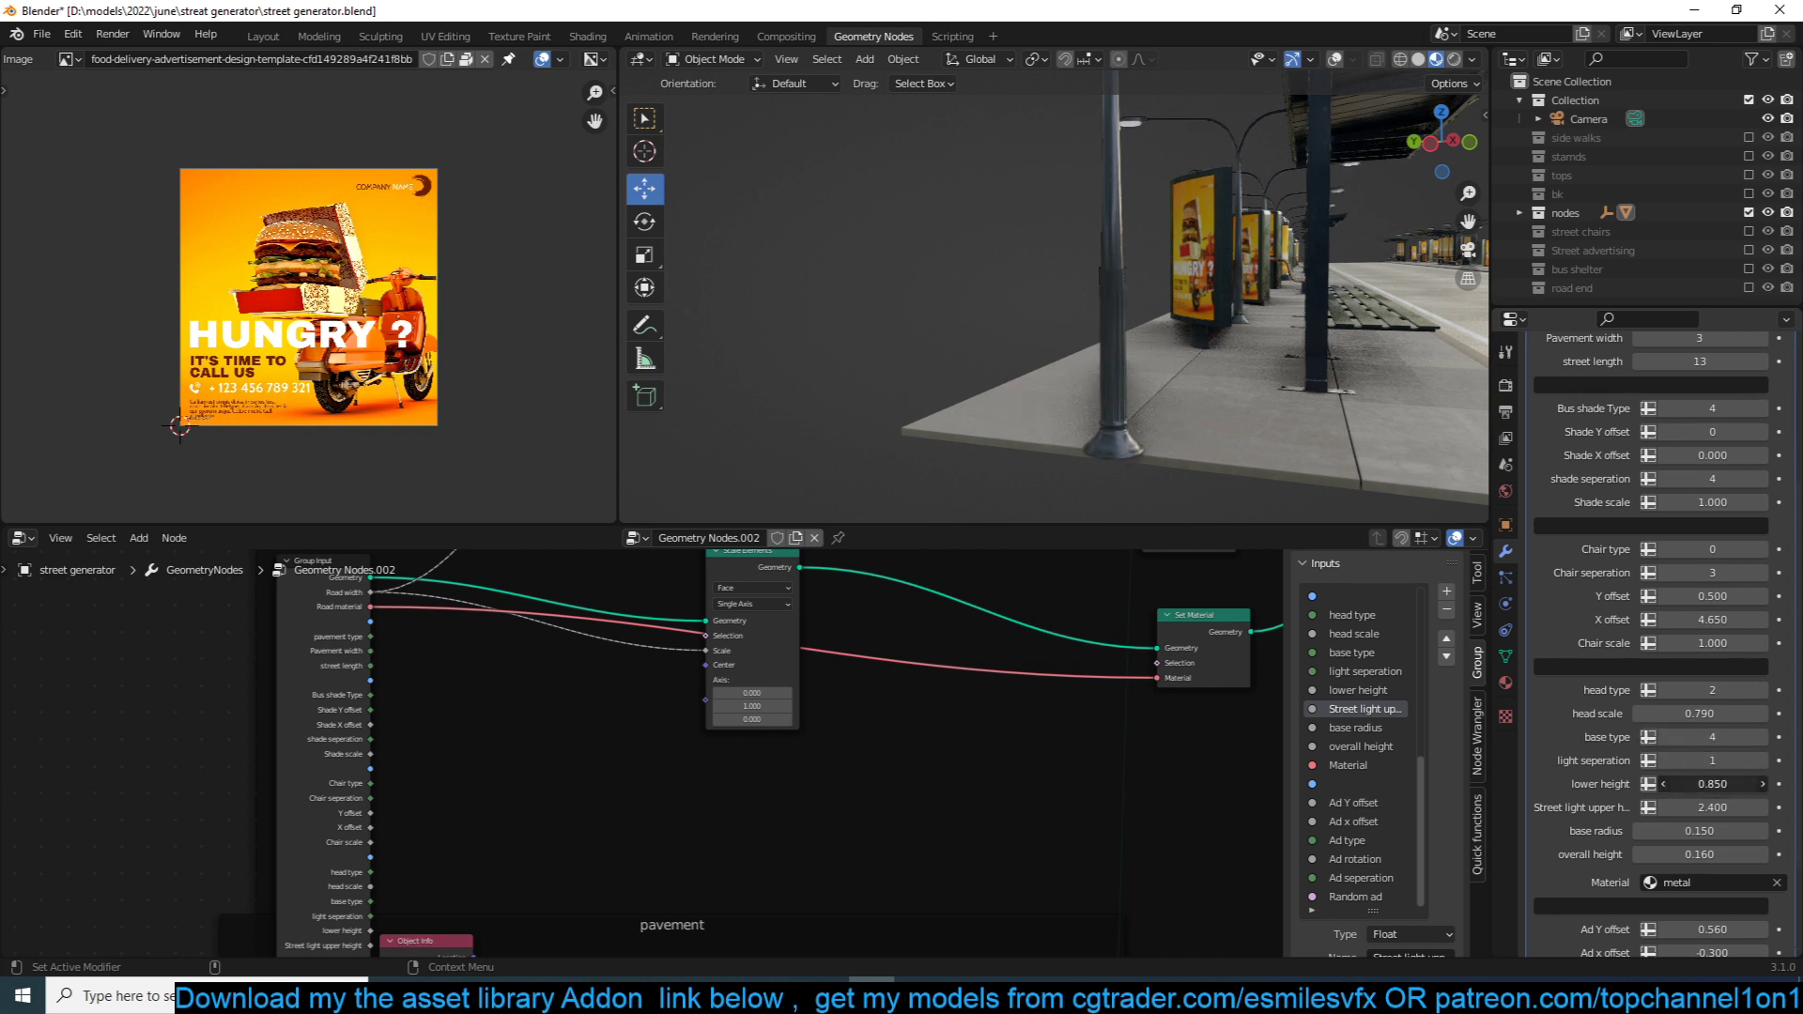
Set the street light's lower height to 0.430, upper height to 1 and overall height to 0.280.
{"action": "mouse_move", "coordinate": [1712, 784]}
{"action": "left_mouse_down"}
{"action": "mouse_move", "coordinate": [1629, 784]}
{"action": "mouse_move", "coordinate": [1779, 807]}
{"action": "mouse_move", "coordinate": [1707, 807]}
{"action": "left_mouse_up"}
{"action": "double_click", "coordinate": [1711, 808]}
{"action": "type", "text": "1"}
{"action": "key", "text": "Return"}
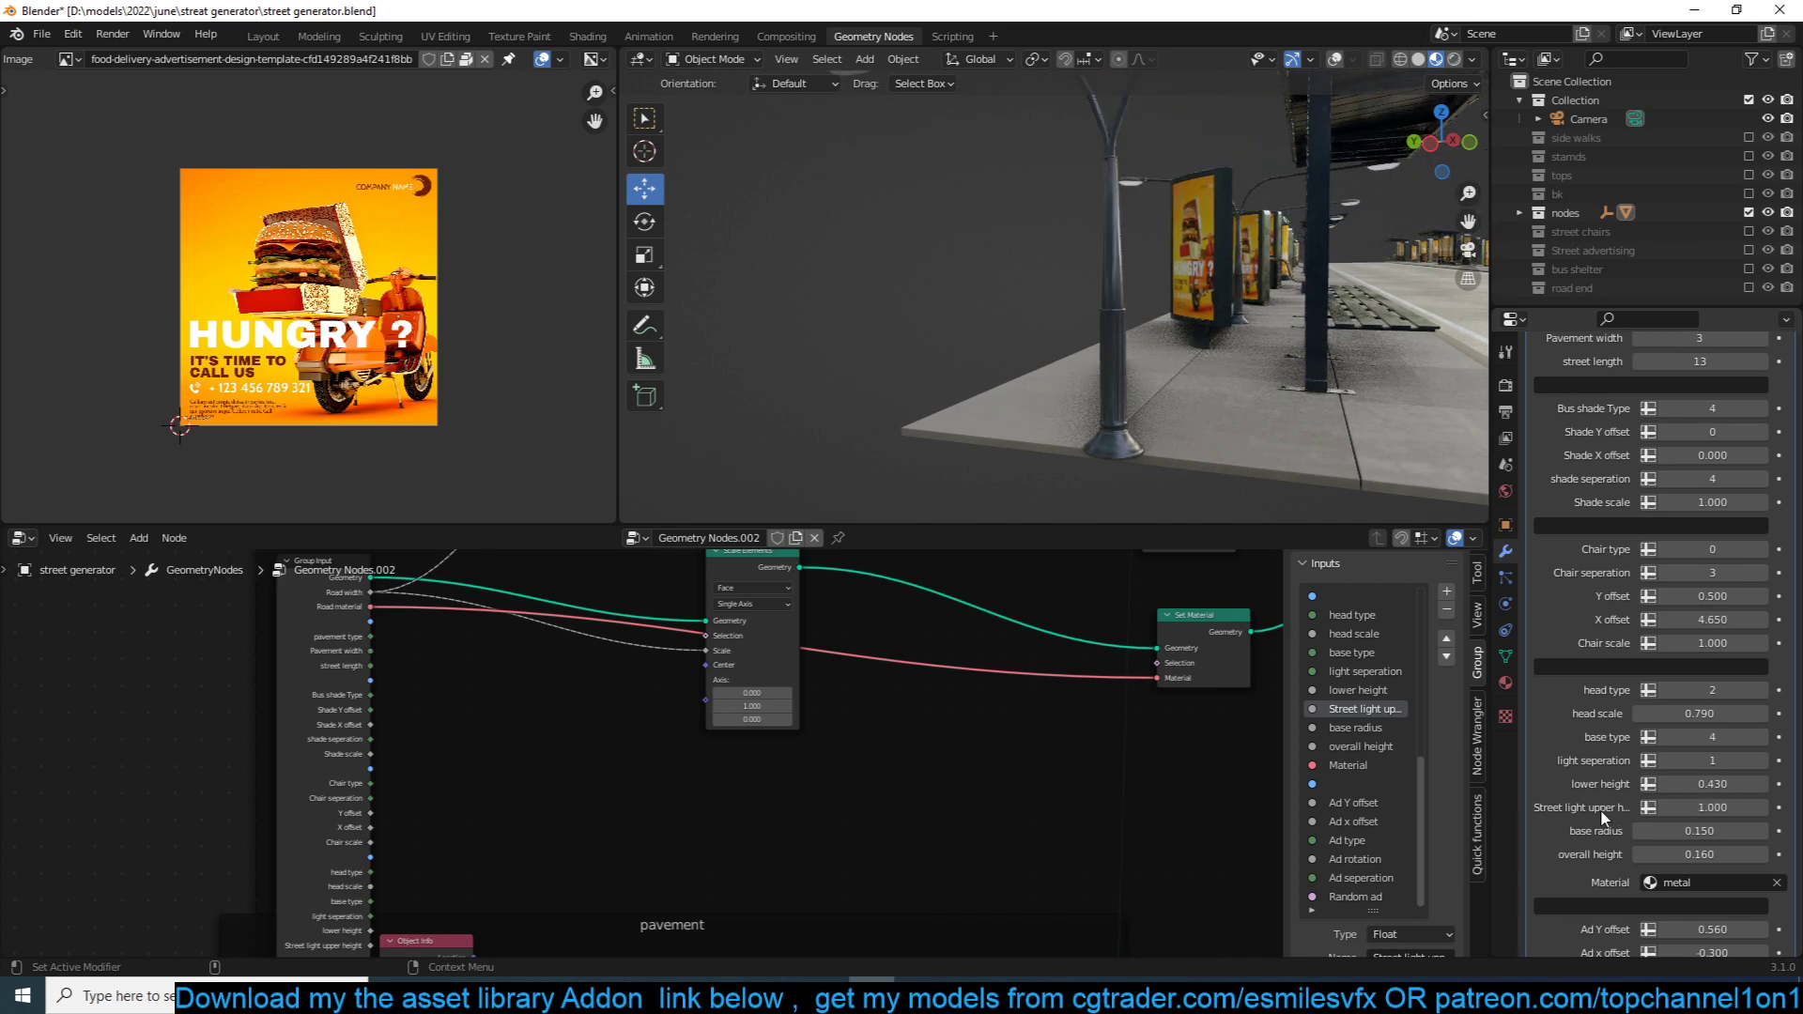
{"action": "scroll", "coordinate": [1186, 416], "scroll_direction": "down", "scroll_amount": 3}
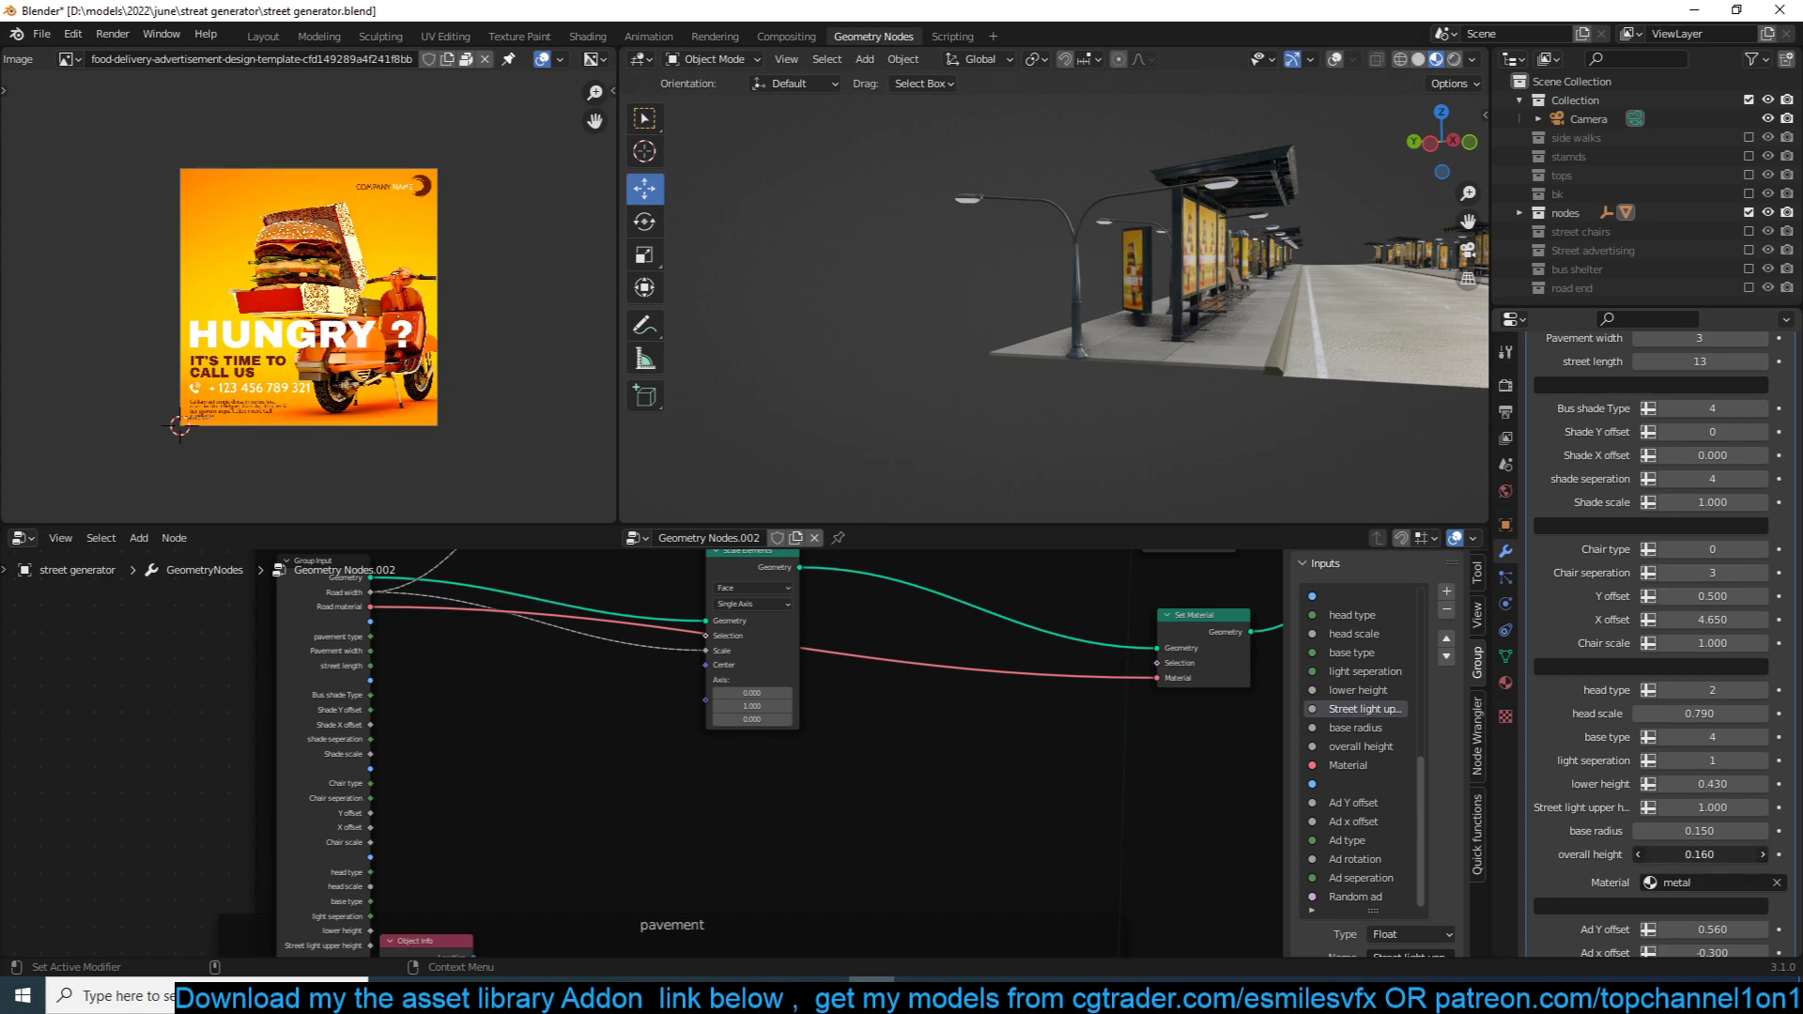
{"action": "mouse_move", "coordinate": [1700, 854]}
{"action": "left_mouse_down"}
{"action": "mouse_move", "coordinate": [1723, 854]}
{"action": "mouse_move", "coordinate": [1706, 854]}
{"action": "left_mouse_up"}
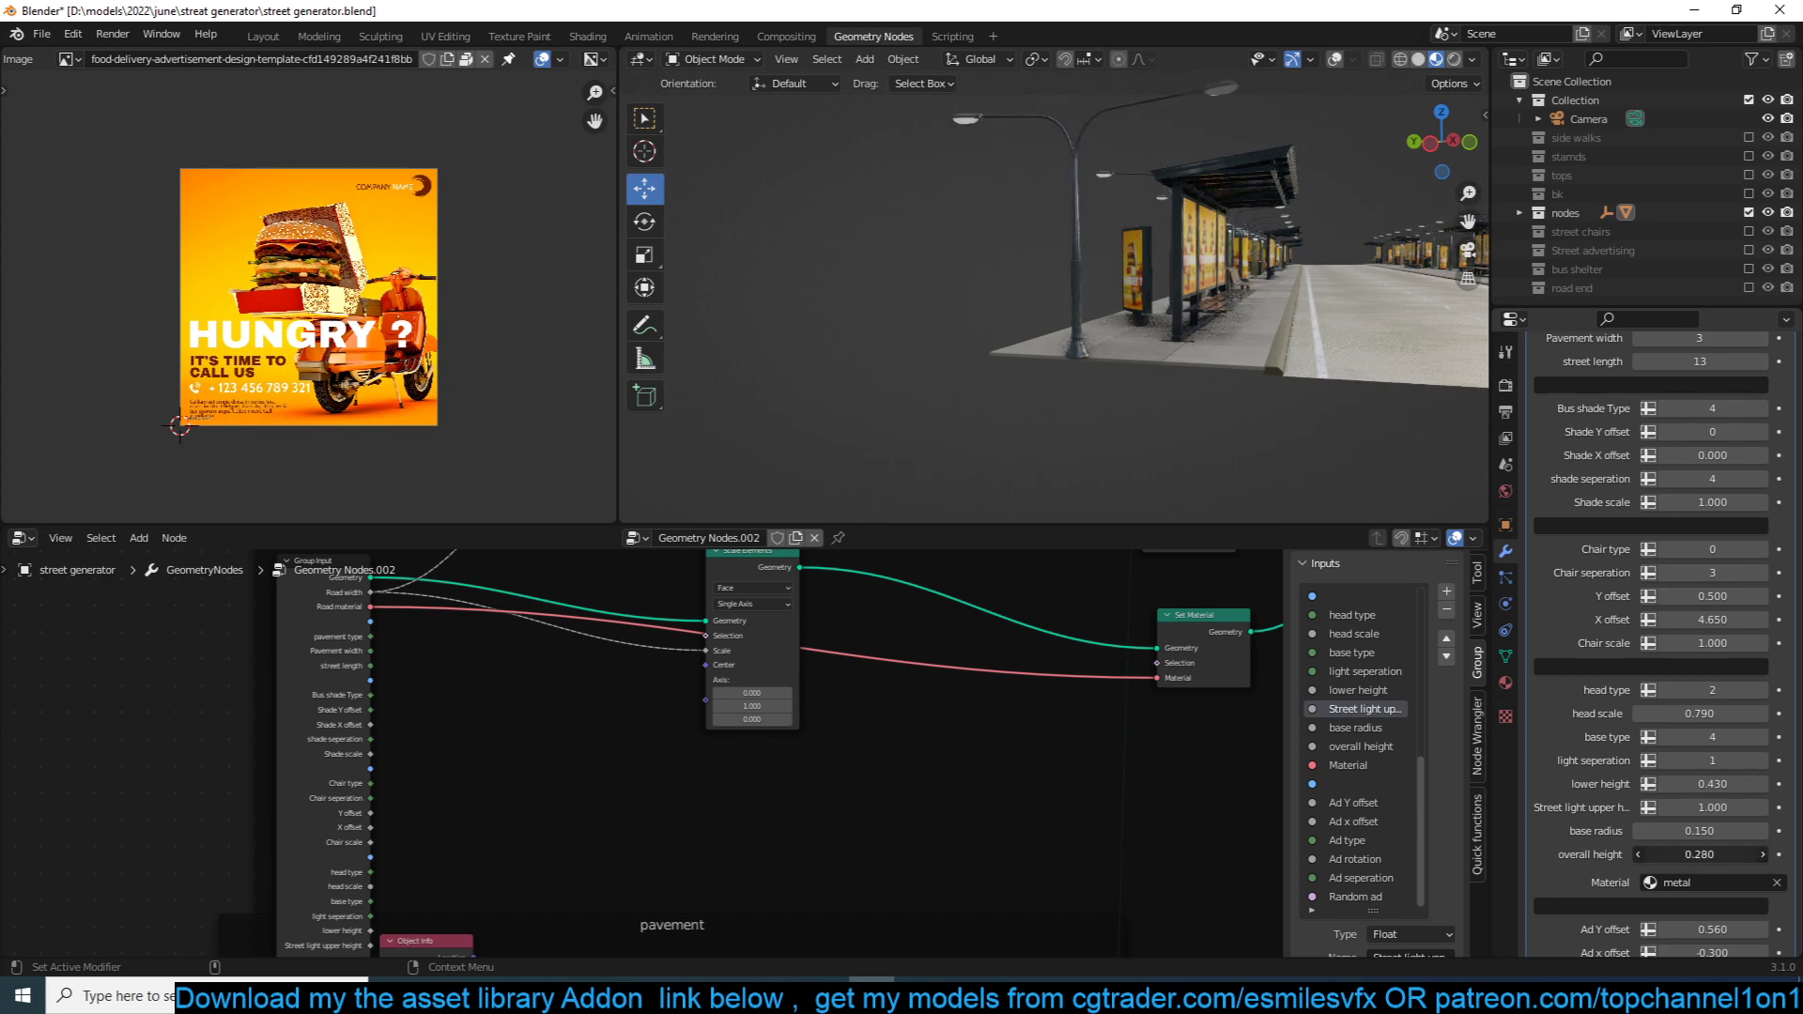
Set the advertising stands' Y offset to 0.500, X offset to -0.370 and ad type to 1.
{"action": "scroll", "coordinate": [1683, 894], "scroll_direction": "down", "scroll_amount": 3}
{"action": "scroll", "coordinate": [1683, 894], "scroll_direction": "down", "scroll_amount": 1}
{"action": "middle_click_drag", "start_coordinate": [1136, 300], "coordinate": [1217, 352]}
{"action": "scroll", "coordinate": [1218, 352], "scroll_direction": "up", "scroll_amount": 3}
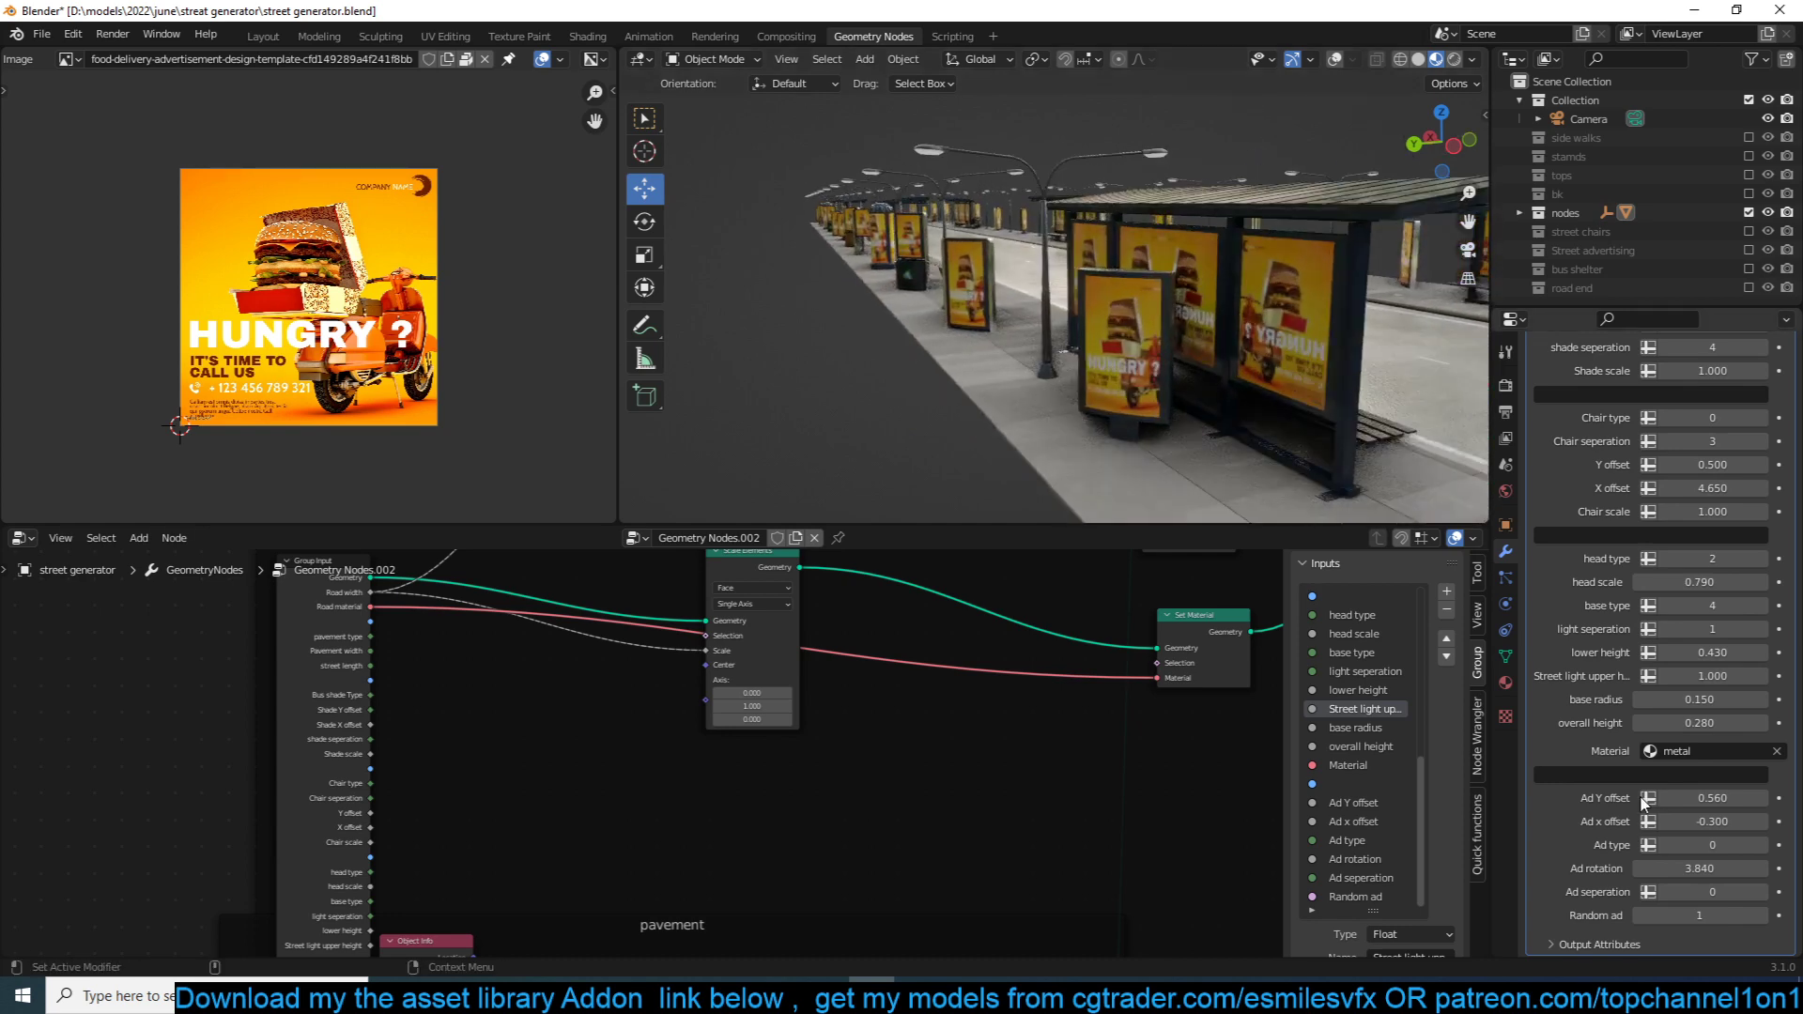
{"action": "left_click_drag", "start_coordinate": [1717, 797], "coordinate": [1723, 845]}
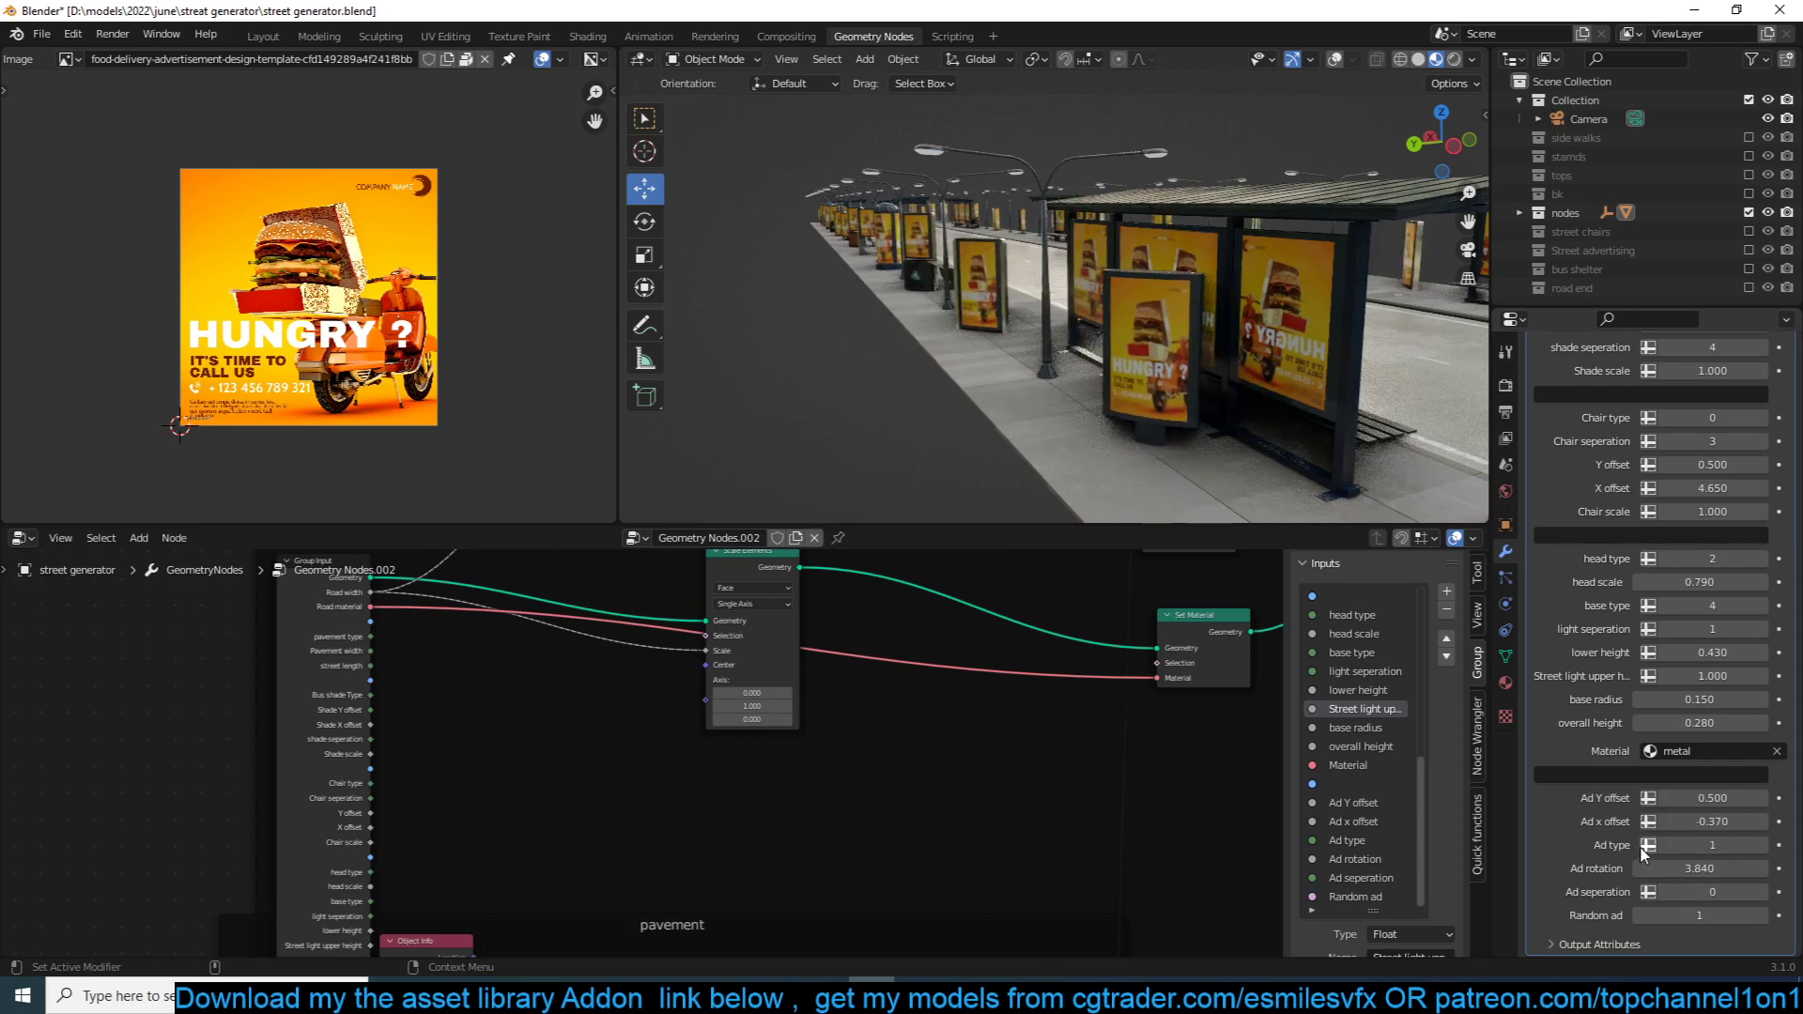
Set the advertising stands' Random ad value to 0 and their rotation to 4.740.
{"action": "middle_click_drag", "start_coordinate": [779, 376], "coordinate": [1080, 376]}
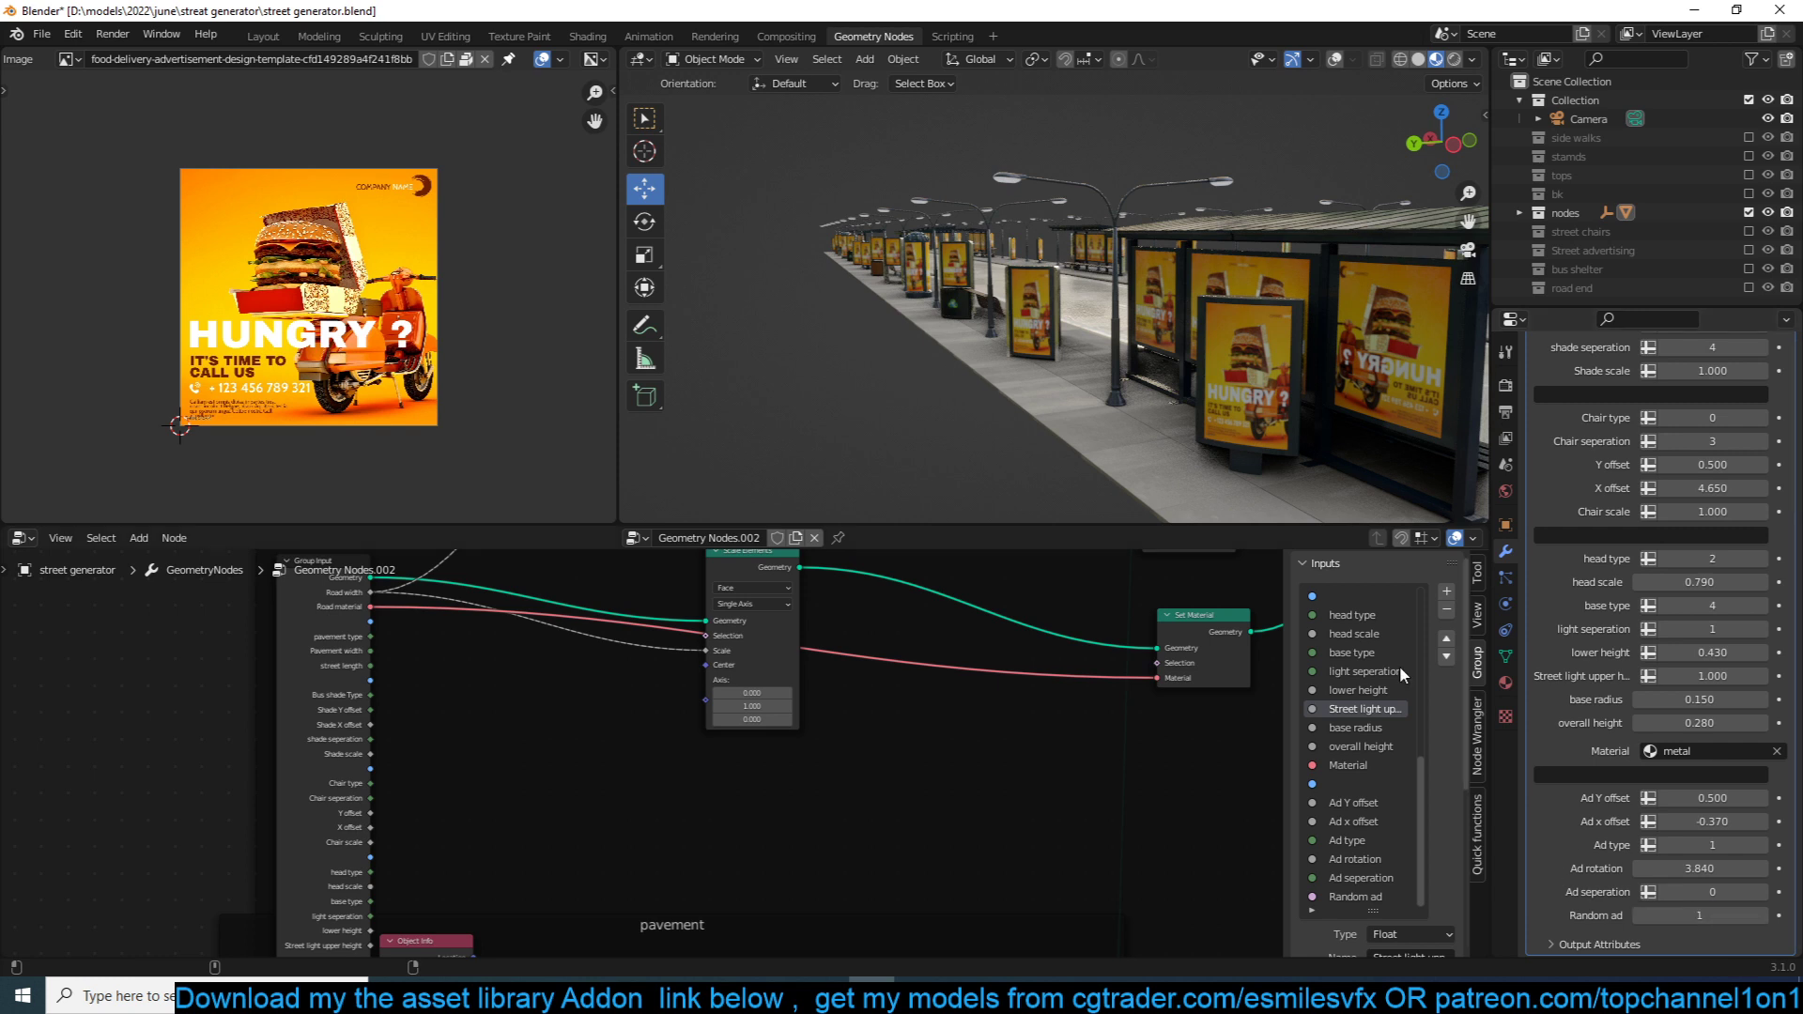
{"action": "left_click_drag", "start_coordinate": [1700, 915], "coordinate": [1672, 915]}
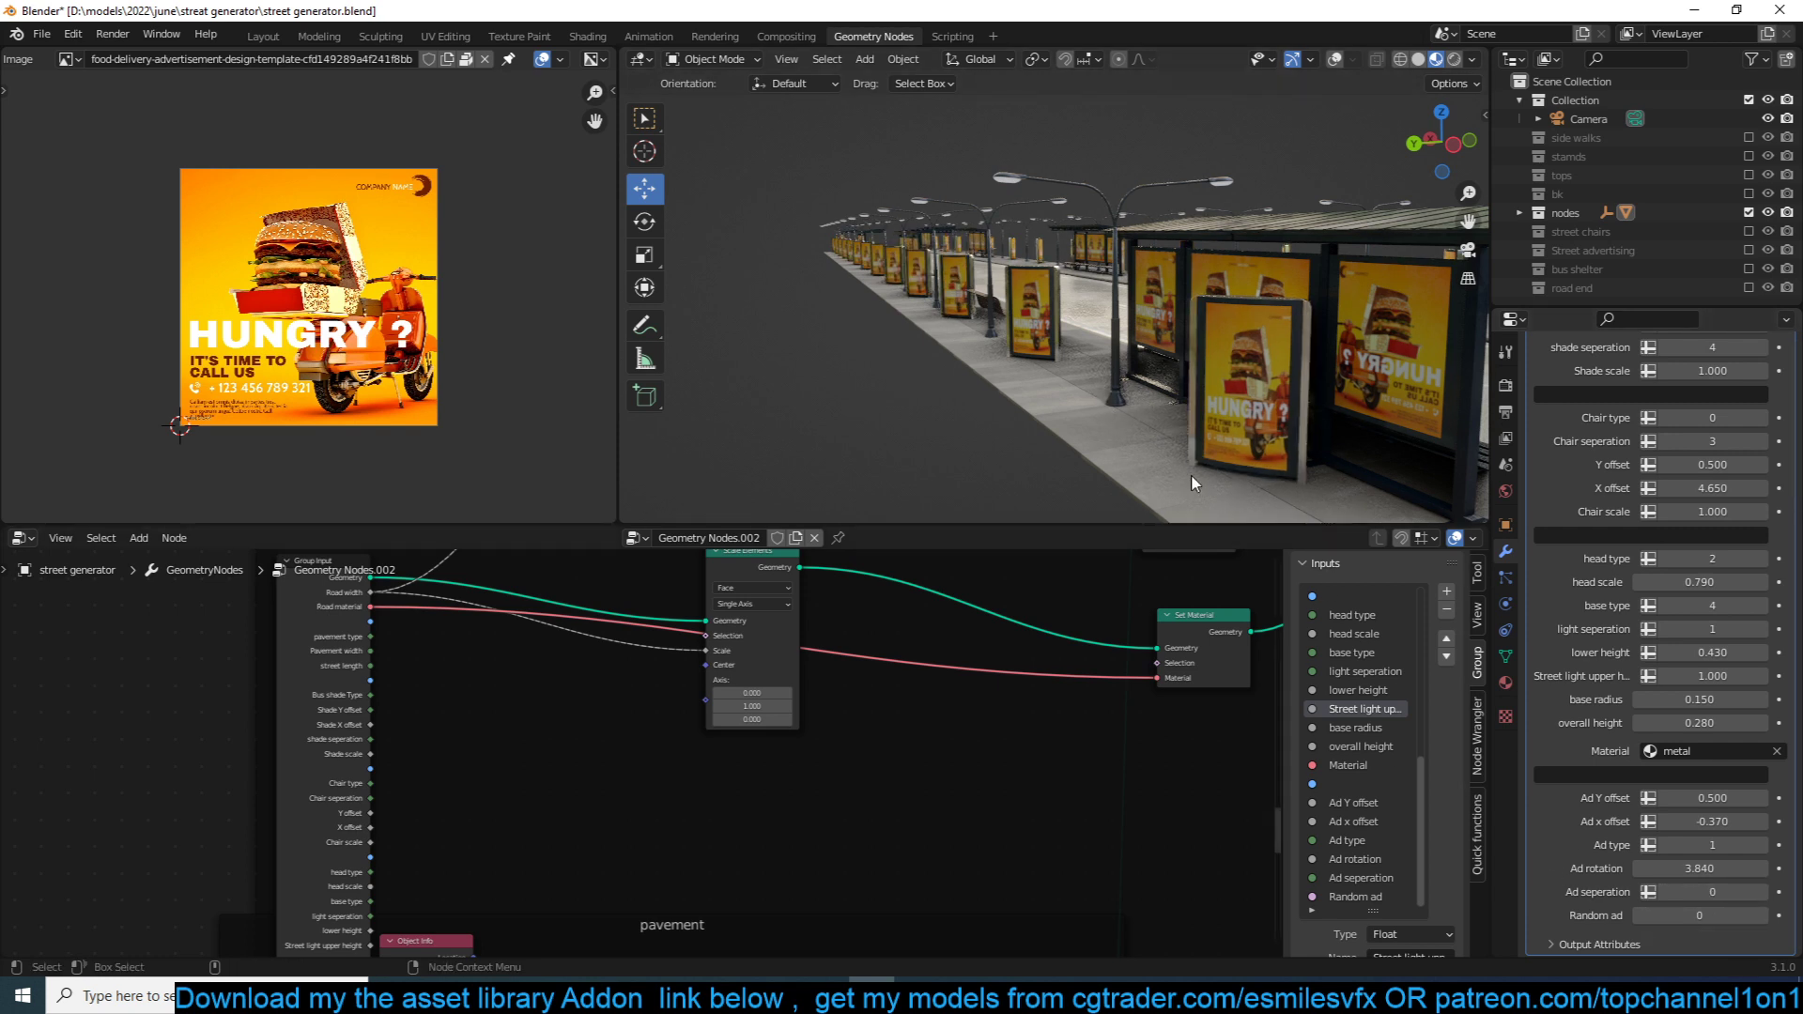
{"action": "middle_click_drag", "start_coordinate": [1192, 483], "coordinate": [1300, 479], "text": "shift"}
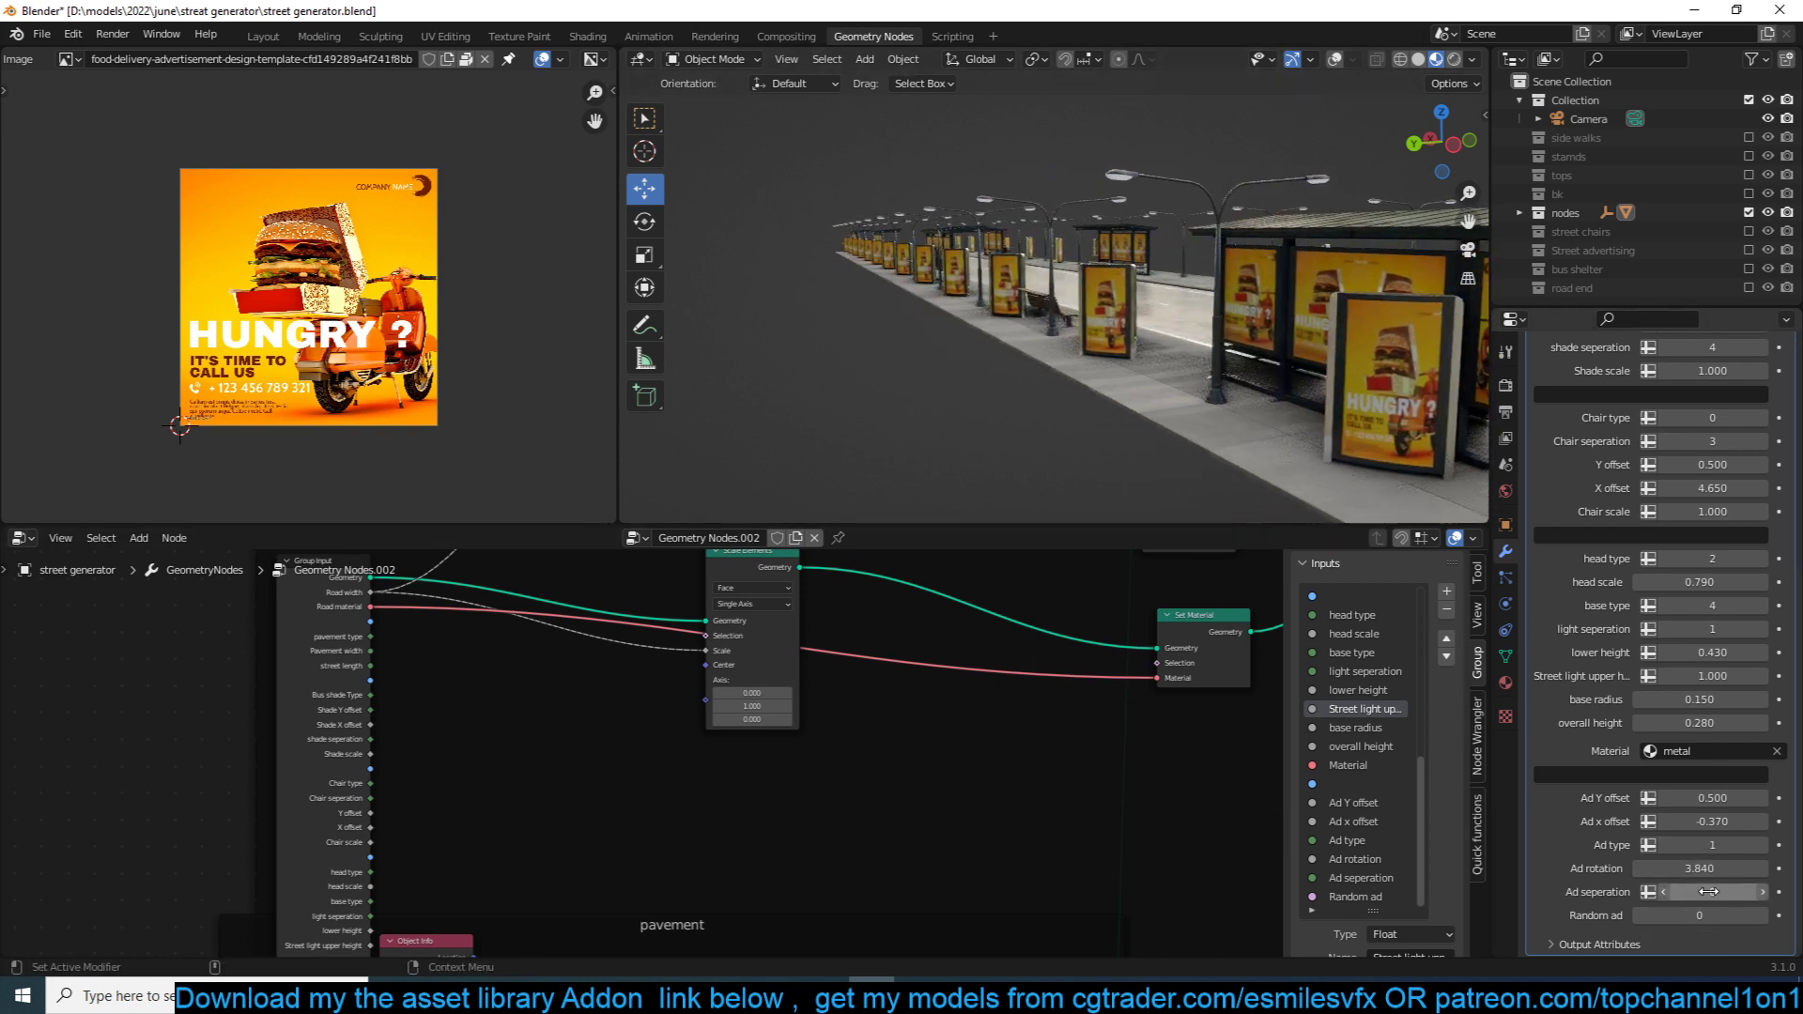
{"action": "left_click", "coordinate": [1763, 892]}
{"action": "left_click_drag", "start_coordinate": [1748, 866], "coordinate": [1784, 866]}
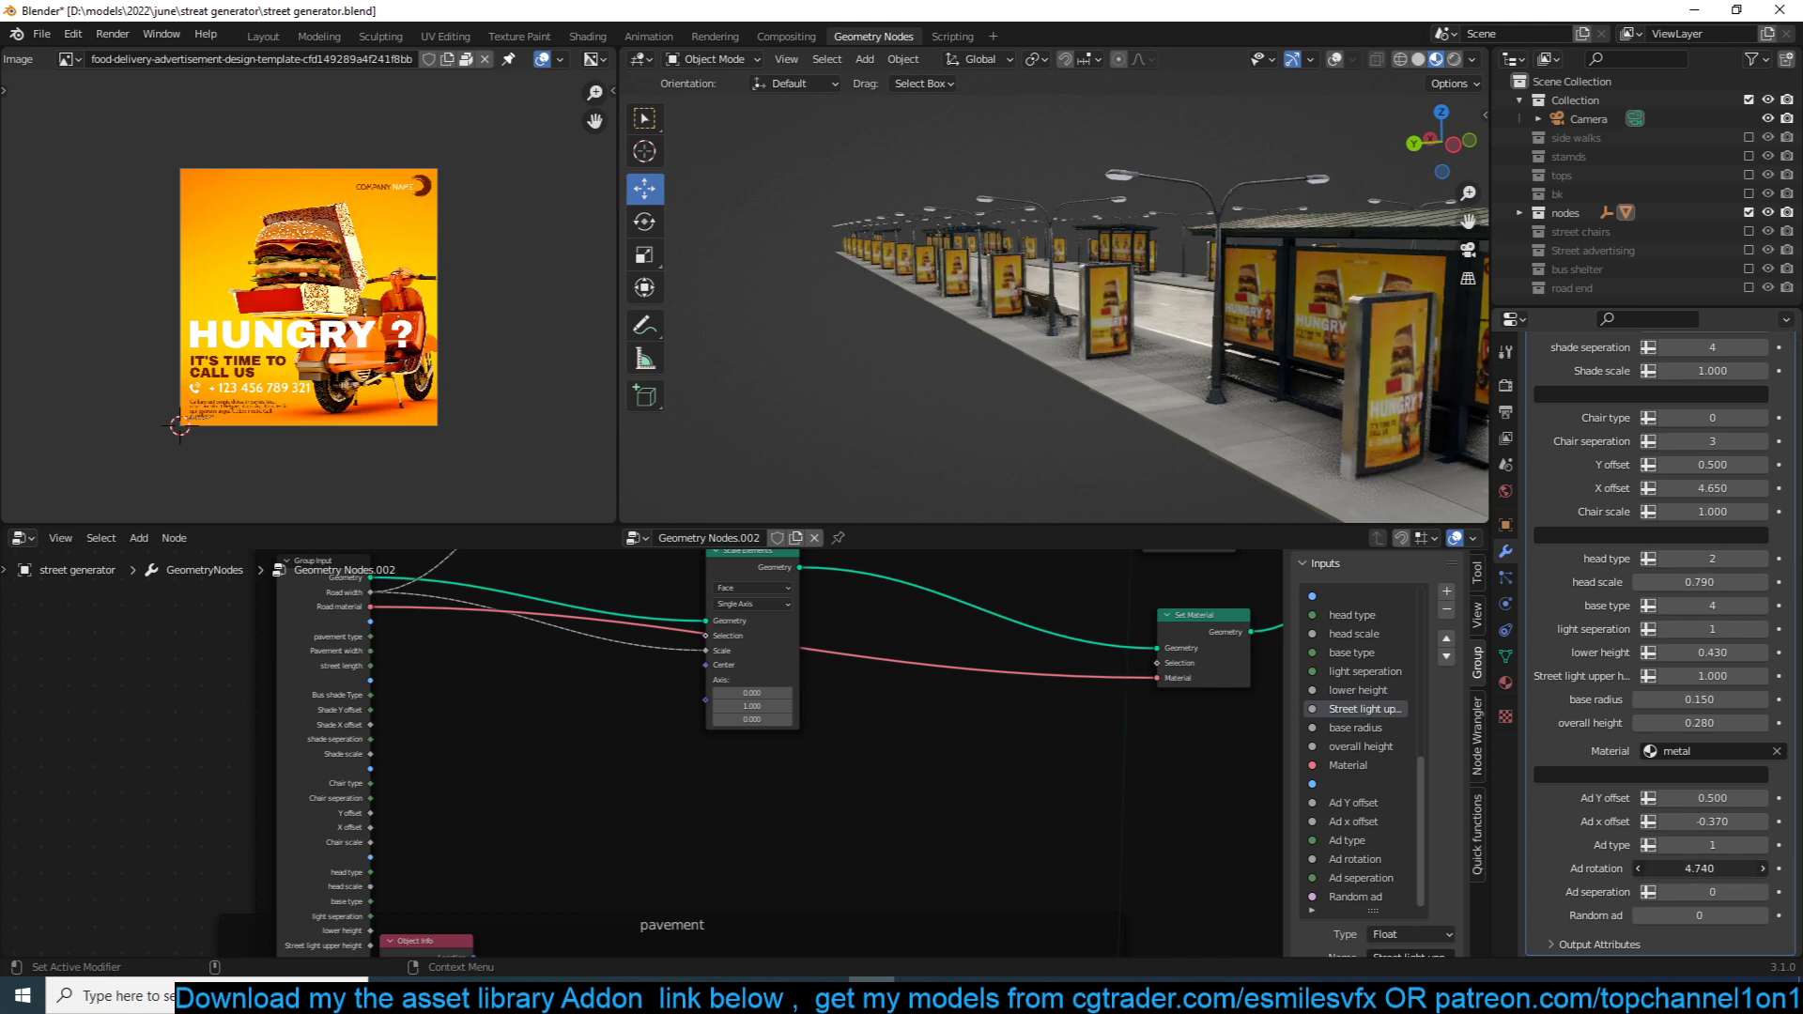
Set the ad type to 4, the Random ad value to 1 and the ad separation to 3.
{"action": "left_click", "coordinate": [1762, 845]}
{"action": "left_click", "coordinate": [1762, 845]}
{"action": "left_click", "coordinate": [1762, 845]}
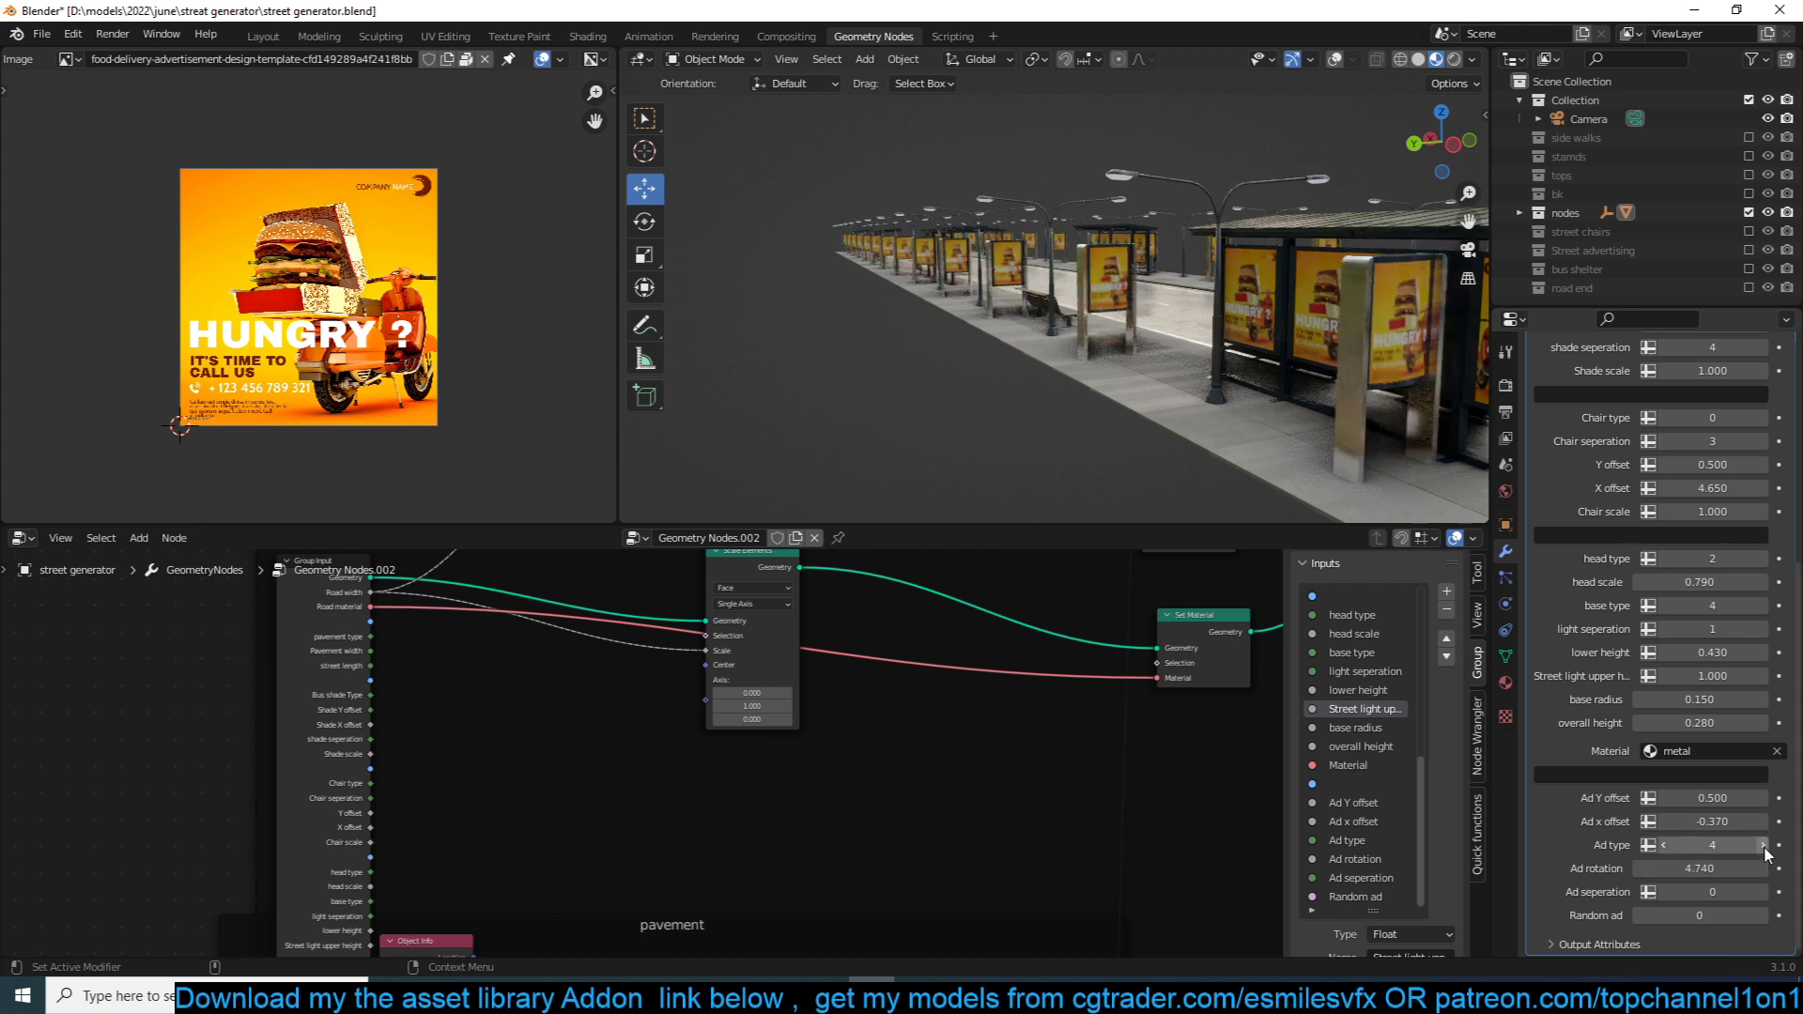
{"action": "left_click", "coordinate": [1762, 916]}
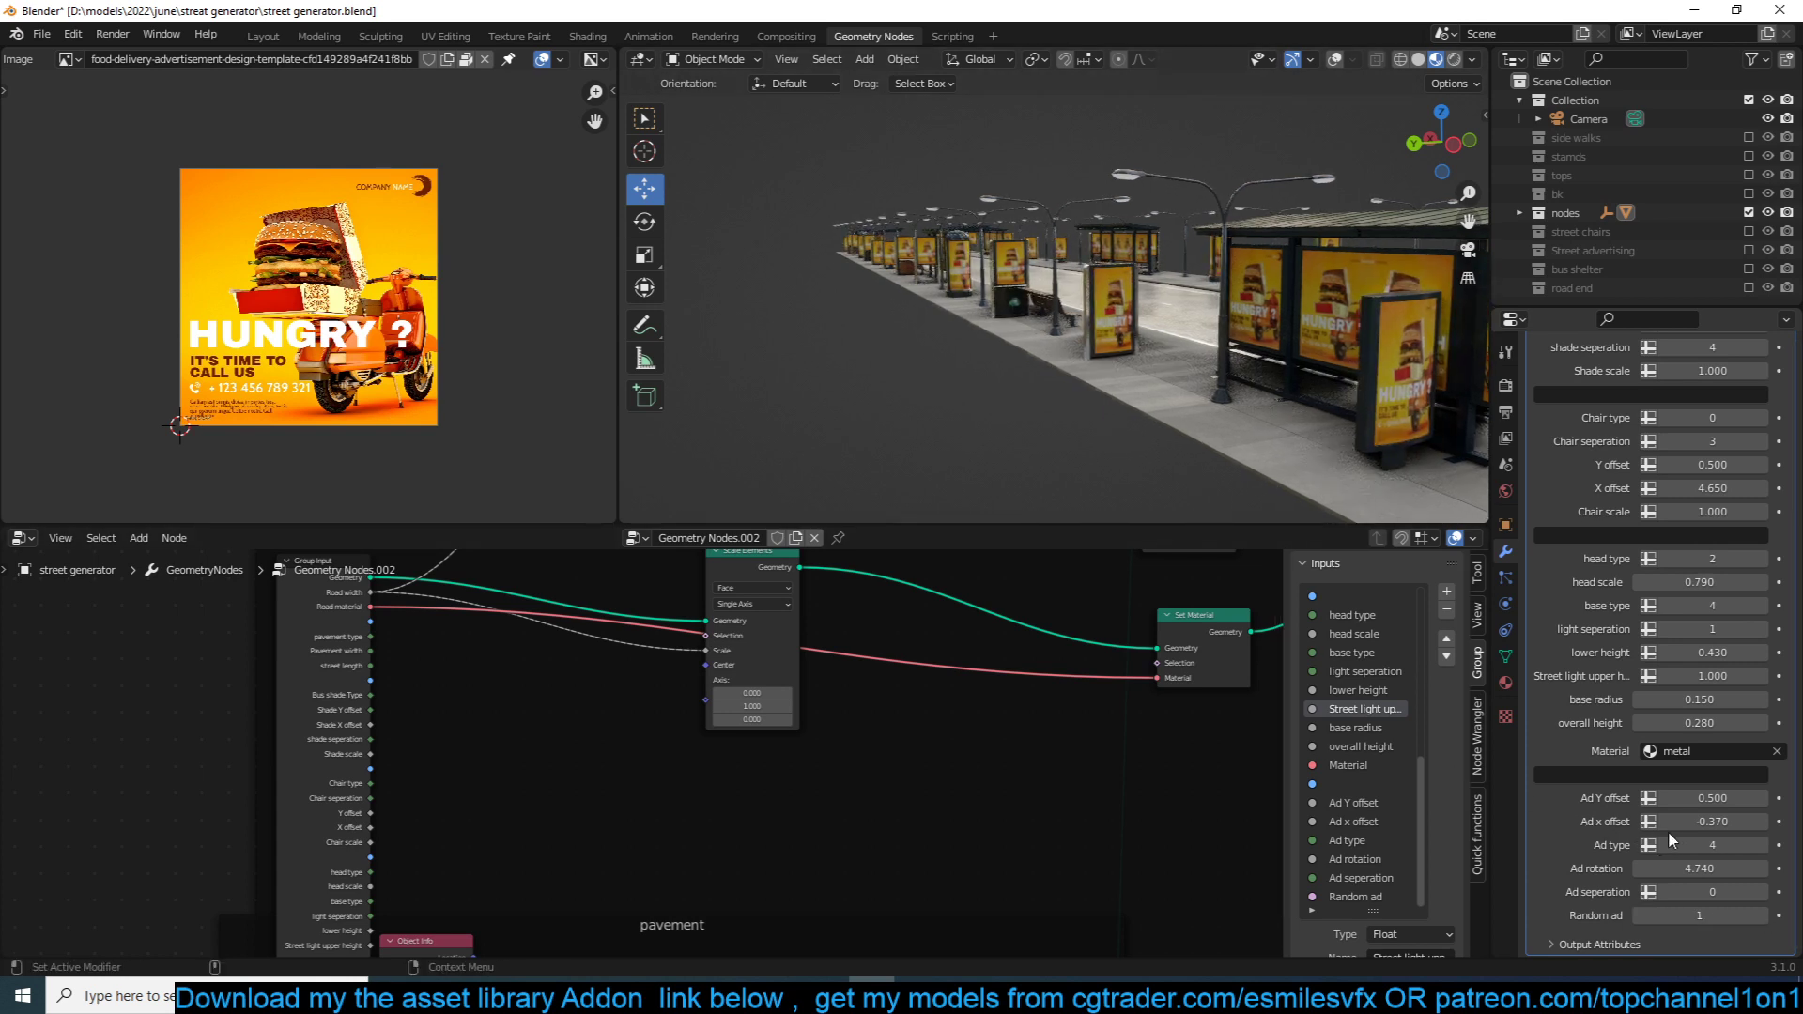
{"action": "mouse_move", "coordinate": [1704, 892]}
{"action": "left_mouse_down"}
{"action": "mouse_move", "coordinate": [1737, 892]}
{"action": "mouse_move", "coordinate": [1718, 892]}
{"action": "left_mouse_up"}
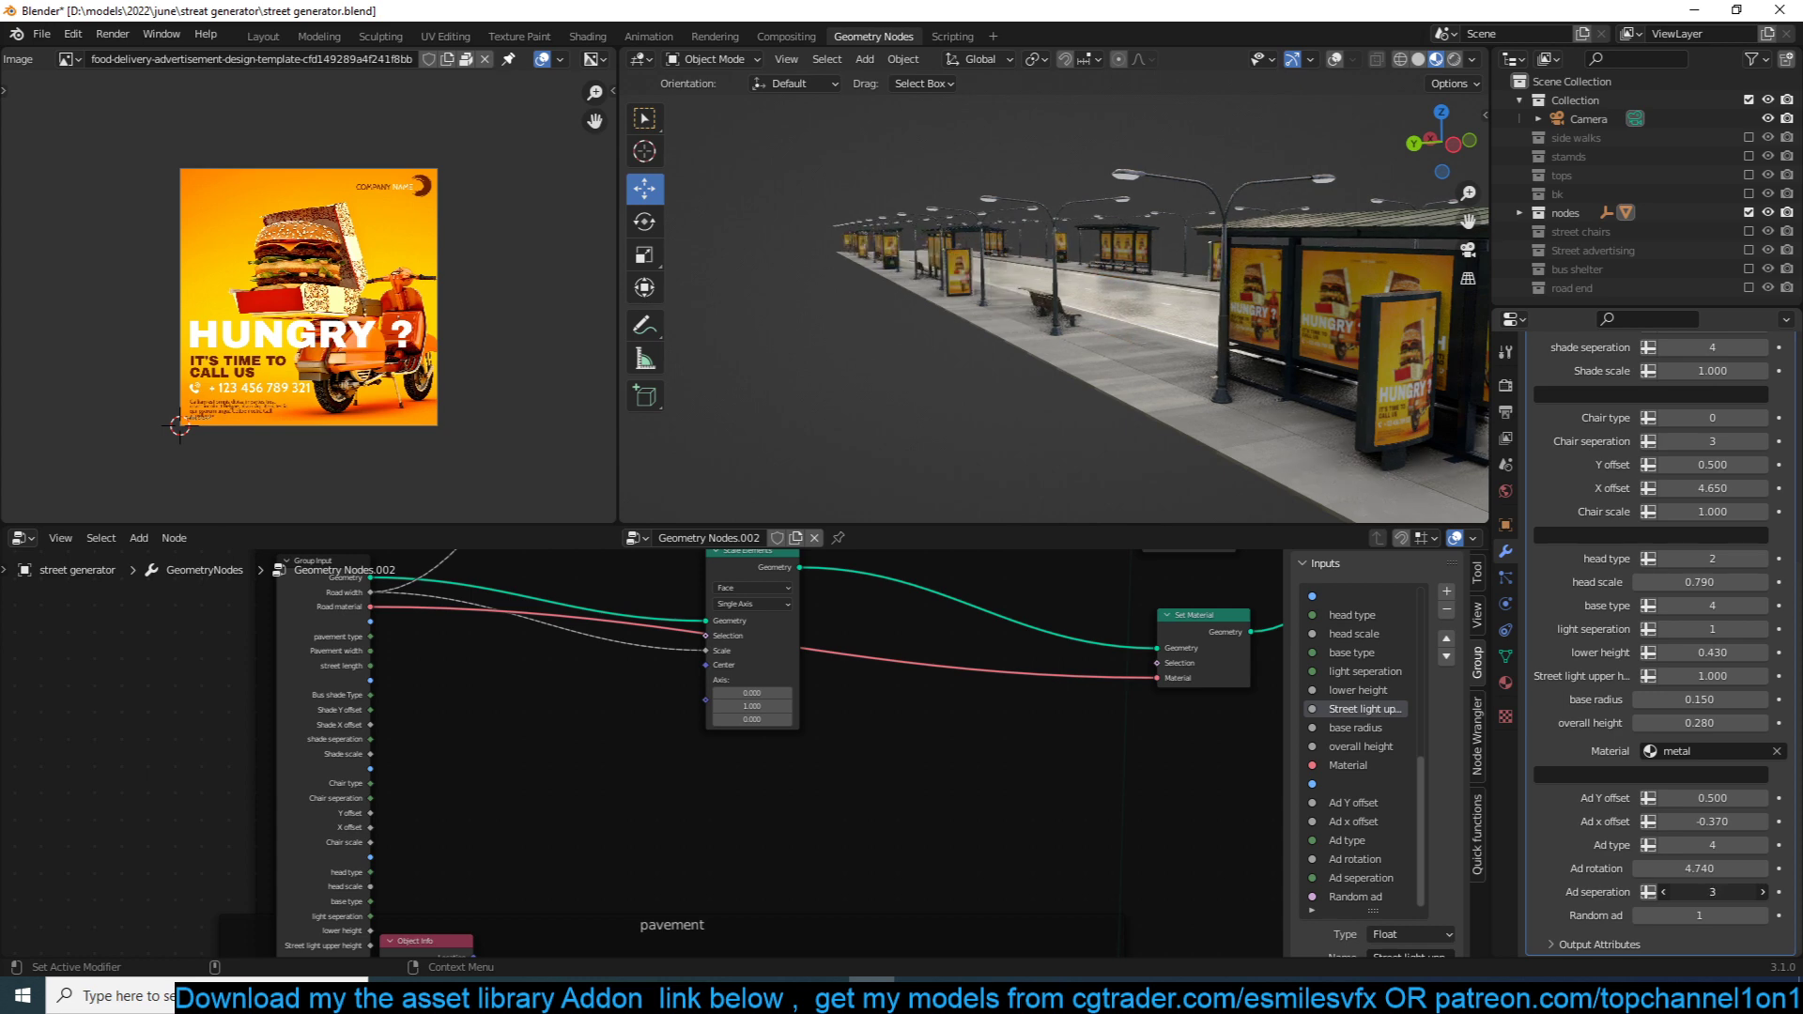
Set the bus shade separation to 10 and examine the shelter spacing along the whole street.
{"action": "middle_click_drag", "start_coordinate": [1308, 474], "coordinate": [1192, 447]}
{"action": "scroll", "coordinate": [1193, 449], "scroll_direction": "down", "scroll_amount": 5}
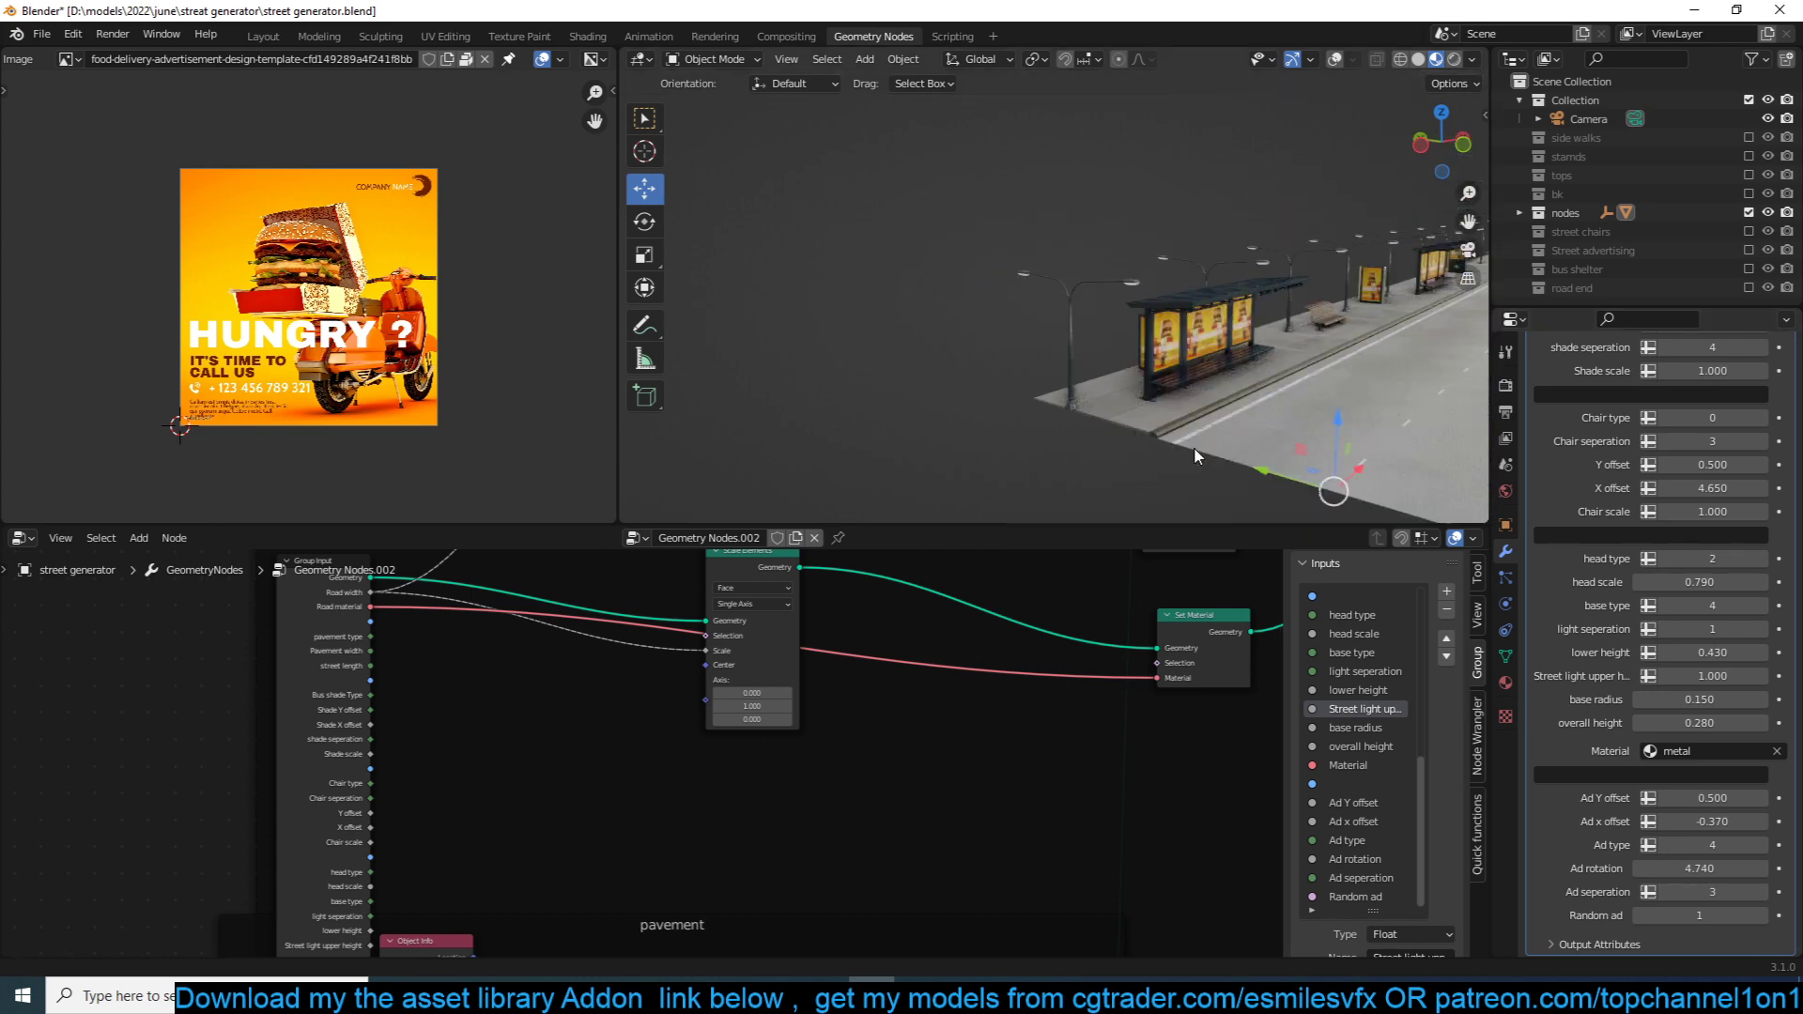
{"action": "scroll", "coordinate": [1194, 456], "scroll_direction": "up", "scroll_amount": 3}
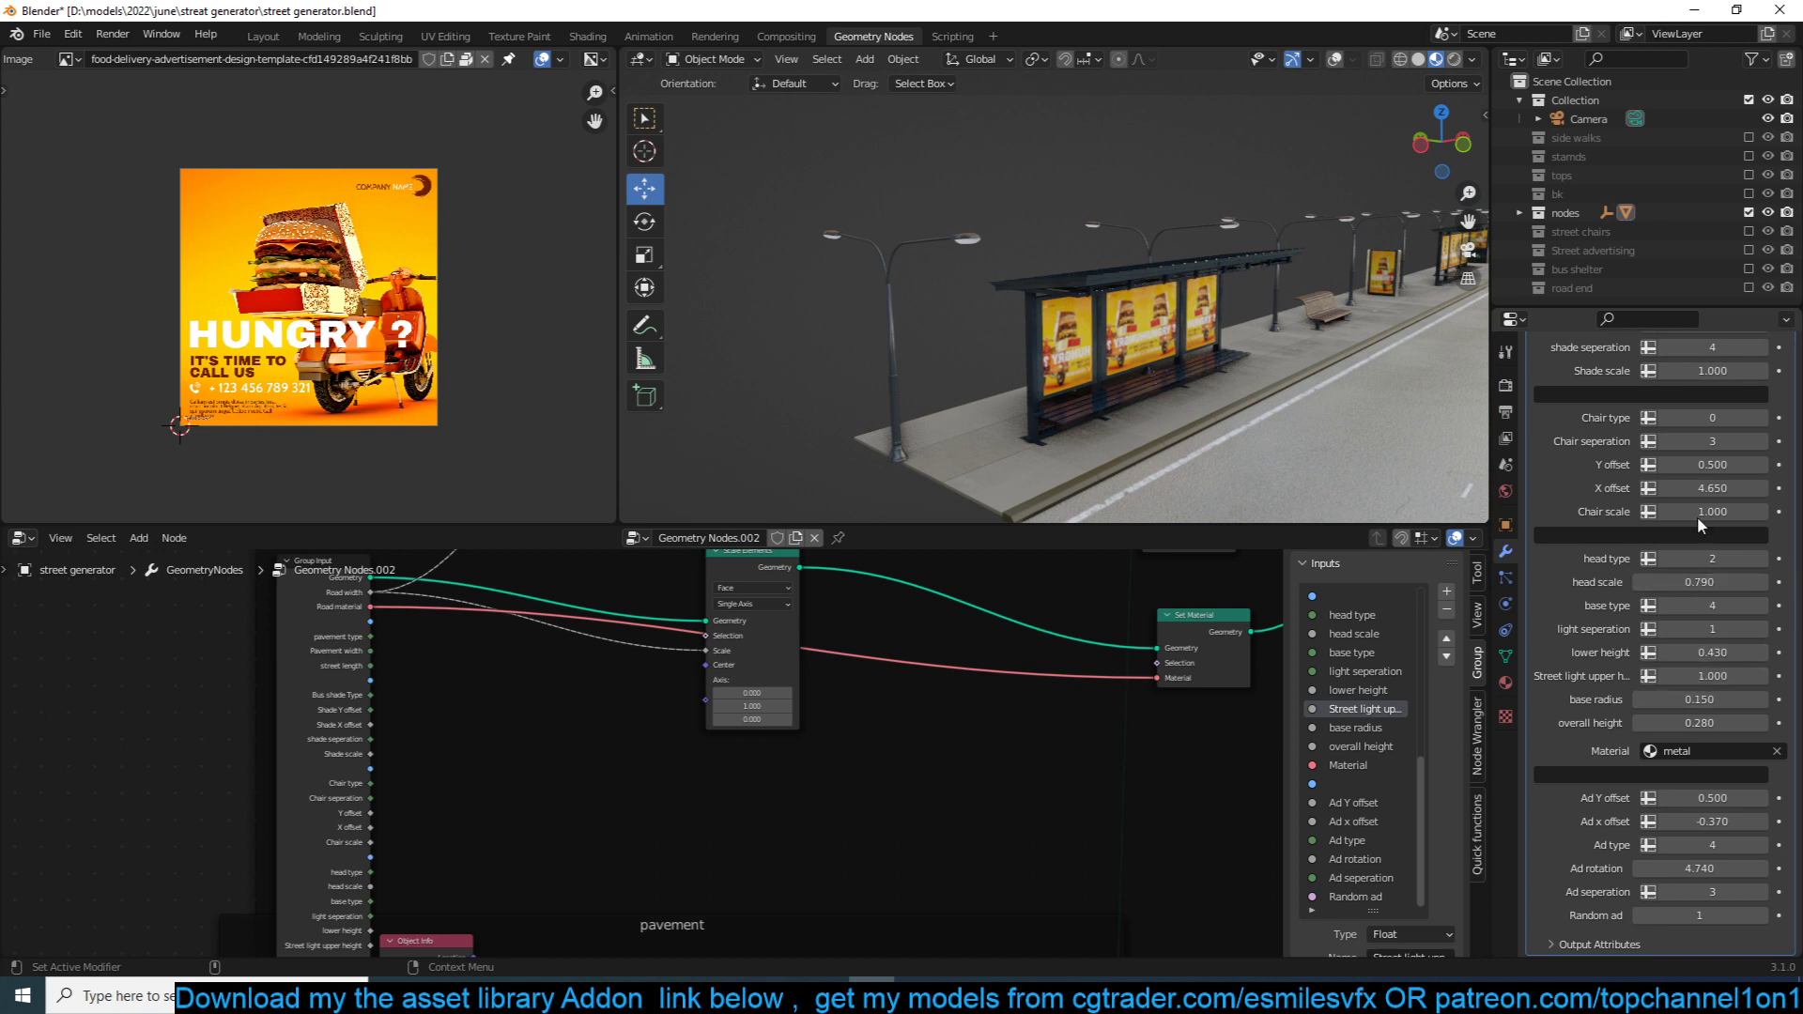
{"action": "scroll", "coordinate": [1704, 498], "scroll_direction": "up", "scroll_amount": 2}
{"action": "scroll", "coordinate": [1714, 482], "scroll_direction": "up", "scroll_amount": 3}
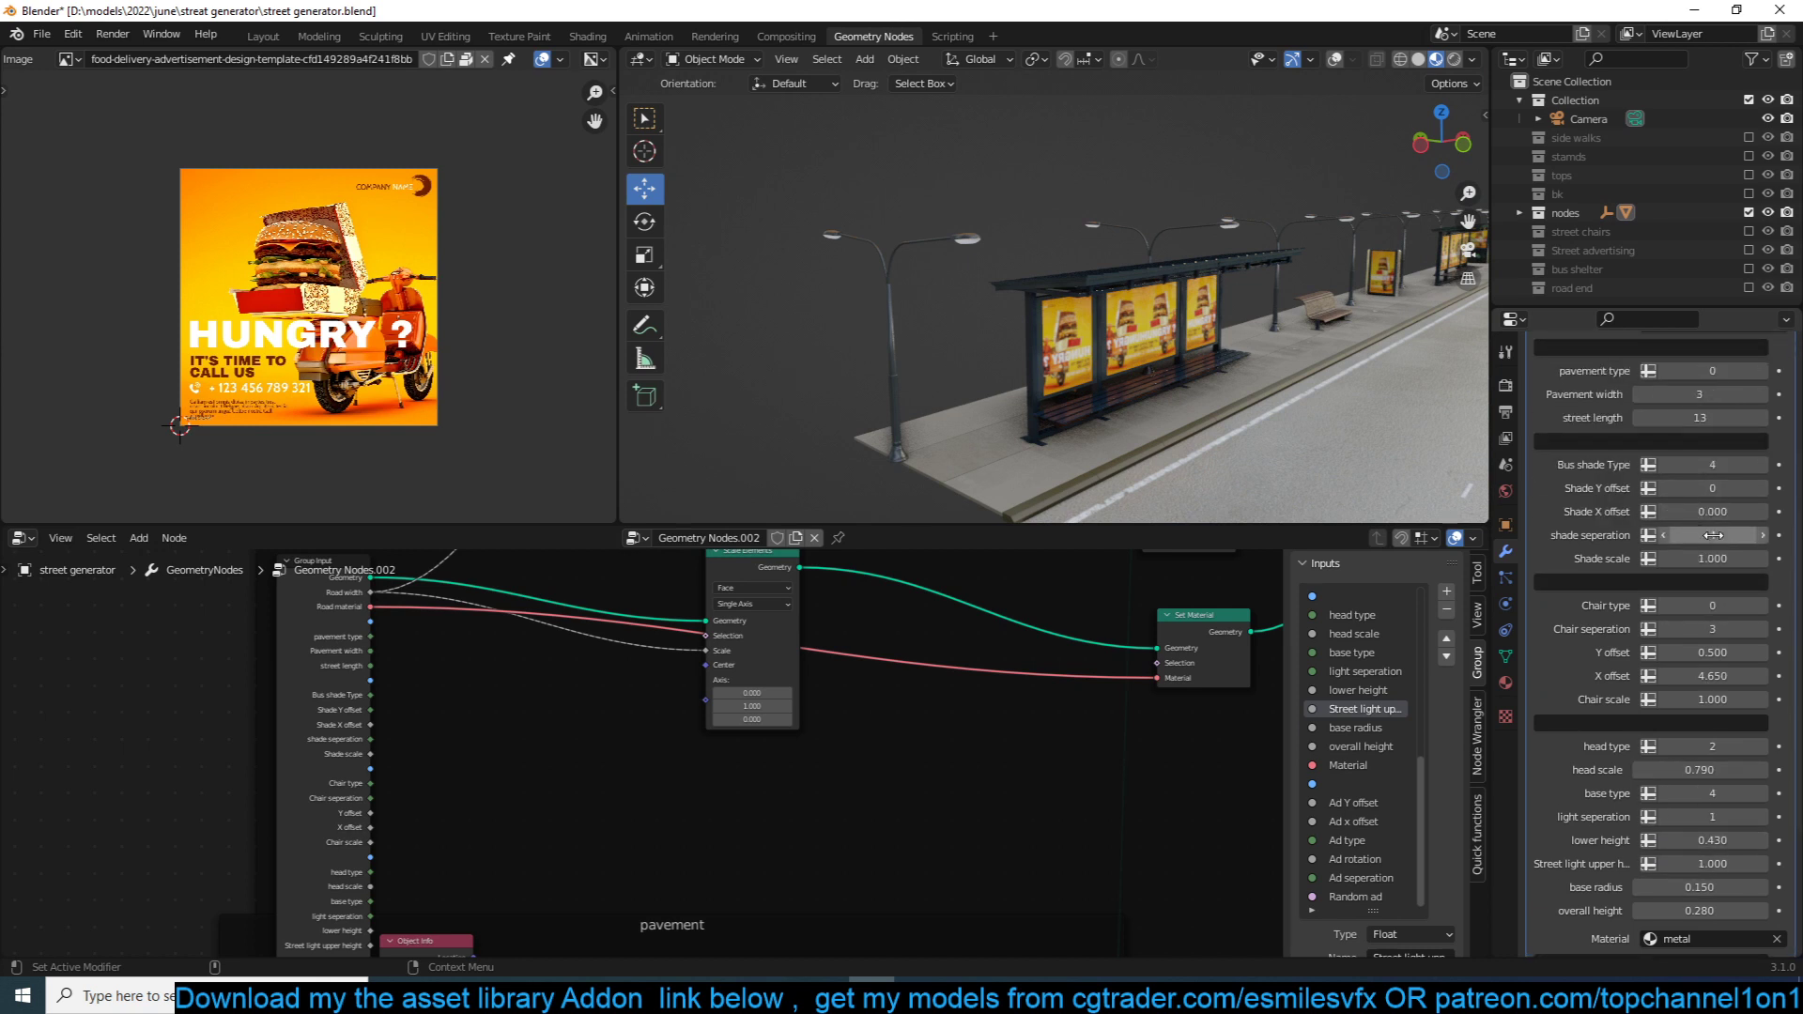
{"action": "left_click_drag", "start_coordinate": [1714, 536], "coordinate": [1735, 536]}
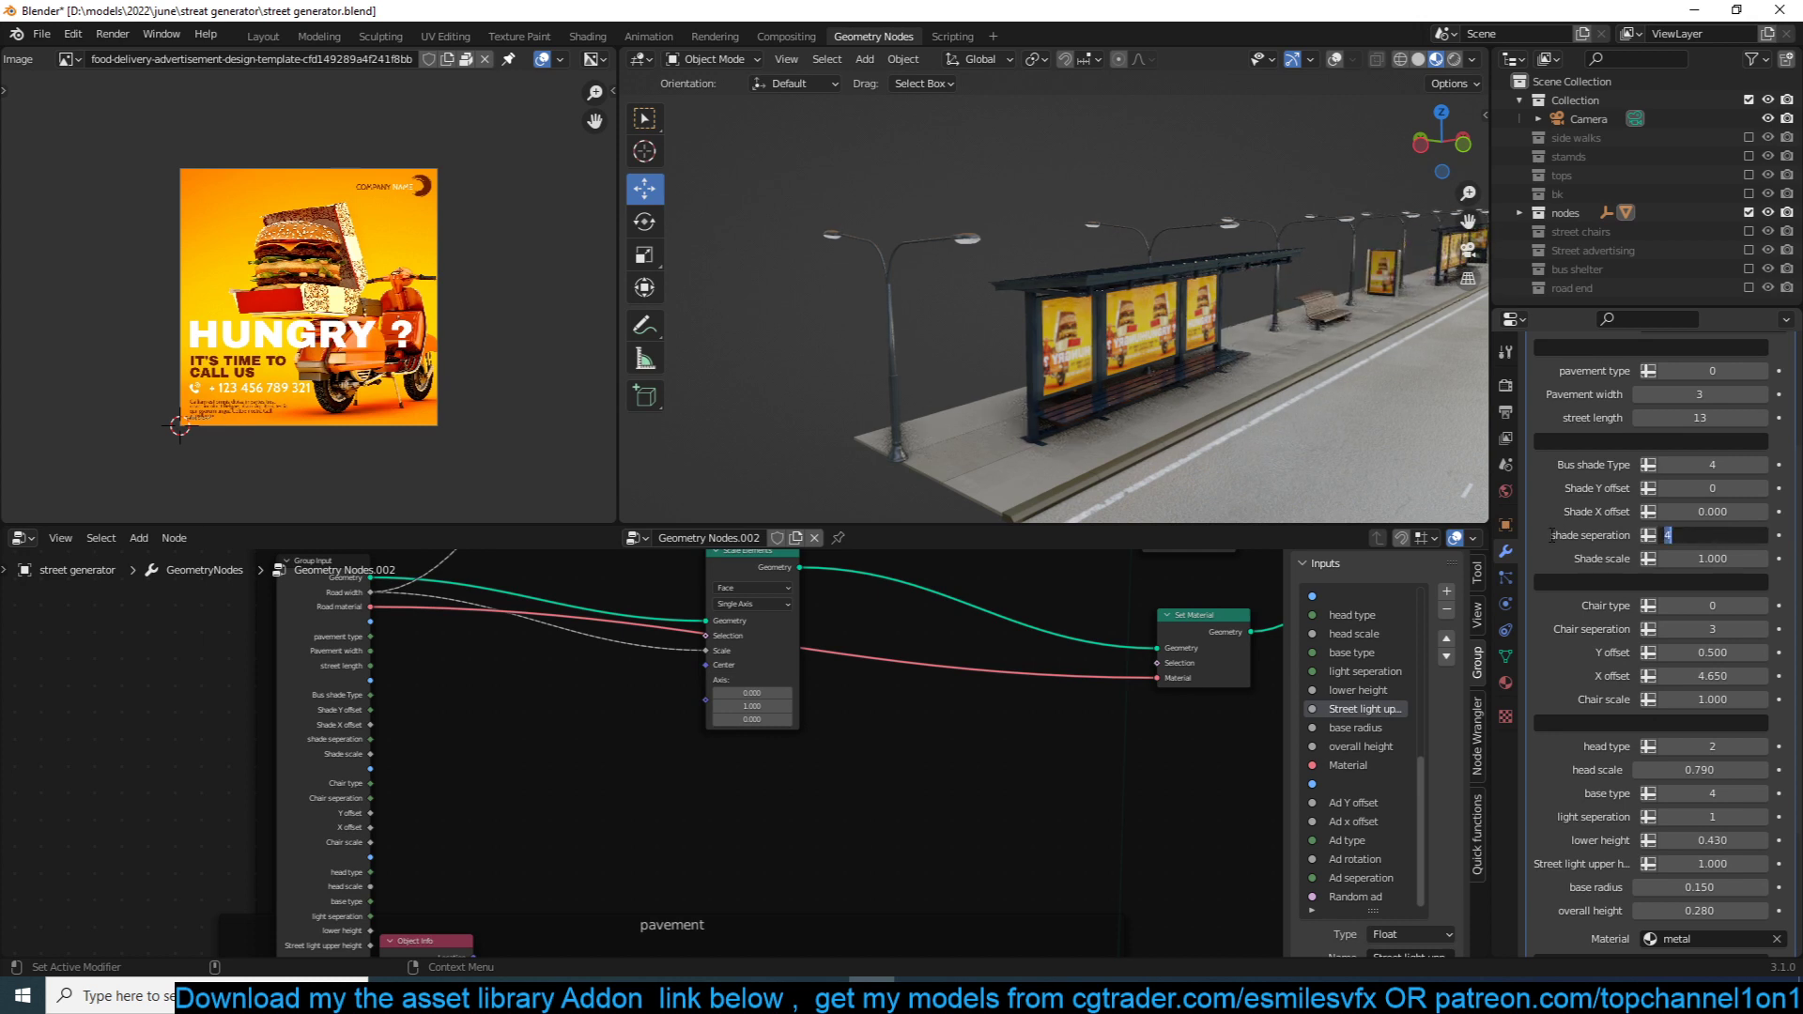
{"action": "type", "text": "10"}
{"action": "key", "text": "Return"}
{"action": "scroll", "coordinate": [1164, 413], "scroll_direction": "down", "scroll_amount": 5}
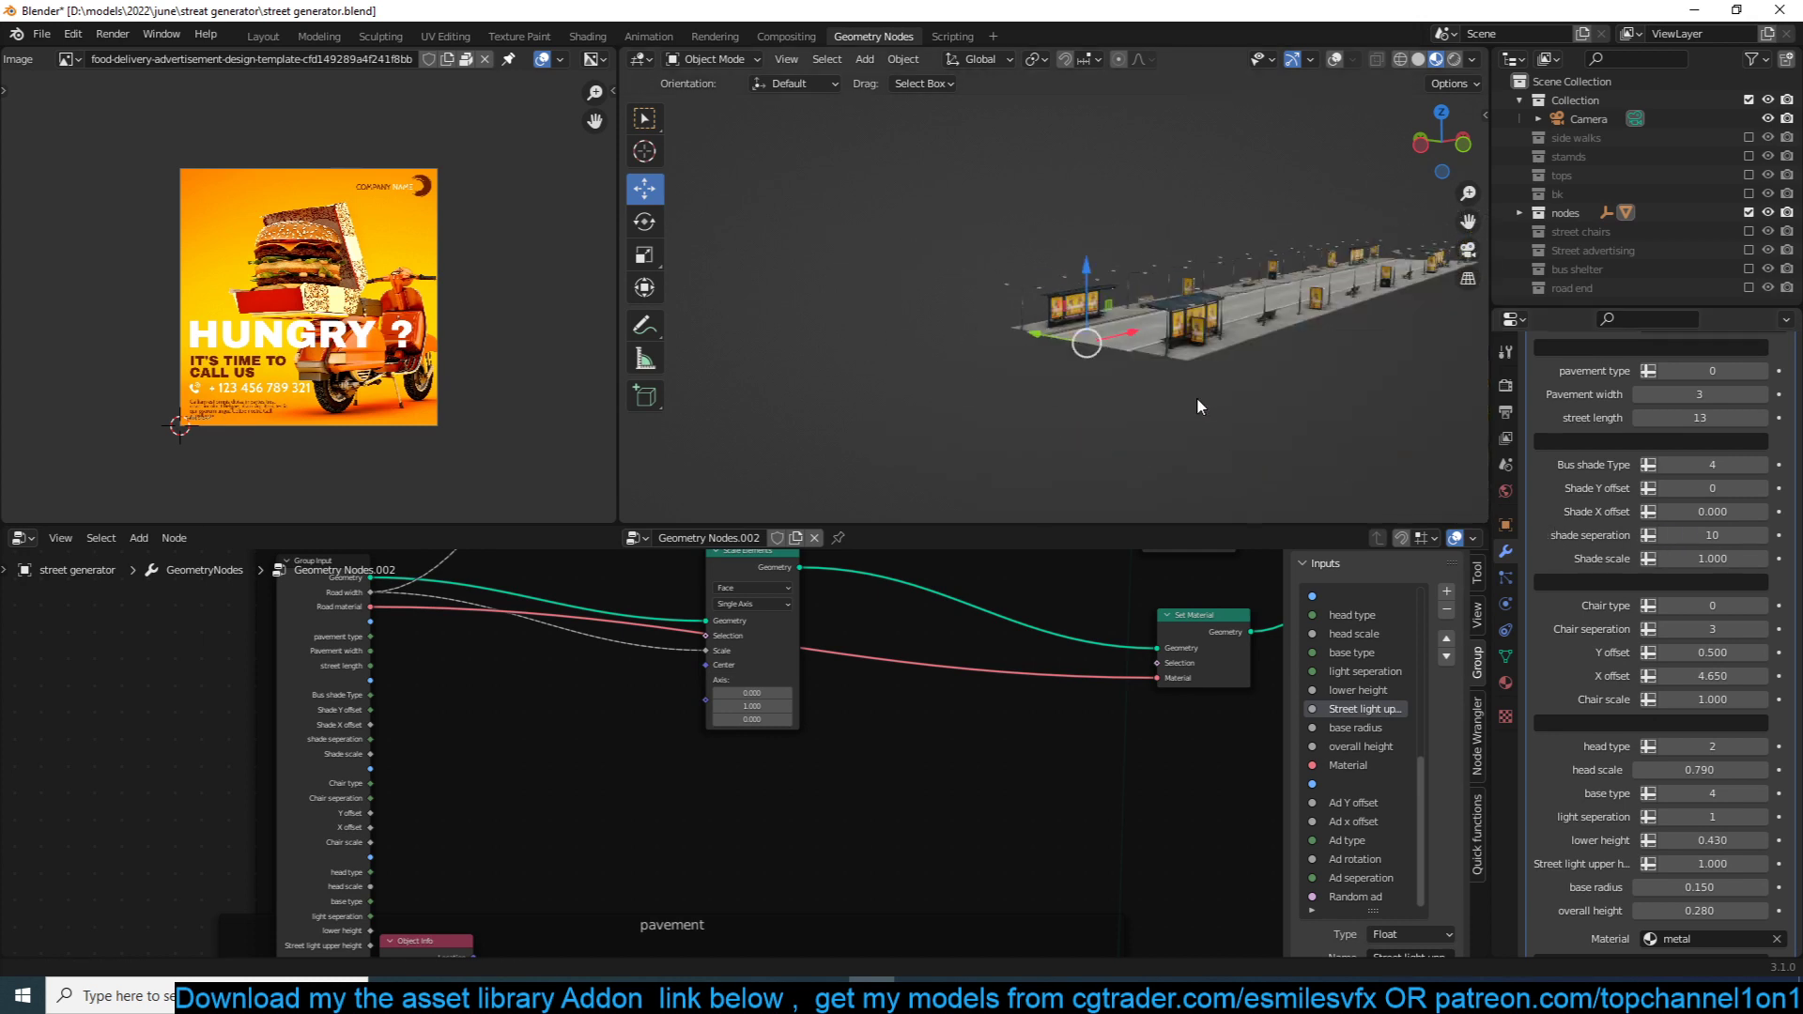
{"action": "scroll", "coordinate": [1196, 396], "scroll_direction": "up", "scroll_amount": 5}
{"action": "middle_click_drag", "start_coordinate": [1093, 426], "coordinate": [1421, 475]}
{"action": "scroll", "coordinate": [1716, 590], "scroll_direction": "up", "scroll_amount": 4}
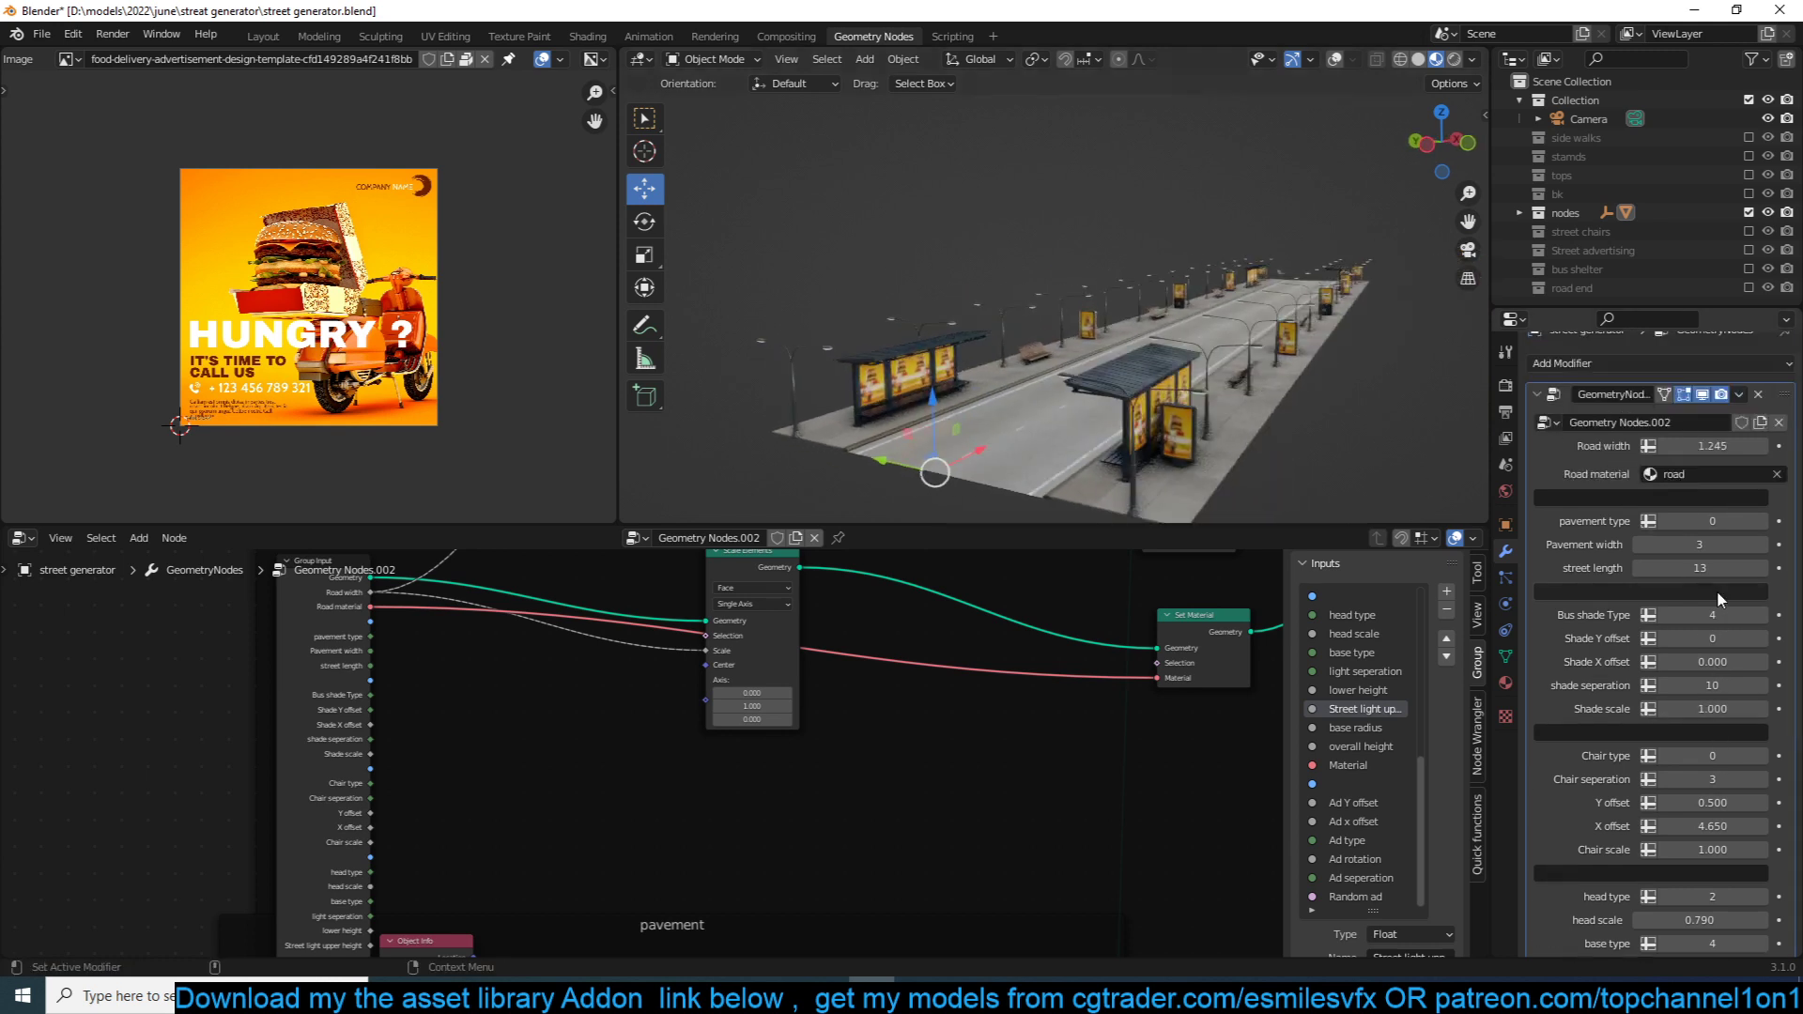
{"action": "scroll", "coordinate": [1716, 590], "scroll_direction": "down", "scroll_amount": 8}
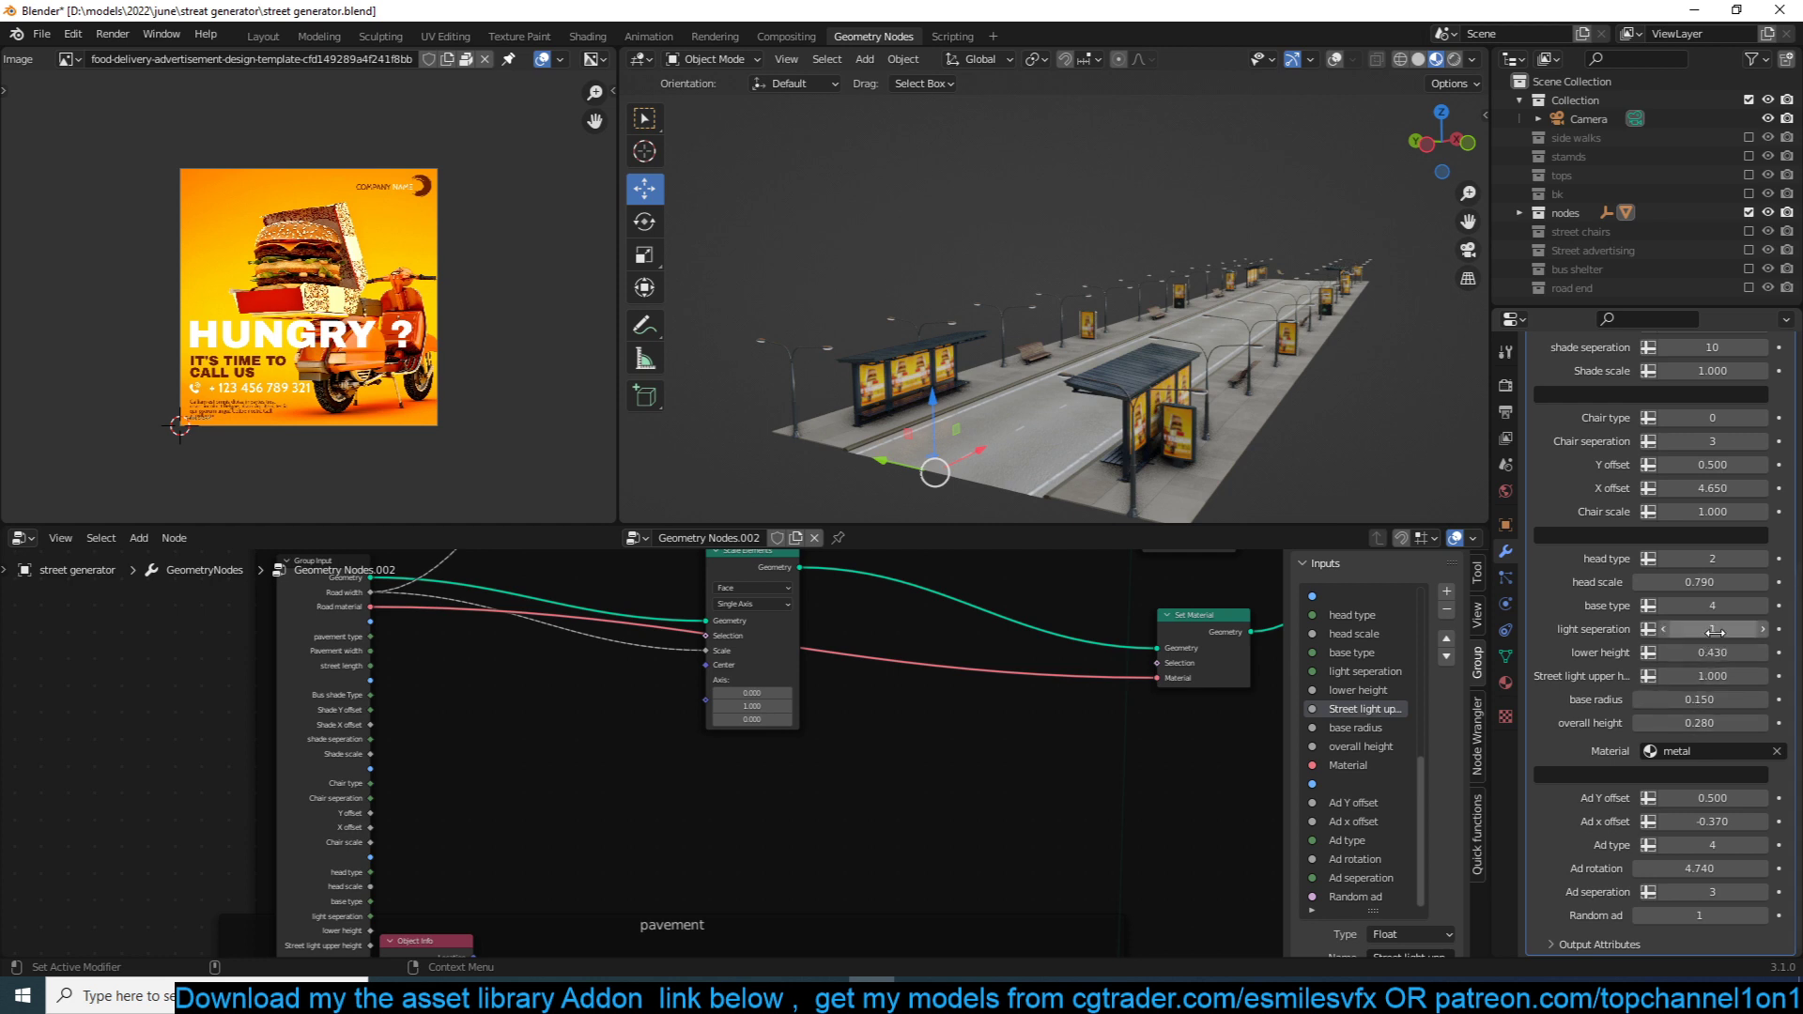
Set the street light separation to 5 and inspect the light spacing from street level and from the top view.
{"action": "left_click_drag", "start_coordinate": [1714, 631], "coordinate": [1748, 631]}
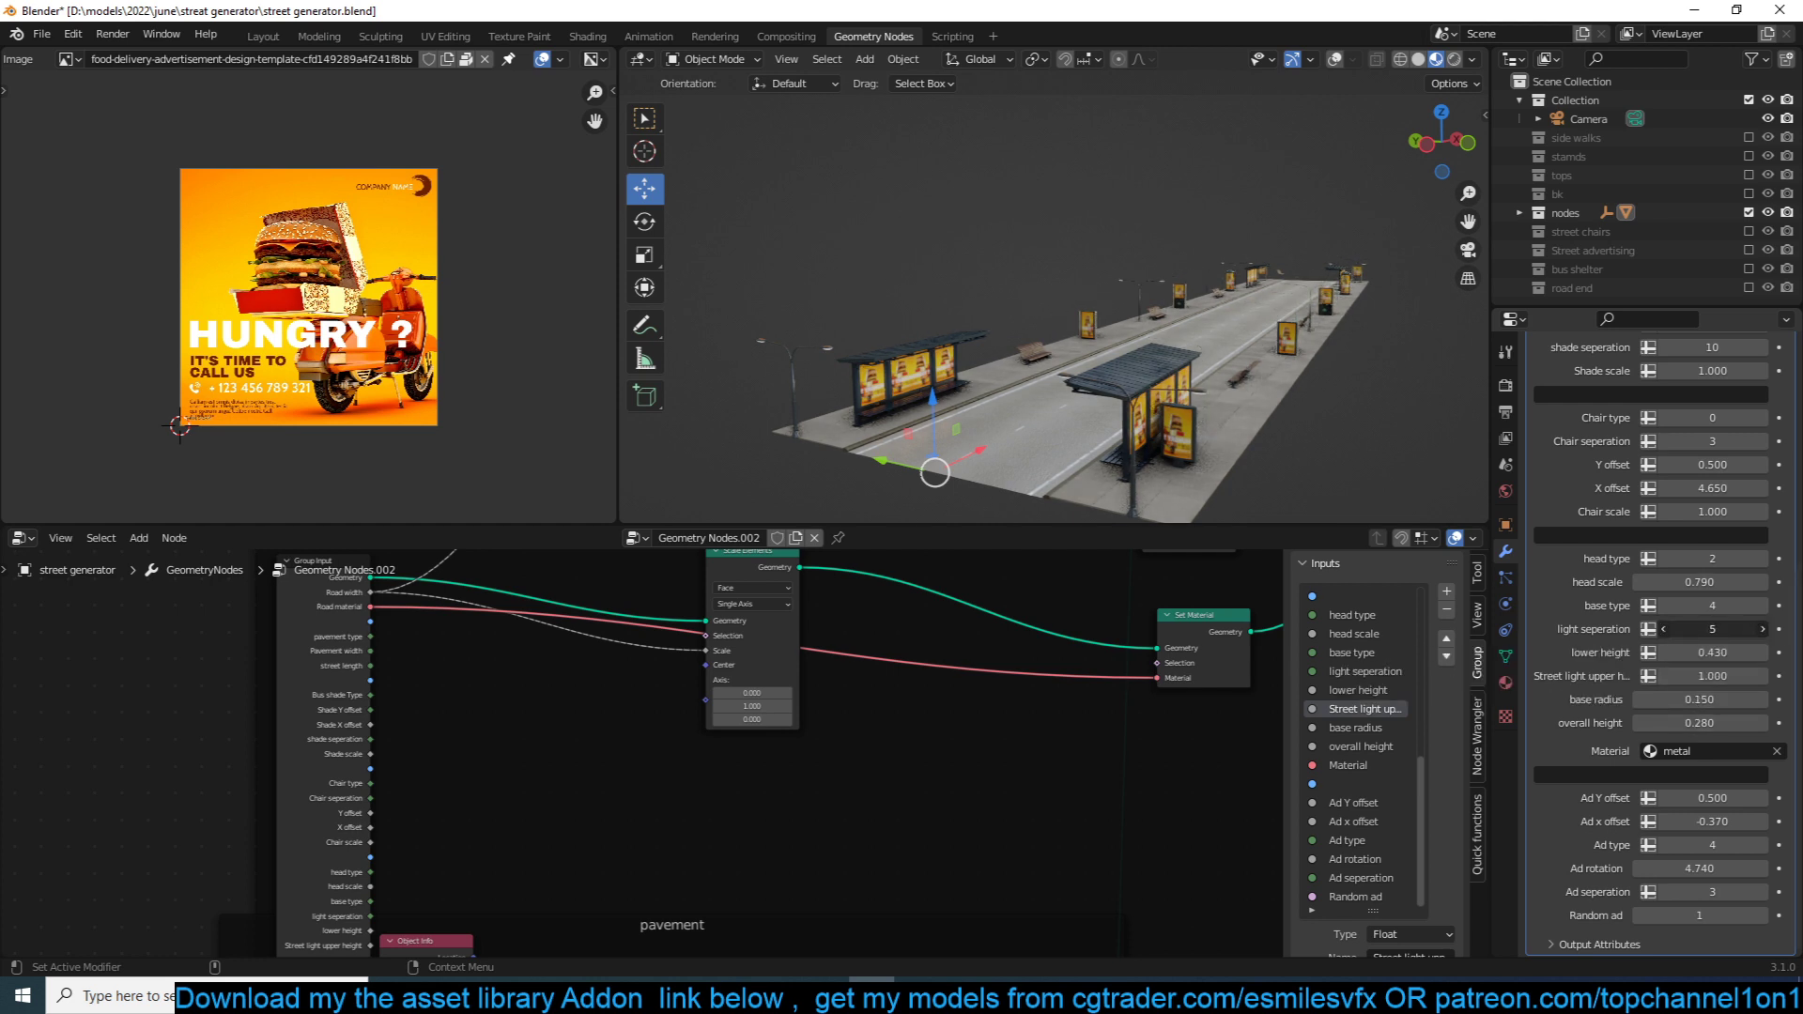
{"action": "middle_click_drag", "start_coordinate": [1321, 469], "coordinate": [1396, 449]}
{"action": "scroll", "coordinate": [1397, 448], "scroll_direction": "up", "scroll_amount": 5}
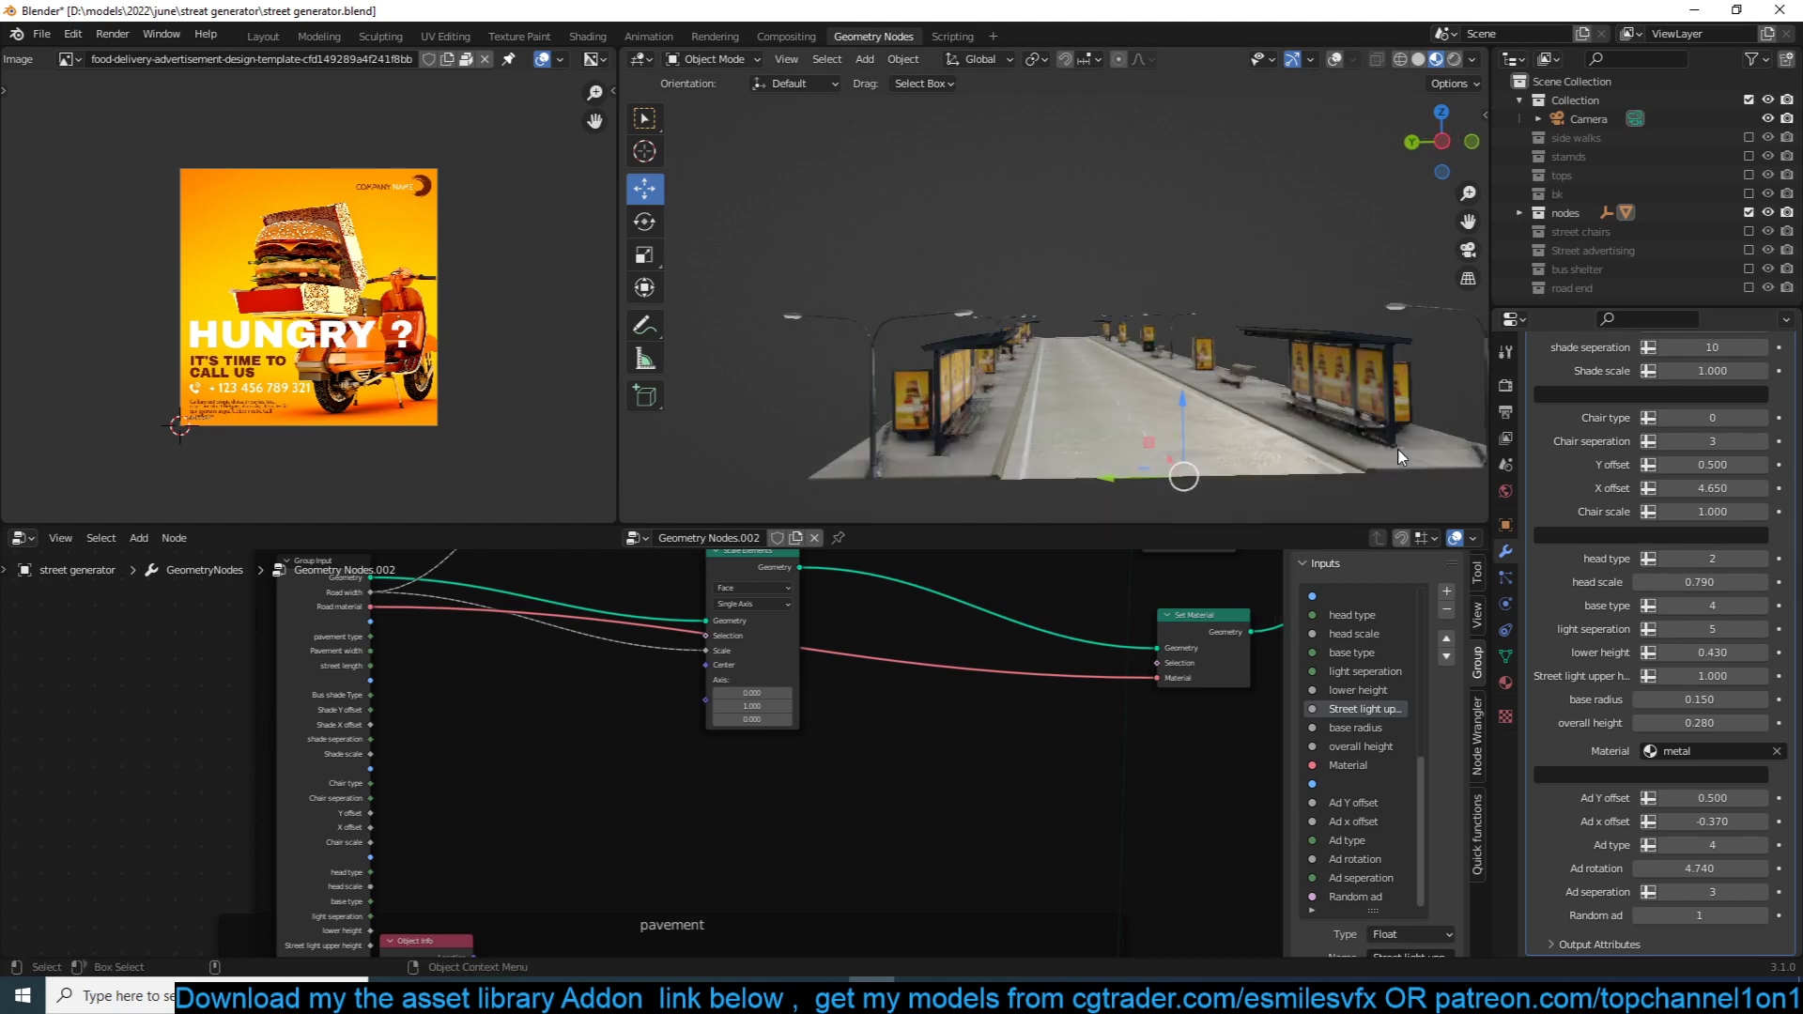
{"action": "scroll", "coordinate": [1397, 457], "scroll_direction": "down", "scroll_amount": 5}
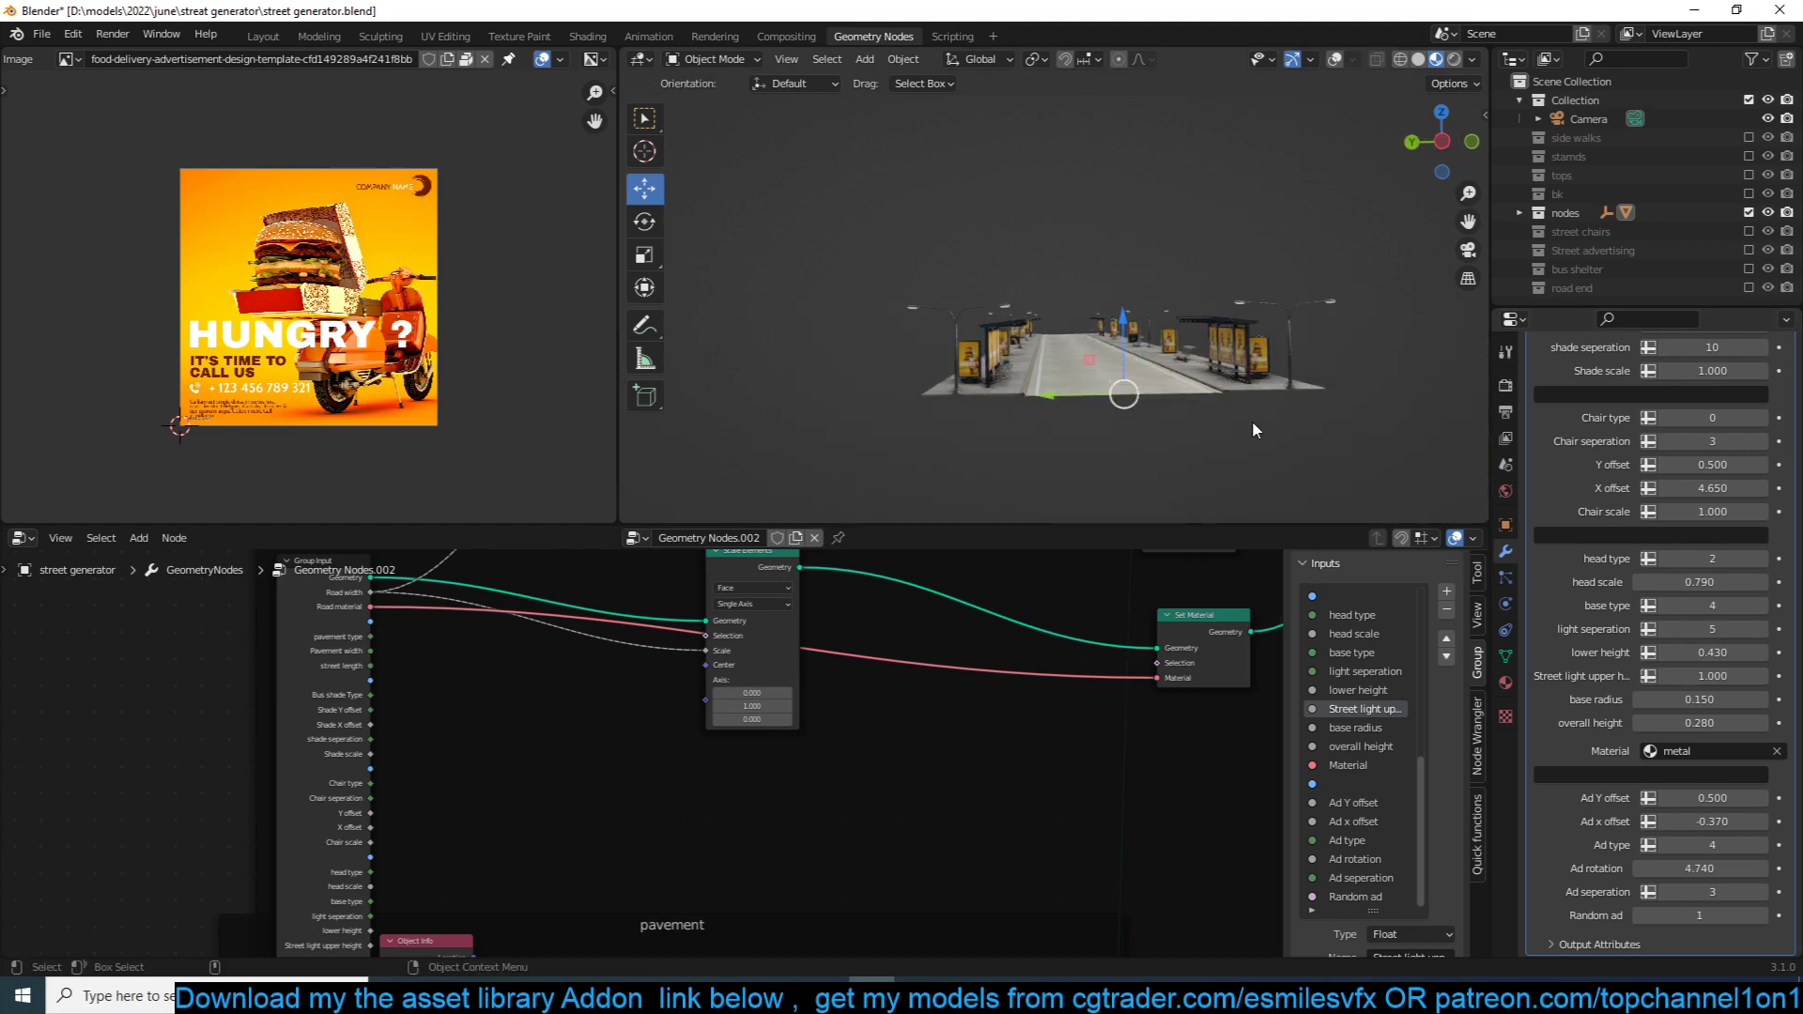
{"action": "key", "text": "KP_7"}
{"action": "scroll", "coordinate": [1252, 430], "scroll_direction": "down", "scroll_amount": 3}
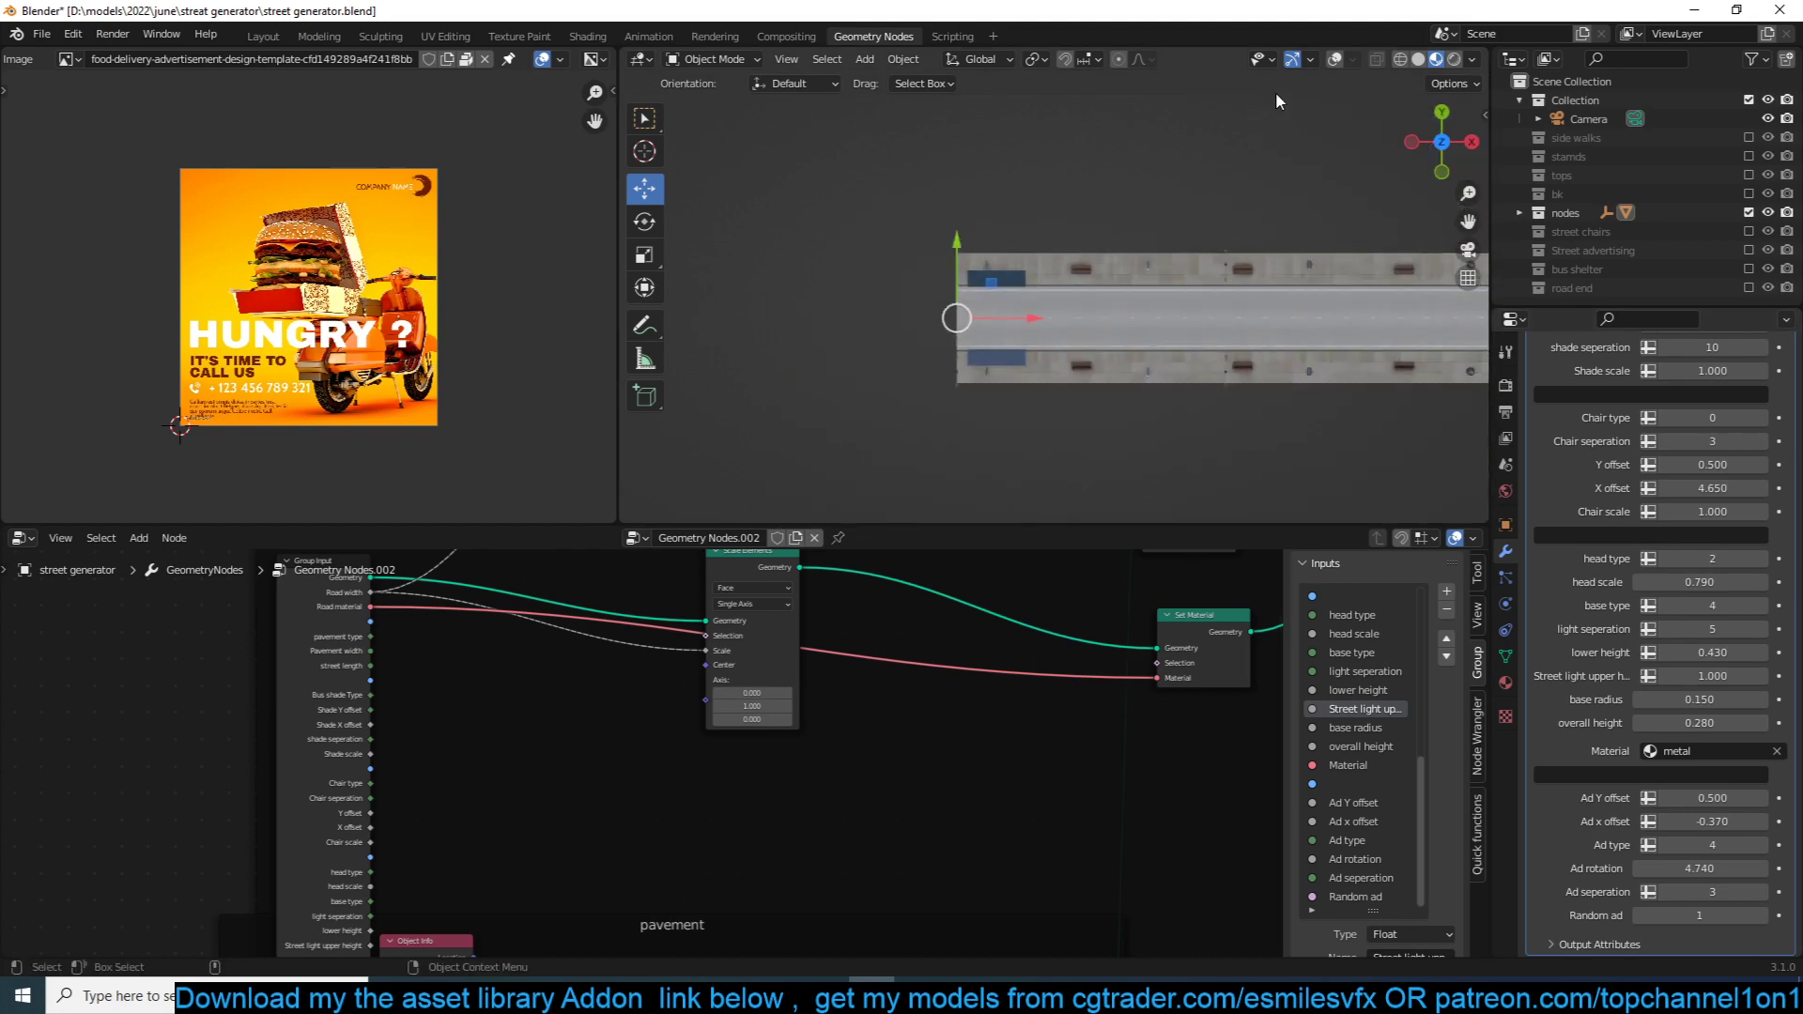
Switch to the browser and show the Blender Market product page for the Blender Geometry Nodes Street Road Generator.
{"action": "left_click", "coordinate": [1694, 10]}
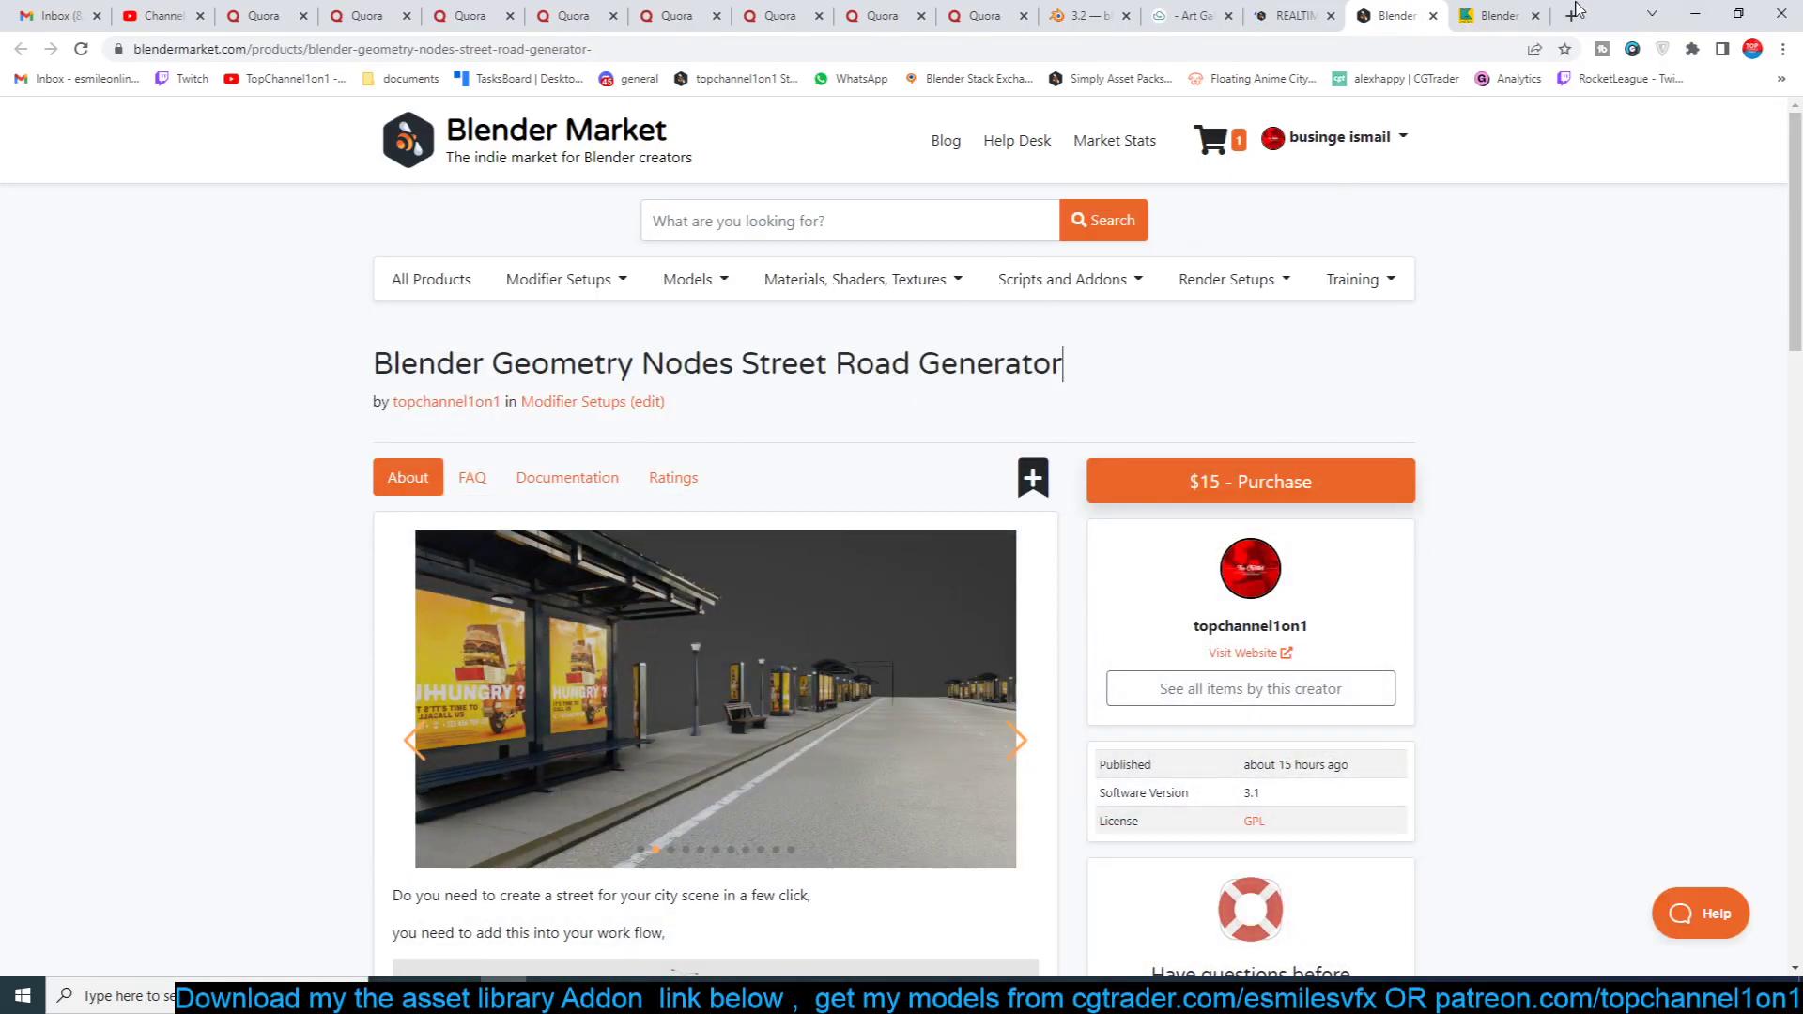
{"action": "left_click", "coordinate": [1497, 15]}
{"action": "left_click", "coordinate": [1396, 16]}
Switch to the Blender window with the Blender 3.blend splash scene, and return to the Street Road Generator page in the browser.
{"action": "mouse_move", "coordinate": [1012, 995]}
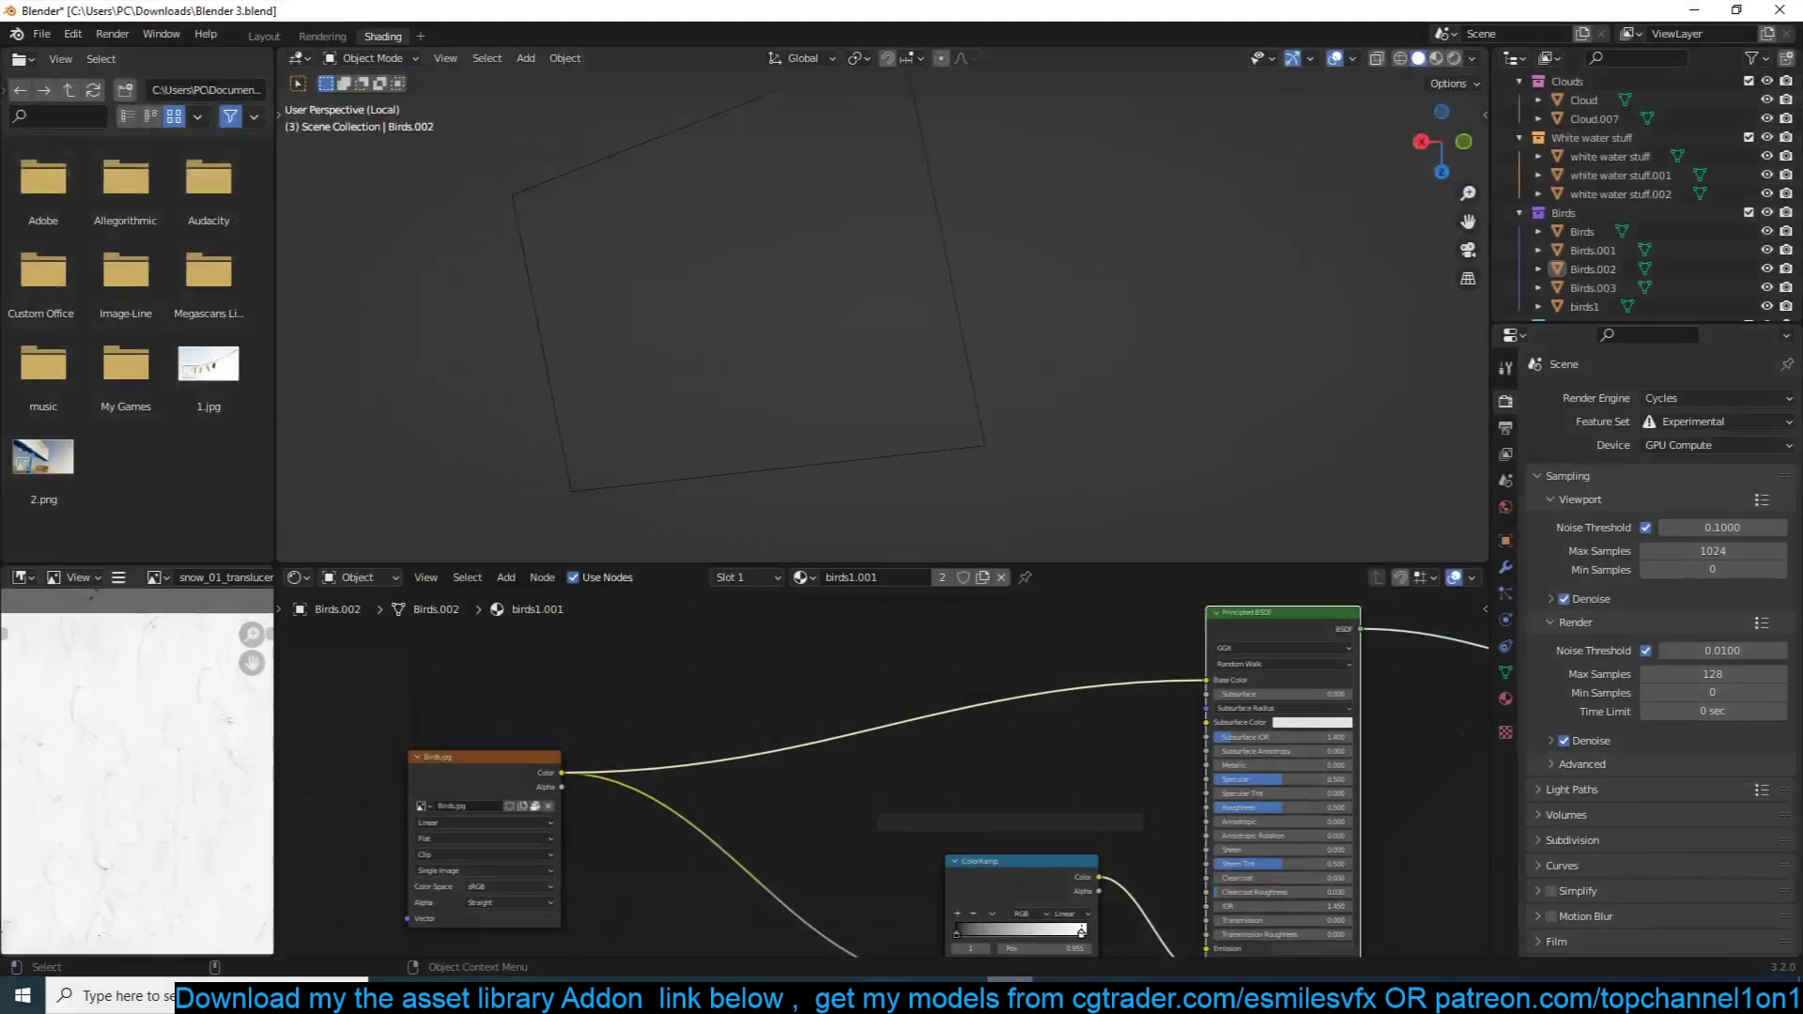
{"action": "left_click", "coordinate": [1012, 901]}
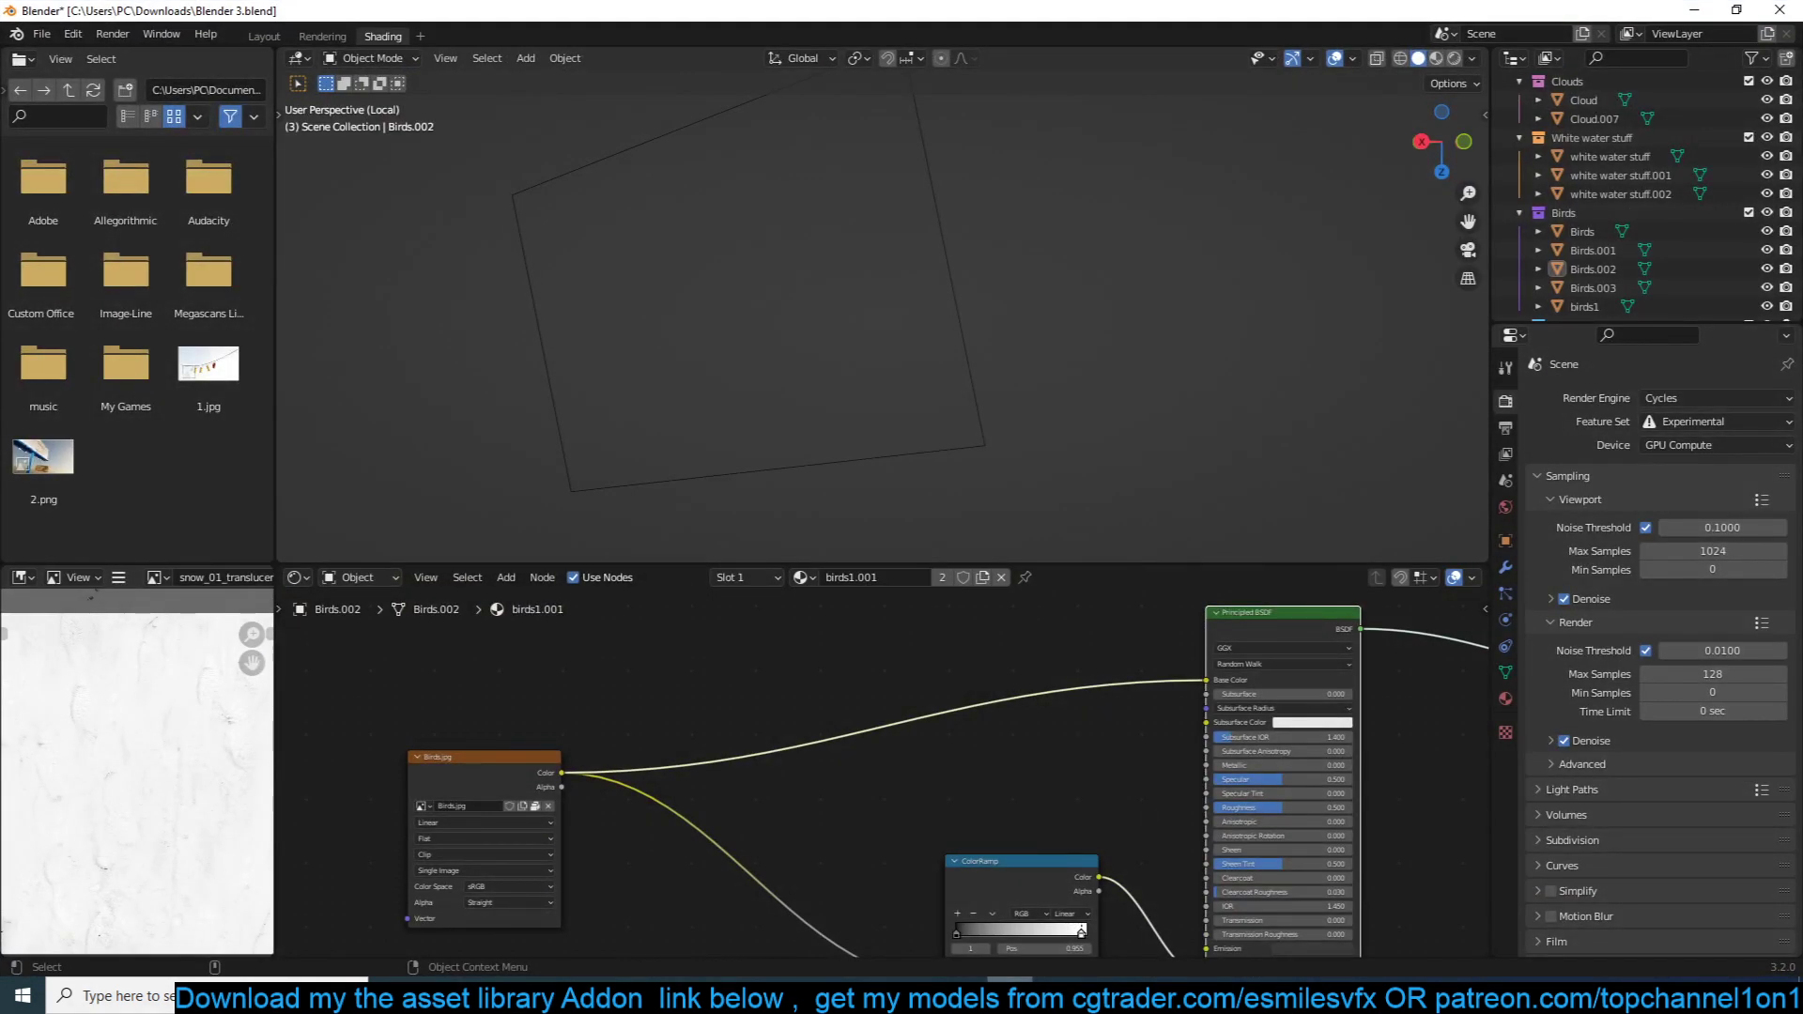
{"action": "left_click", "coordinate": [1011, 995]}
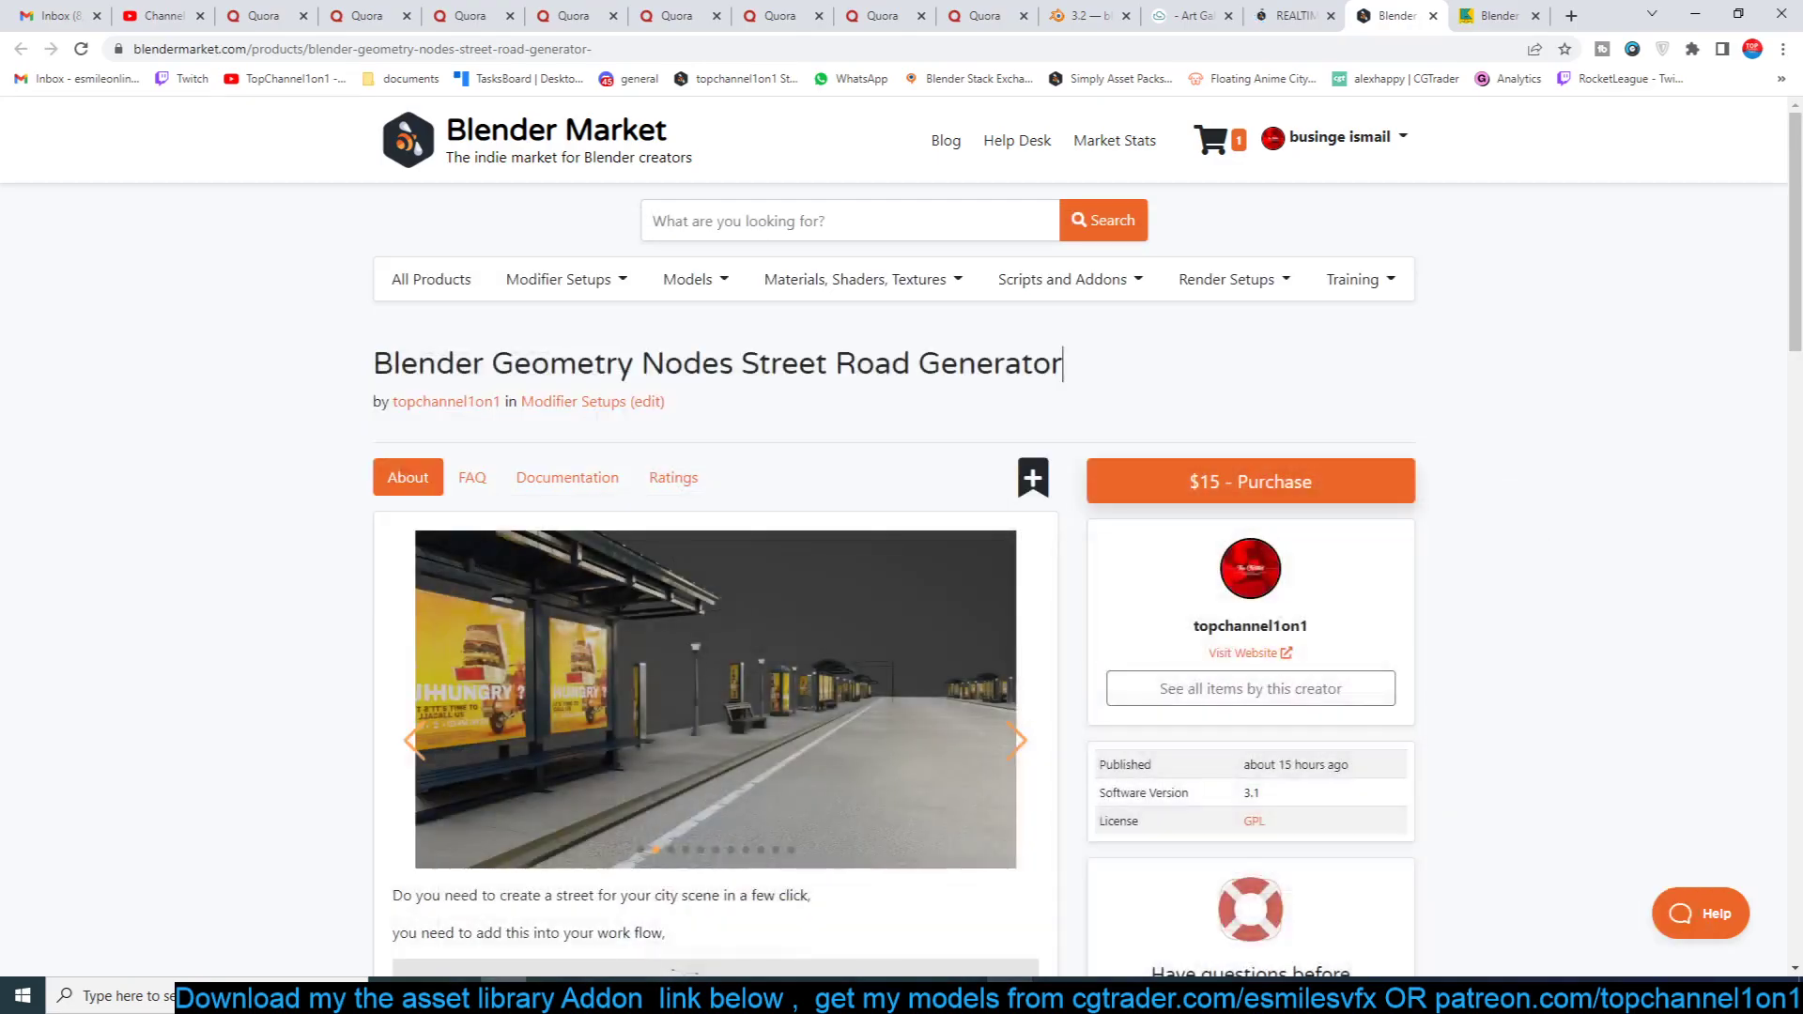